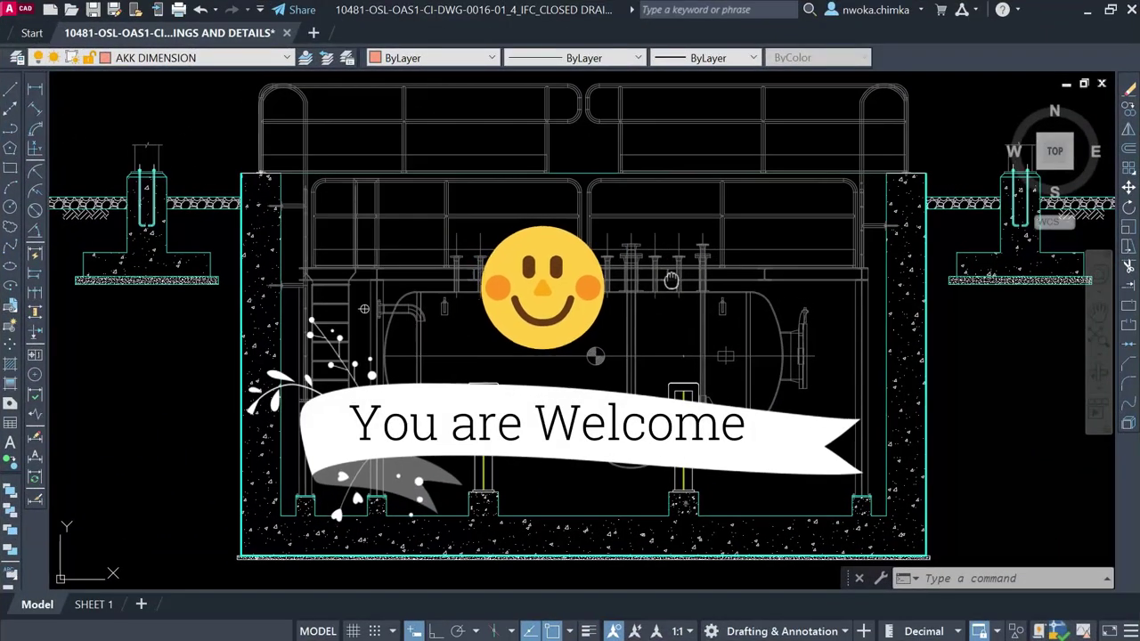
Step: Examine the section through the concrete pit, covering the horizontal vessel, its supports and the surrounding walls
middle_click_drag(671, 281, 661, 284)
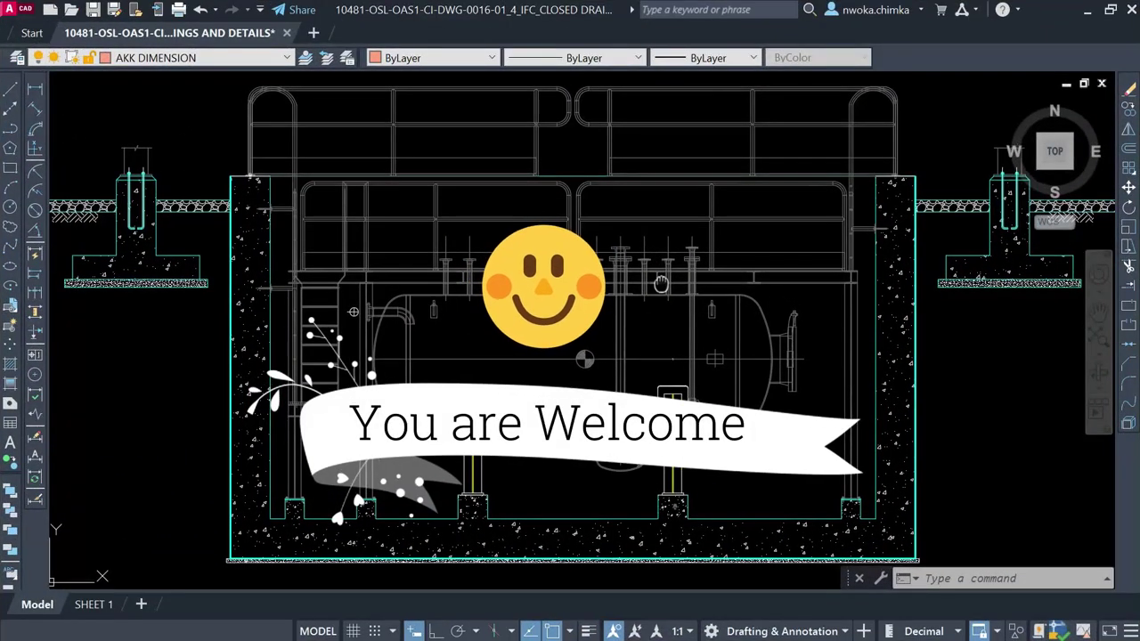
scroll(711, 268, "down", 2)
scroll(696, 262, "up", 2)
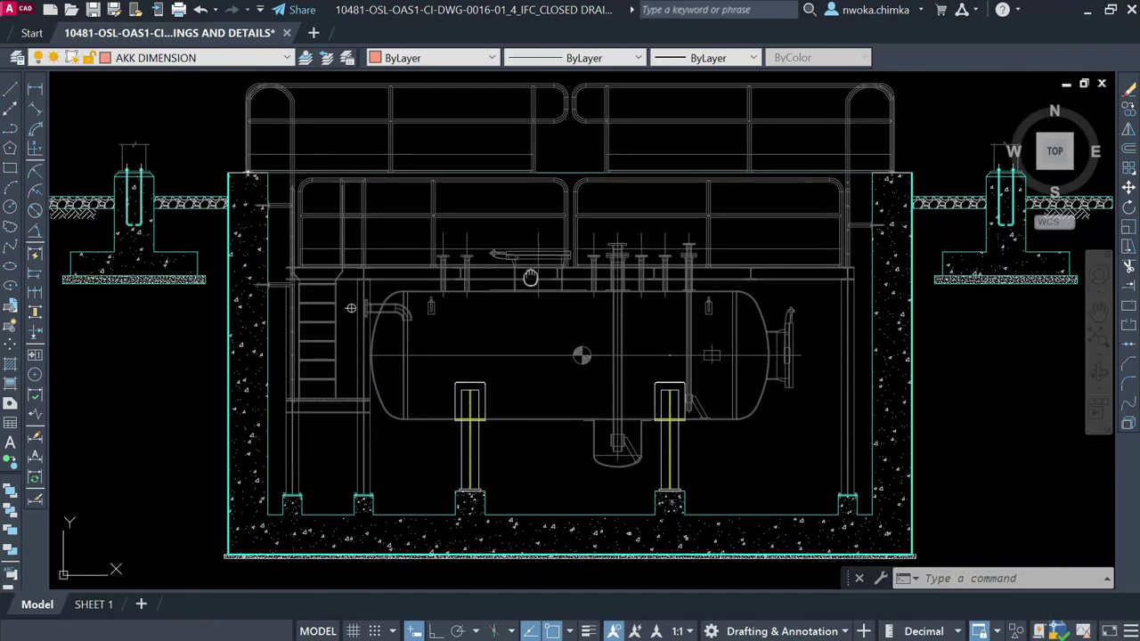
middle_click_drag(530, 277, 530, 263)
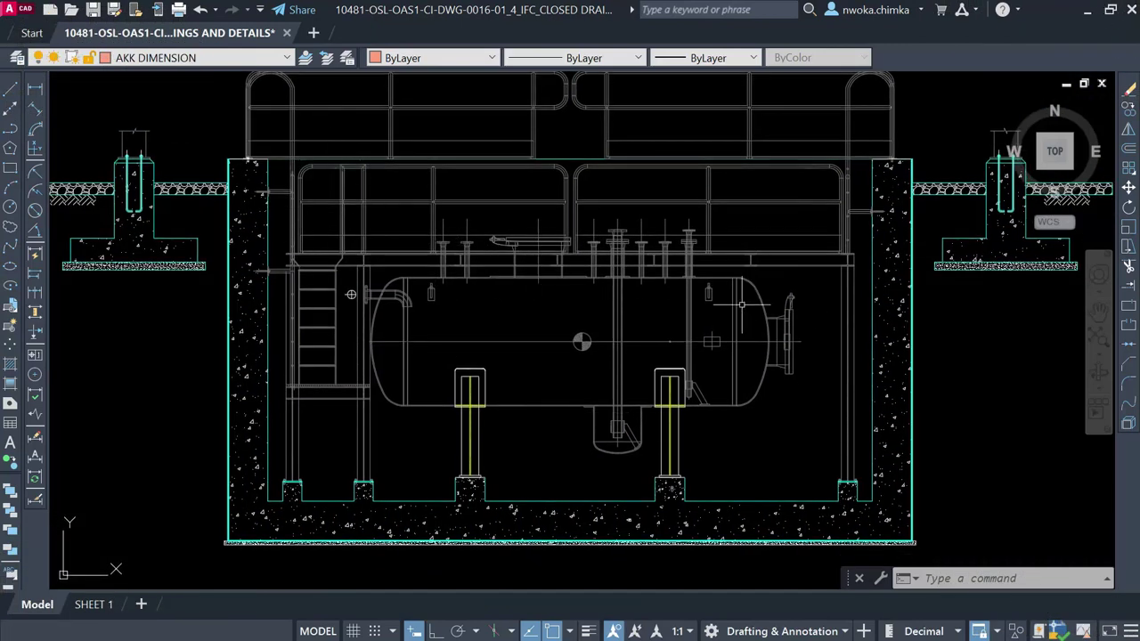
scroll(752, 289, "up", 2)
scroll(783, 278, "down", 2)
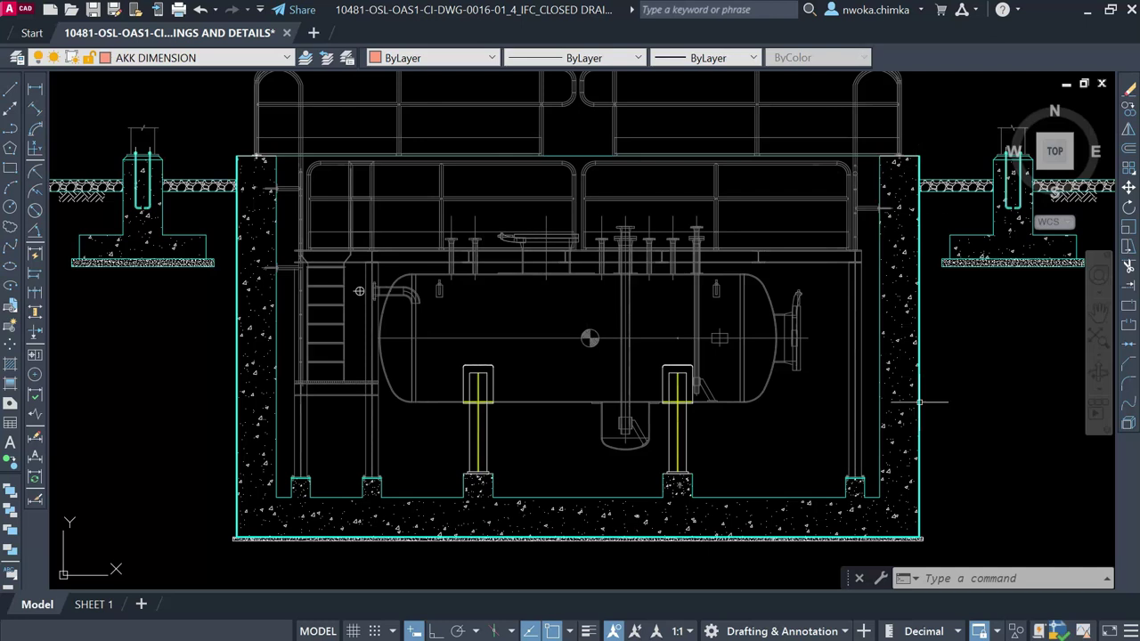
scroll(436, 309, "up", 2)
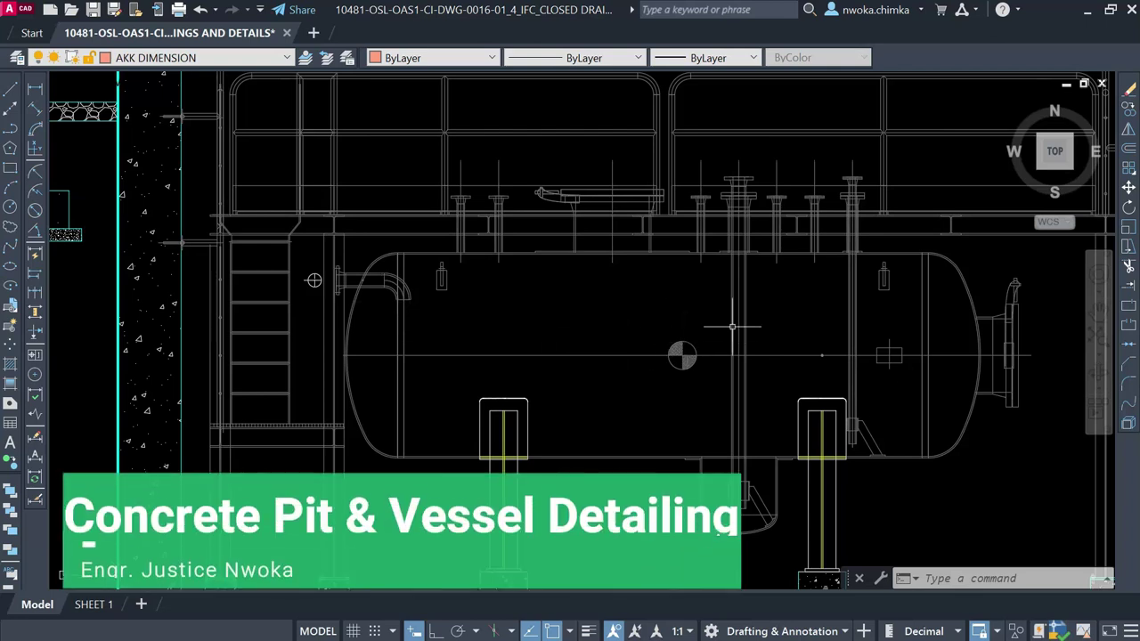
Step: Examine the Detail of Fixed Saddle drawing, including its dimensions, anchor bolts and concrete base
scroll(596, 306, "down", 2)
middle_click_drag(724, 296, 628, 291)
scroll(648, 312, "down", 2)
middle_click_drag(828, 331, 605, 326)
mouse_move(895, 328)
middle_mouse_down()
mouse_move(664, 292)
mouse_move(677, 275)
mouse_move(650, 311)
middle_mouse_up()
scroll(758, 298, "up", 1)
scroll(716, 305, "up", 1)
scroll(628, 221, "up", 1)
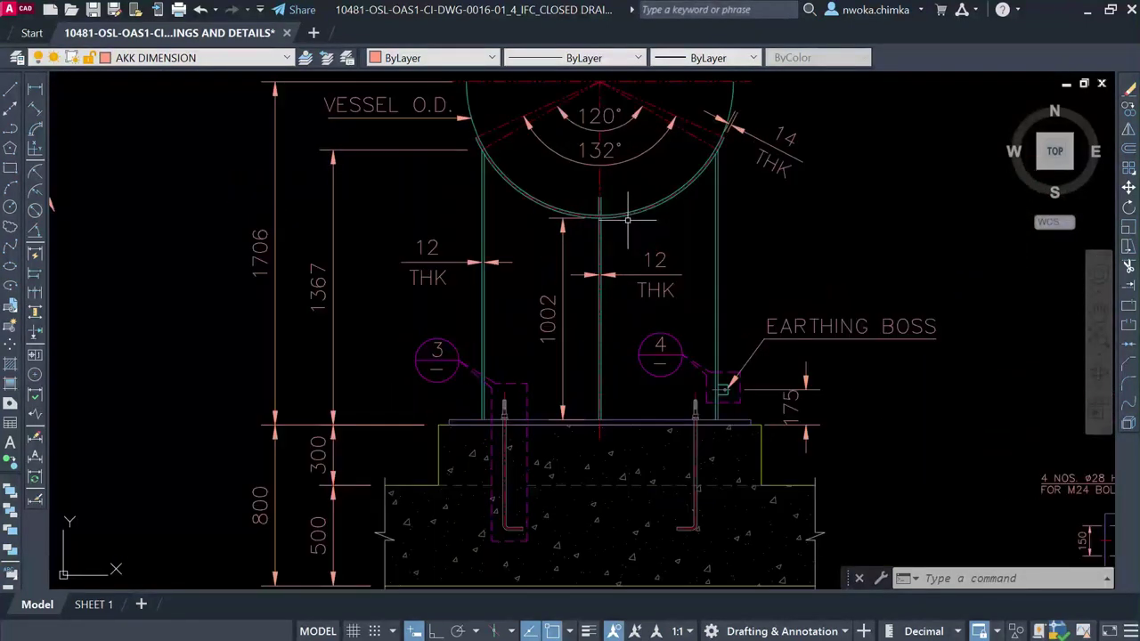
scroll(654, 206, "down", 5)
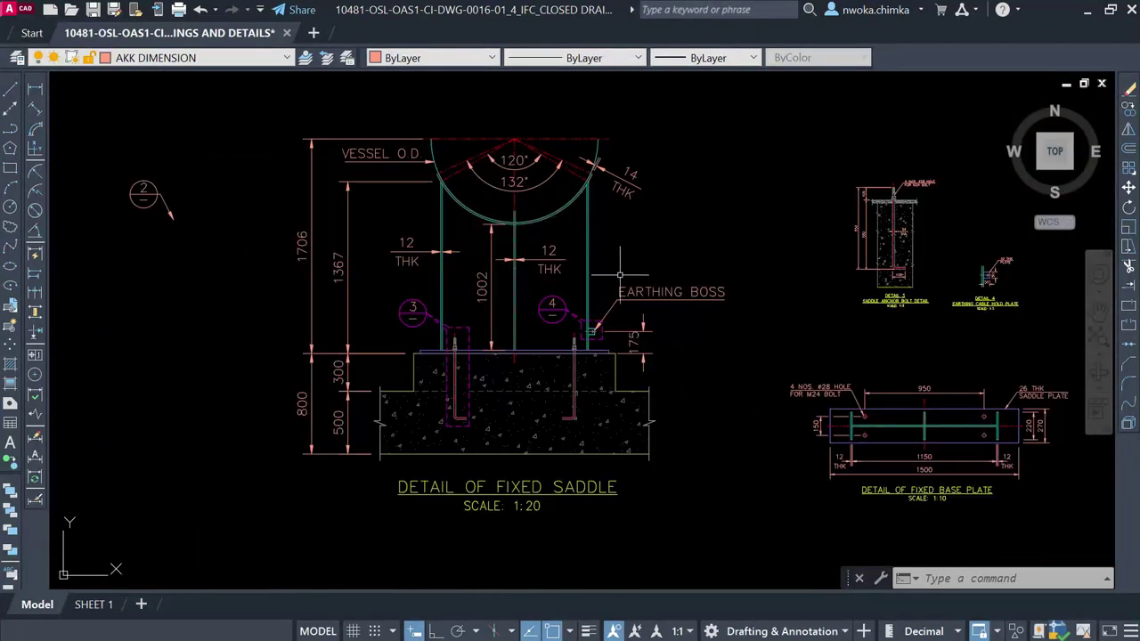
scroll(615, 280, "up", 3)
scroll(504, 445, "up", 2)
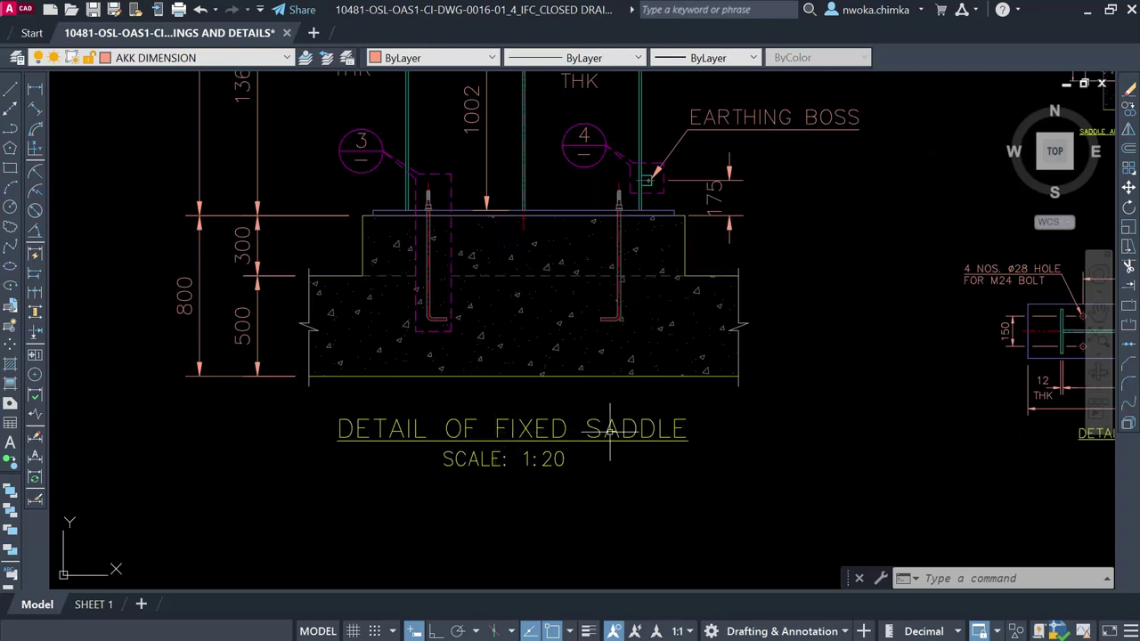
Step: Return to the pit section and mark out the saddle near the vessel's flanged end with a selection window
middle_click_drag(540, 224, 542, 293)
scroll(561, 229, "down", 1)
middle_click_drag(450, 230, 697, 258)
scroll(695, 263, "down", 1)
middle_click_drag(518, 287, 900, 311)
scroll(484, 335, "up", 5)
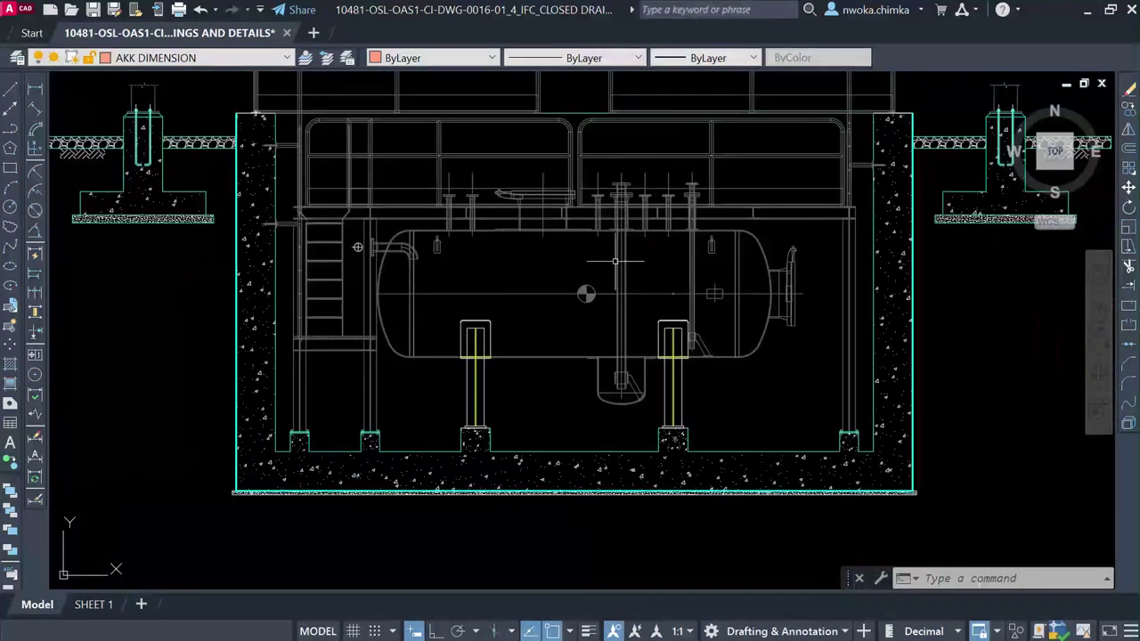
scroll(704, 314, "up", 2)
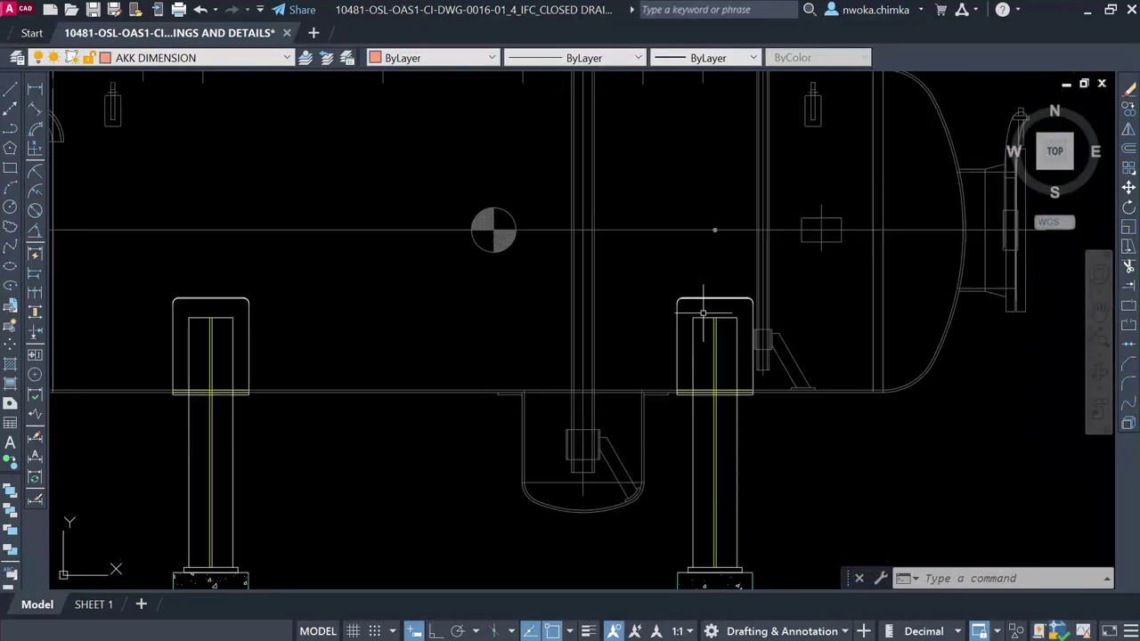
left_click(670, 280)
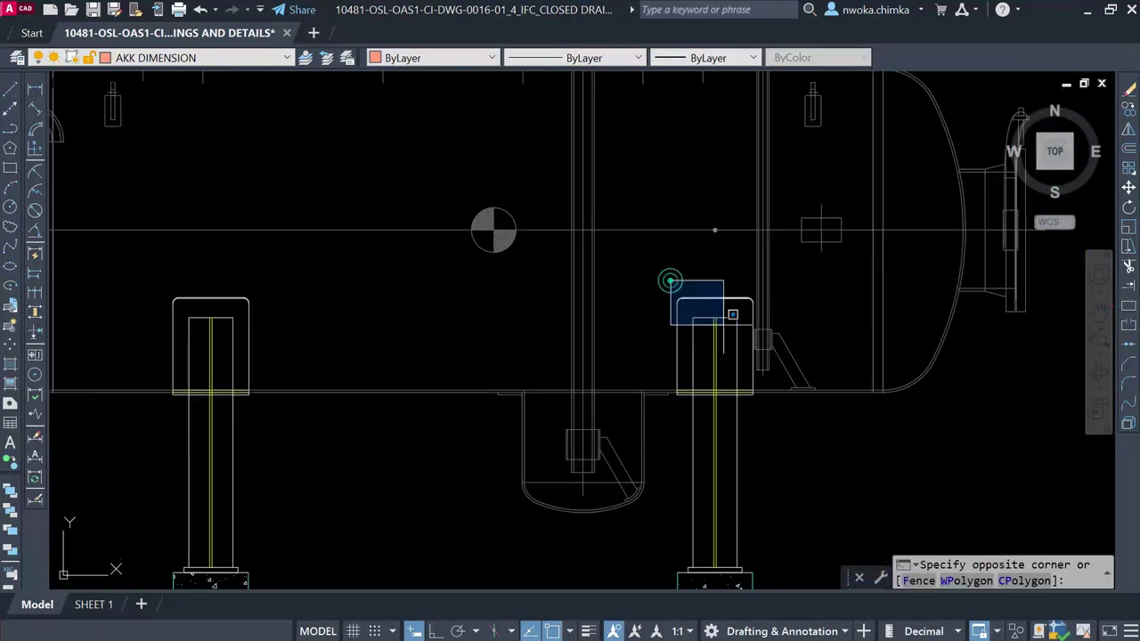
left_click(771, 399)
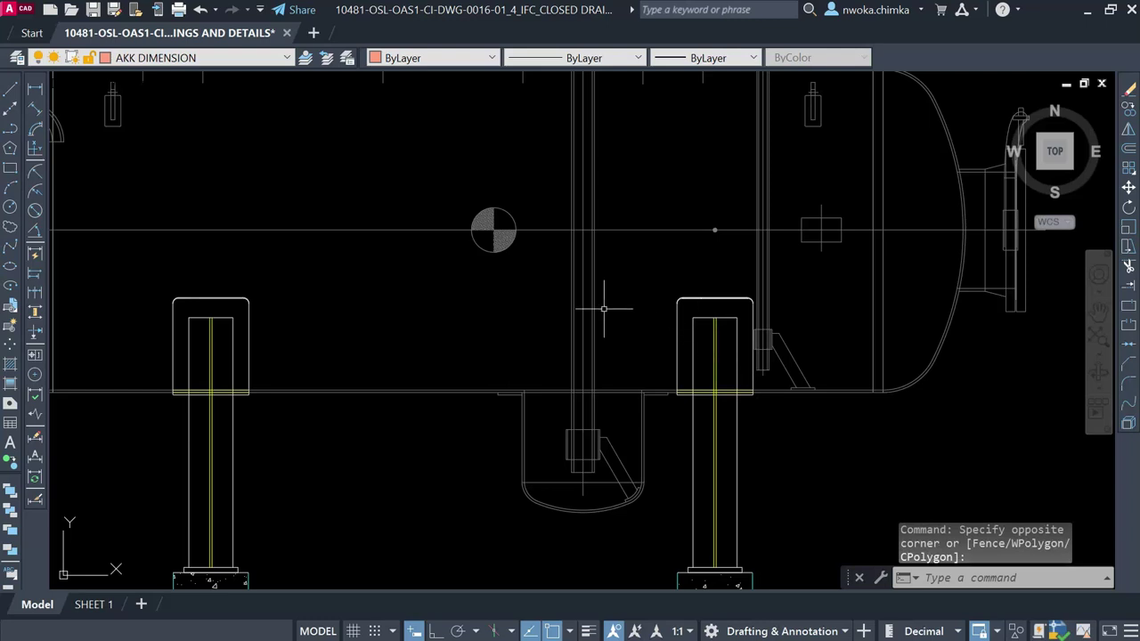
Step: Review the Detail of Fixed Saddle again, framing its curved vessel seat with a selection window and cancelling it
scroll(618, 313, "down", 2)
middle_click_drag(921, 364, 669, 339)
scroll(669, 338, "down", 2)
middle_click_drag(885, 323, 742, 324)
scroll(742, 325, "up", 1)
scroll(784, 294, "up", 4)
left_click(454, 126)
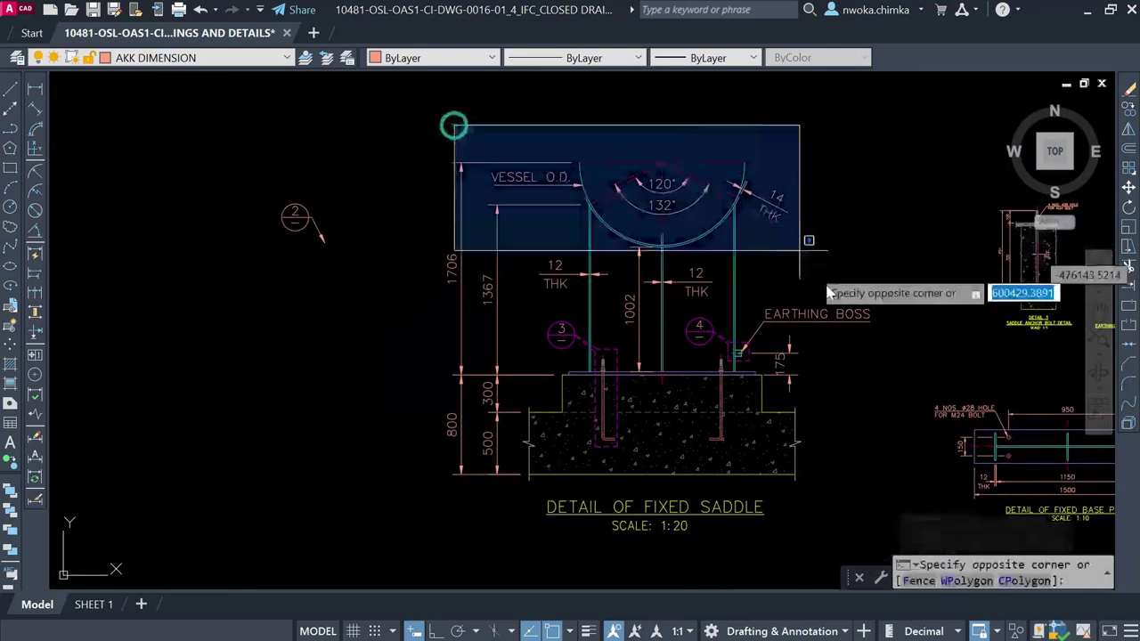
key("Escape")
Step: Inspect the Detail of Fixed Base Plate, focusing on its bolt holes and stiffener plates
middle_click_drag(921, 343, 725, 299)
scroll(837, 374, "up", 6)
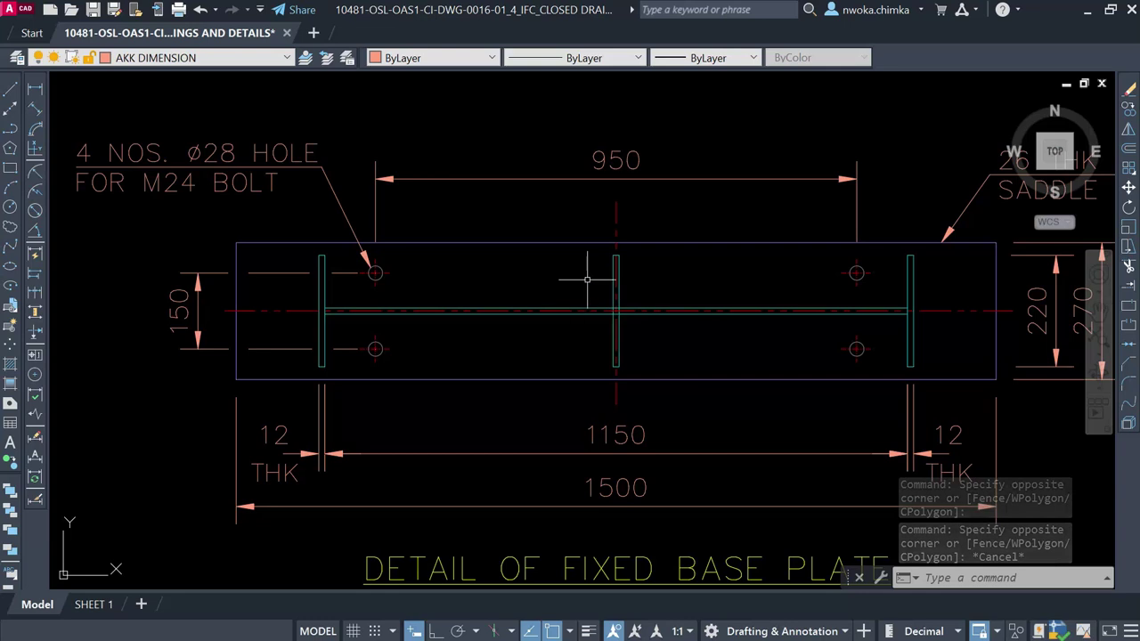
middle_click_drag(570, 267, 730, 233)
left_click(731, 232)
left_click(700, 268)
scroll(871, 272, "down", 3)
middle_click_drag(681, 273, 749, 317)
key("Escape")
Step: Highlight the base plate on top of the concrete plinth in the fixed saddle detail and clear the selection
scroll(609, 242, "up", 3)
scroll(608, 241, "up", 3)
left_click(712, 224)
left_click(669, 280)
scroll(582, 254, "down", 3)
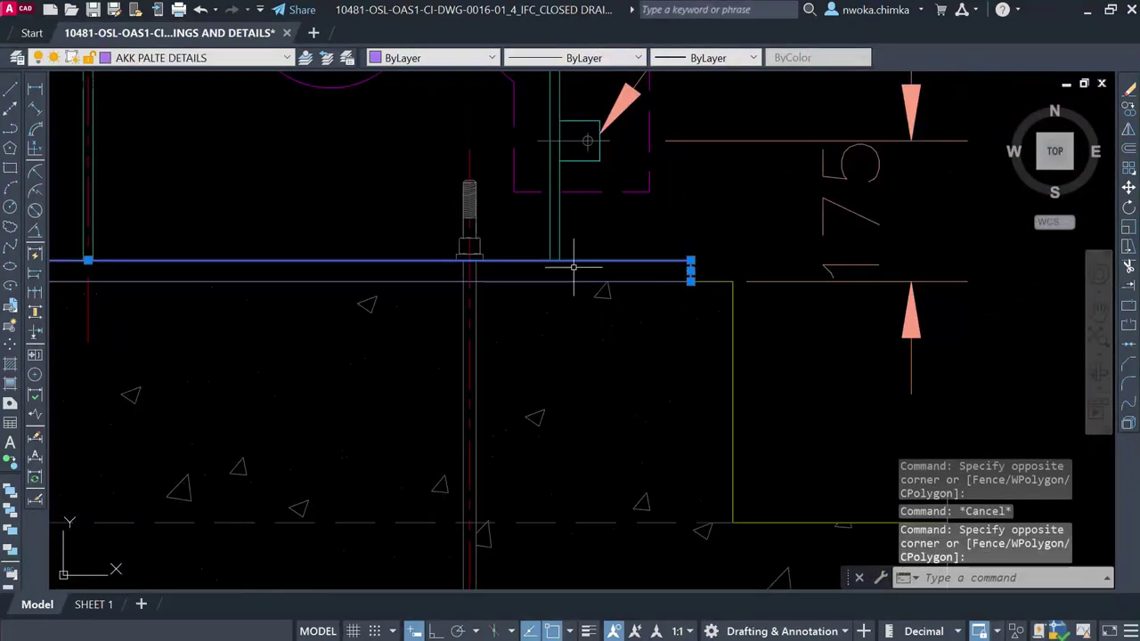
middle_click_drag(537, 249, 562, 250)
key("Escape")
Step: Highlight the anchor bolt near the earthing boss, clear the selection and view both bolts embedded in the concrete
left_click(547, 223)
left_click(512, 235)
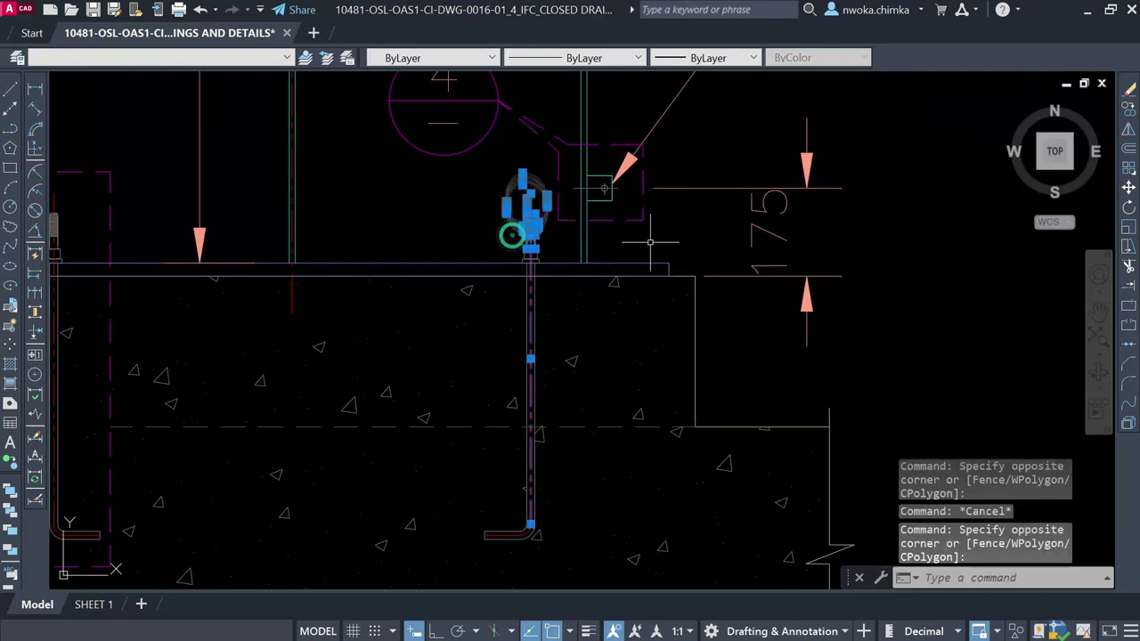
scroll(687, 247, "down", 1)
scroll(285, 231, "up", 2)
left_click(331, 242)
key("Escape")
scroll(308, 251, "down", 6)
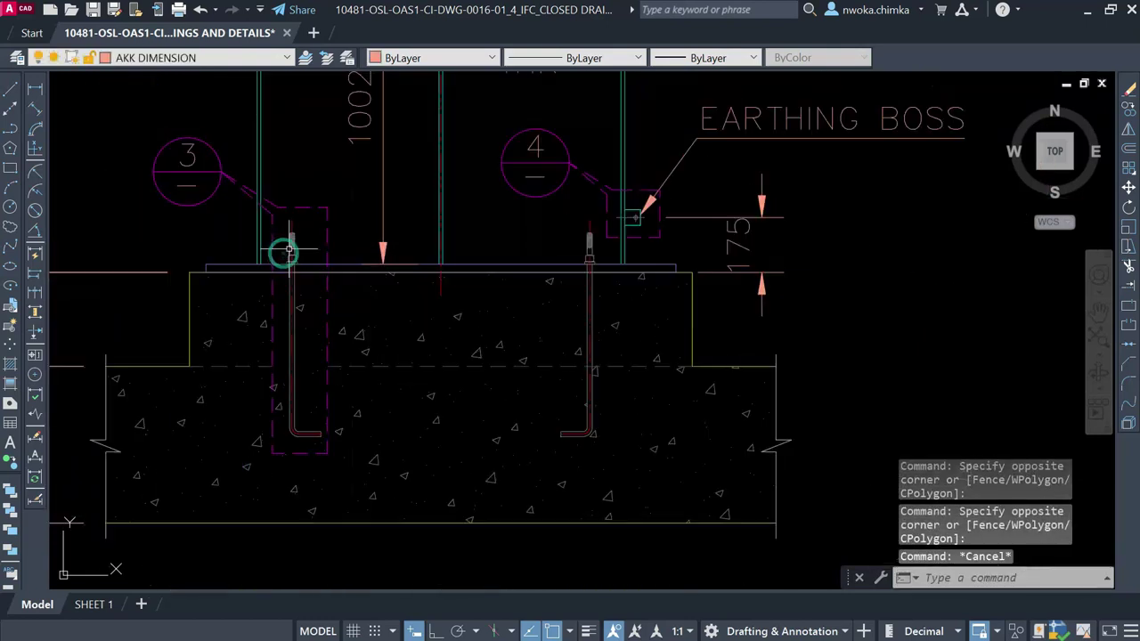
Step: Inspect the bolt holes and the 12 mm thick end plate in the fixed base plate detail
scroll(699, 325, "up", 8)
left_click(680, 174)
left_click(802, 247)
key("Escape")
scroll(650, 270, "down", 4)
scroll(657, 309, "up", 4)
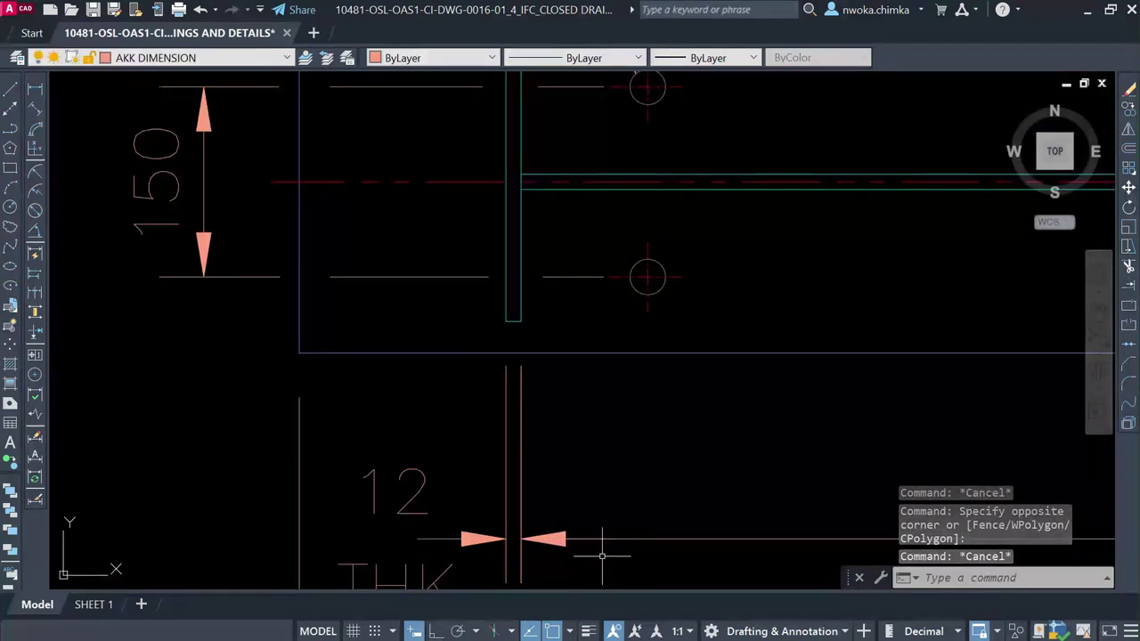
Step: Switch to the ABUJA-PIGGING-STATION model in Navisworks and examine the cyan vessel inside the concrete pit up close
key("super")
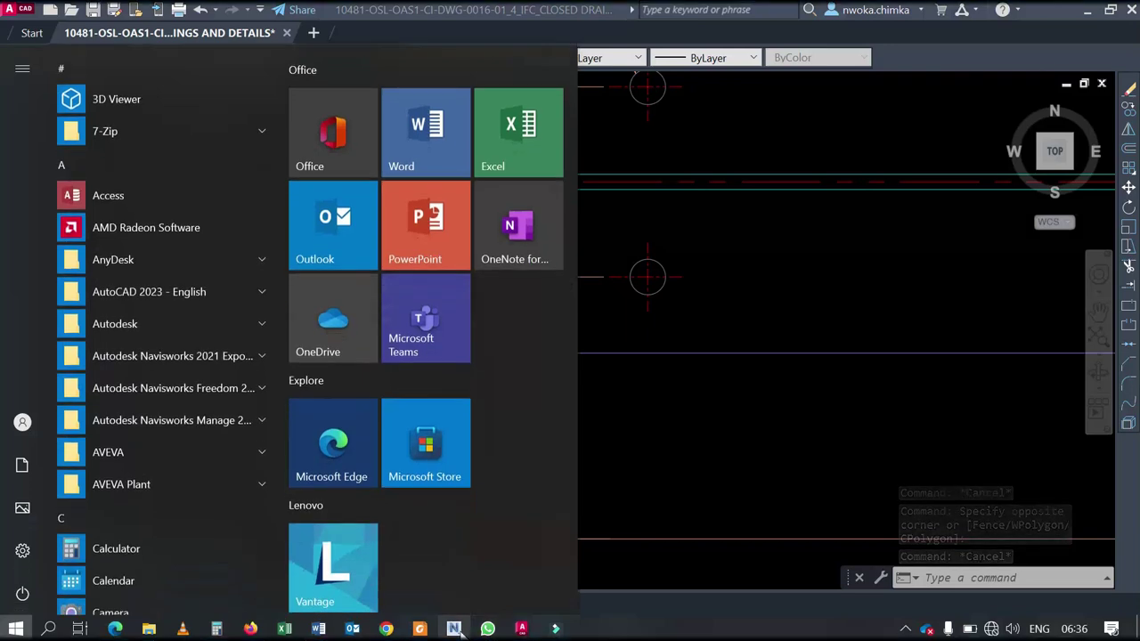
left_click(454, 628)
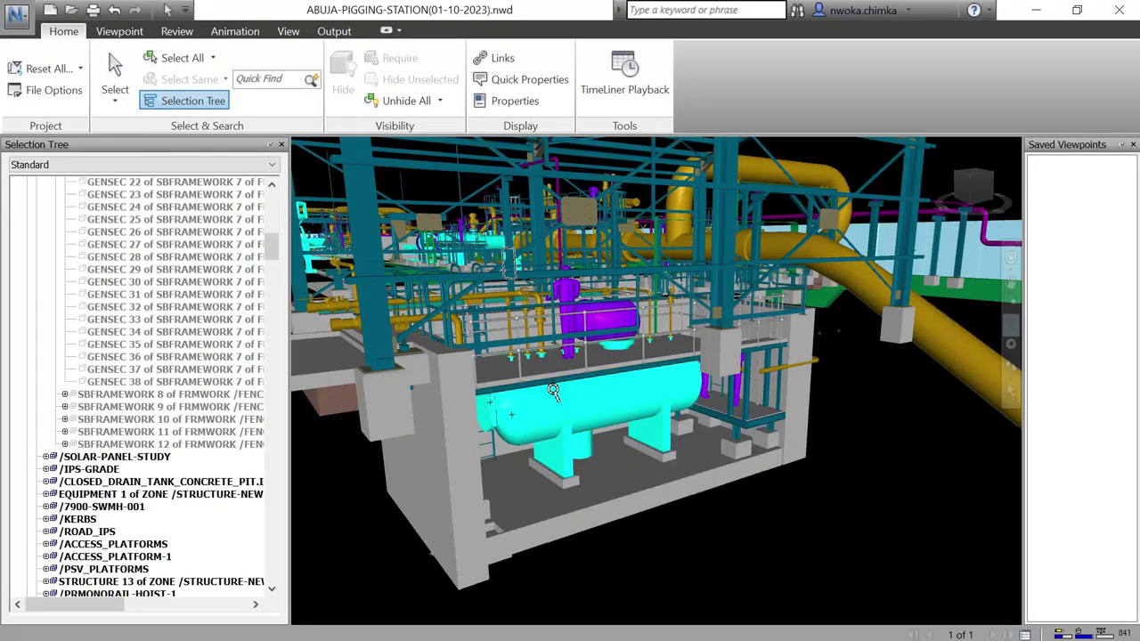
left_click_drag(553, 392, 826, 494)
scroll(738, 503, "up", 2)
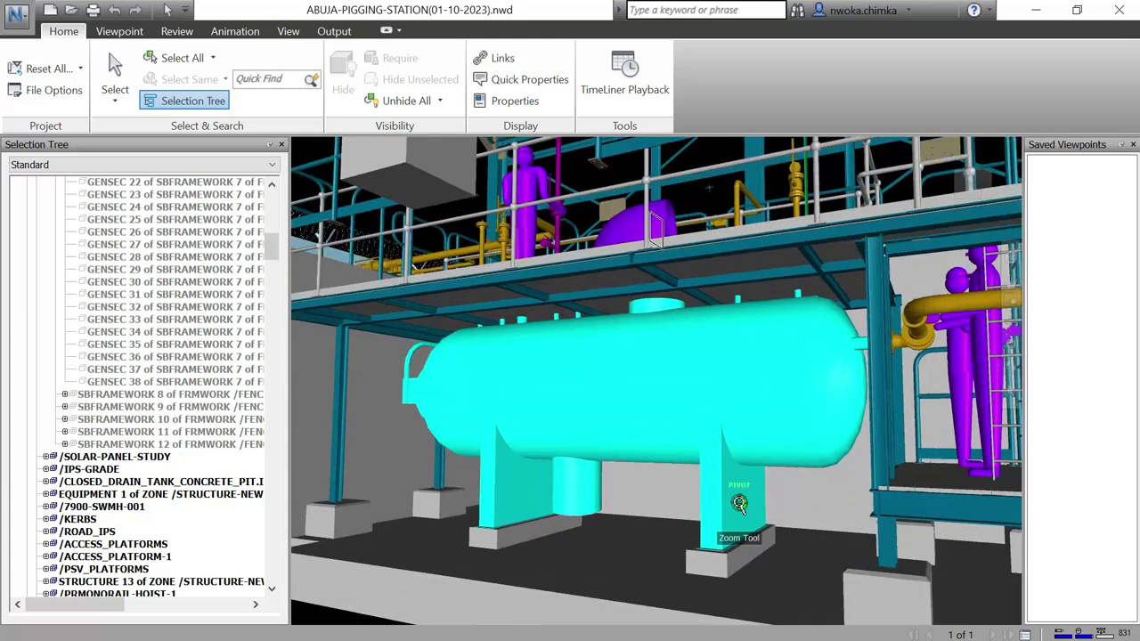
scroll(768, 484, "up", 3)
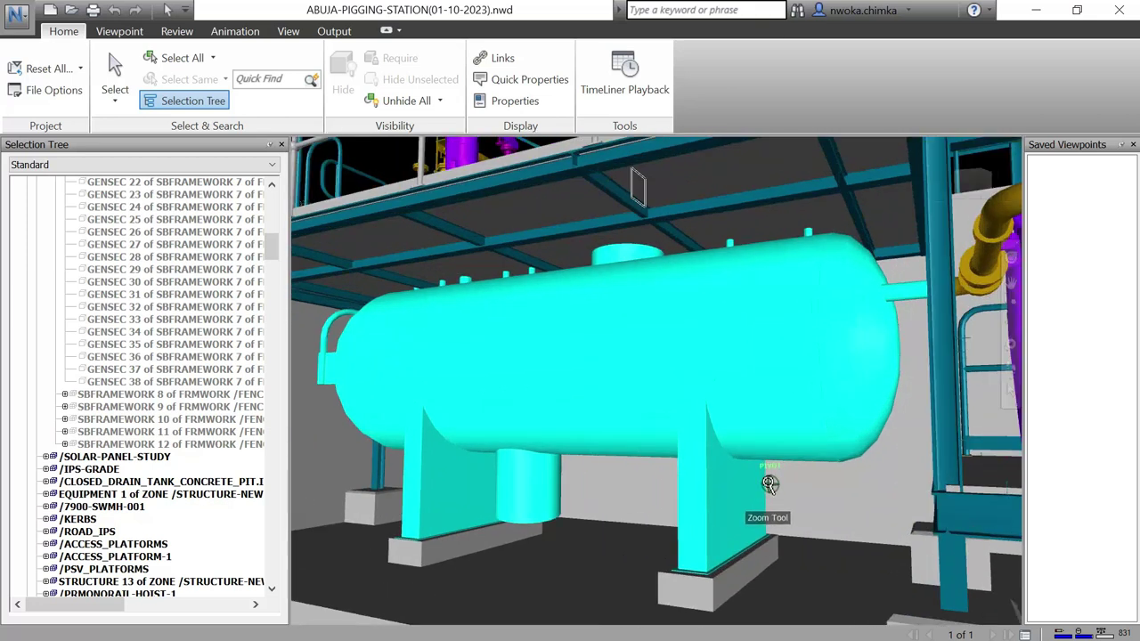
left_click_drag(745, 484, 639, 396)
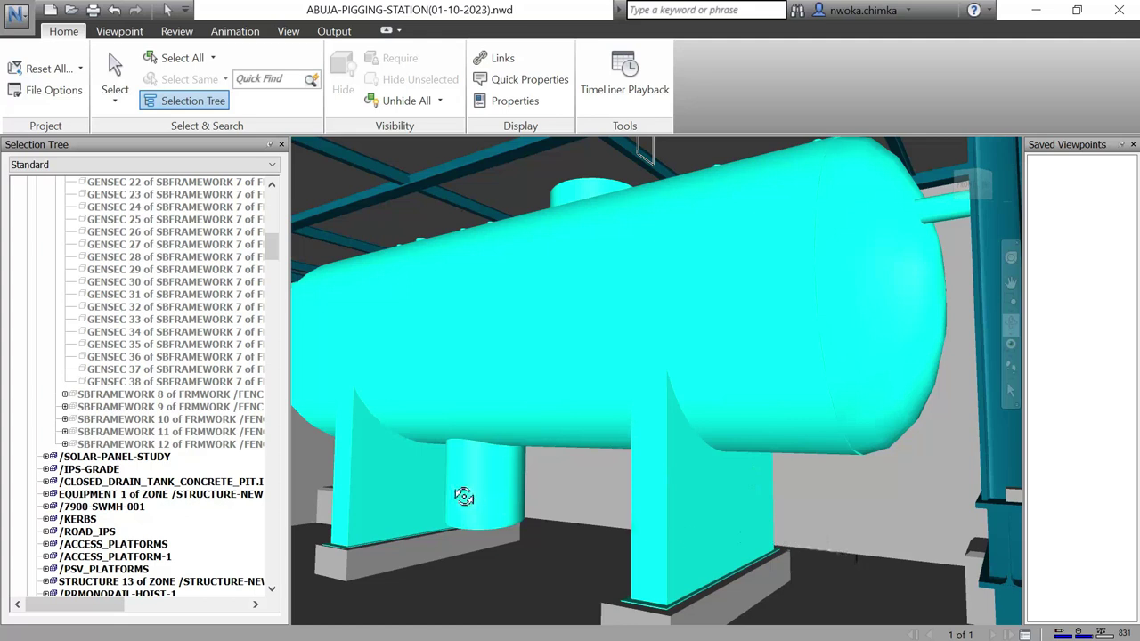
Step: Examine the two saddle supports beneath the cyan vessel from a low side angle
scroll(738, 517, "down", 3)
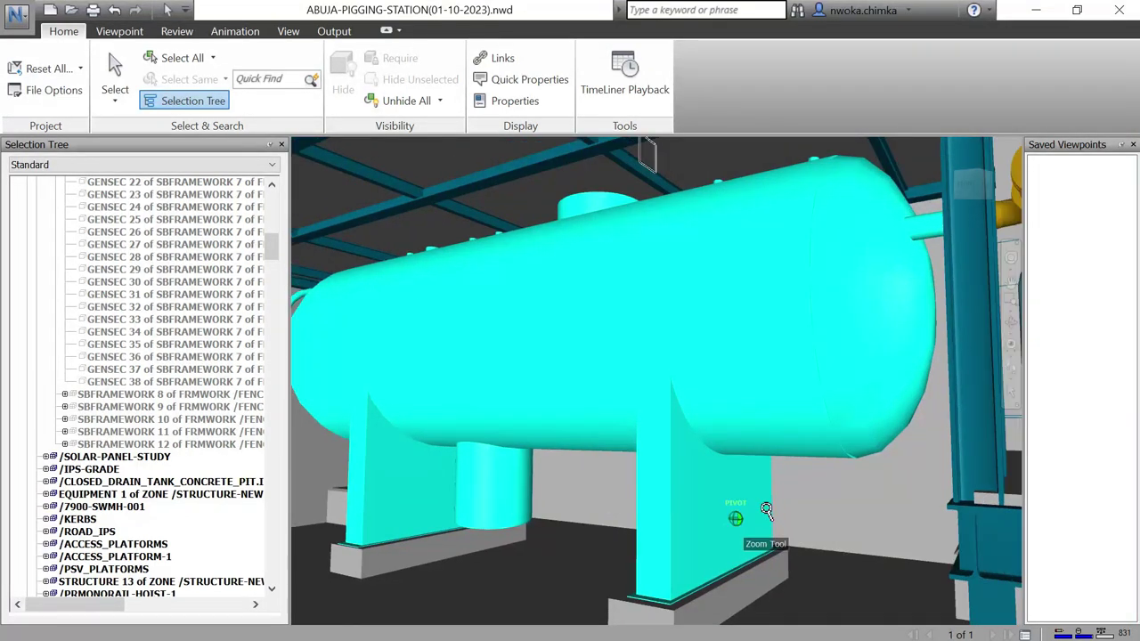
scroll(674, 481, "up", 3)
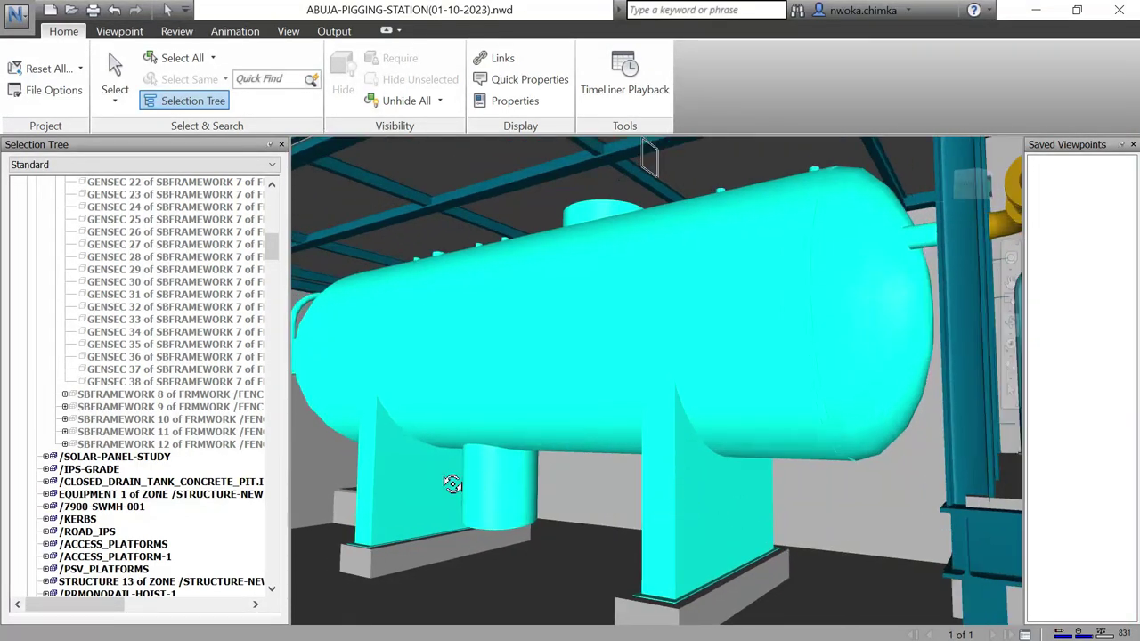
left_click_drag(746, 511, 736, 518)
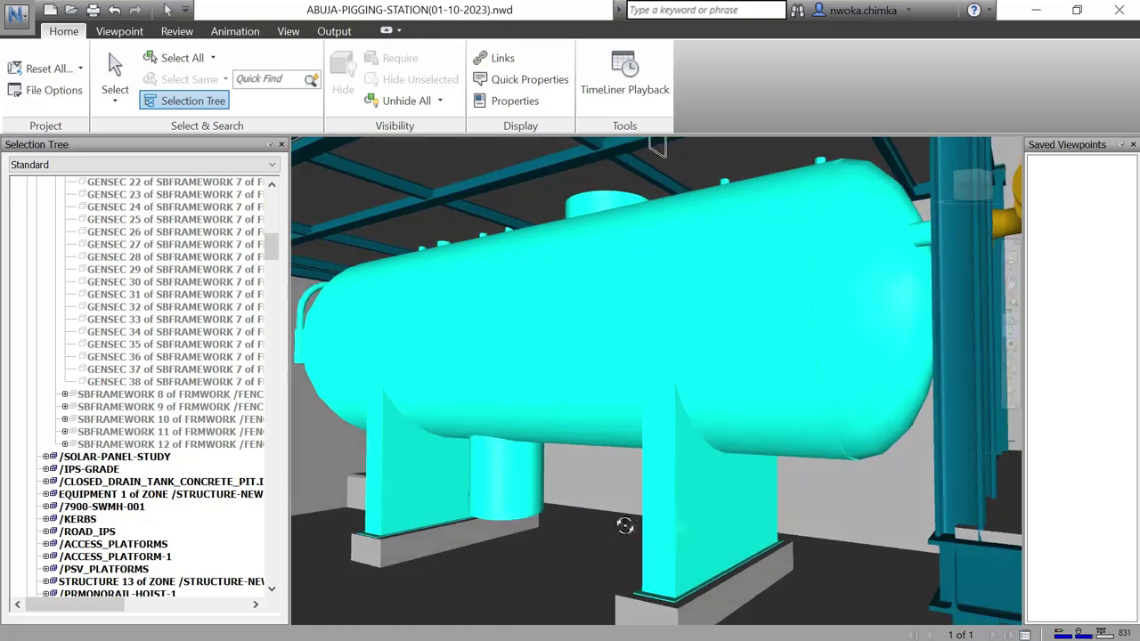
mouse_move(740, 525)
left_mouse_down()
mouse_move(712, 527)
mouse_move(742, 530)
left_mouse_up()
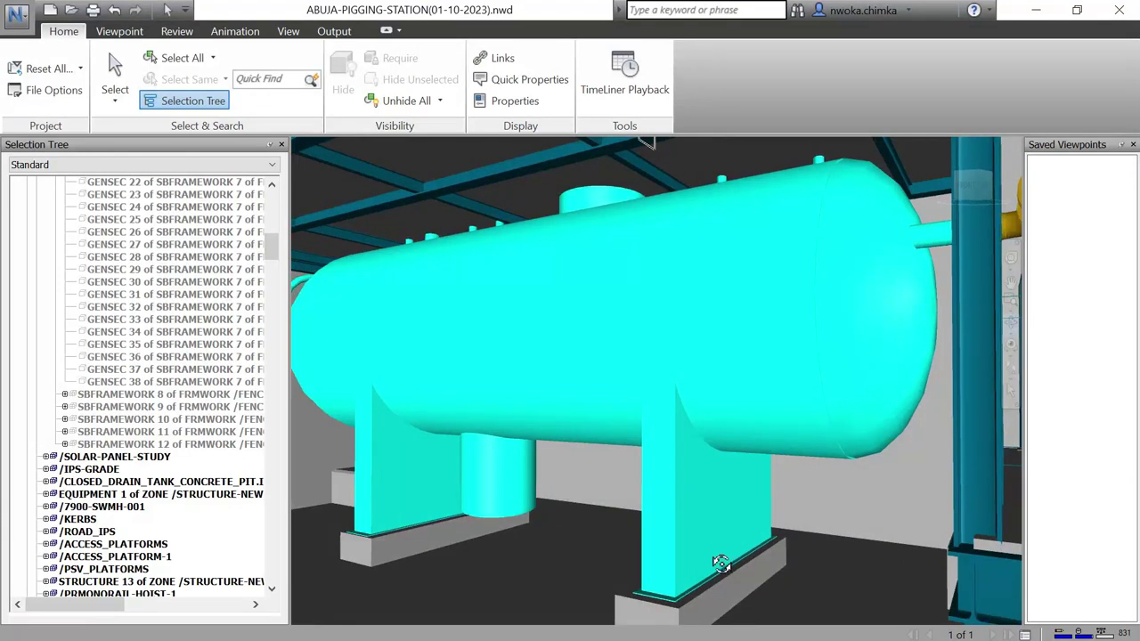
scroll(726, 554, "down", 1)
scroll(728, 568, "down", 4)
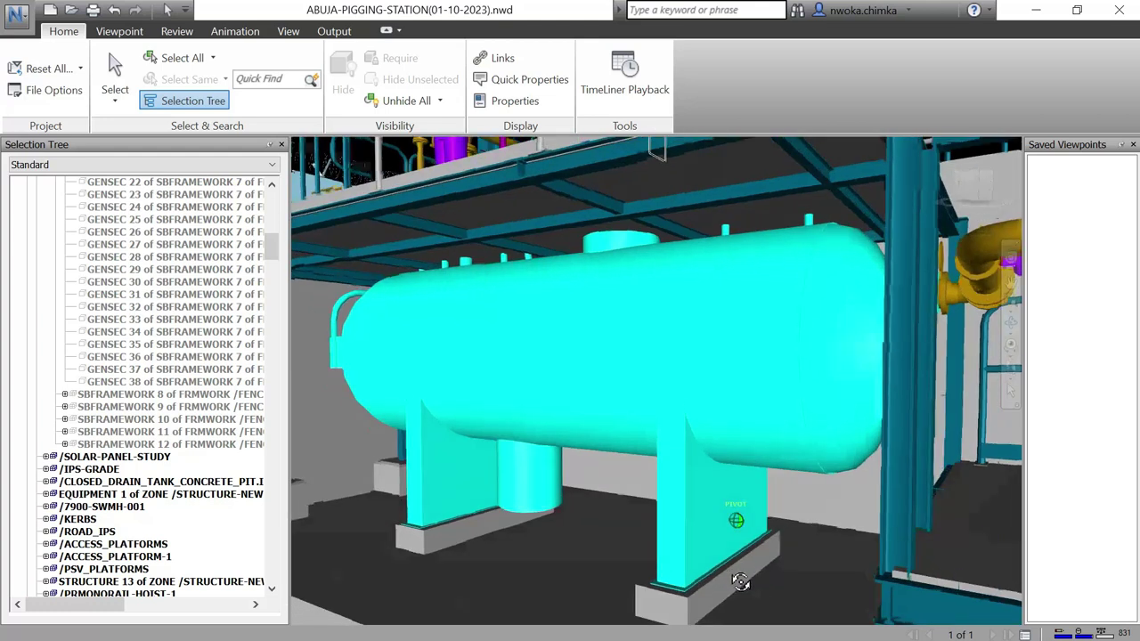
Step: Inspect the base plate and concrete plinth under the vessel's nearer saddle from several angles
middle_click_drag(740, 588, 723, 527)
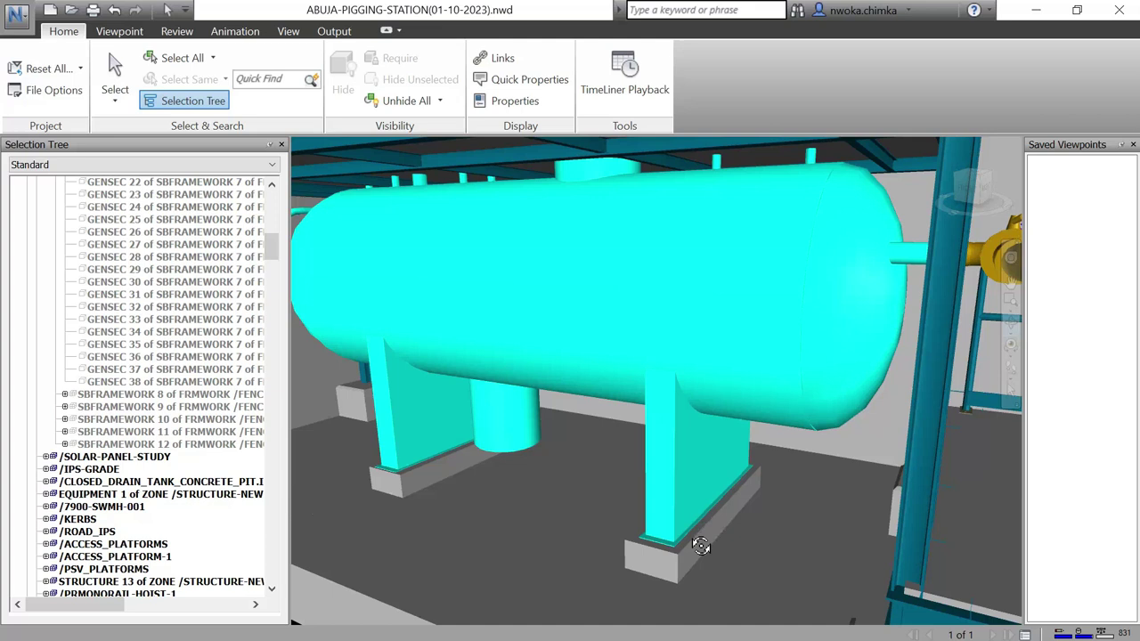
scroll(692, 555, "up", 1)
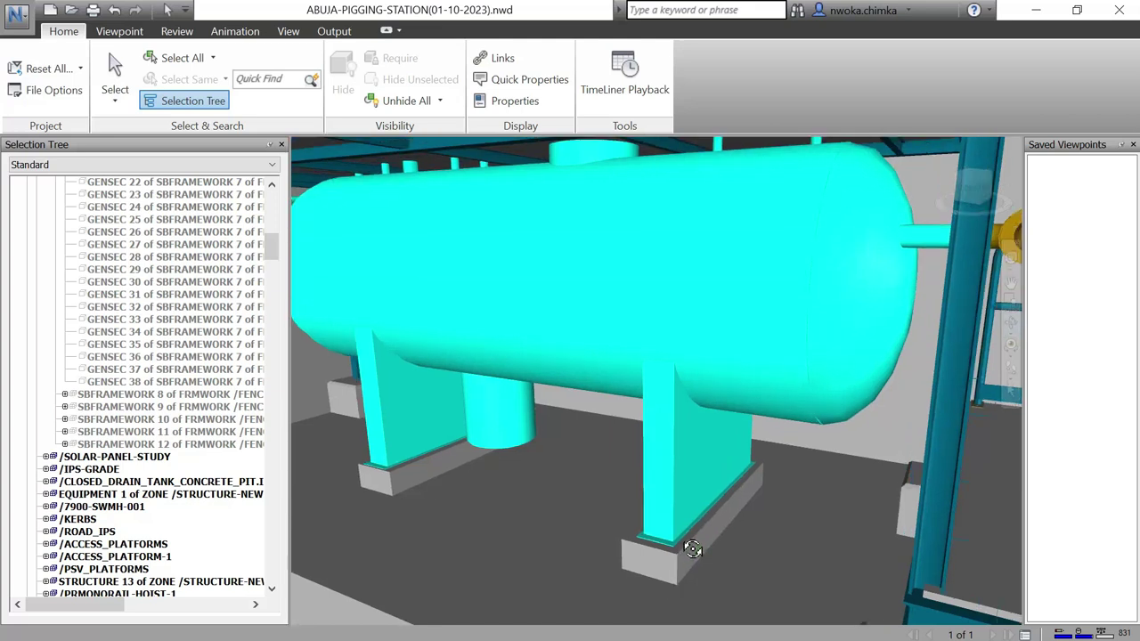
scroll(692, 549, "up", 4)
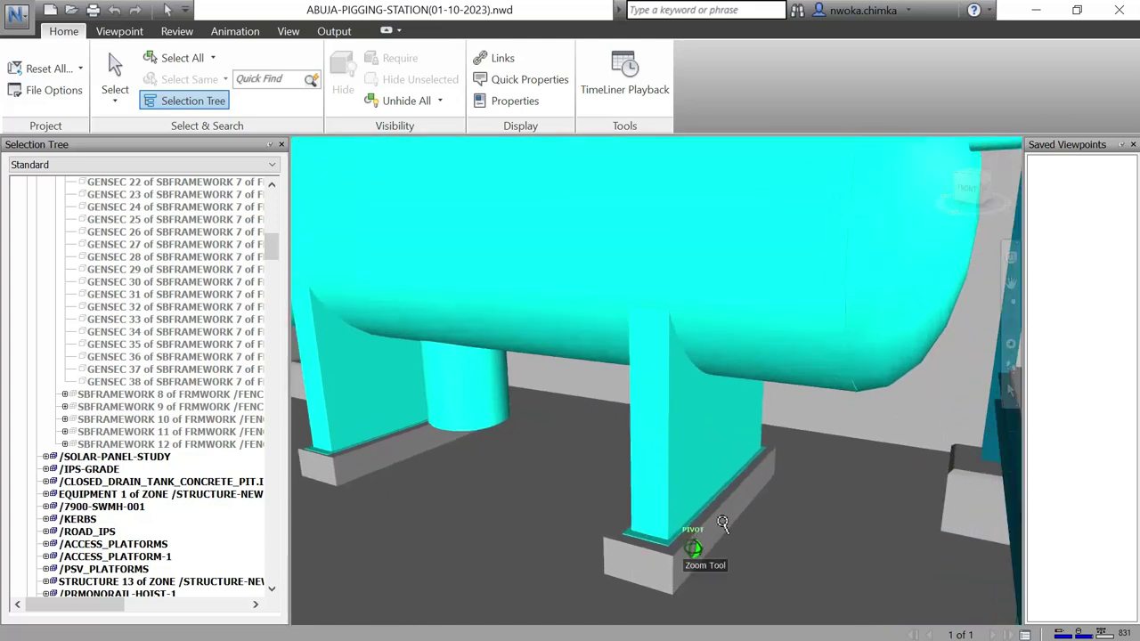
middle_click_drag(727, 518, 719, 517, "shift")
scroll(691, 541, "up", 4)
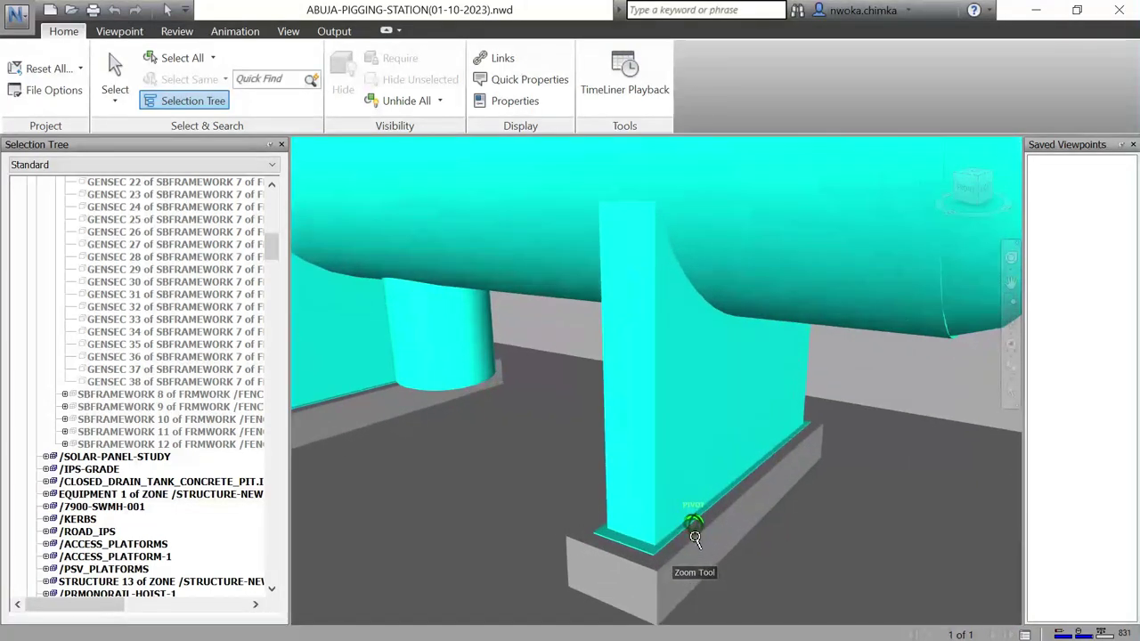
scroll(680, 554, "up", 3)
mouse_move(680, 554)
middle_mouse_down("shift")
mouse_move(723, 529)
mouse_move(789, 535)
middle_mouse_up("shift")
scroll(656, 509, "up", 3)
scroll(667, 490, "down", 3)
middle_click_drag(725, 478, 658, 473, "shift")
scroll(658, 467, "down", 8)
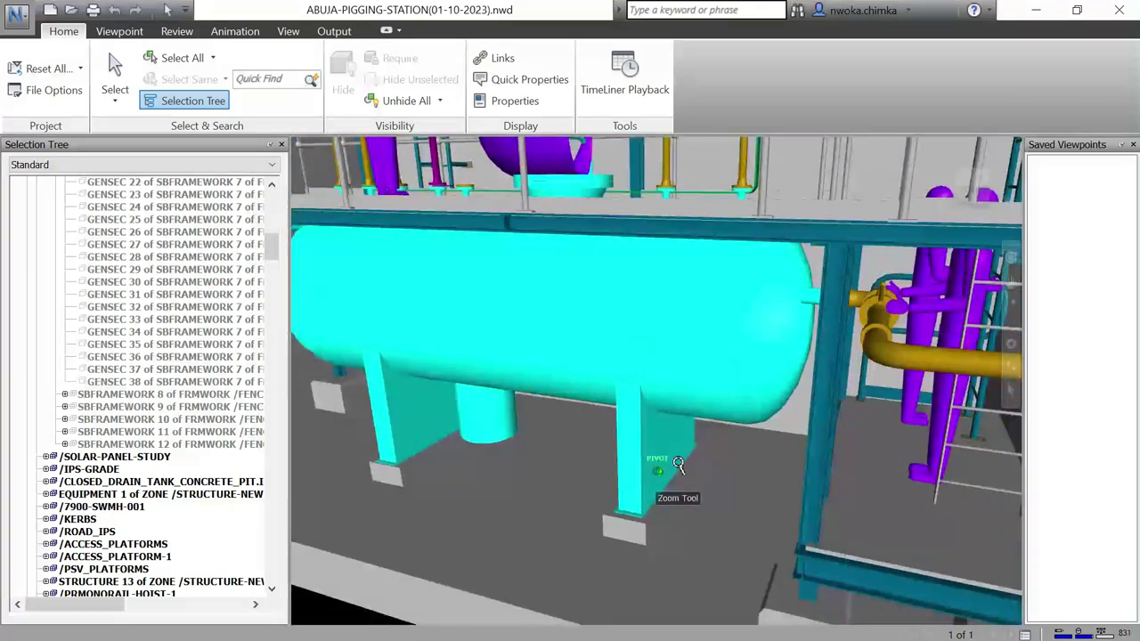
Step: Look over the vessel's top nozzles and the access platform at its piped end
middle_click_drag(693, 437, 705, 409, "shift")
scroll(675, 265, "up", 3)
scroll(556, 242, "up", 2)
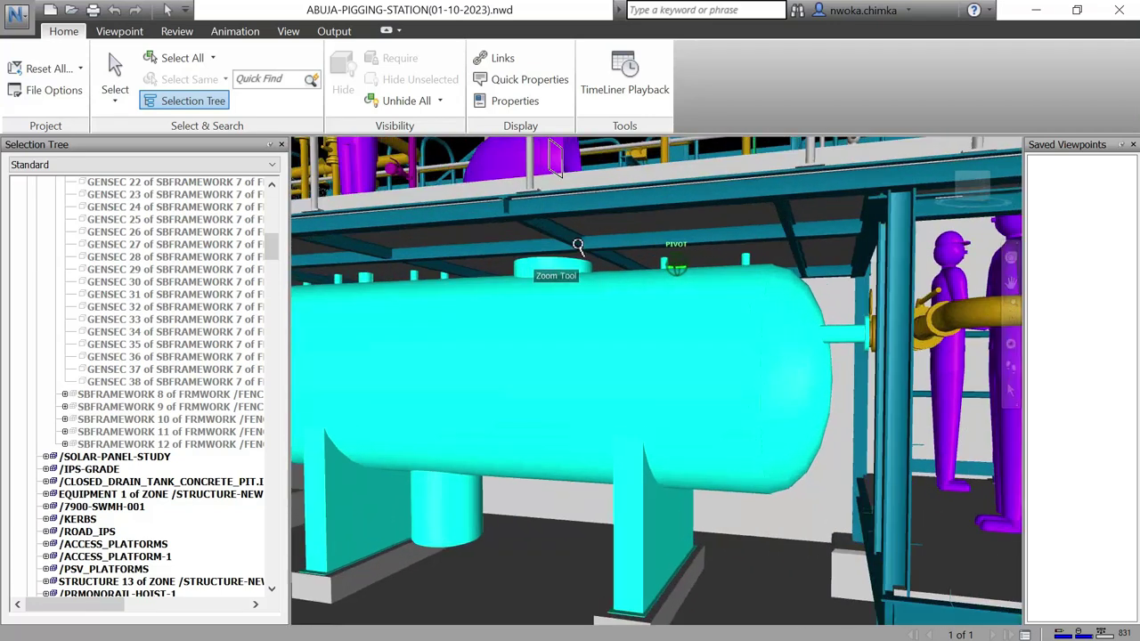
scroll(579, 246, "down", 4)
middle_click_drag(621, 349, 730, 354, "shift")
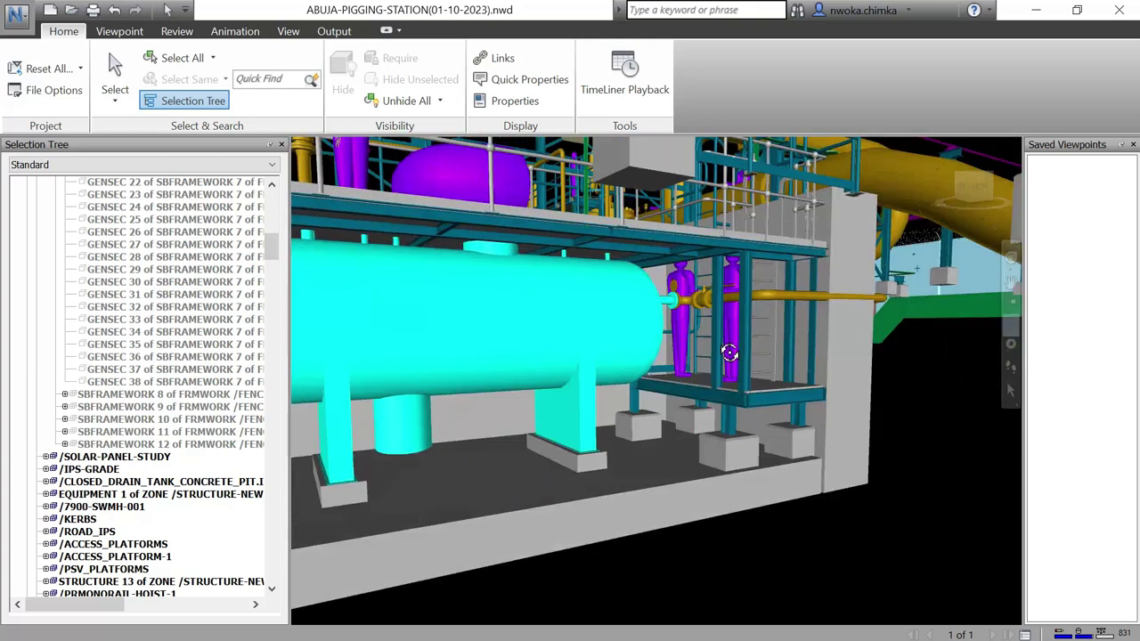
Step: View the whole cyan vessel with its saddles and access platform inside the concrete pit
scroll(729, 355, "down", 1)
scroll(729, 356, "down", 2)
middle_click_drag(604, 339, 644, 370)
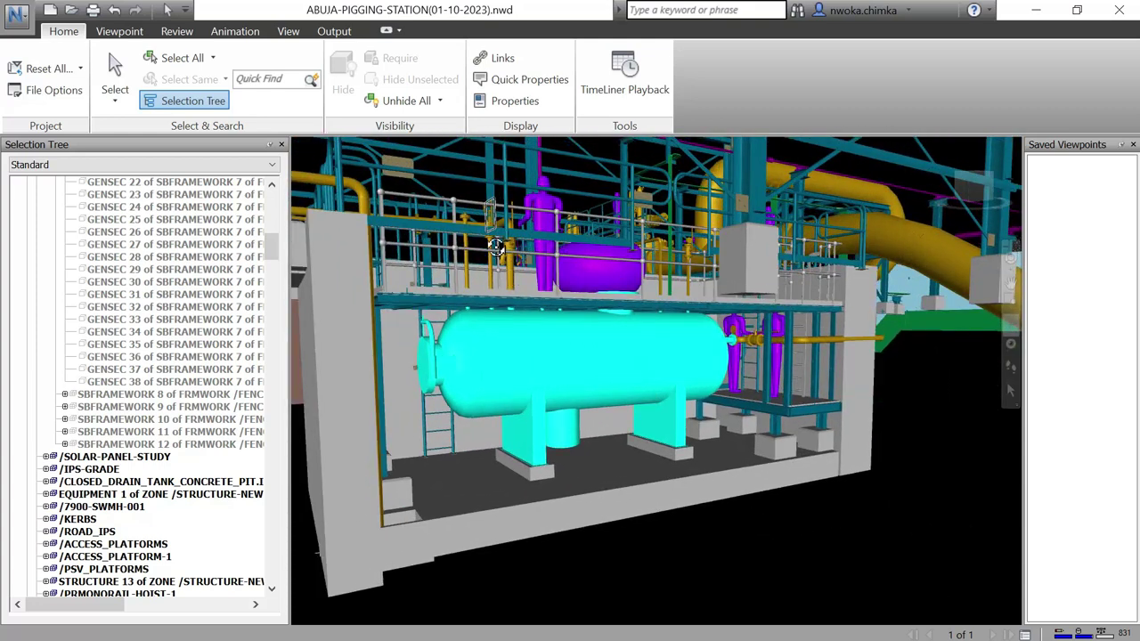
scroll(499, 245, "up", 2)
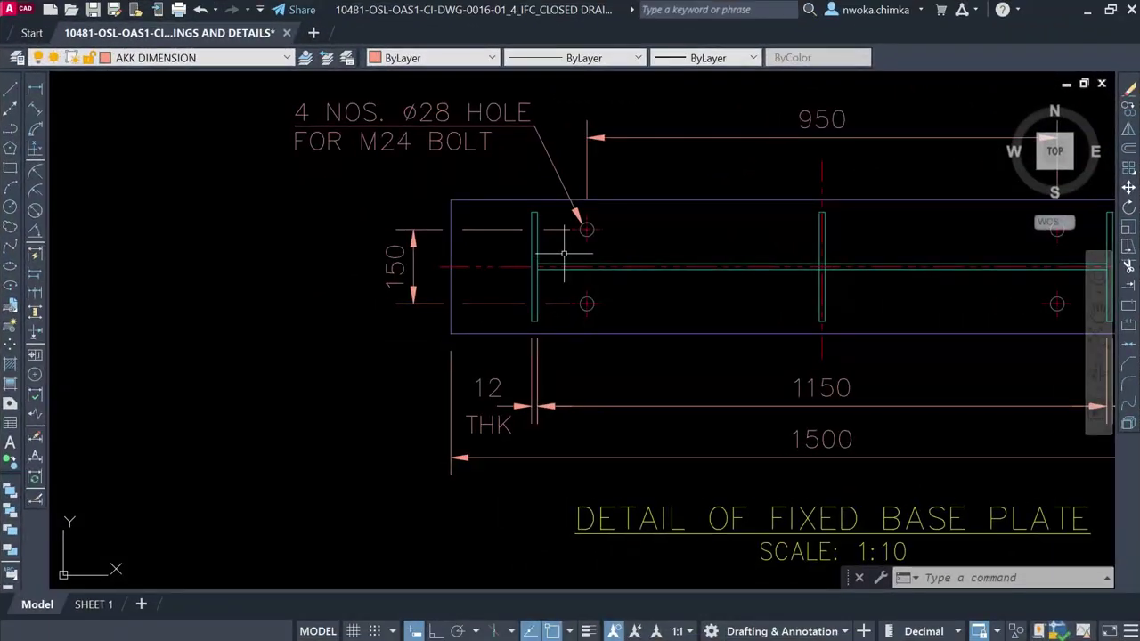
Step: Switch back to the AutoCAD drawing and examine the fixed base plate detail with its bolt holes and plate dimensions
scroll(482, 248, "down", 4)
scroll(729, 255, "up", 3)
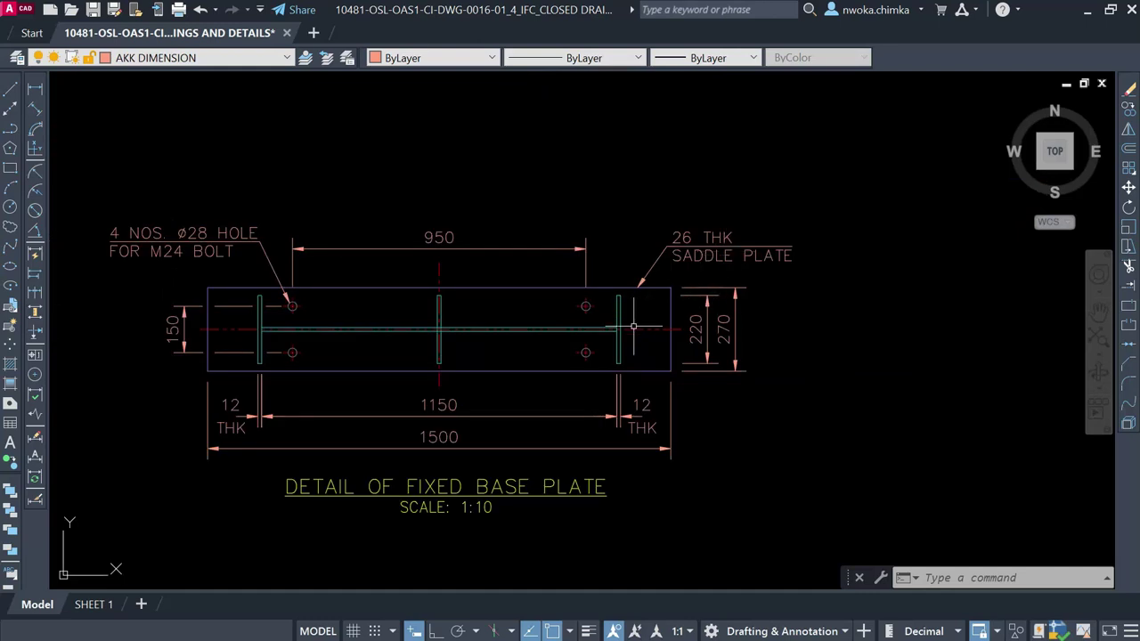
scroll(635, 325, "up", 2)
scroll(690, 278, "down", 2)
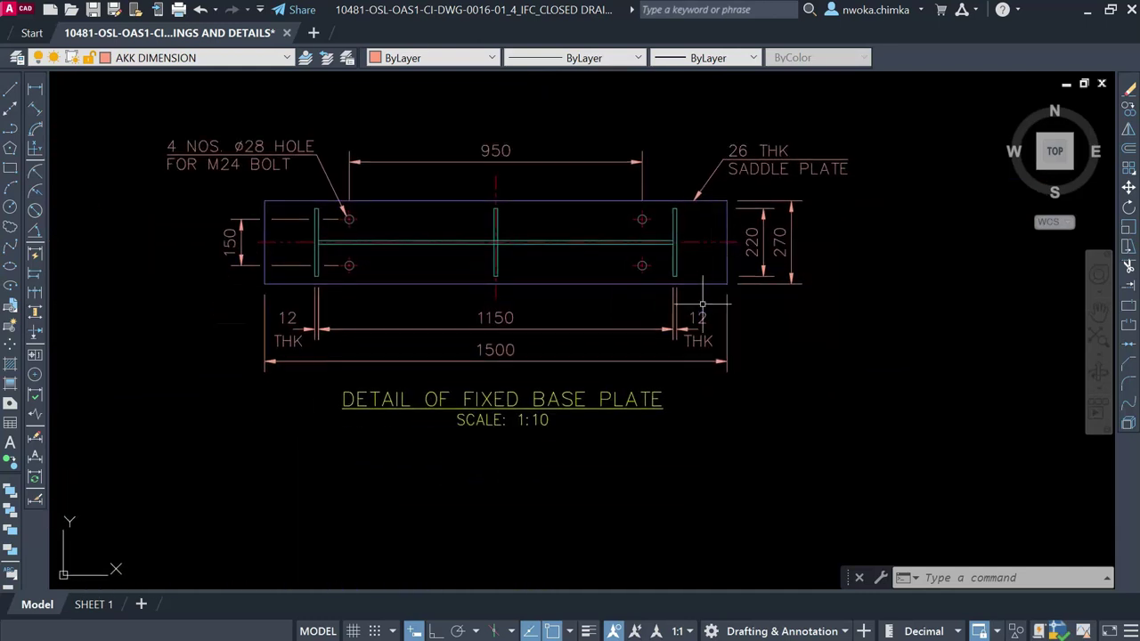
middle_click_drag(585, 313, 648, 375)
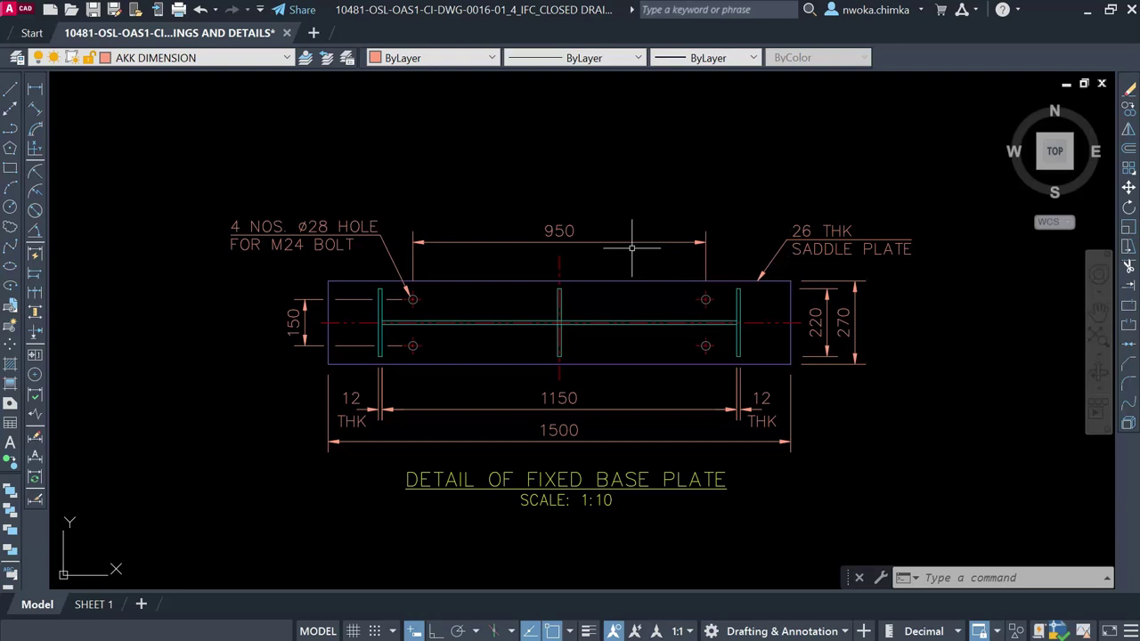
scroll(632, 247, "down", 2)
mouse_move(544, 260)
middle_mouse_down()
mouse_move(616, 331)
mouse_move(654, 333)
middle_mouse_up()
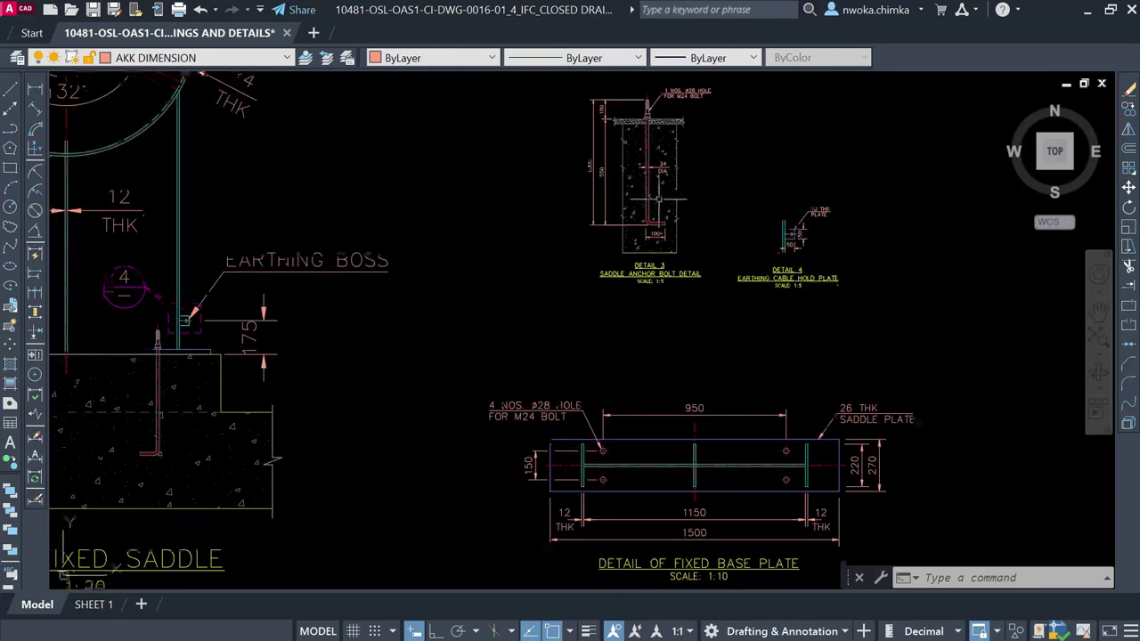
Step: Review the saddle anchor bolt detail and the fixed saddle elevation above its concrete plinth
scroll(668, 117, "up", 4)
scroll(668, 118, "down", 1)
scroll(678, 152, "down", 5)
middle_click_drag(517, 191, 533, 190)
scroll(322, 221, "up", 5)
scroll(371, 196, "down", 1)
scroll(508, 255, "up", 2)
scroll(547, 224, "down", 3)
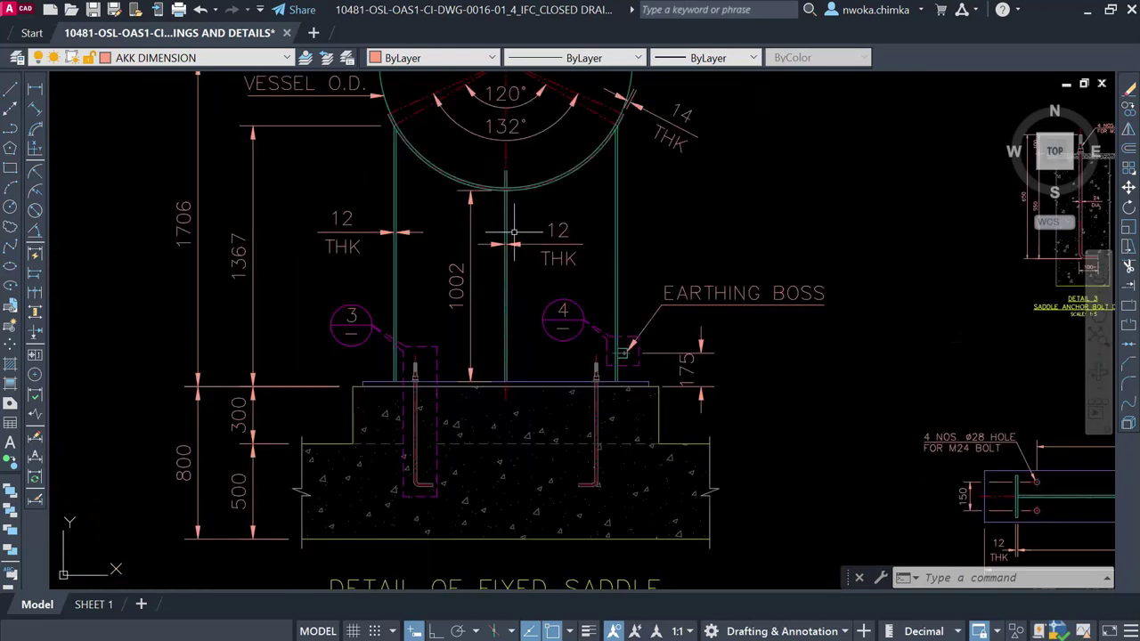
Step: Compare the base plate's M24 bolt hole layout with the saddle anchor bolt detail
scroll(485, 365, "down", 3)
scroll(757, 388, "up", 4)
scroll(677, 258, "up", 2)
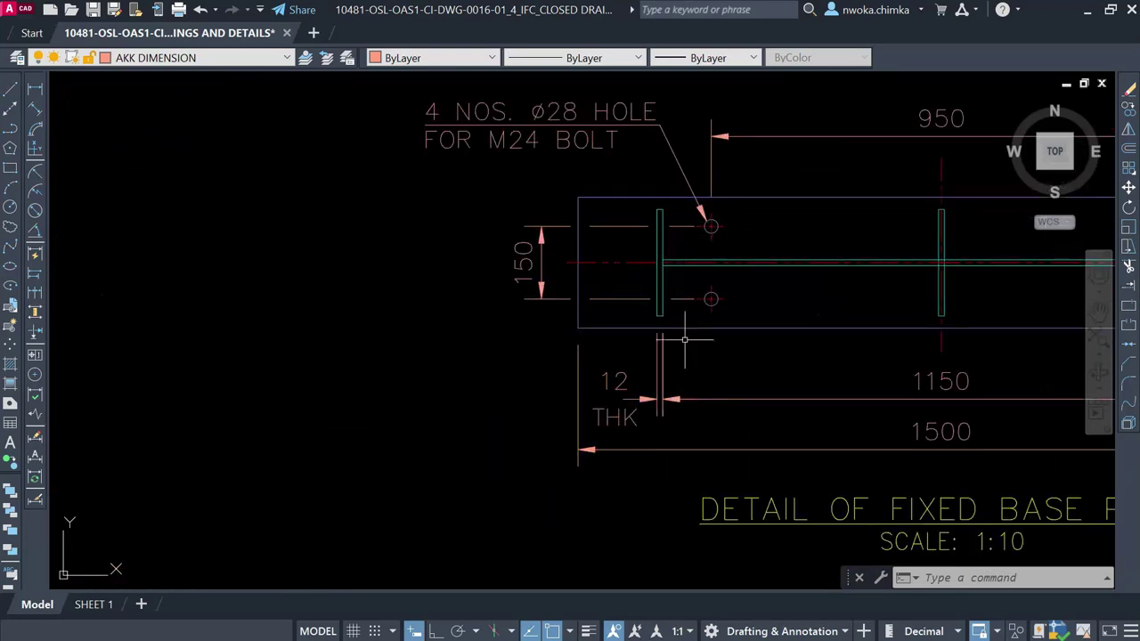
scroll(789, 426, "down", 2)
middle_click_drag(835, 191, 705, 362)
scroll(708, 233, "up", 2)
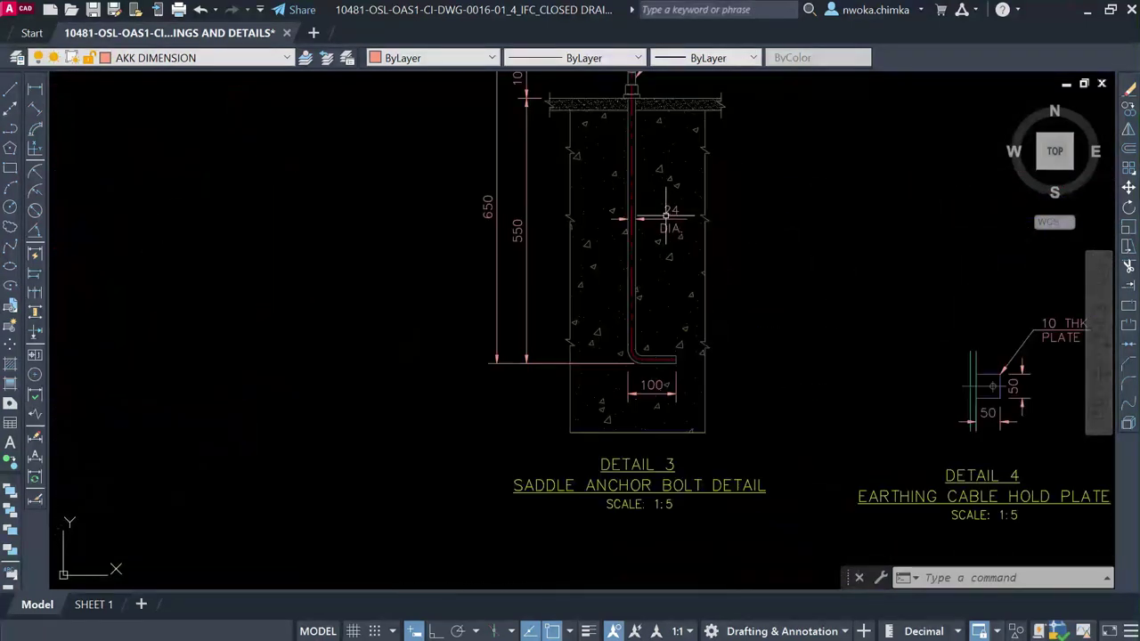
Step: Examine the thickness callouts on the fixed saddle's curved plate and the undimensioned outer vertical plate above the earthing boss
scroll(387, 190, "down", 3)
scroll(410, 197, "up", 3)
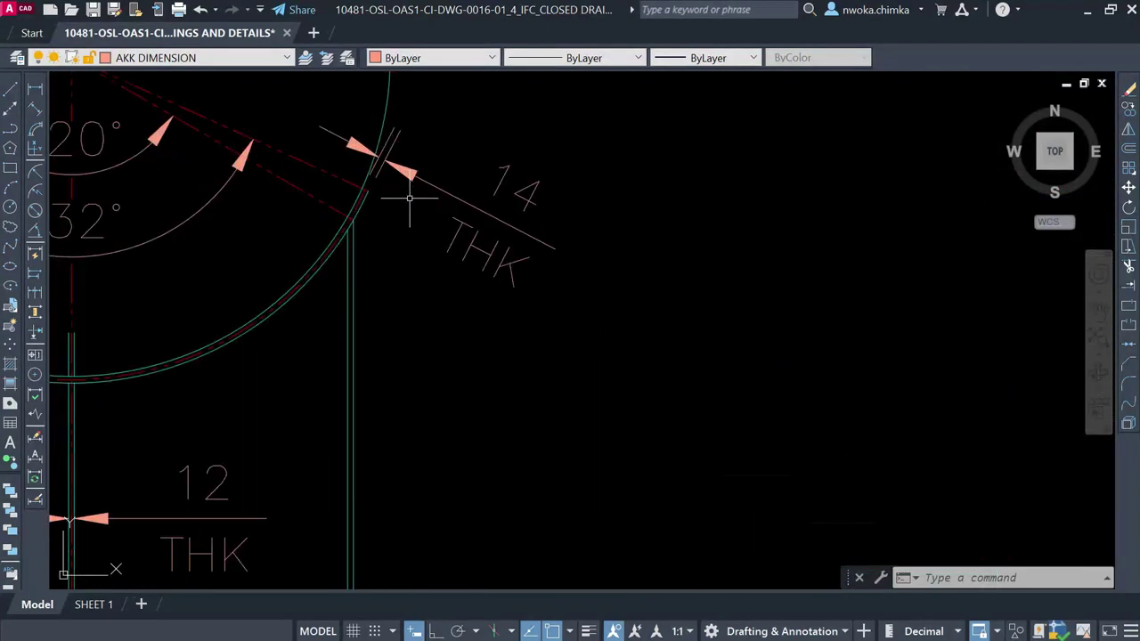
scroll(503, 194, "down", 2)
scroll(736, 241, "down", 2)
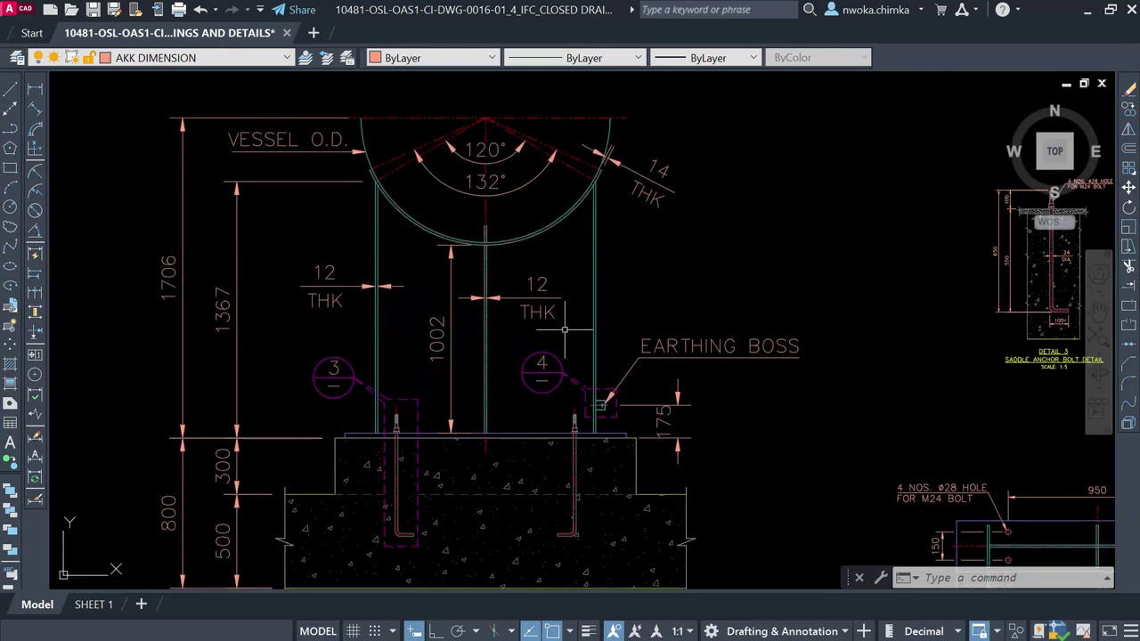
scroll(559, 316, "up", 3)
scroll(634, 265, "up", 2)
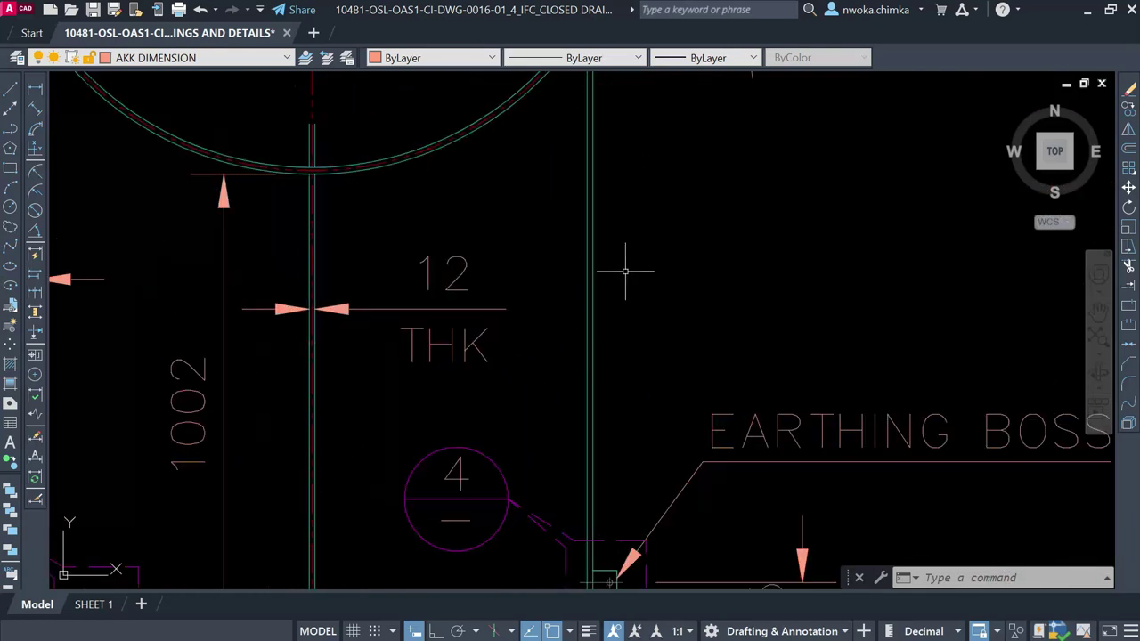
middle_click_drag(631, 275, 560, 285)
scroll(548, 285, "up", 4)
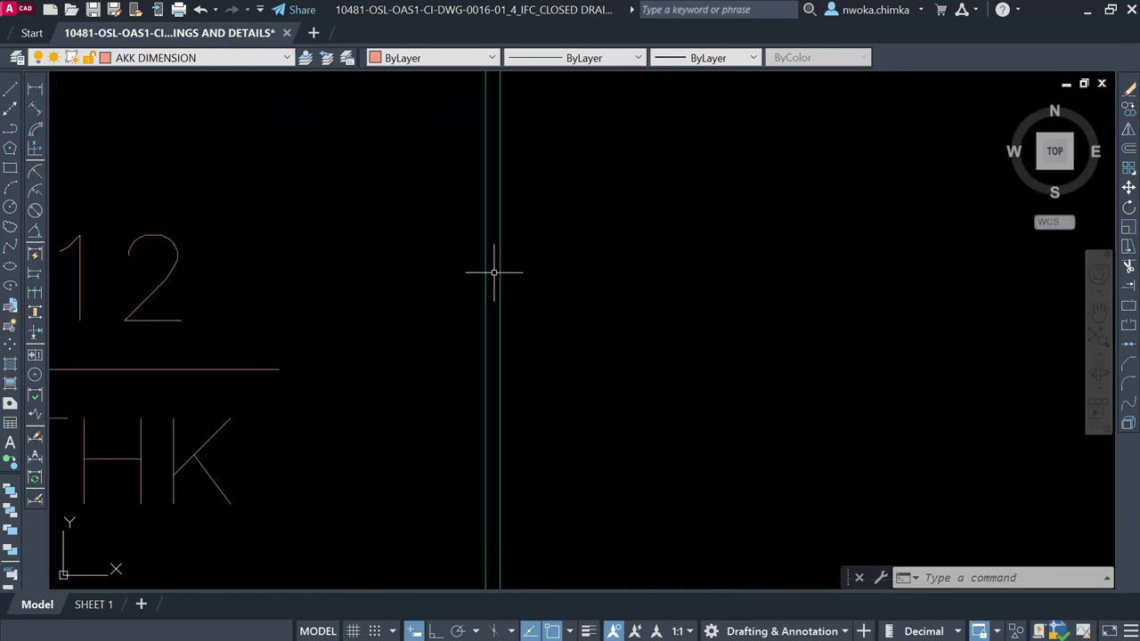
left_click(533, 247)
left_click(452, 335)
key("Escape")
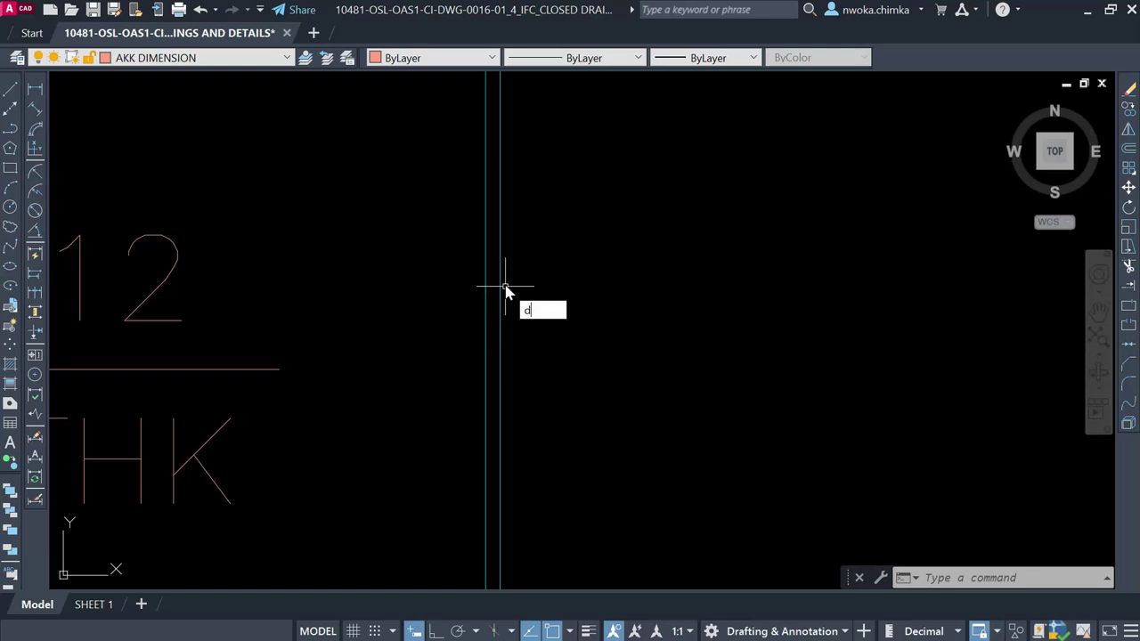
key("Escape")
key("Escape")
Step: Make AKK-DIM 20 the current dimension style for the 1:20 fixed saddle detail
scroll(574, 230, "down", 5)
middle_click_drag(580, 323, 567, 199)
scroll(465, 499, "up", 3)
scroll(546, 424, "down", 2)
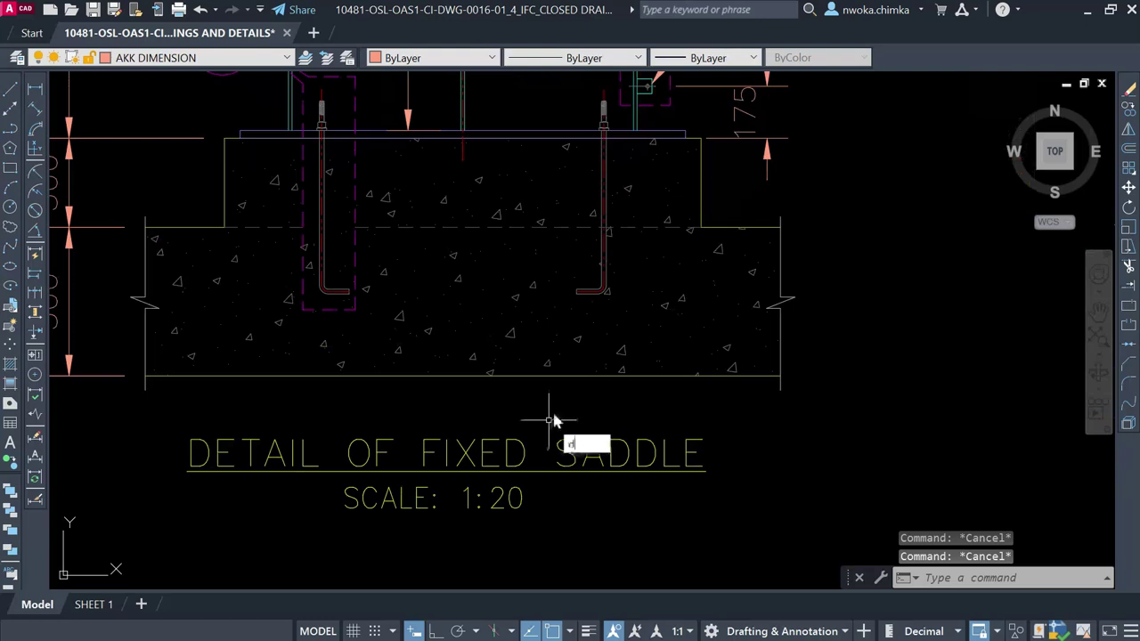
type("d")
key("Return")
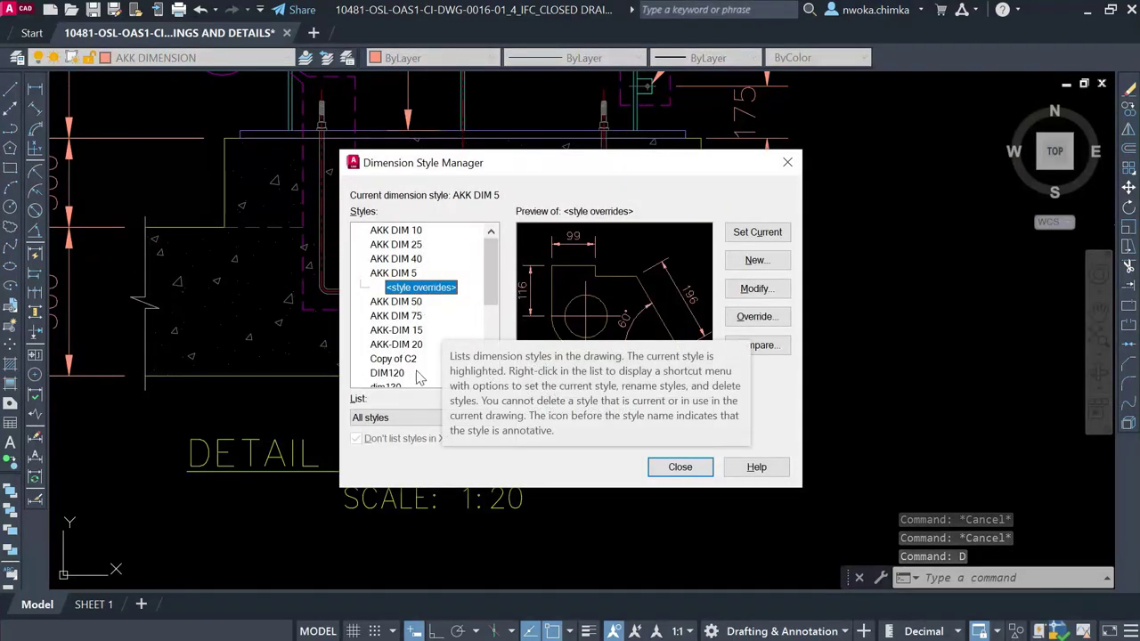
left_click(754, 234)
left_click(524, 337)
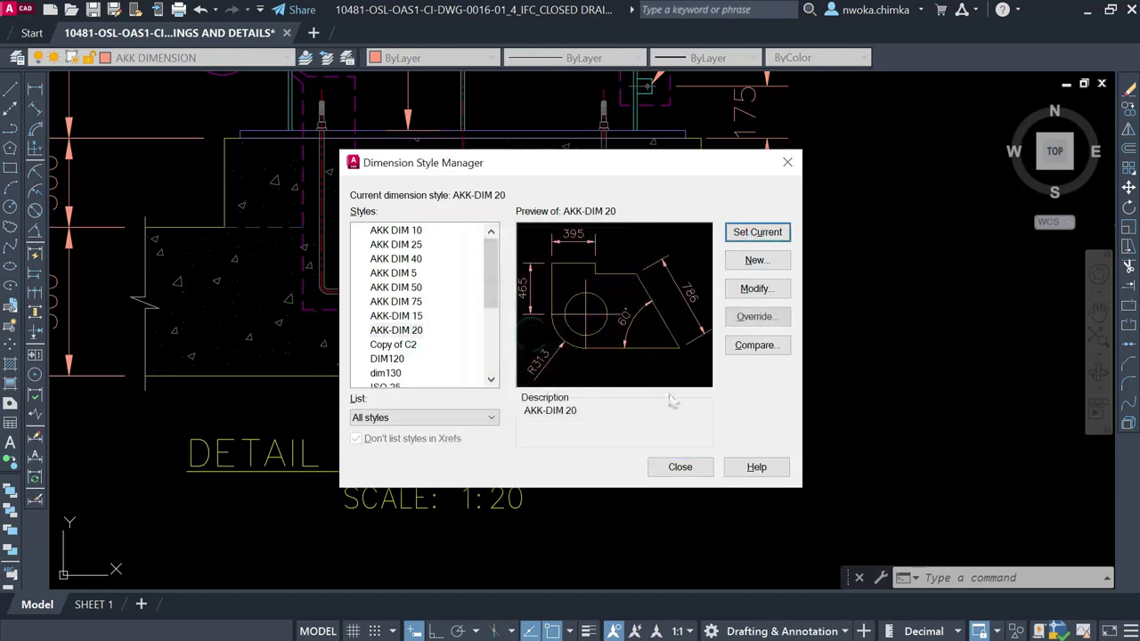
left_click(680, 466)
Step: Add a horizontal linear dimension across the thickness of the saddle's outer vertical plate above the earthing boss
scroll(445, 356, "up", 5)
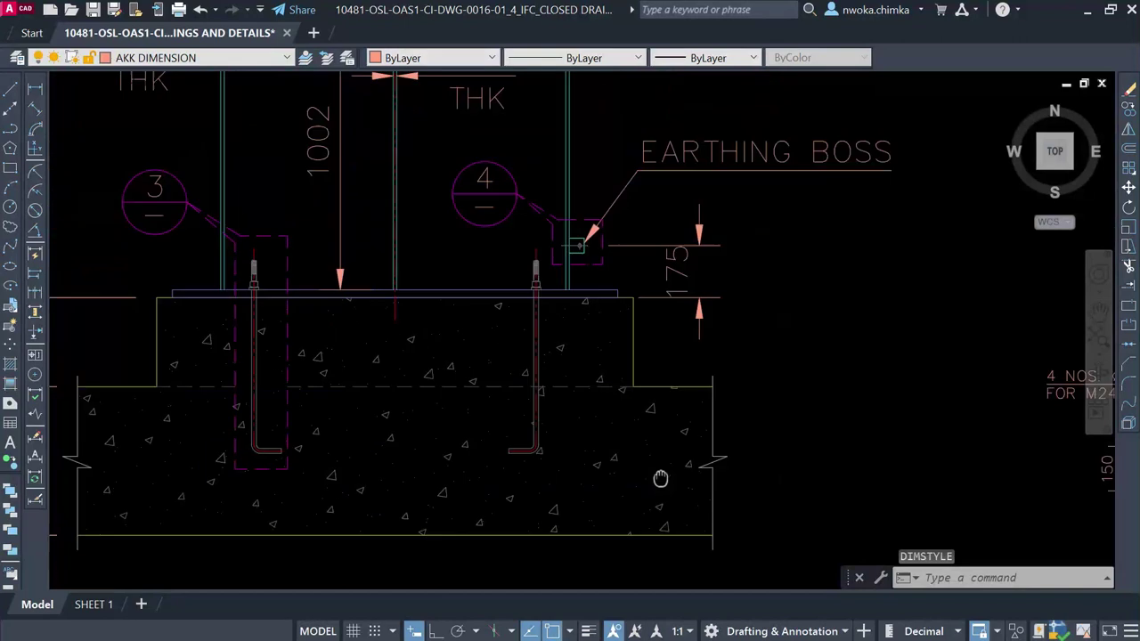
scroll(520, 280, "up", 4)
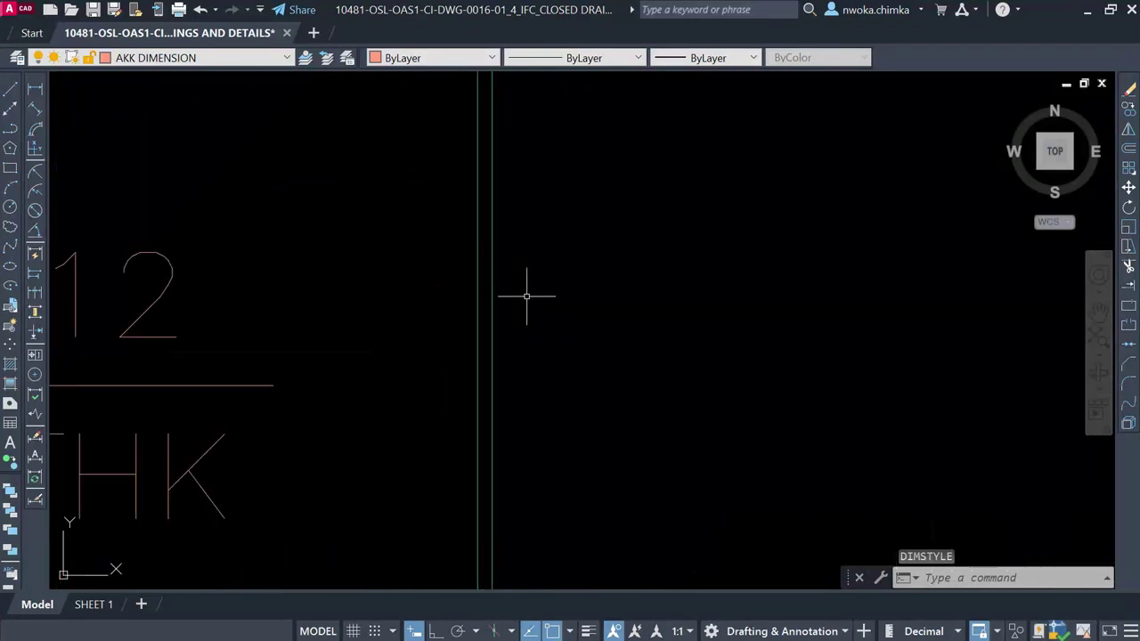
left_click(37, 91)
scroll(502, 279, "up", 3)
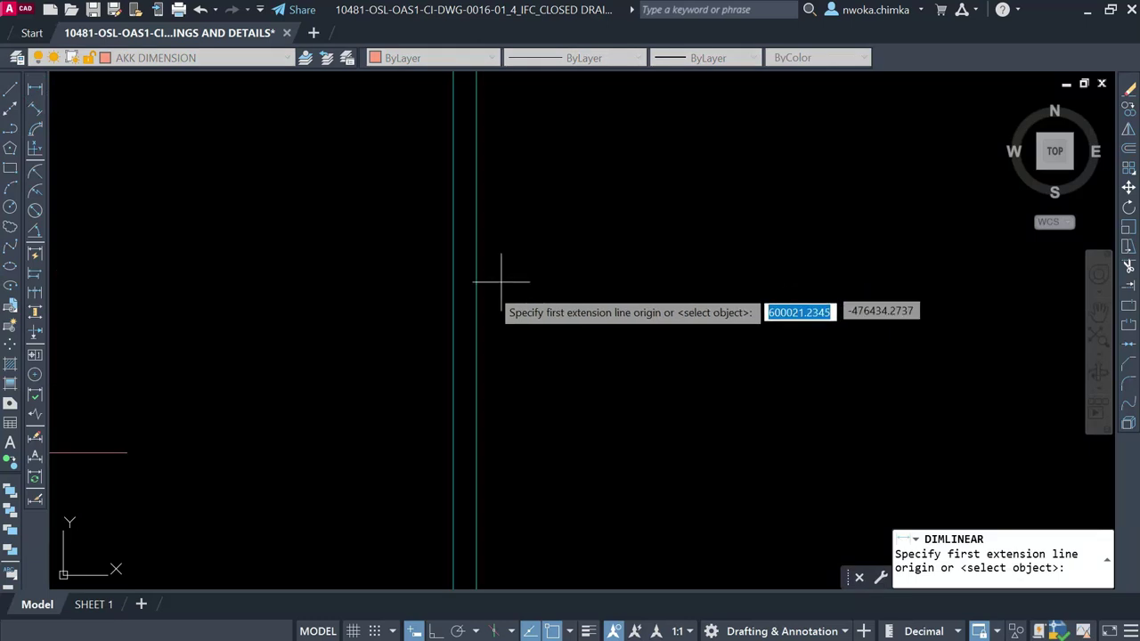
left_click(454, 265)
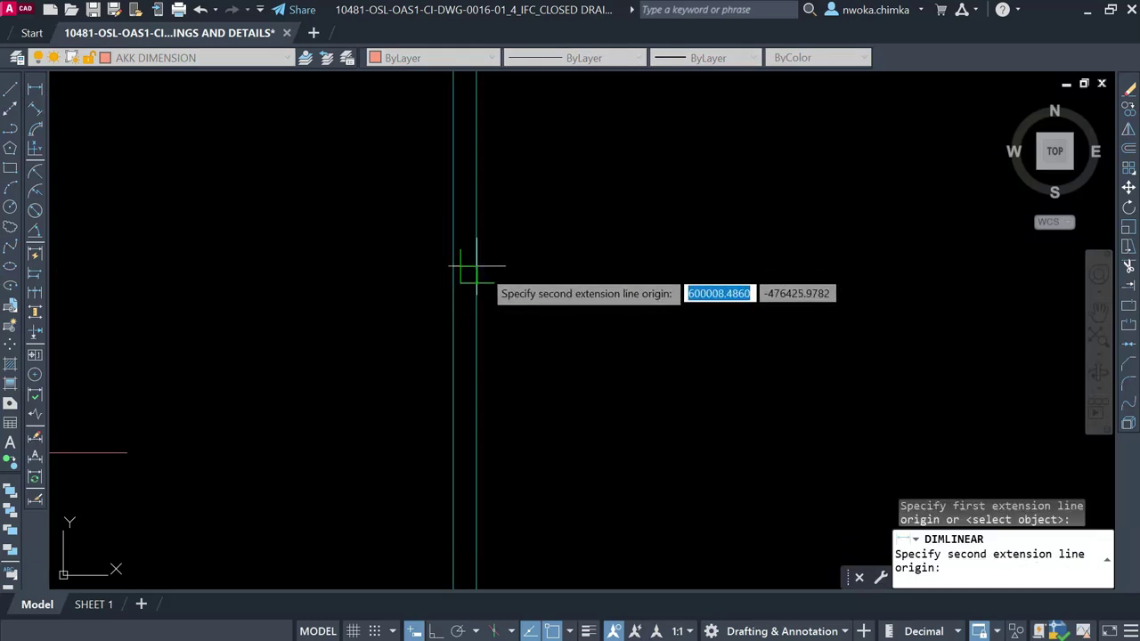
left_click(477, 265)
scroll(517, 302, "down", 3)
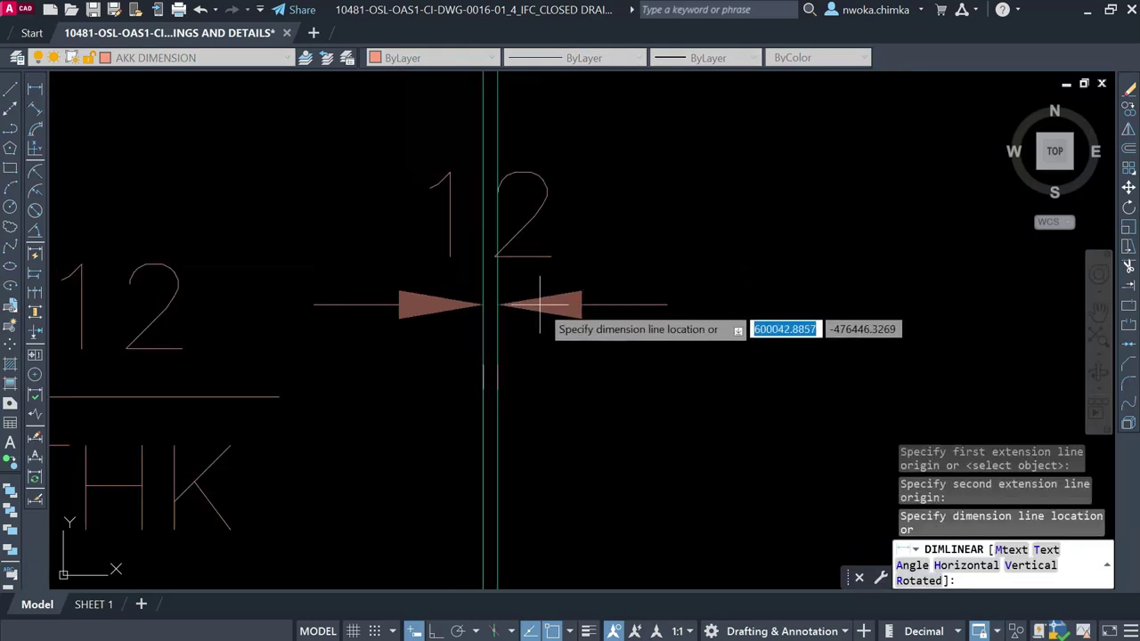
left_click(555, 285)
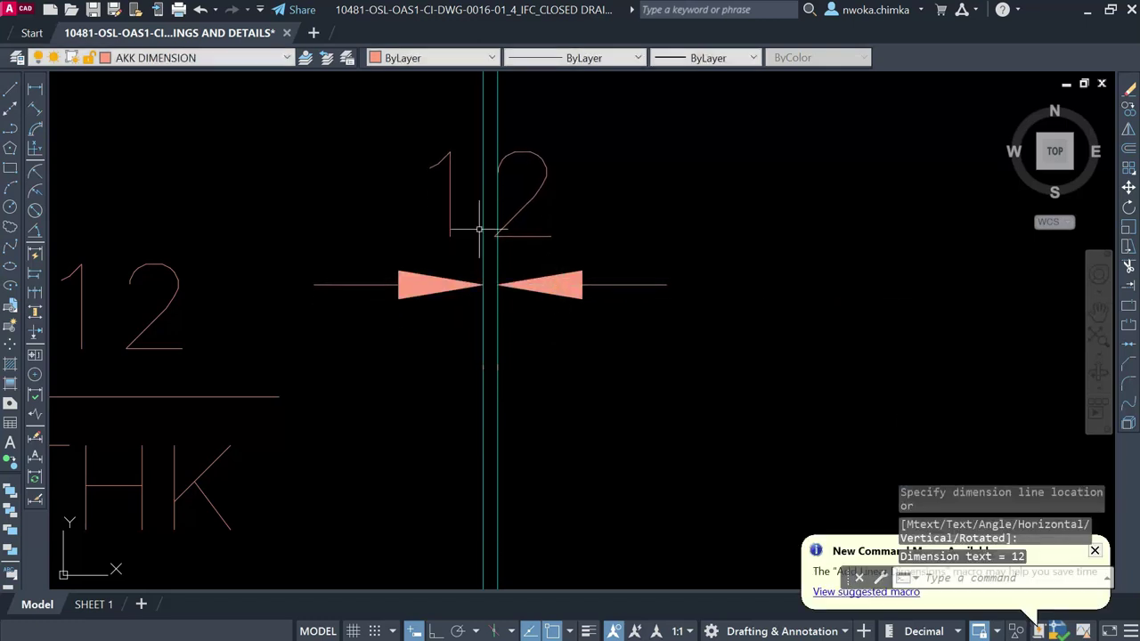
scroll(570, 294, "down", 2)
scroll(514, 323, "up", 4)
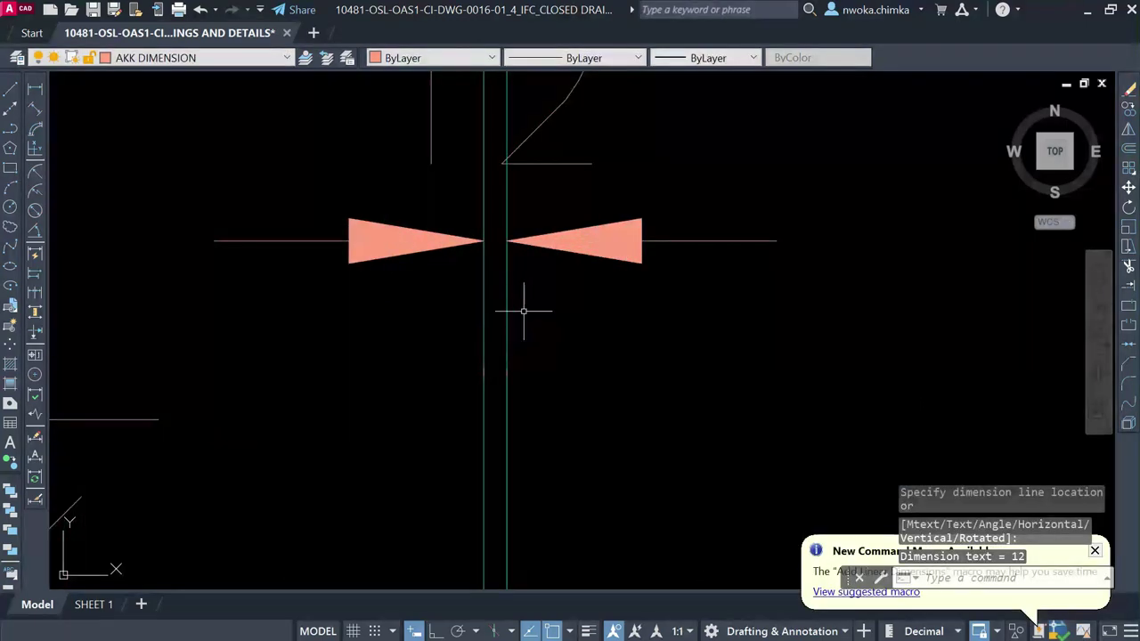
left_click(523, 447)
left_click(439, 455)
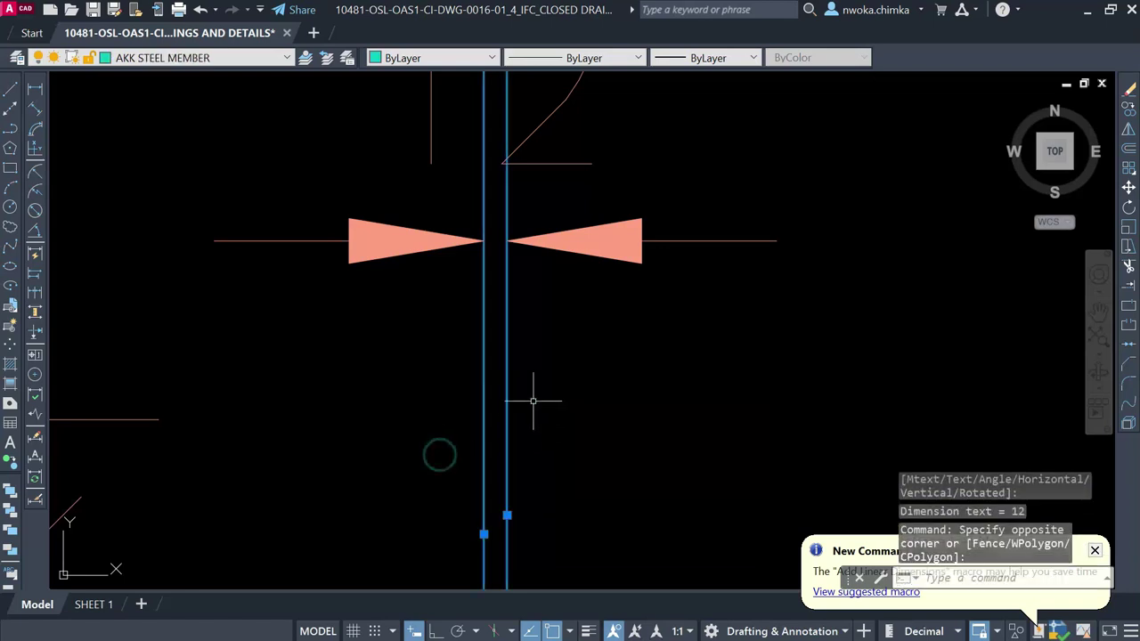
middle_click_drag(505, 320, 485, 387)
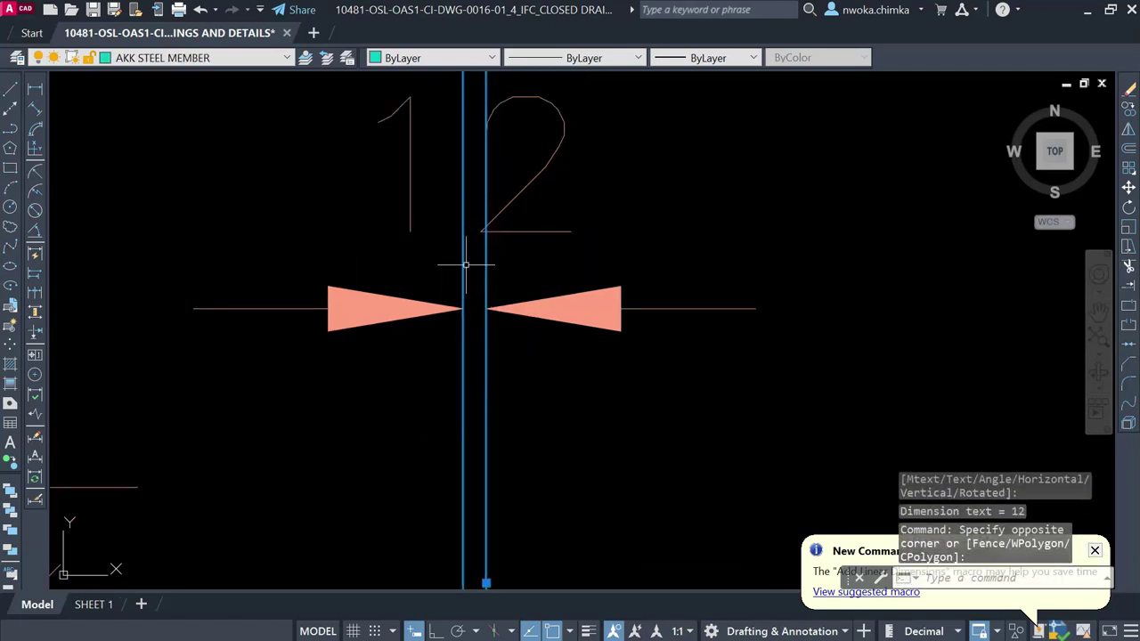
key("Escape")
middle_click_drag(518, 248, 473, 312)
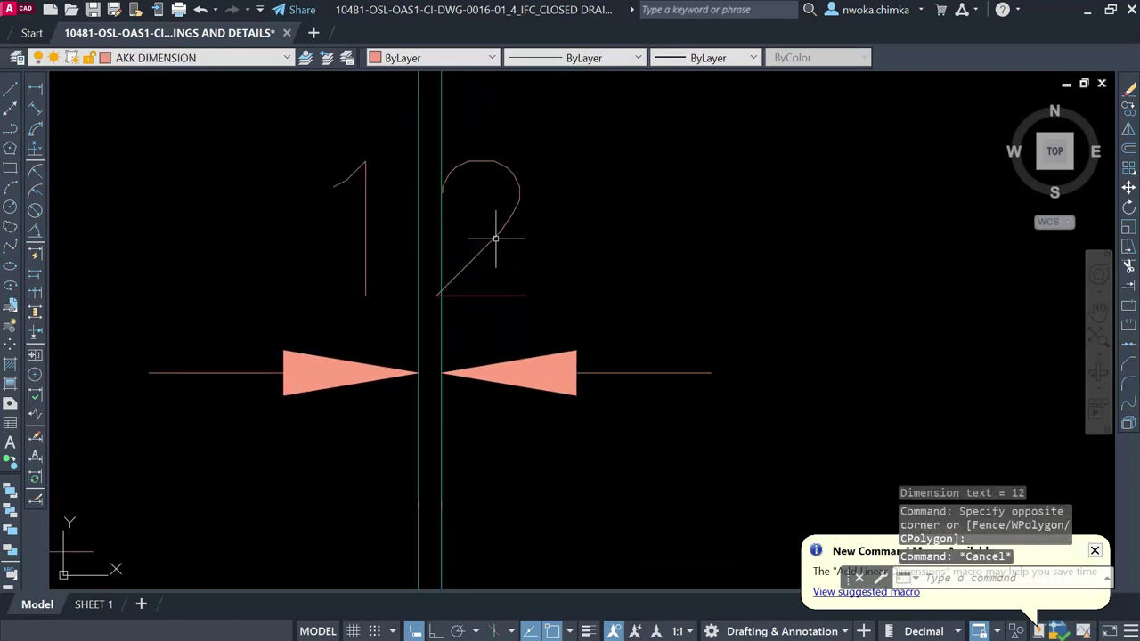
Step: Move the new thickness dimension's text clear of the outer plate, to its right over the extended dimension line
left_click(495, 240)
left_click(430, 229)
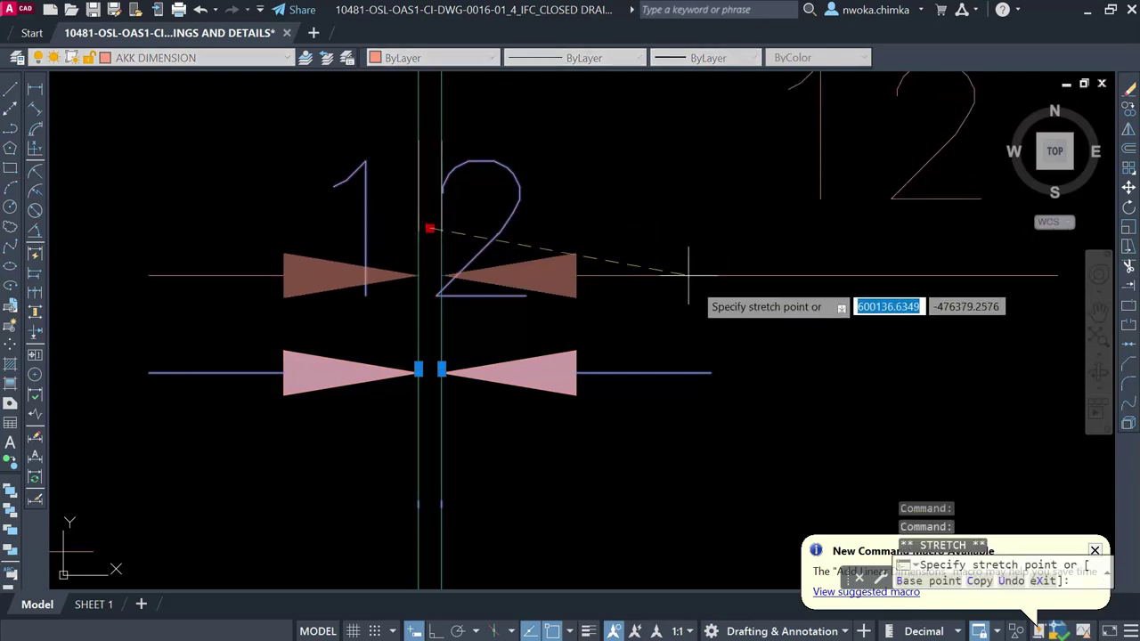
left_click(708, 365)
scroll(542, 285, "down", 1)
scroll(776, 308, "down", 1)
middle_click_drag(808, 325, 748, 329)
key("Escape")
scroll(704, 339, "up", 4)
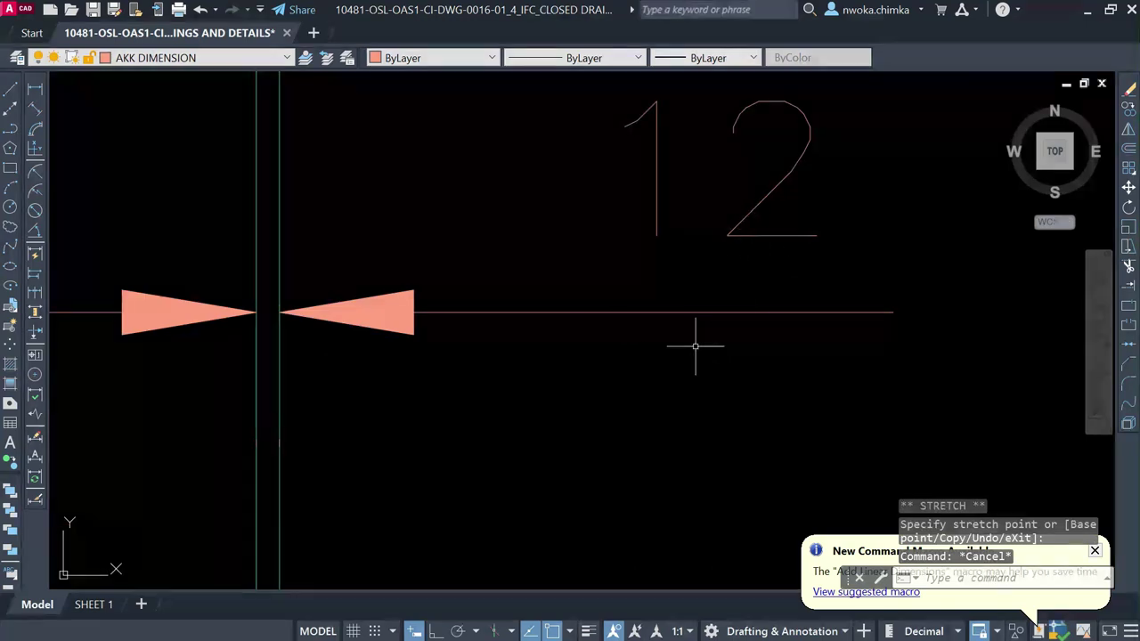
scroll(707, 337, "down", 3)
scroll(686, 306, "up", 1)
scroll(712, 293, "up", 3)
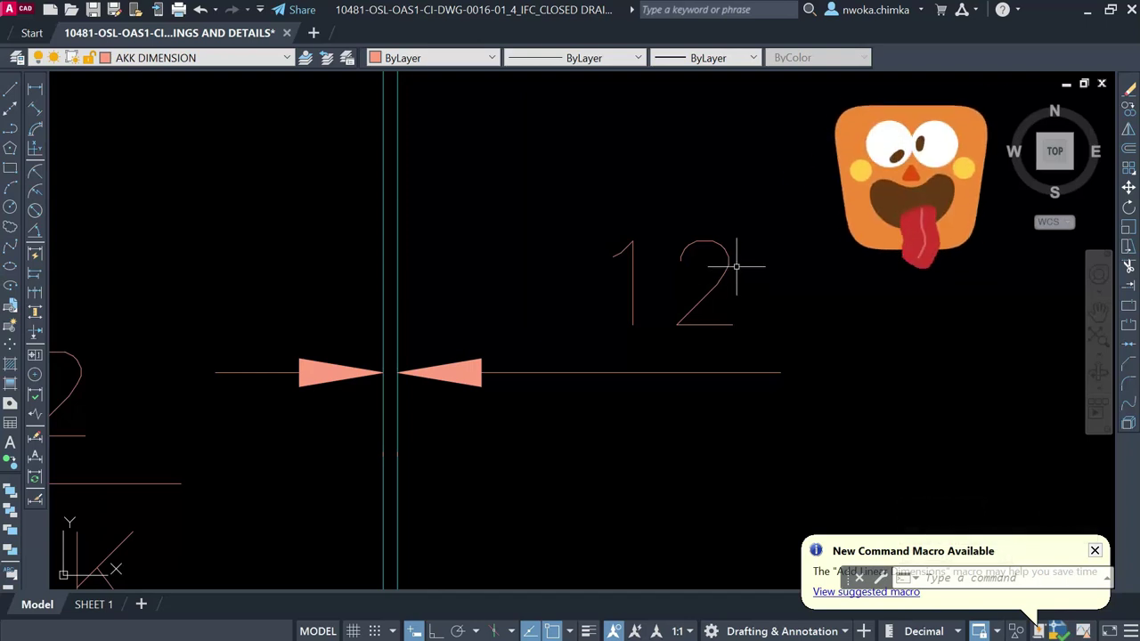
Step: Copy the EARTHING BOSS label into the empty space directly above the original
scroll(721, 288, "down", 2)
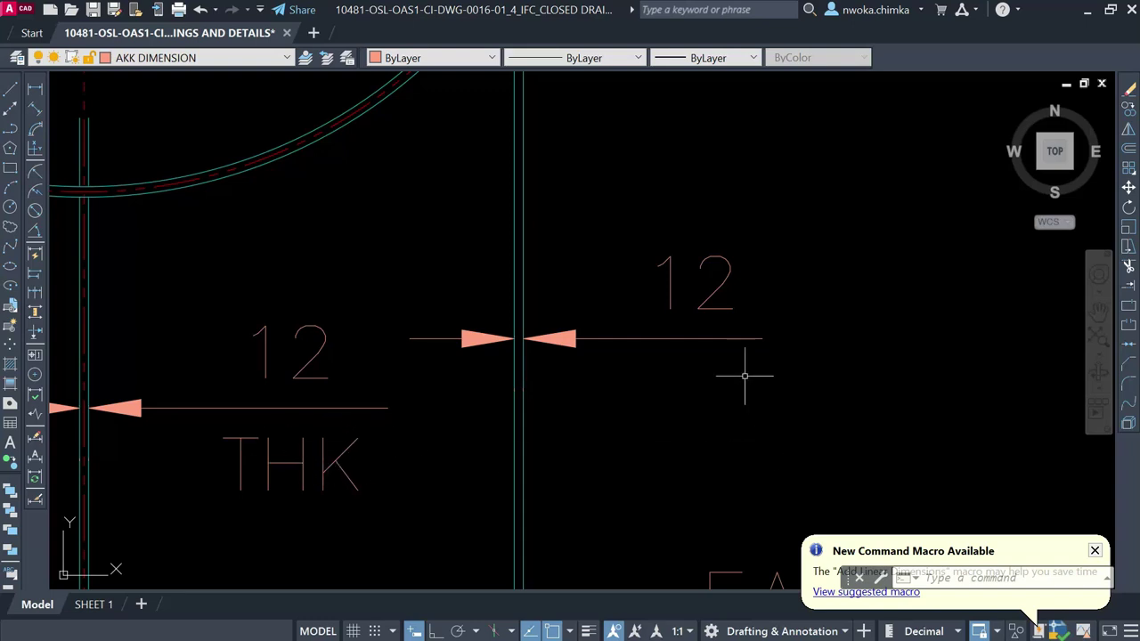
middle_click_drag(737, 375, 634, 383)
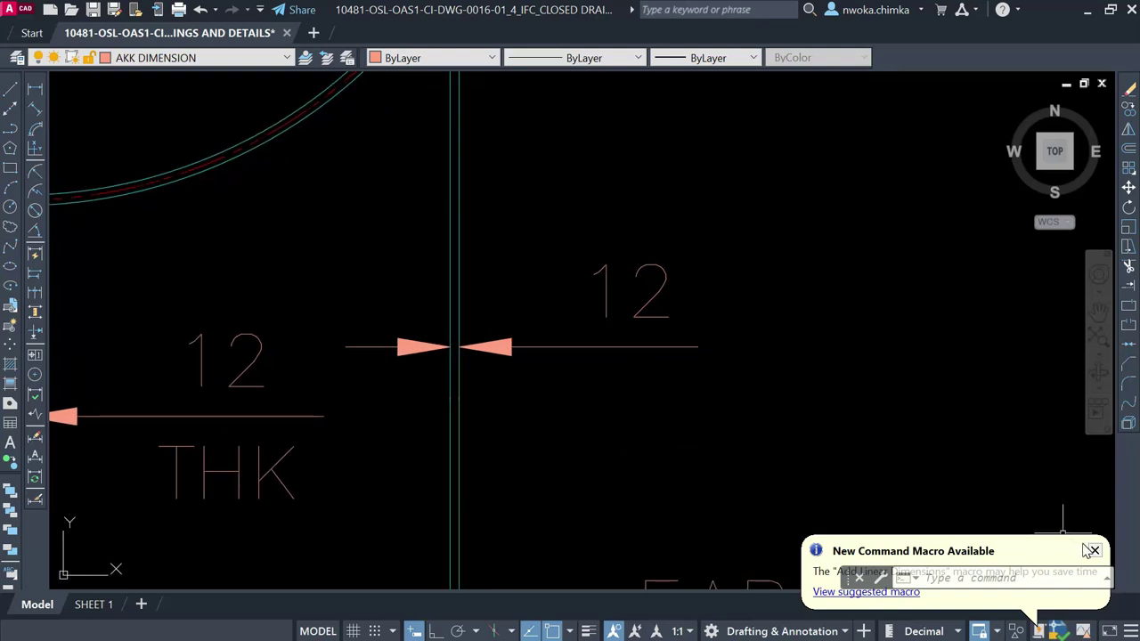
scroll(640, 399, "up", 2)
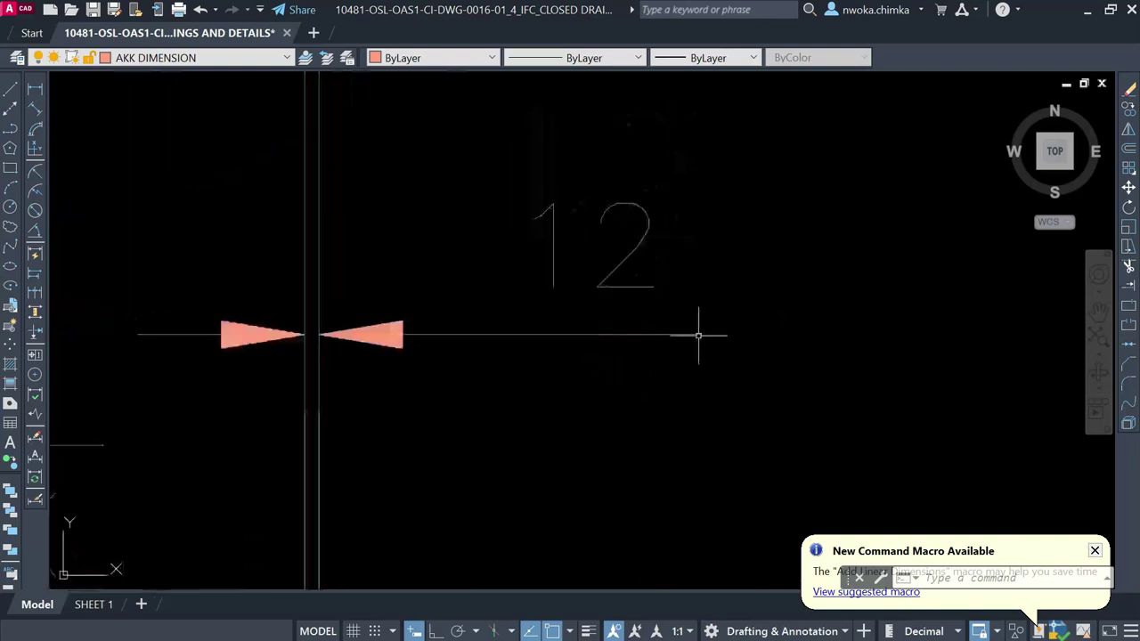
scroll(669, 339, "down", 4)
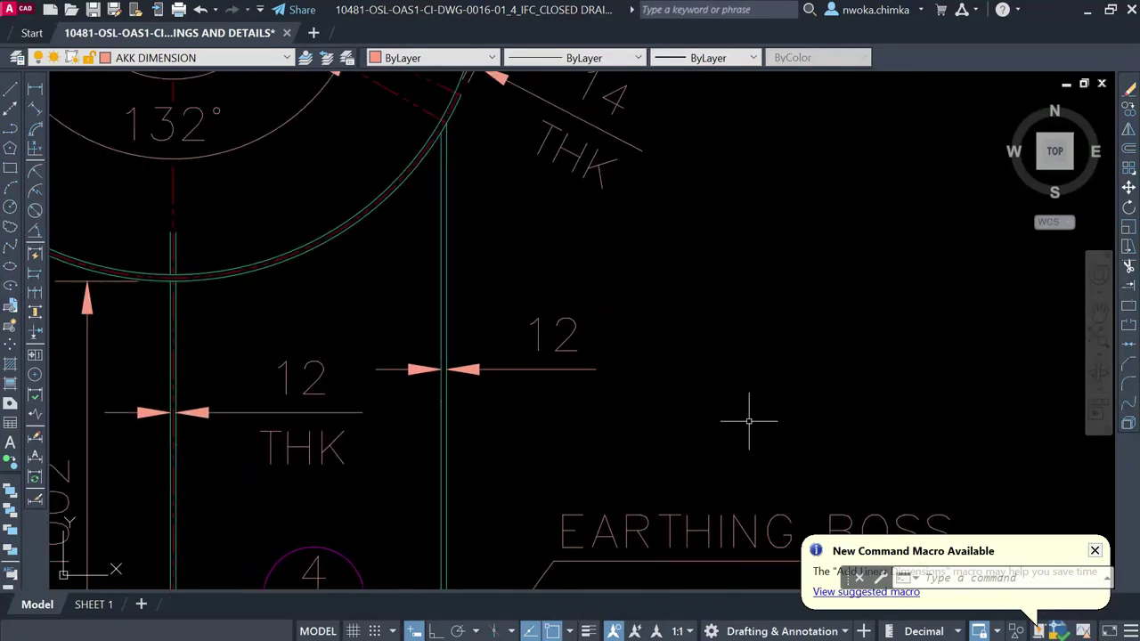
left_click(677, 516)
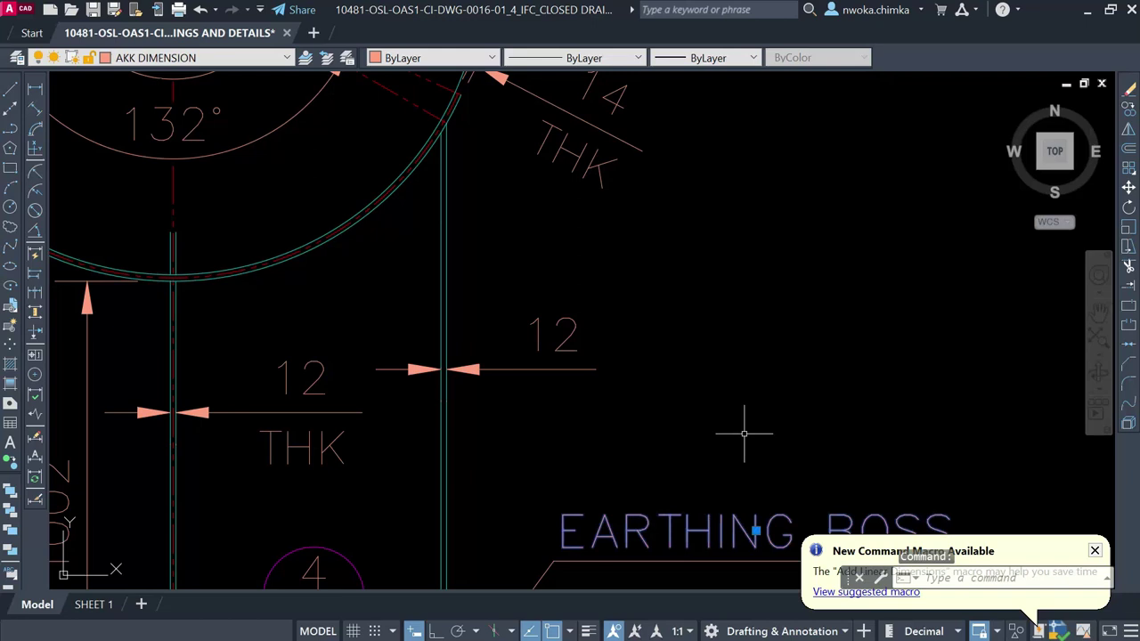
type("co")
key("Return")
left_click(756, 532)
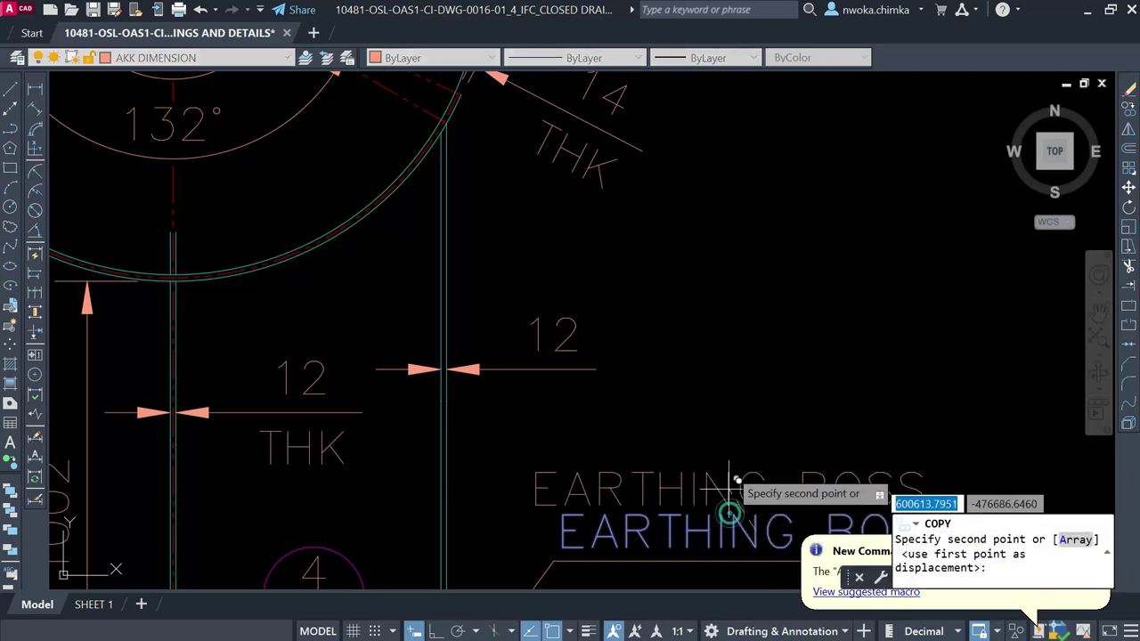
left_click(729, 431)
key("Escape")
left_click(698, 429)
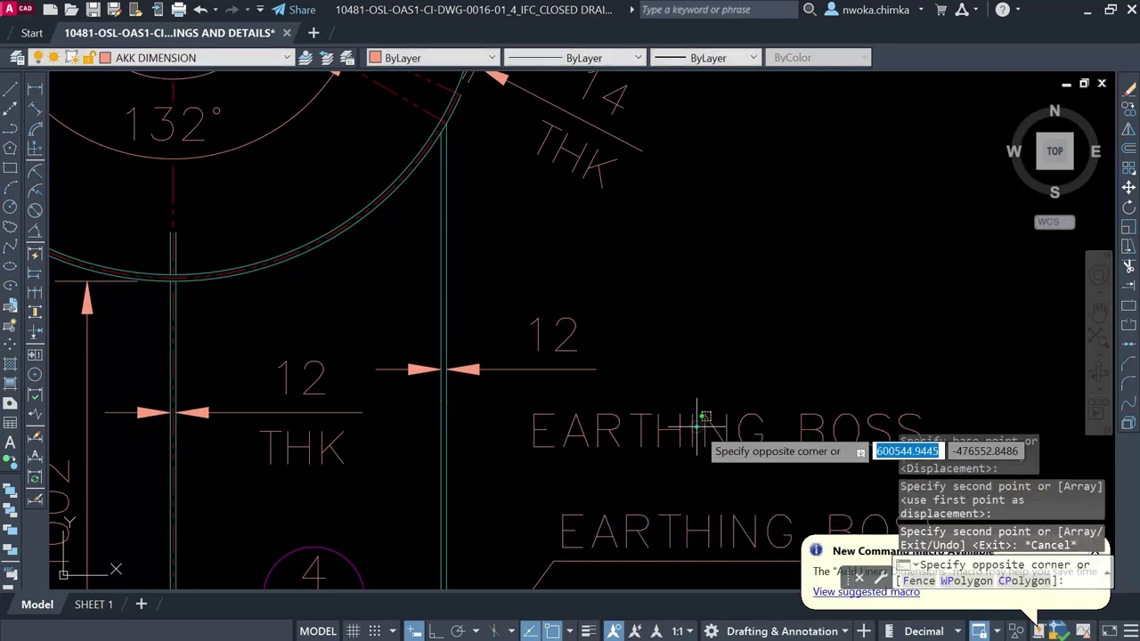
key("Escape")
Step: Replace the copied EARTHING BOSS label's text with THK
left_click(677, 432)
double_click(704, 433)
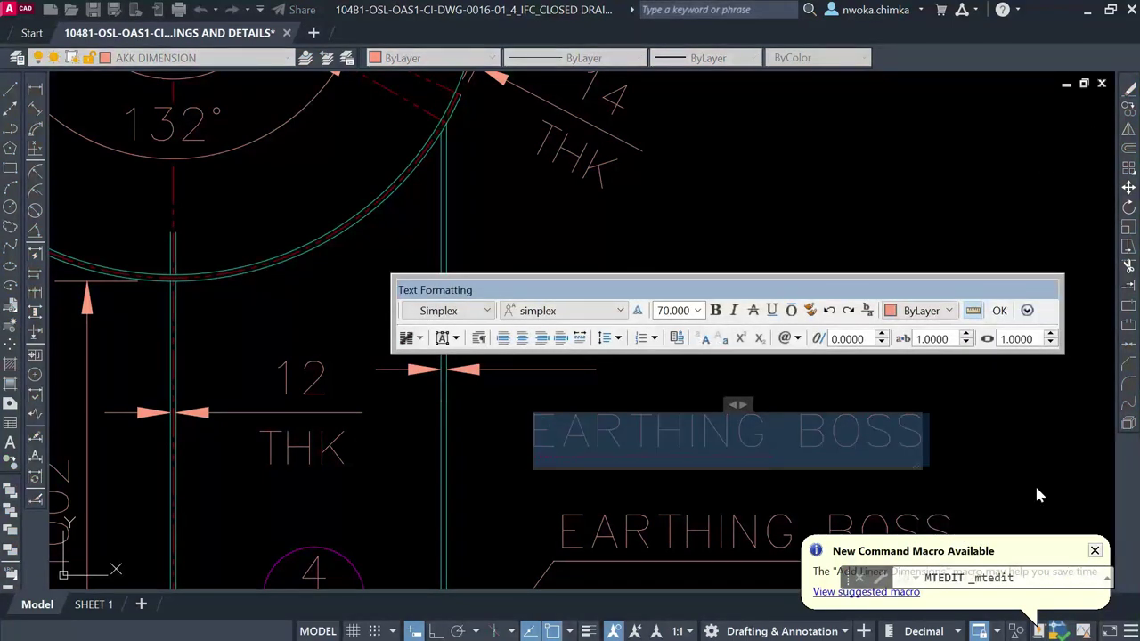
key("Delete")
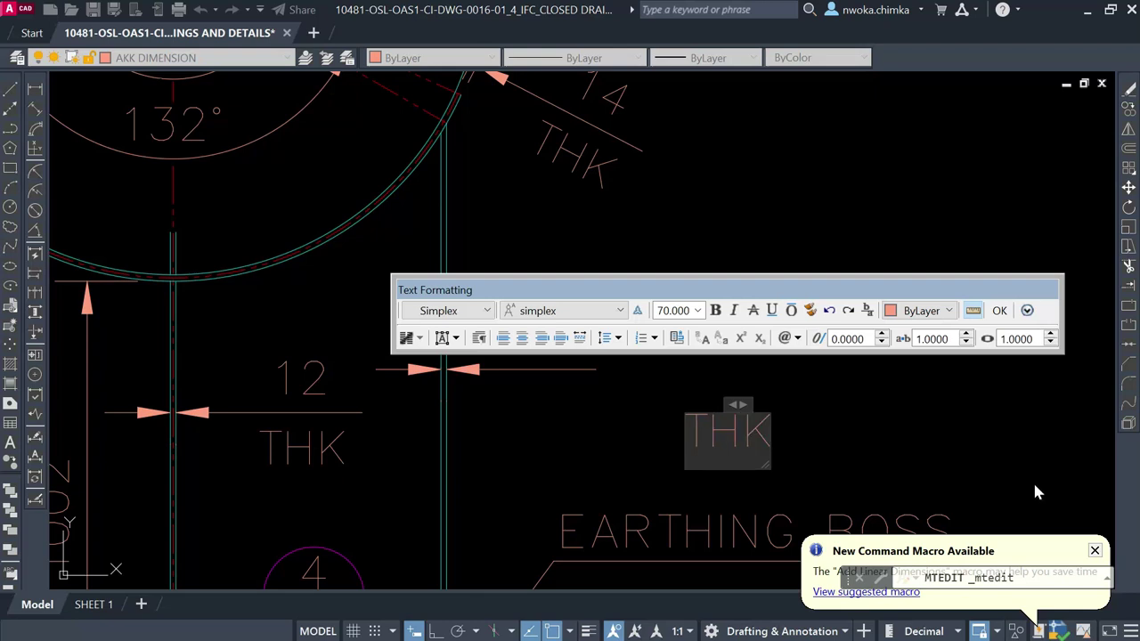
left_click(864, 440)
left_click(820, 431)
Step: Move the separate THK text directly beneath the outer plate's thickness dimension line
left_click(717, 449)
type("M")
key("Return")
left_click(902, 438)
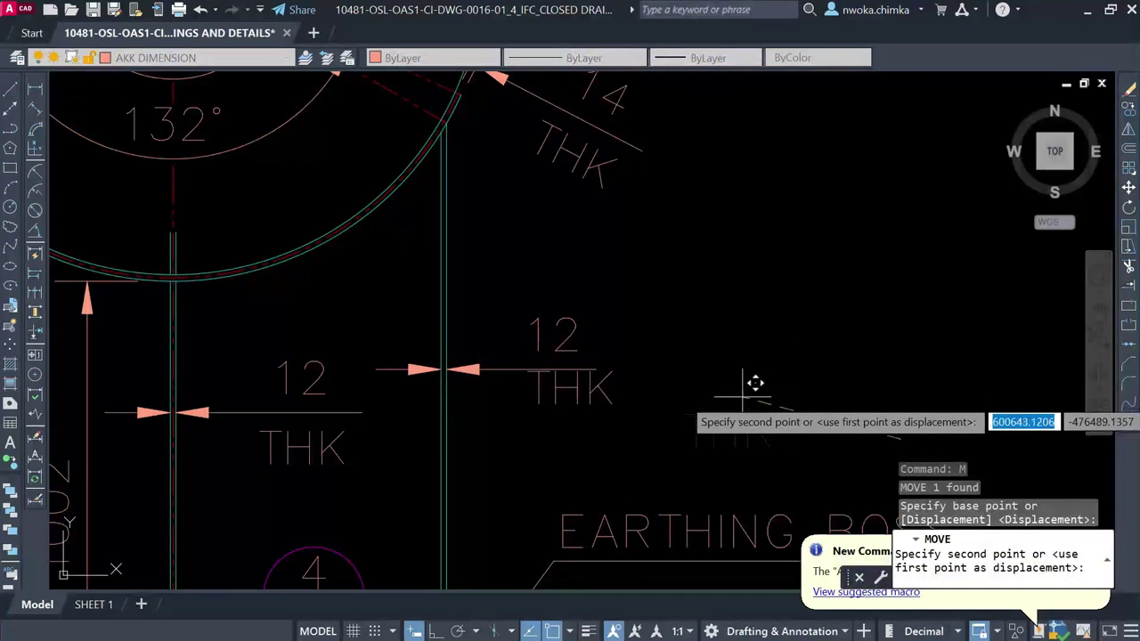
scroll(750, 383, "up", 2)
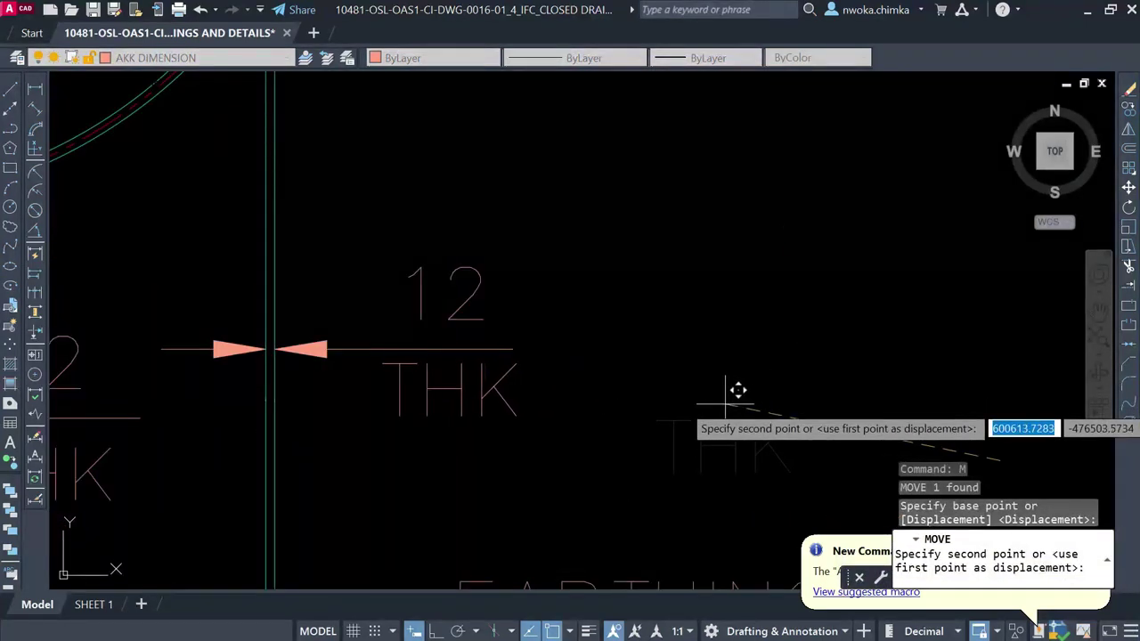
left_click(724, 408)
middle_click_drag(572, 407, 716, 413)
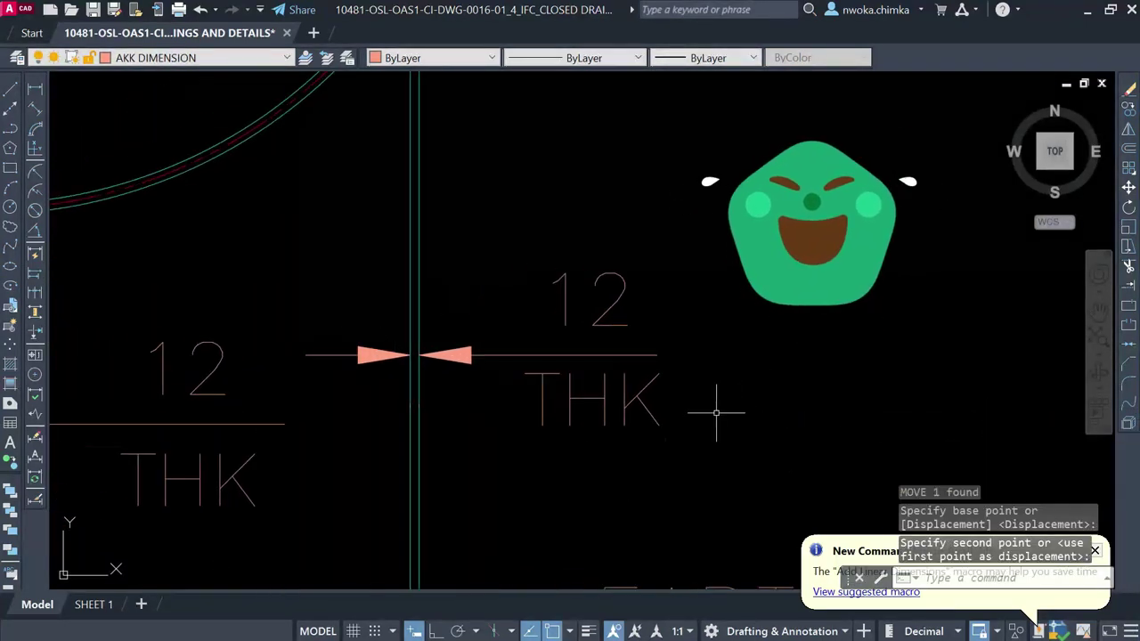
Step: Select parts of the outer plate's callout to check whether the dimension and its THK text are separate objects
left_click(636, 306)
left_click(595, 324)
left_click(780, 386)
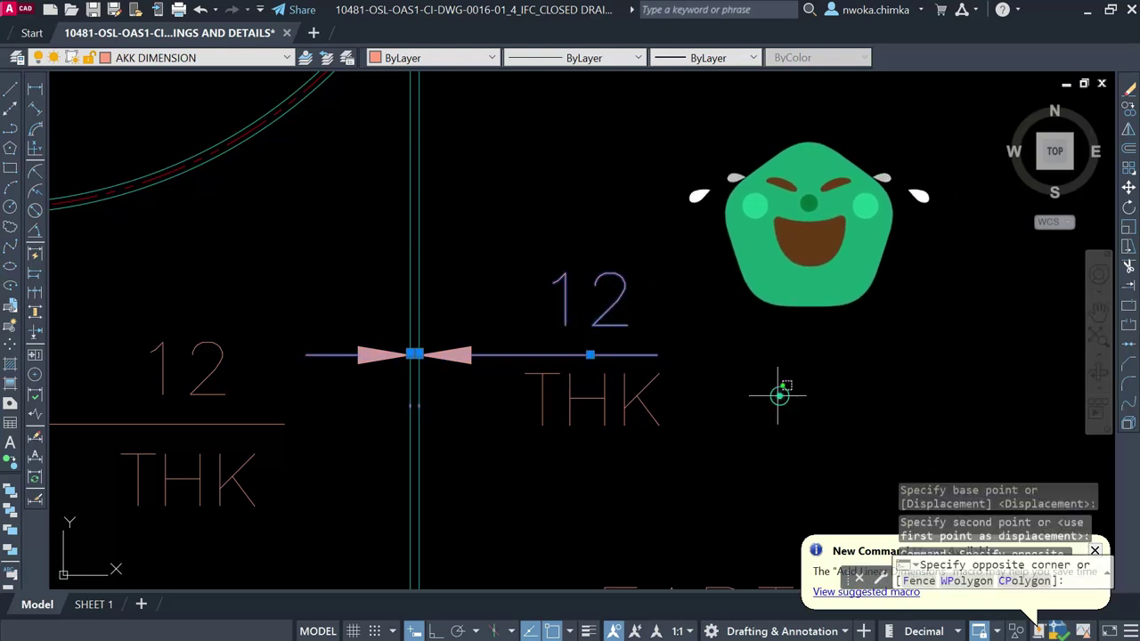
left_click(651, 445)
key("Escape")
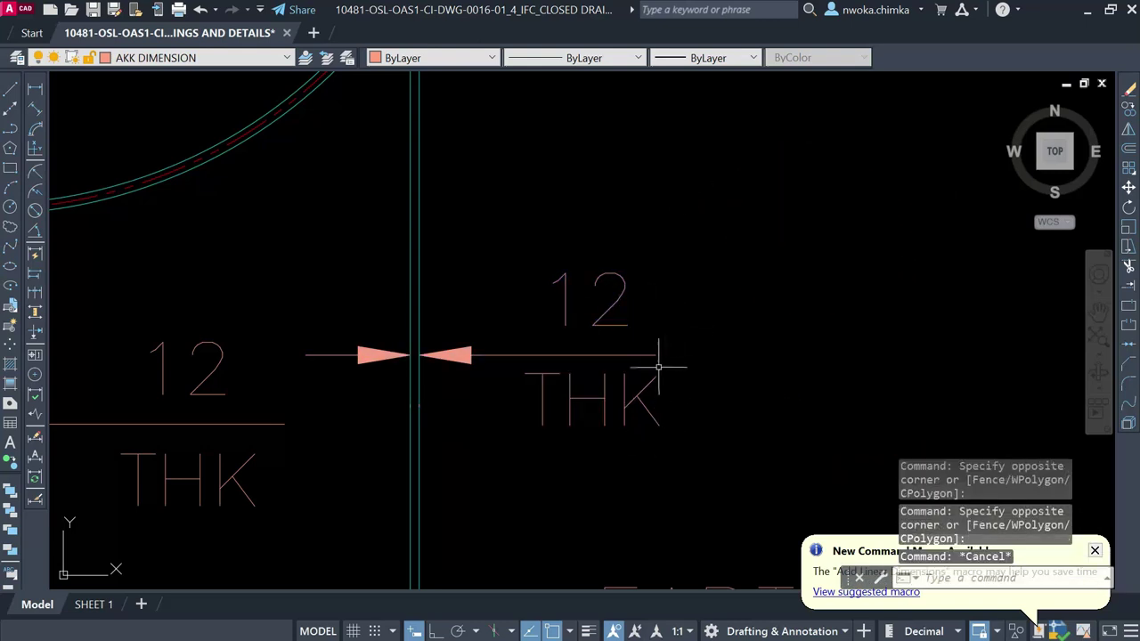
scroll(633, 369, "up", 2)
scroll(669, 335, "down", 1)
left_click(745, 380)
left_click(640, 473)
left_click(701, 266)
key("Escape")
Step: Compare the central plate's 12 THK callout with the outer plate's dimension and loose THK text by selecting each
scroll(721, 260, "down", 3)
mouse_move(417, 375)
middle_mouse_down()
mouse_move(471, 339)
mouse_move(617, 315)
middle_mouse_up()
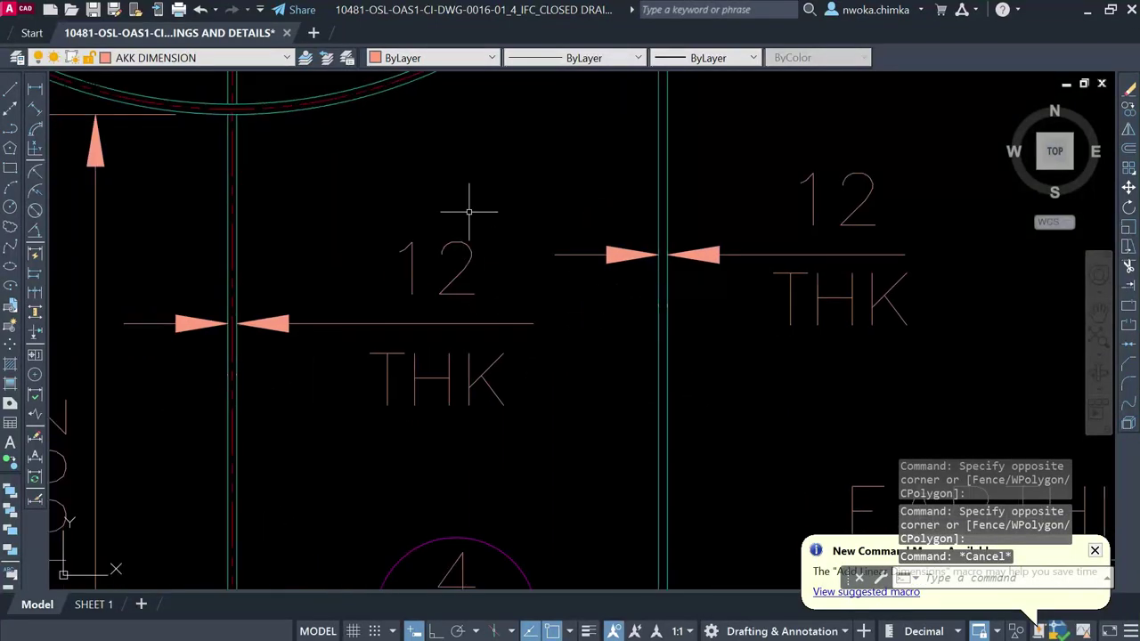
scroll(434, 261, "up", 2)
left_click(549, 397)
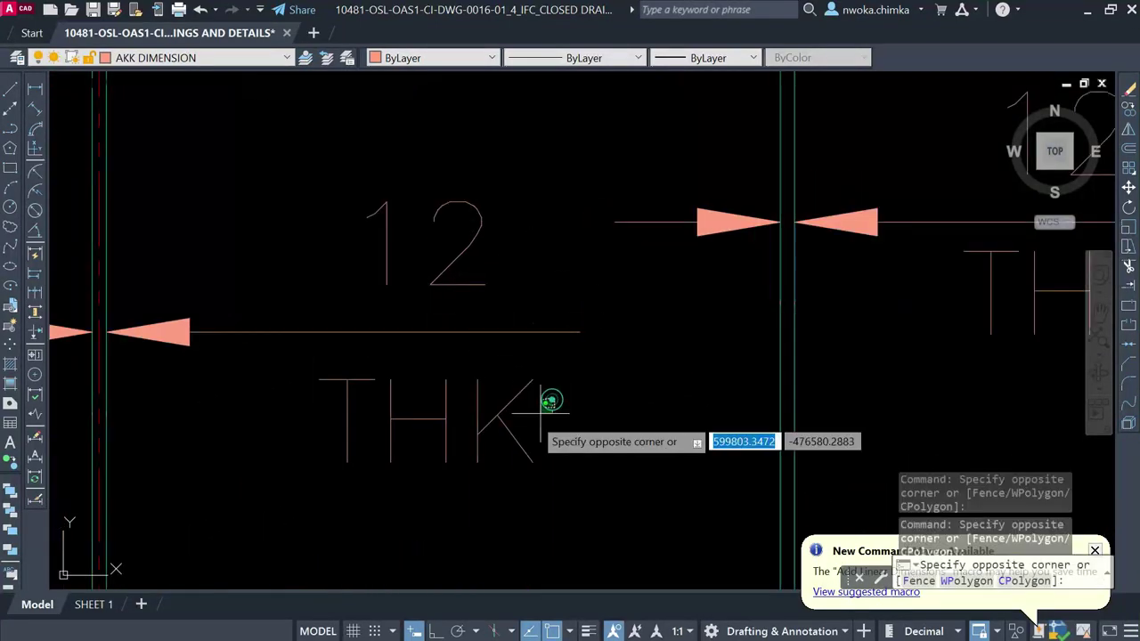
left_click(514, 435)
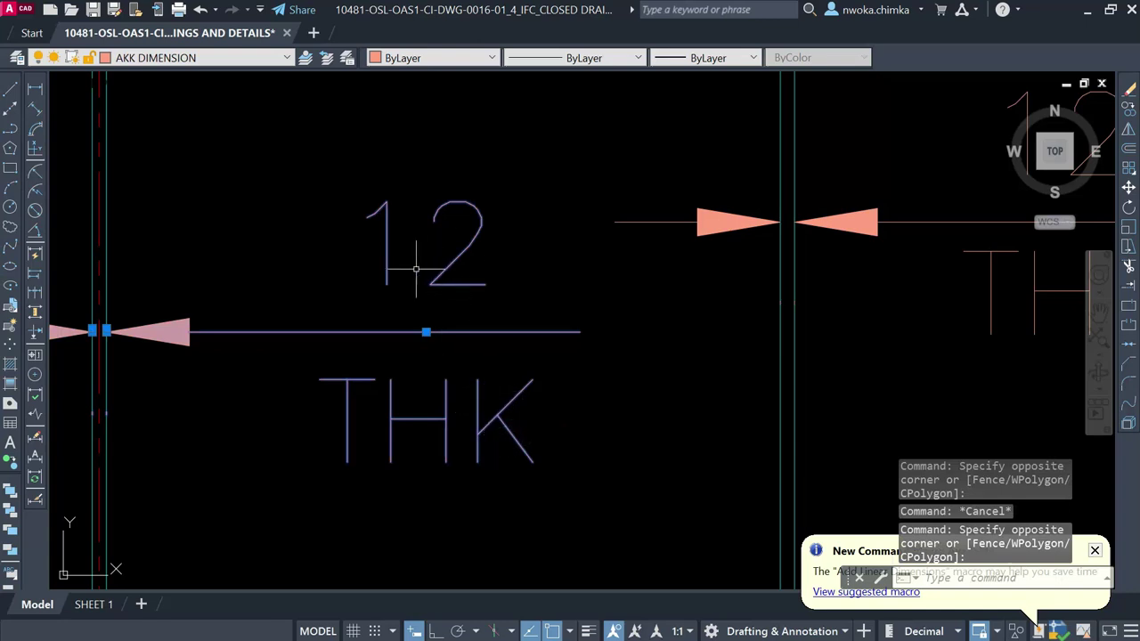
scroll(428, 334, "down", 2)
middle_click_drag(828, 385, 738, 377)
left_click(773, 338)
left_click(734, 362)
scroll(753, 293, "up", 2)
left_click(755, 297)
left_click(748, 270)
key("Escape")
left_click(797, 262)
left_click(753, 281)
left_click(821, 321)
left_click(630, 388)
key("Escape")
scroll(837, 323, "down", 2)
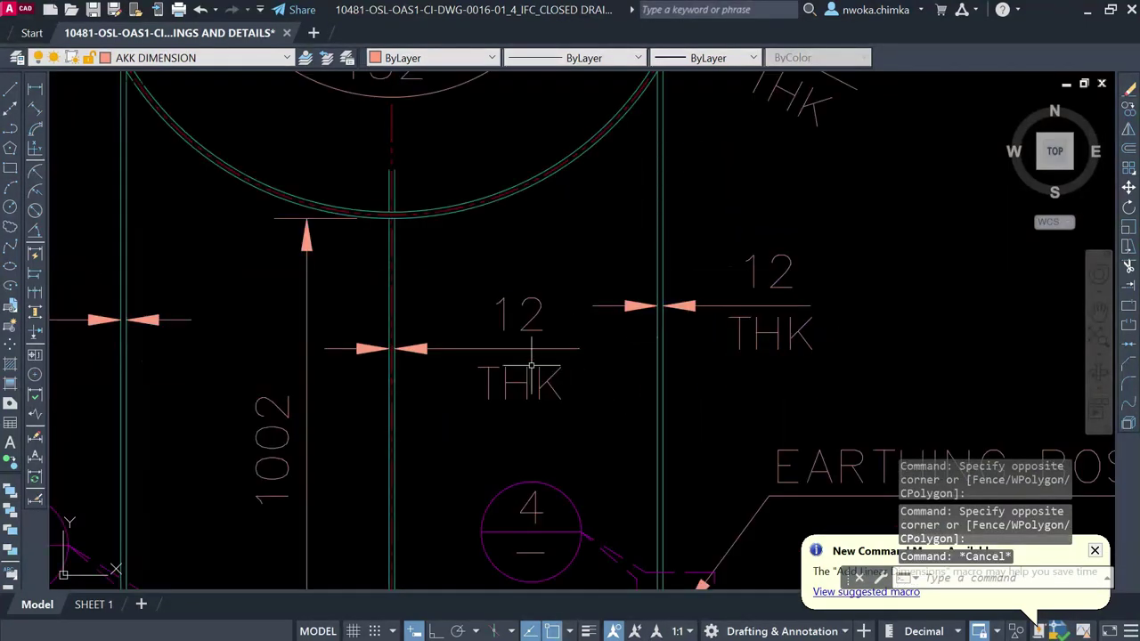
Step: Recheck by selection whether the central plate's number and THK form one dimension, and inspect the outer plate's callout again
scroll(539, 356, "up", 2)
left_click(605, 351)
left_click(583, 392)
left_click(614, 401)
left_click(564, 471)
key("Escape")
left_click(601, 245)
left_click(493, 265)
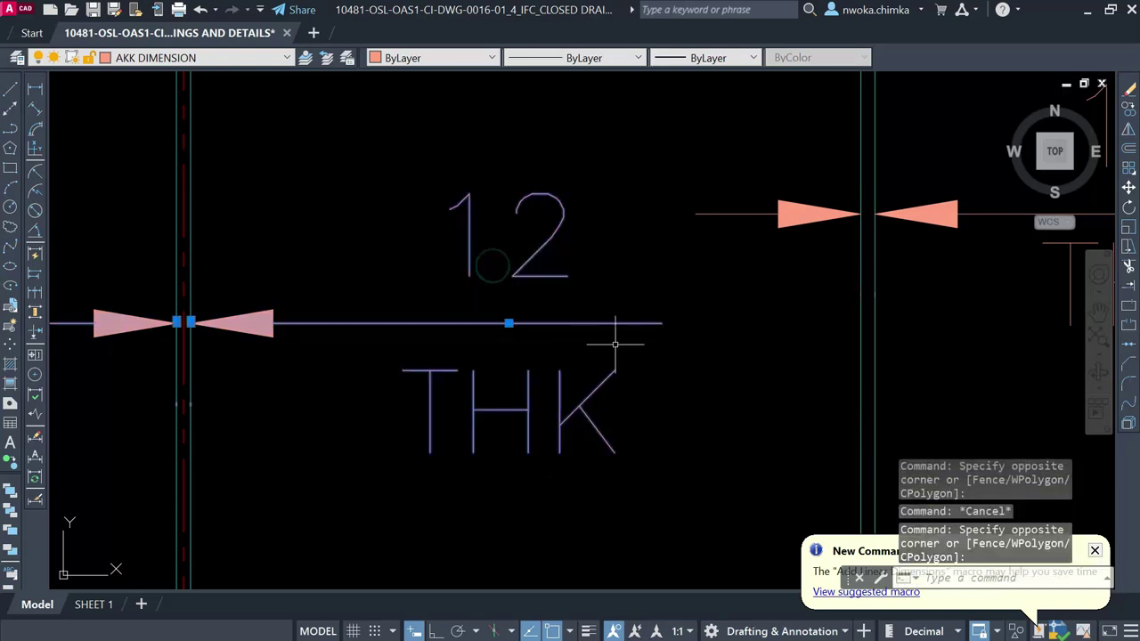
scroll(488, 306, "down", 2)
key("Escape")
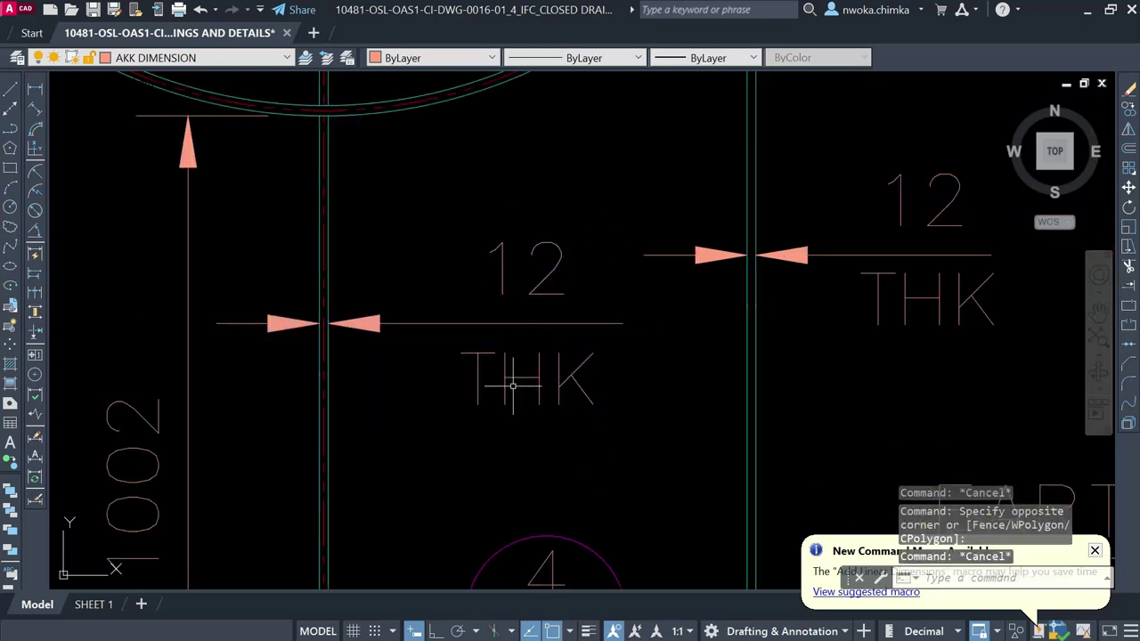
middle_click_drag(944, 381, 723, 377)
left_click(750, 328)
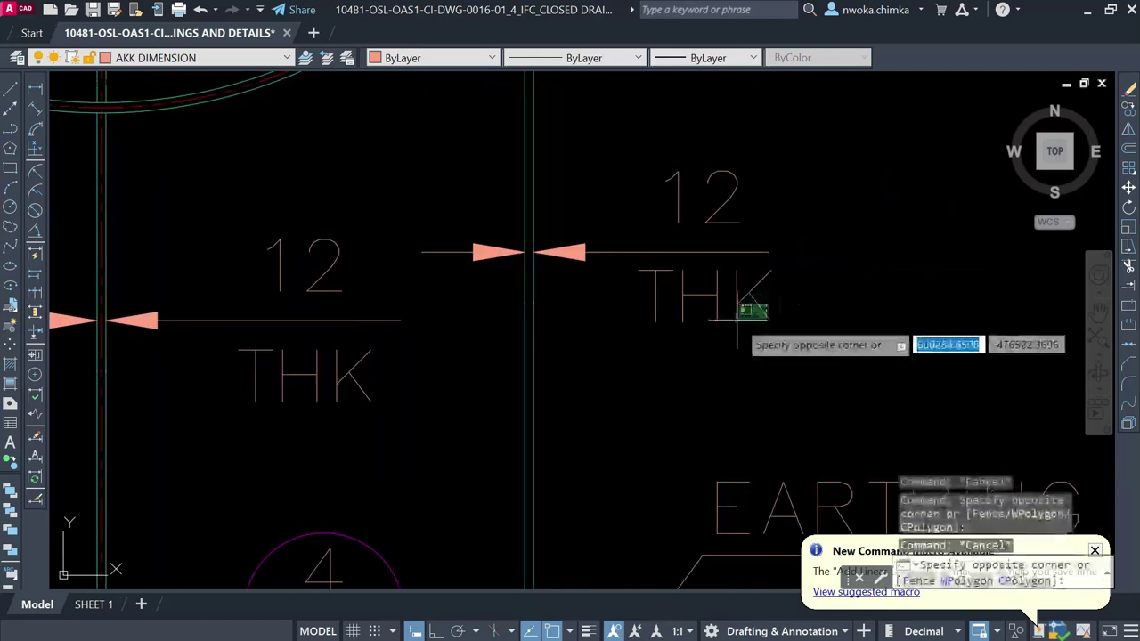
left_click(770, 253)
key("Escape")
middle_click_drag(815, 239, 784, 264)
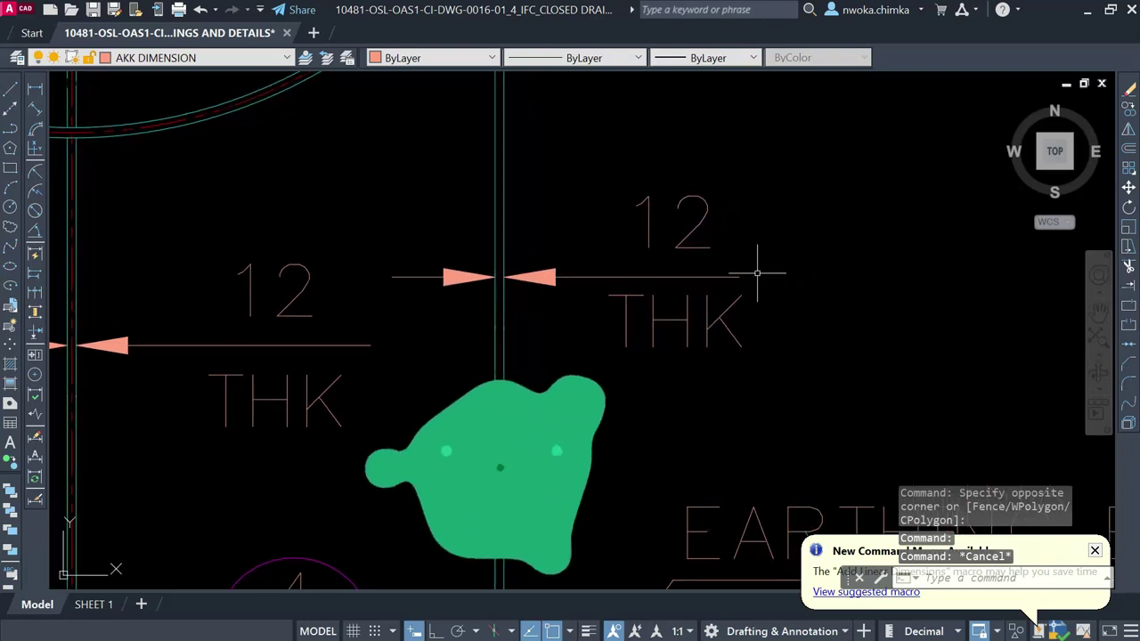
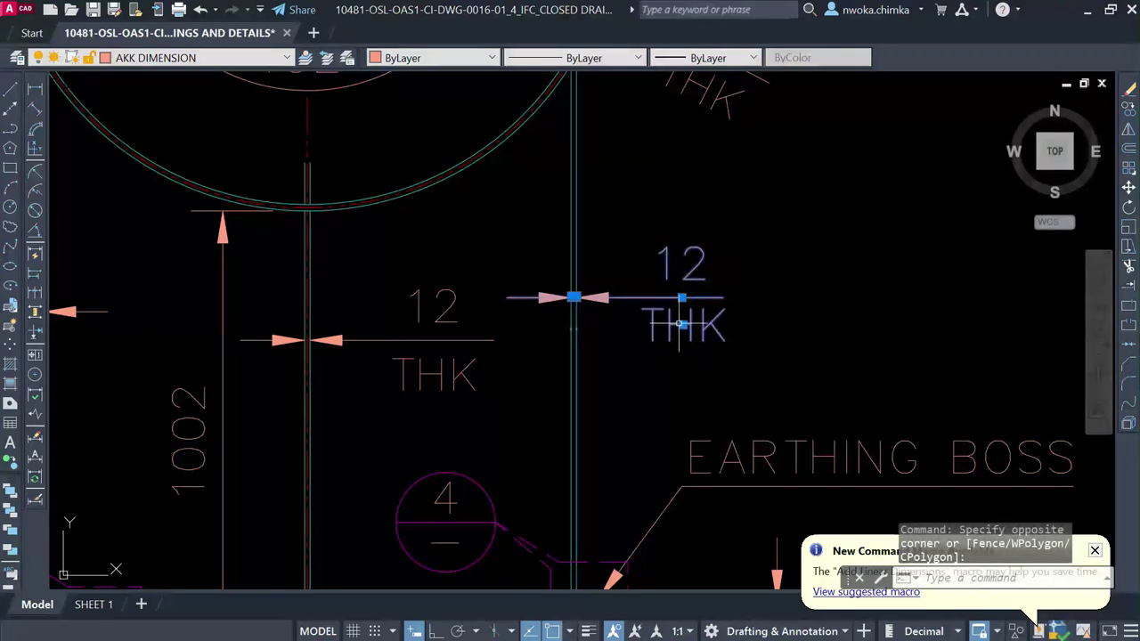
Step: Erase the outer plate's thickness dimension together with the separate THK text beneath it
type("W")
key("BackSpace")
type("E")
key("Return")
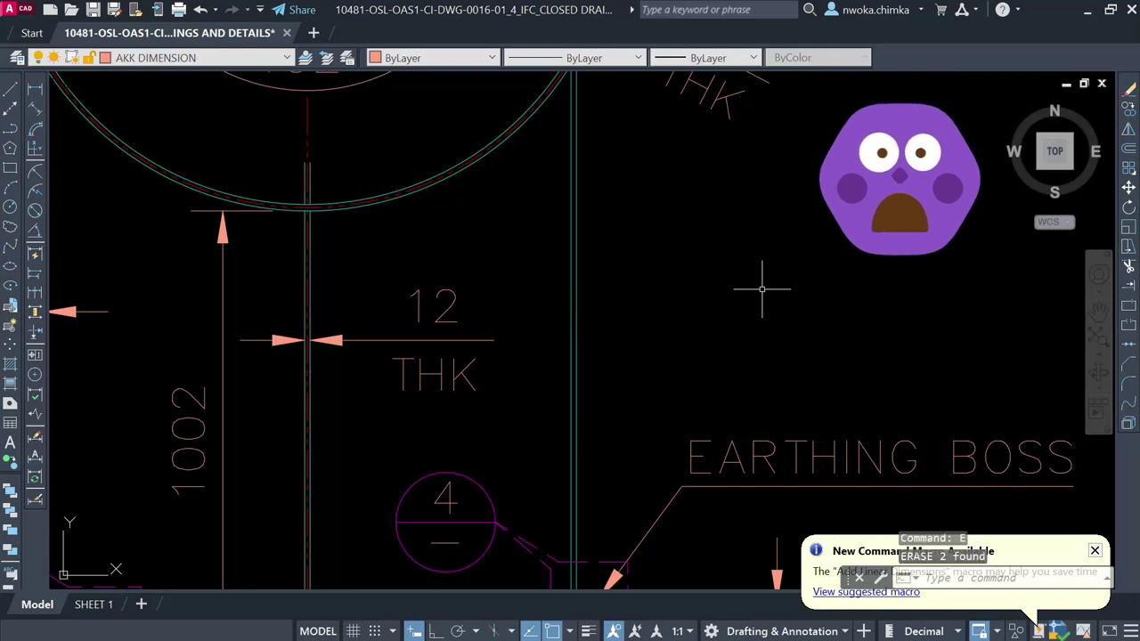
Step: Add a horizontal linear dimension across the outer vertical plate's thickness and shift its text to the right of the plate
middle_click_drag(574, 251, 524, 265)
scroll(538, 252, "up", 2)
middle_click_drag(626, 249, 544, 301)
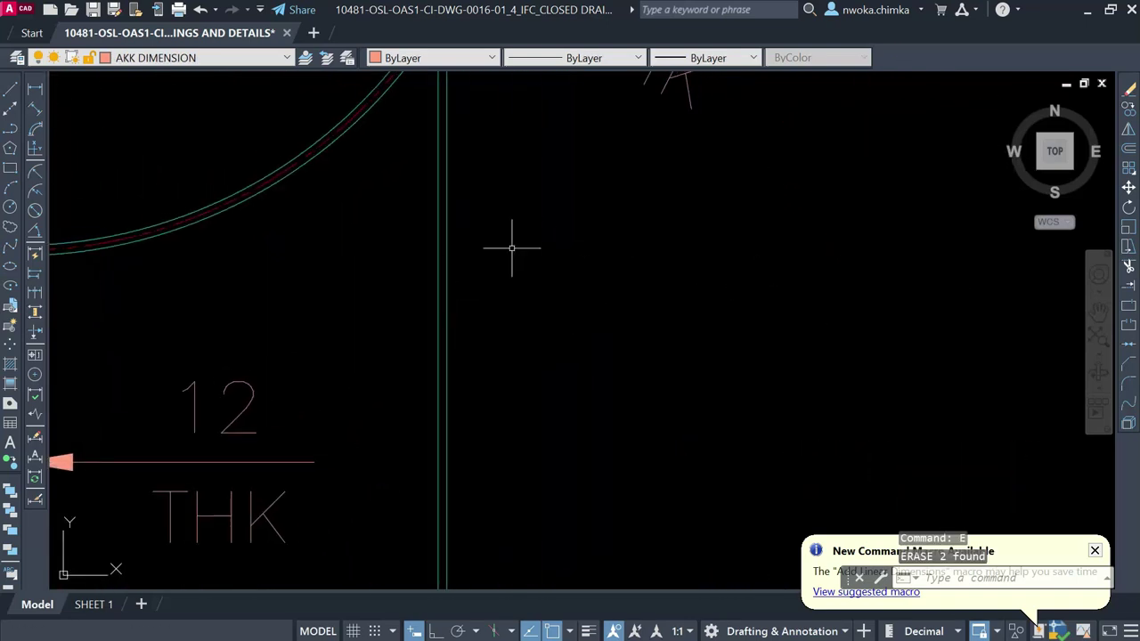
left_click(36, 89)
scroll(433, 305, "up", 2)
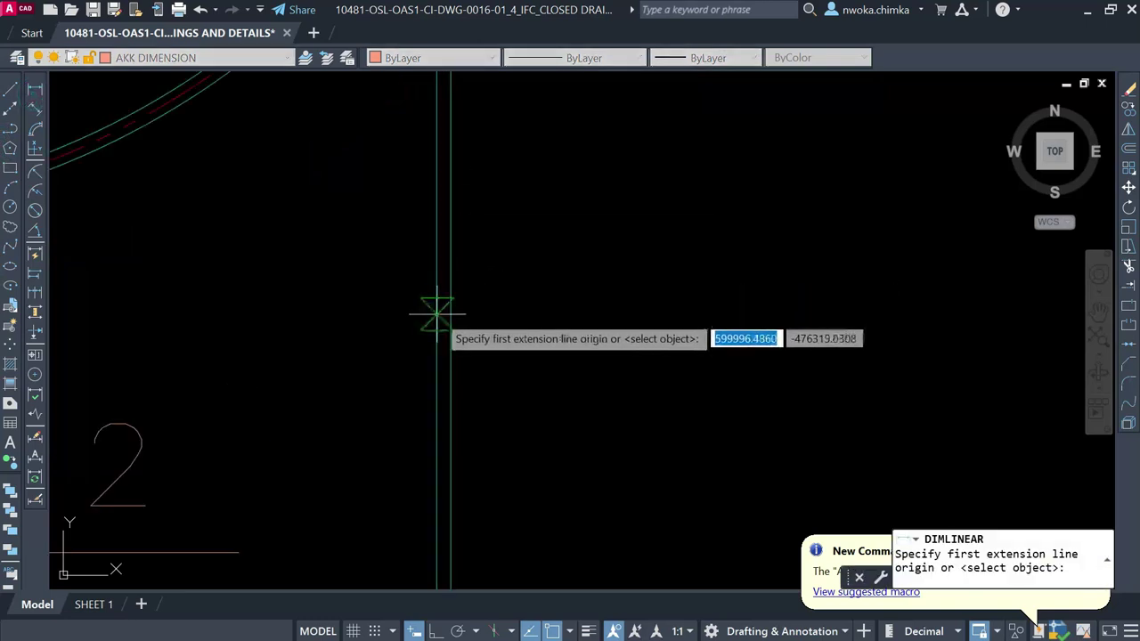
left_click(435, 318)
left_click(451, 318)
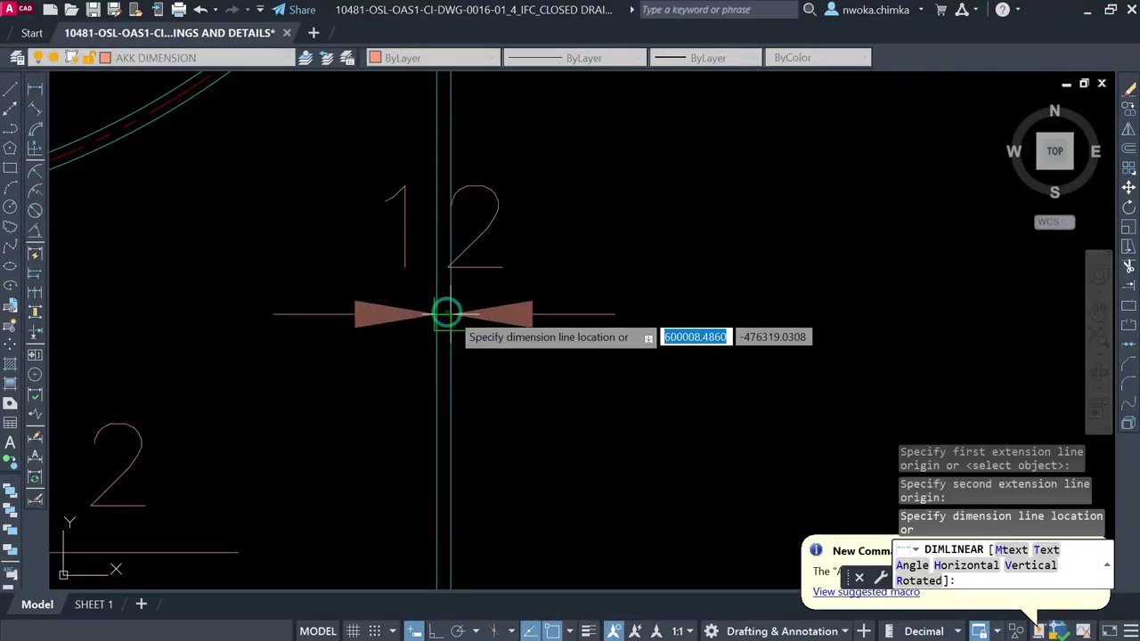
left_click(458, 313)
left_click(445, 226)
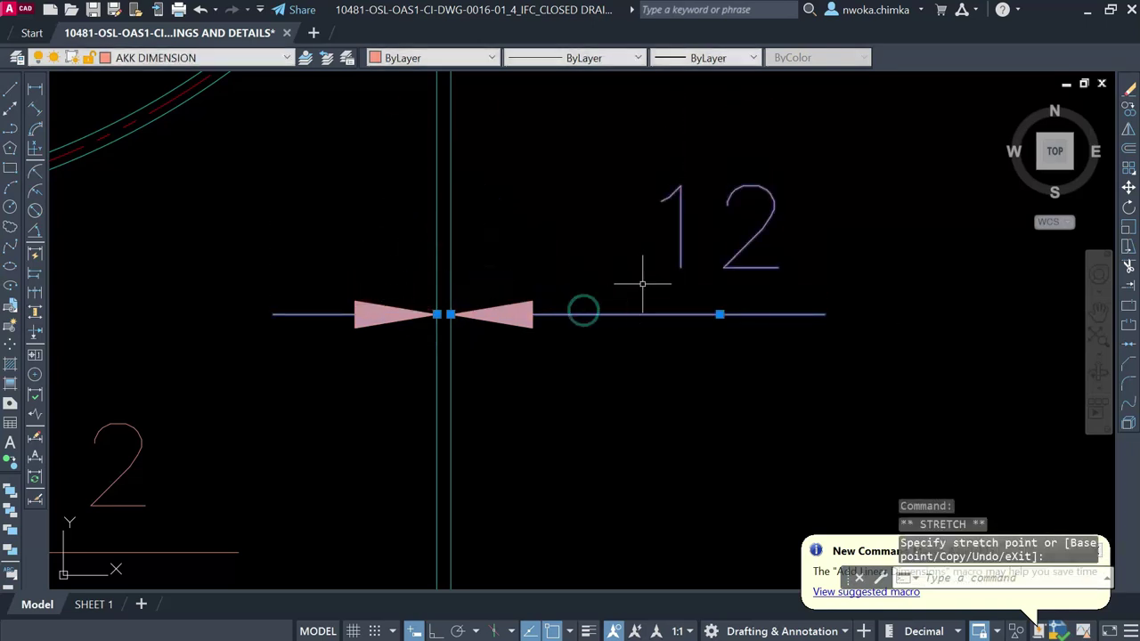
key("Escape")
Step: Append THK after the measured value inside the outer plate's new thickness dimension text
double_click(742, 247)
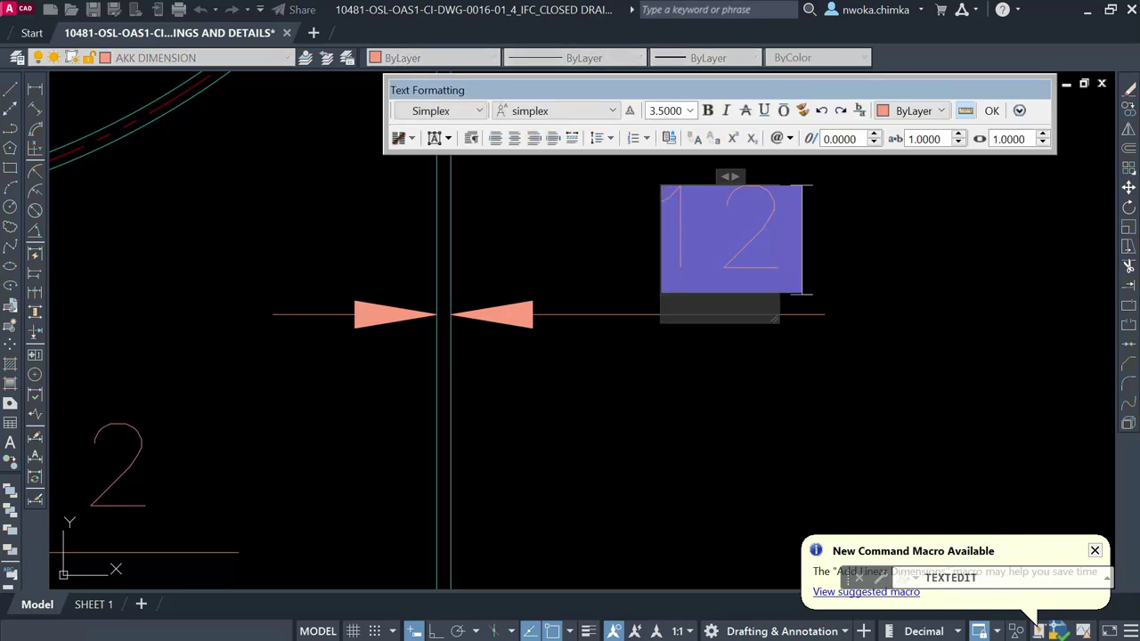
type("THK")
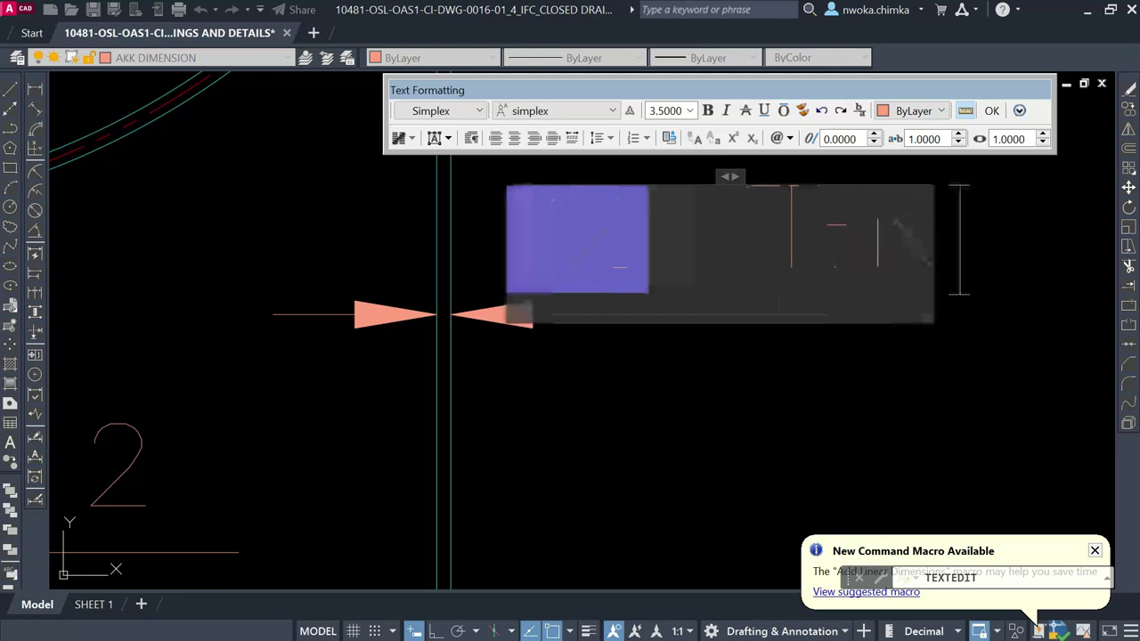
left_click(756, 403)
scroll(663, 339, "down", 2)
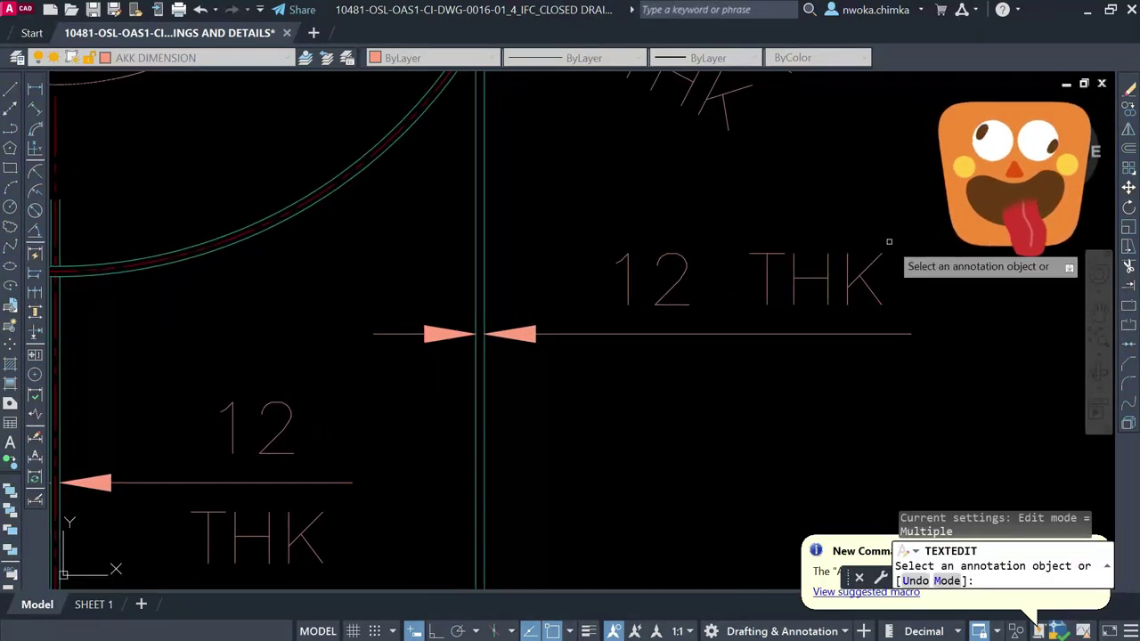
middle_click_drag(857, 295, 804, 333)
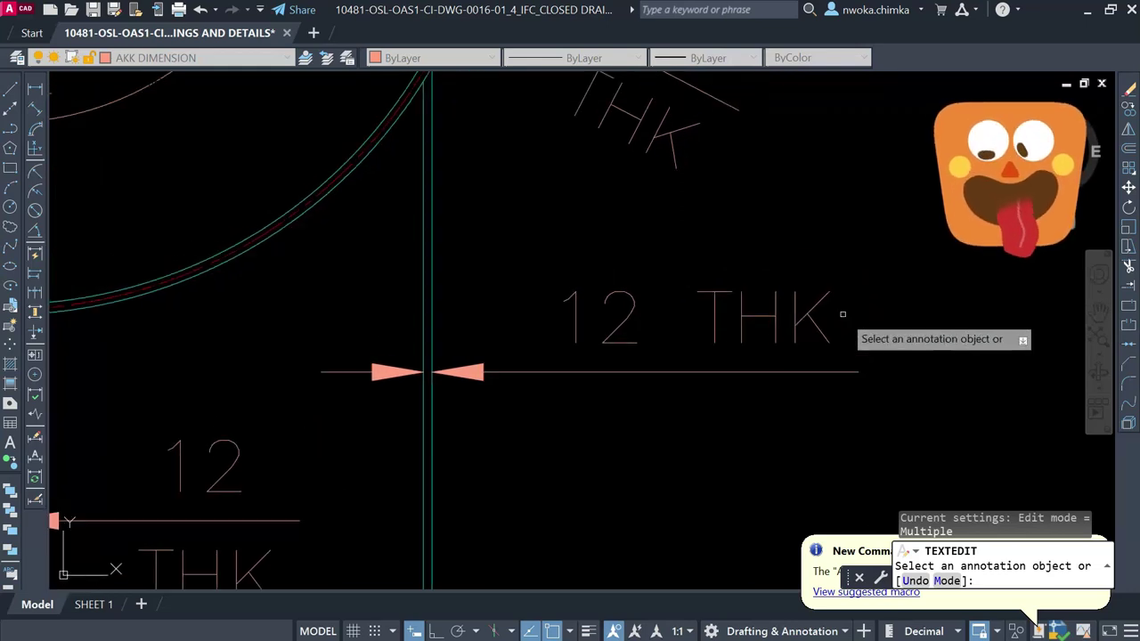
key("Escape")
middle_click_drag(732, 316, 679, 339)
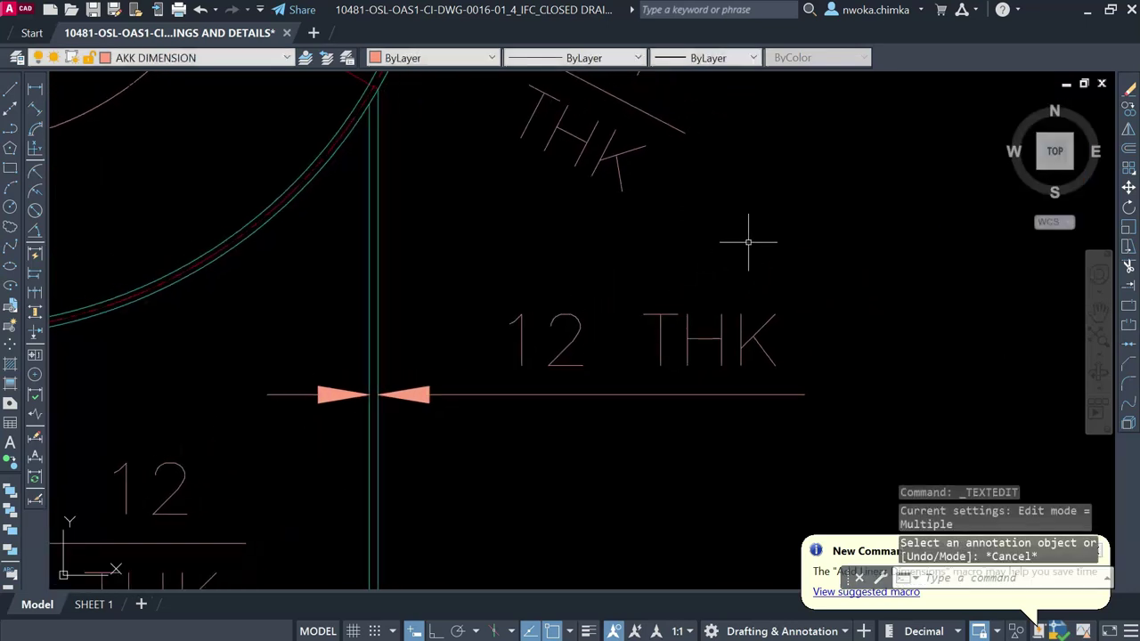
left_click(614, 219)
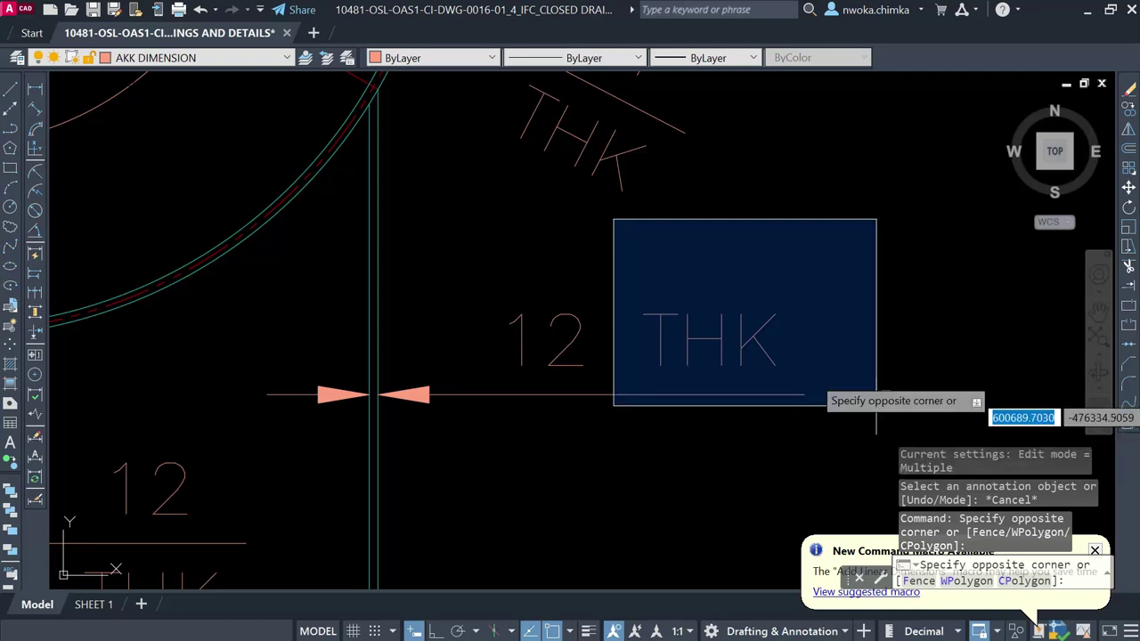
key("Escape")
scroll(771, 290, "down", 2)
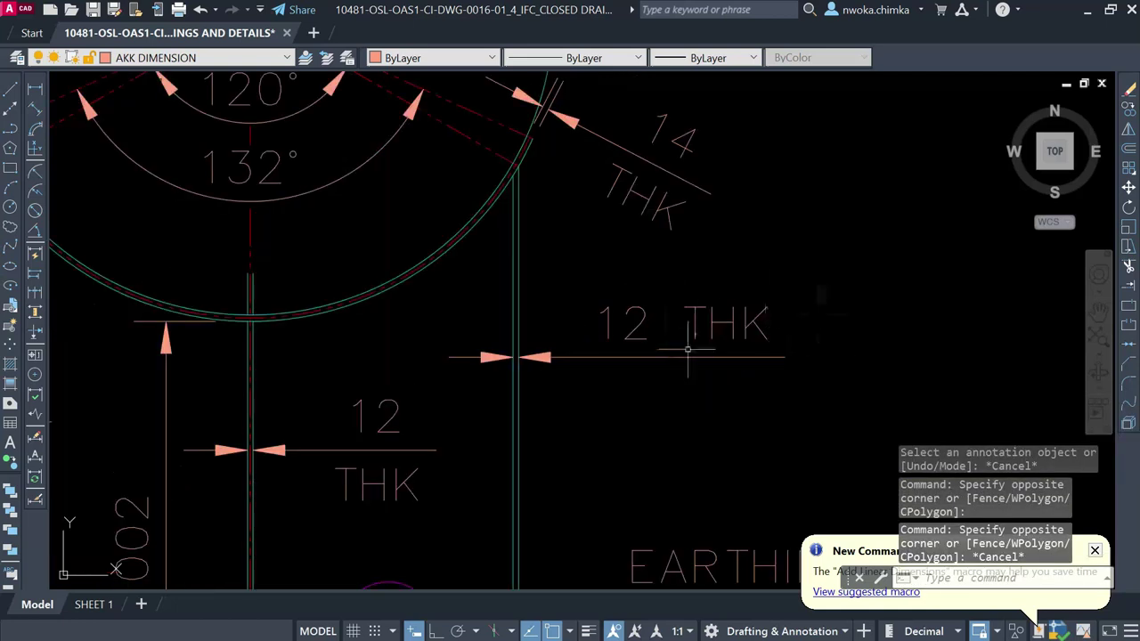
Step: Add a trial horizontal linear dimension across the central vertical plate's thickness, below its existing thickness callout
middle_click_drag(123, 448, 208, 381)
middle_click_drag(470, 394, 484, 346)
scroll(484, 345, "up", 2)
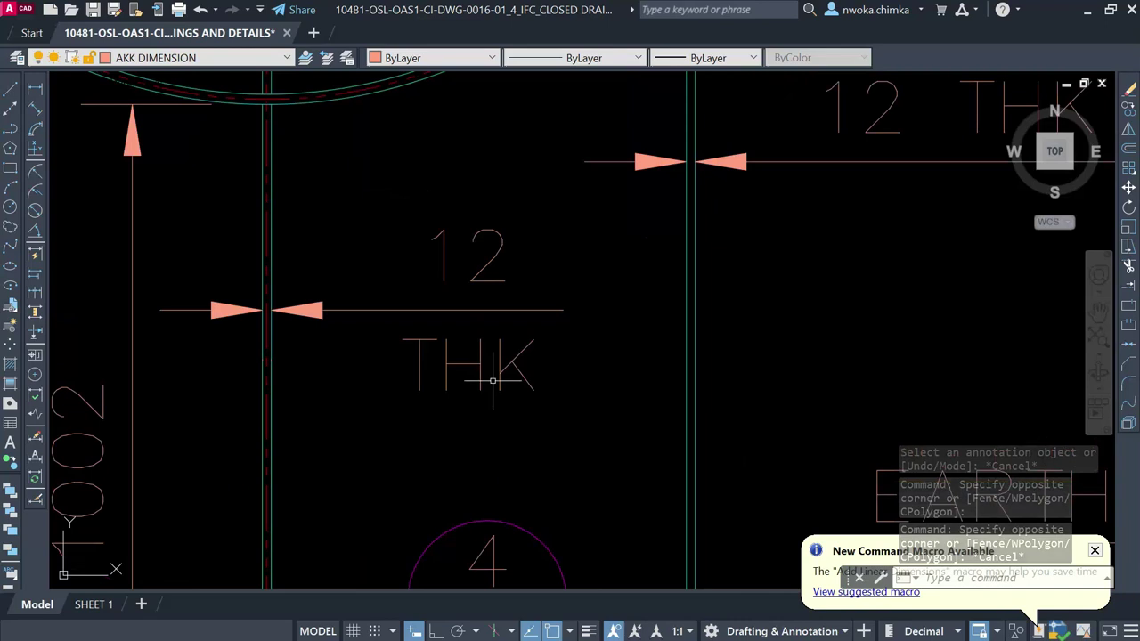
left_click(43, 93)
scroll(269, 411, "up", 3)
left_click(285, 412)
left_click(307, 412)
left_click(308, 435)
Step: Shift the central plate's trial dimension text to the right of the plate, beneath the existing THK text
left_click(359, 362)
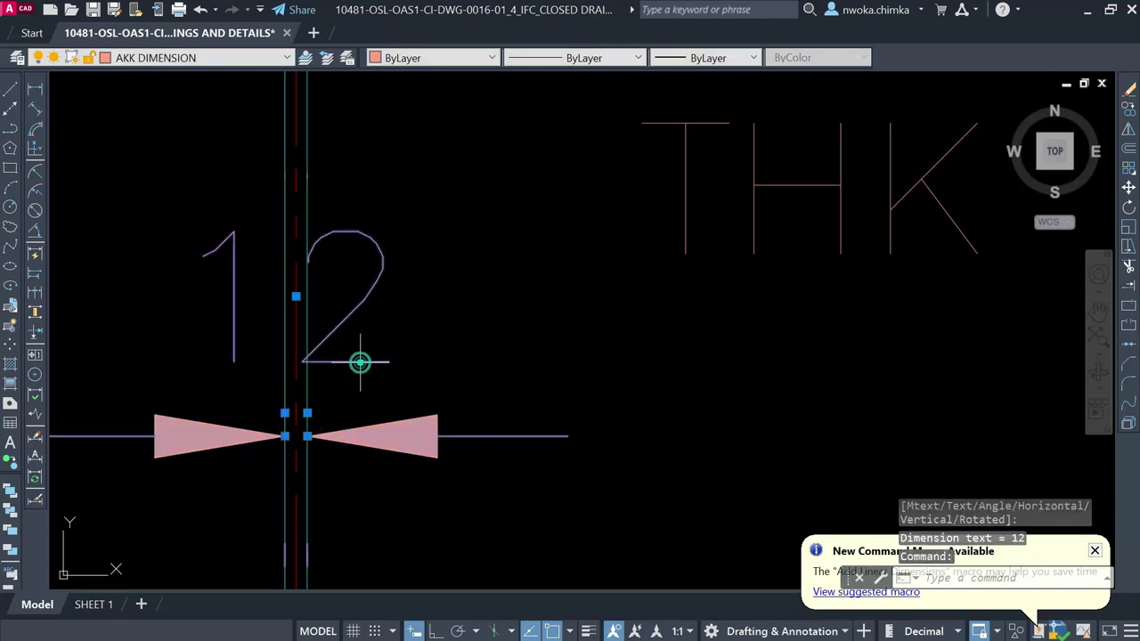
left_click(296, 296)
scroll(656, 407, "down", 1)
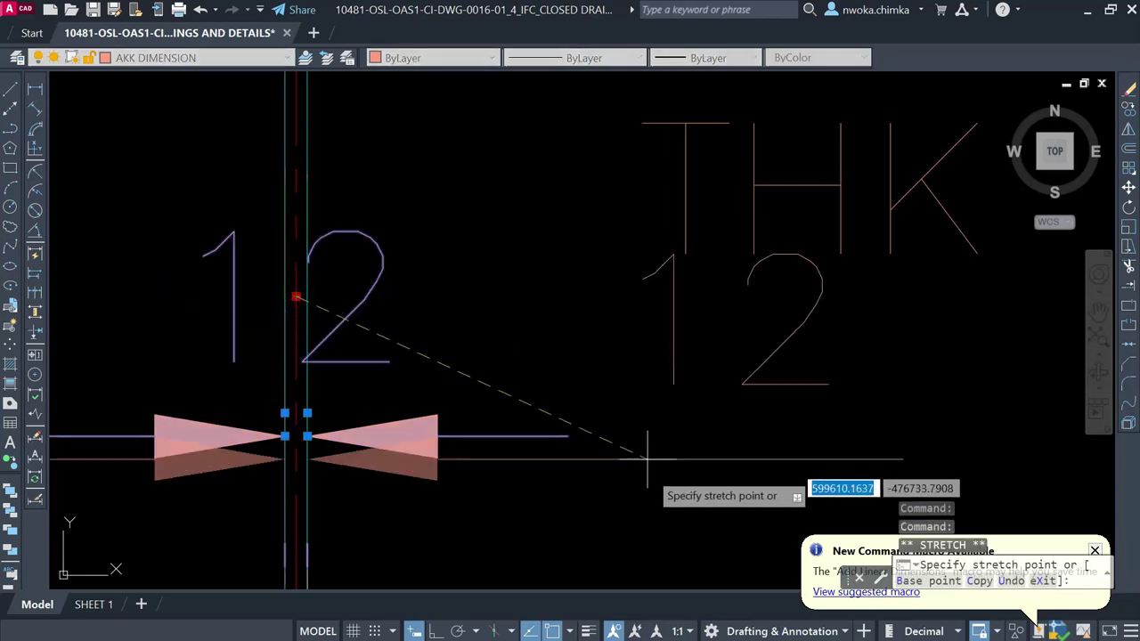
scroll(656, 406, "down", 2)
scroll(712, 472, "up", 1)
key("Escape")
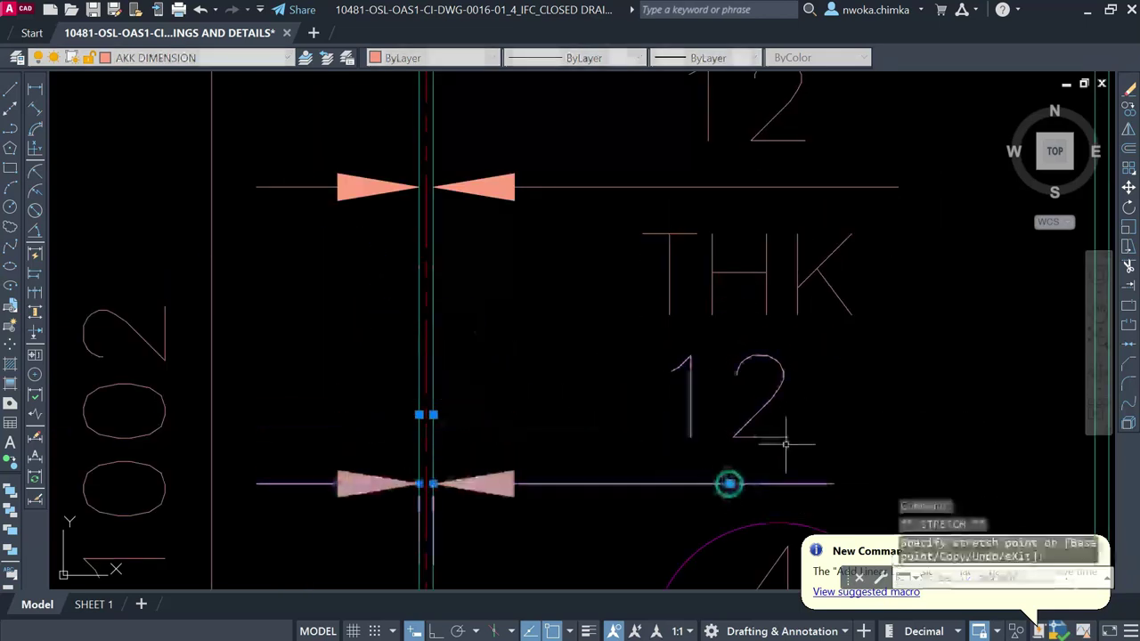
middle_click_drag(730, 481, 544, 436)
key("Escape")
Step: Append THK after the measured value in the central plate's trial dimension text and finish text editing
double_click(592, 349)
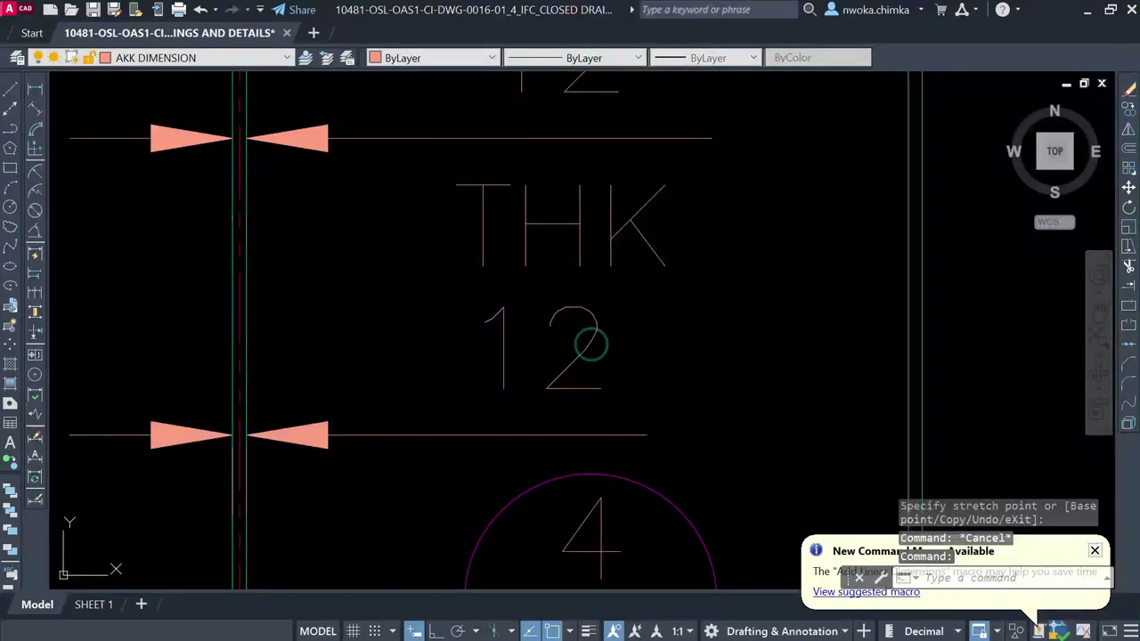
key("Delete")
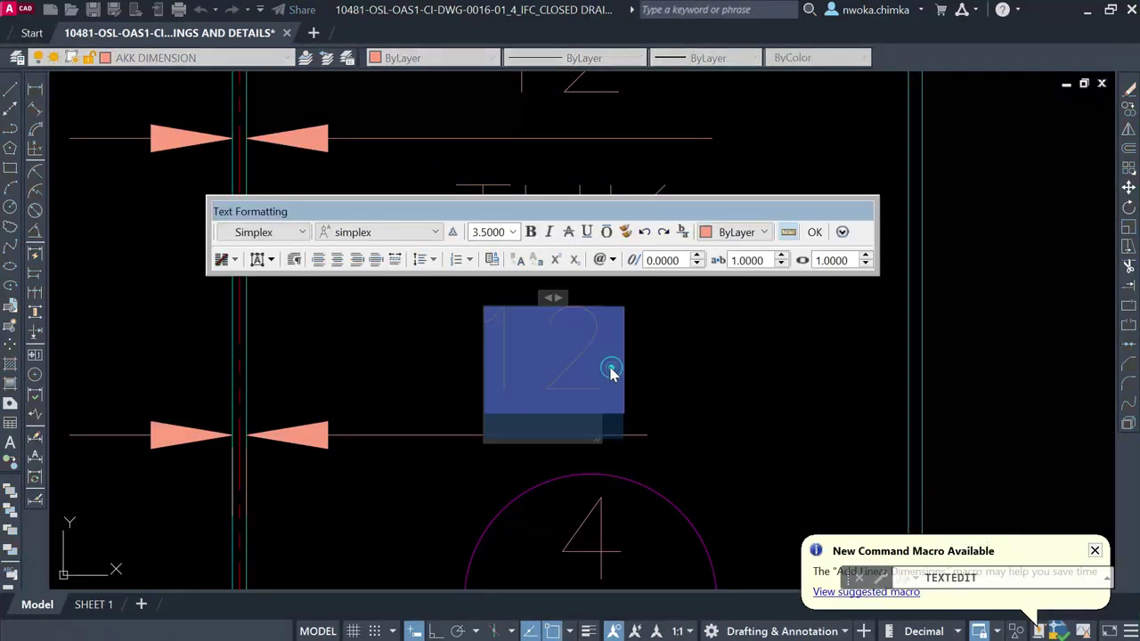
left_click(678, 360)
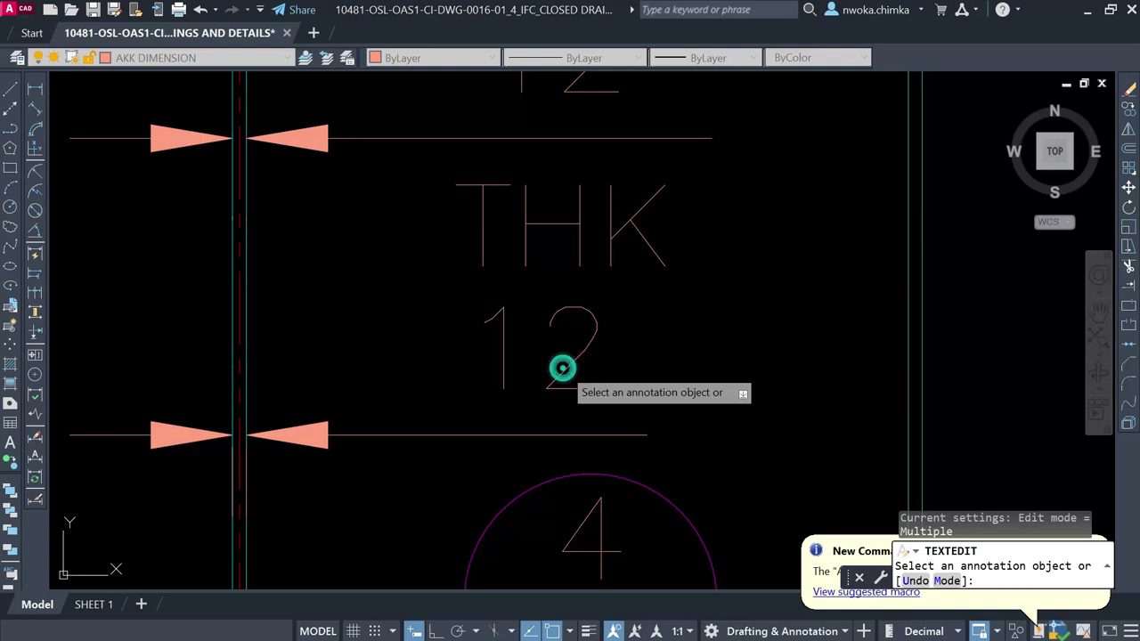
left_click(562, 366)
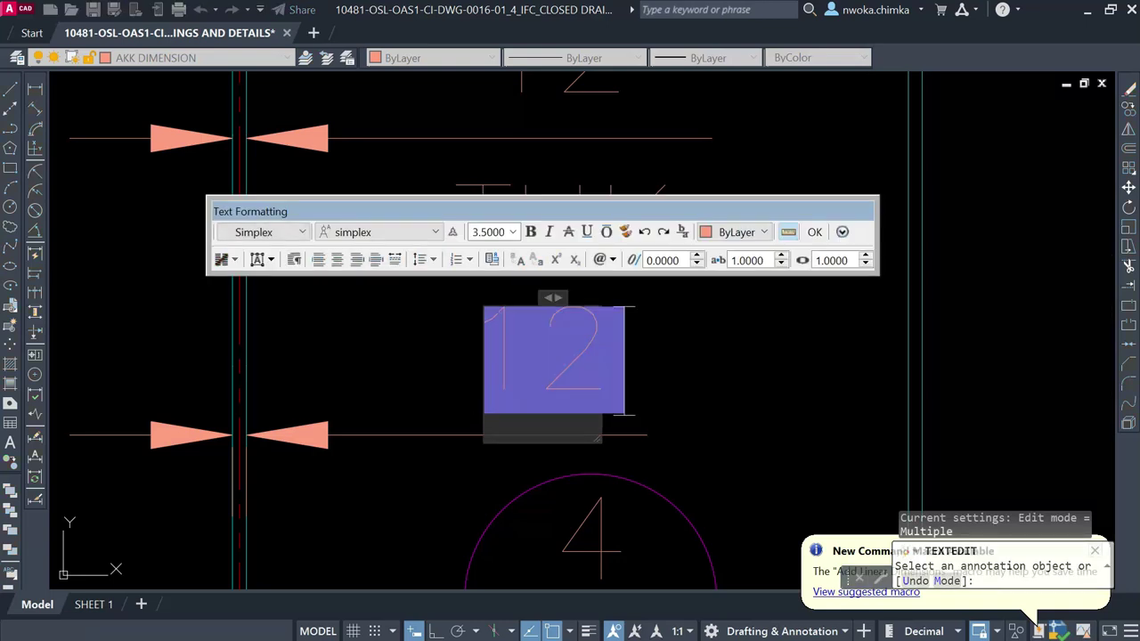
type("THK")
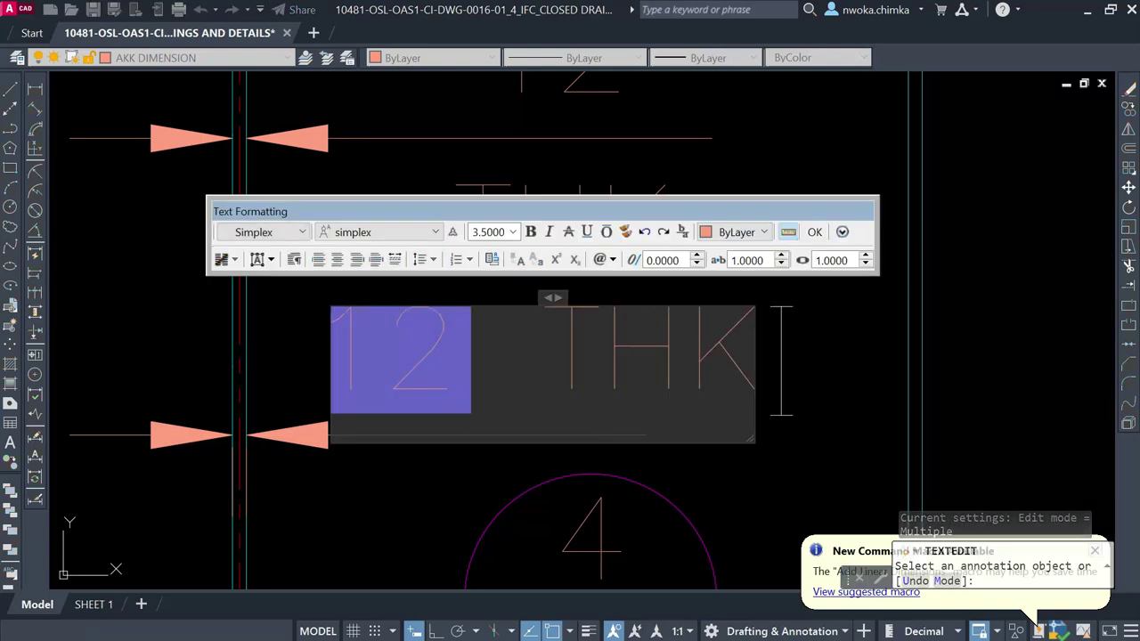
left_click(687, 460)
middle_click_drag(738, 411, 602, 412)
key("Escape")
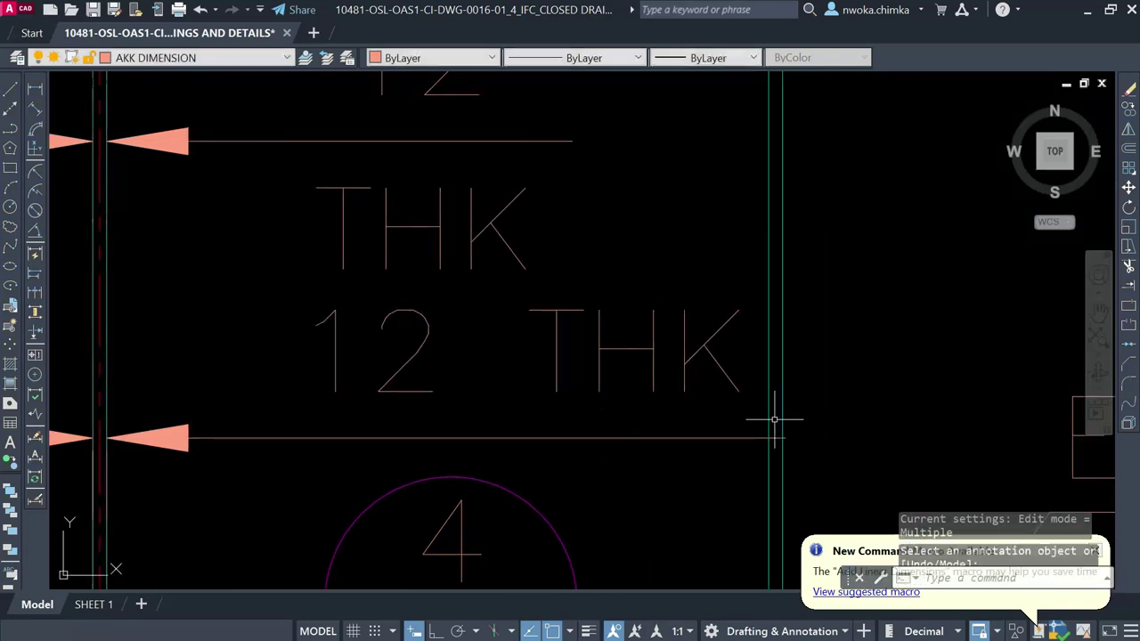
Step: Erase the central plate's trial thickness dimension, leaving the original callout above it
scroll(771, 438, "up", 1)
scroll(787, 457, "down", 4)
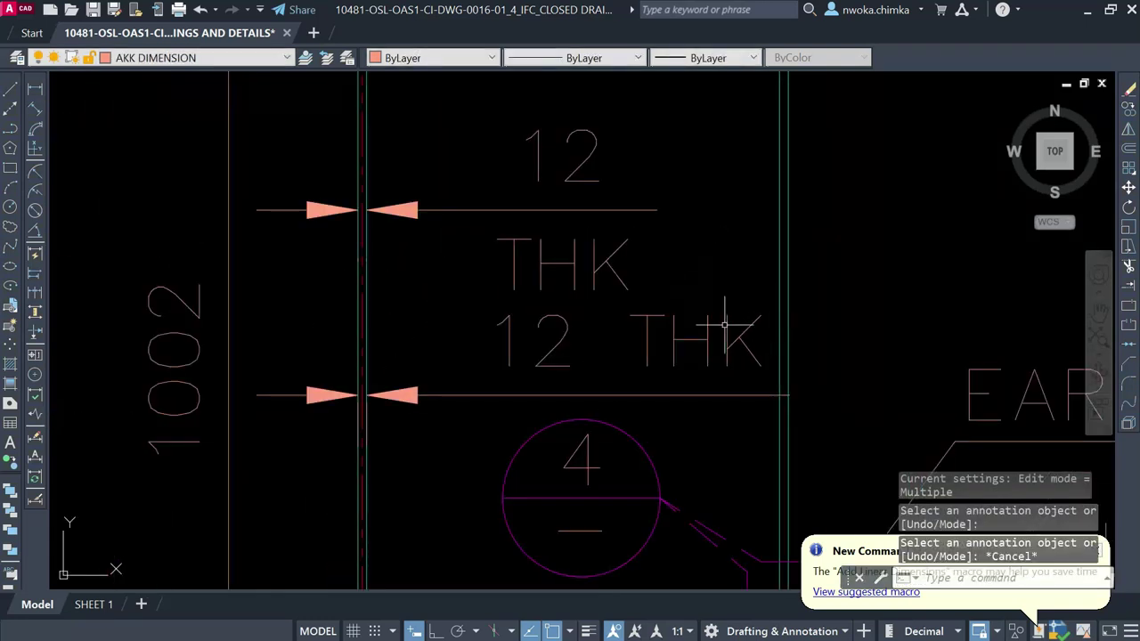
middle_click_drag(455, 208, 440, 280)
left_click(698, 384)
left_click(677, 417)
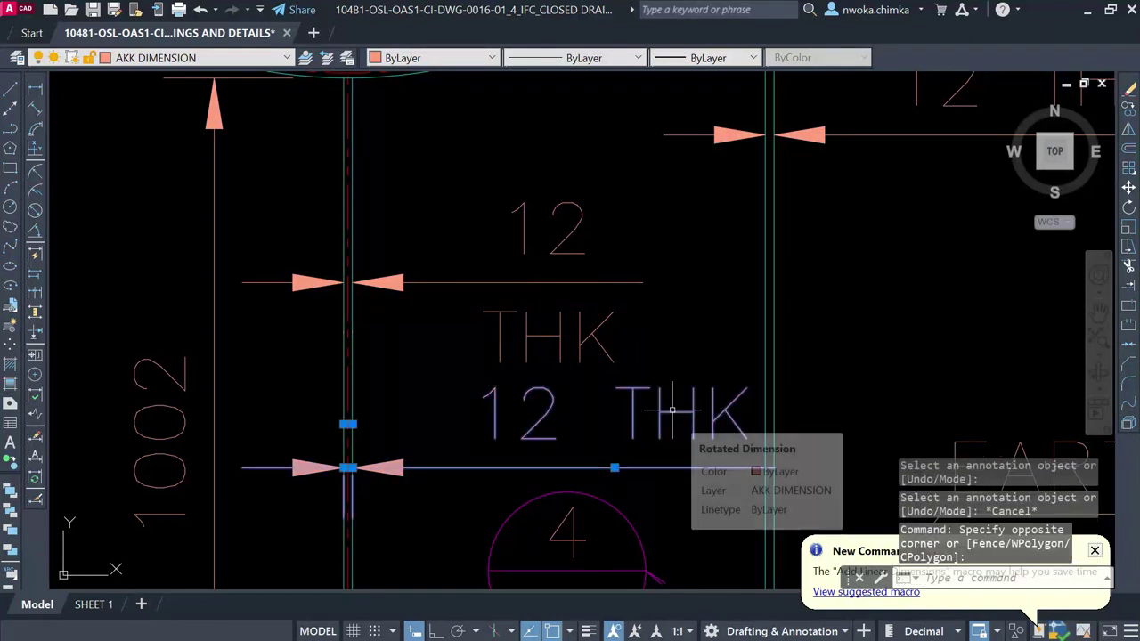
type("e")
key("Return")
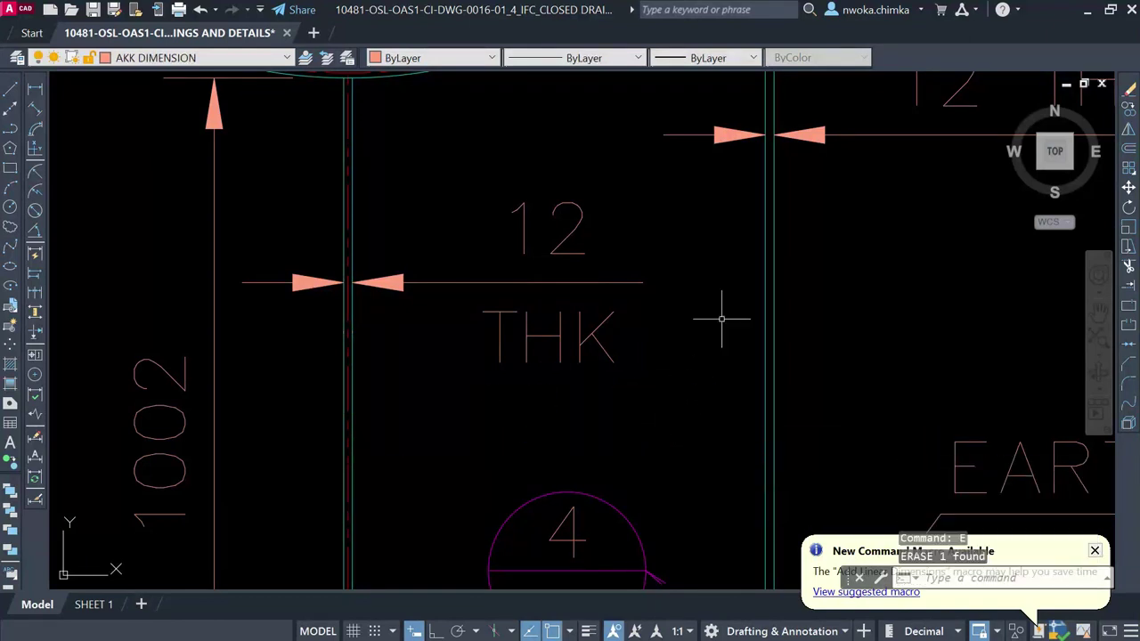
Step: Put THK on its own line under the measured value in the outer plate's dimension text and accept the edit
middle_click_drag(1097, 231, 499, 404)
scroll(458, 261, "up", 2)
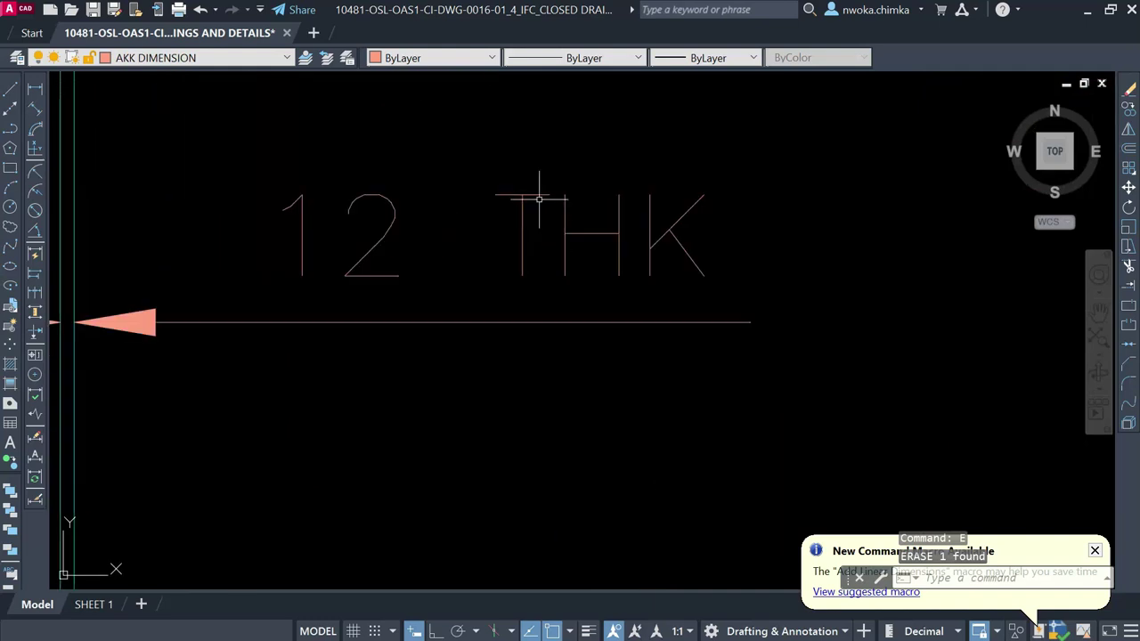
left_click(537, 194)
double_click(537, 194)
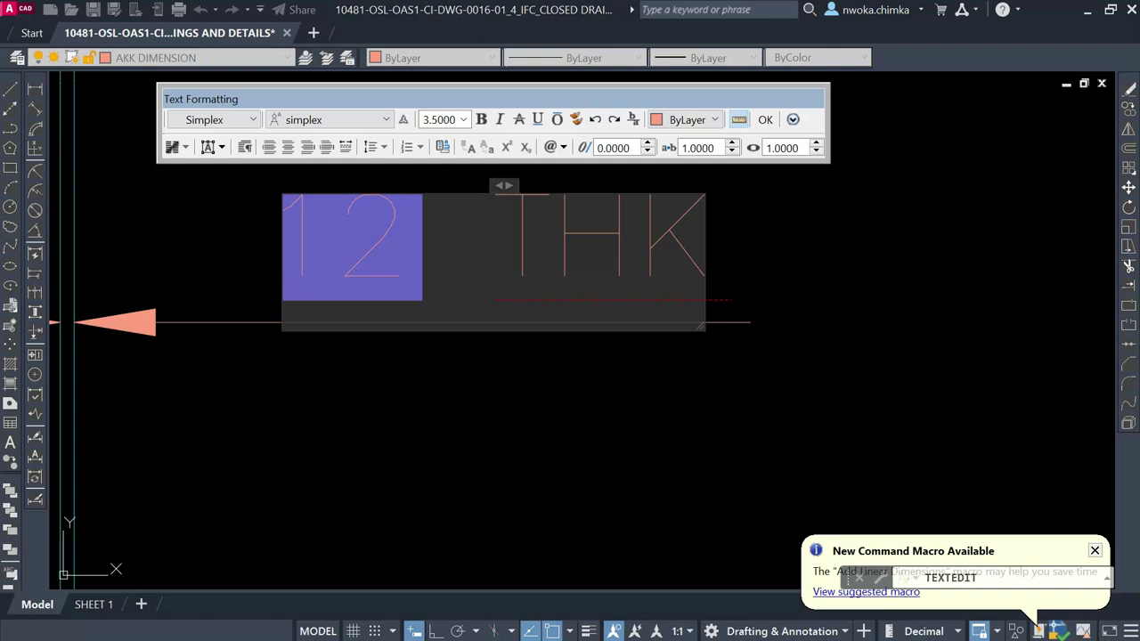
key("Return")
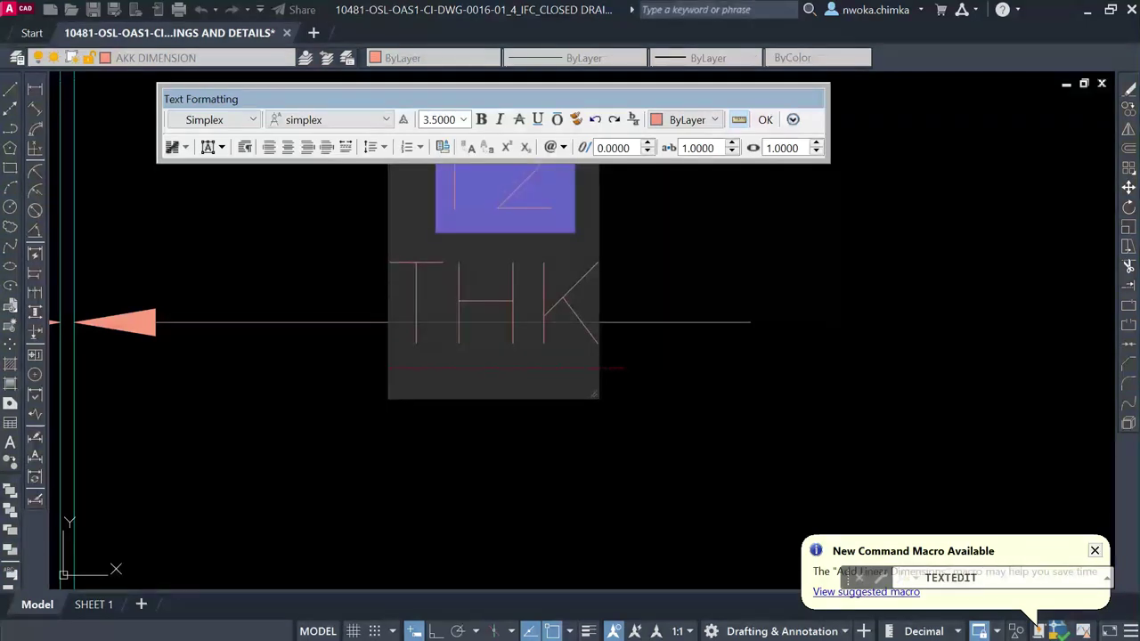
scroll(504, 537, "down", 2)
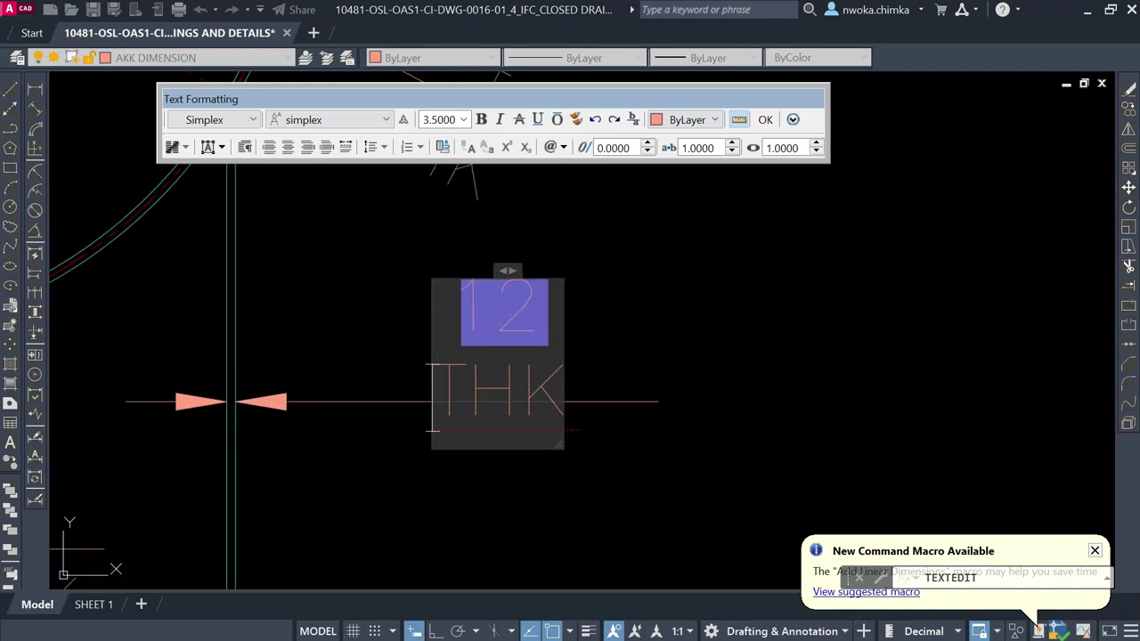
left_click(764, 122)
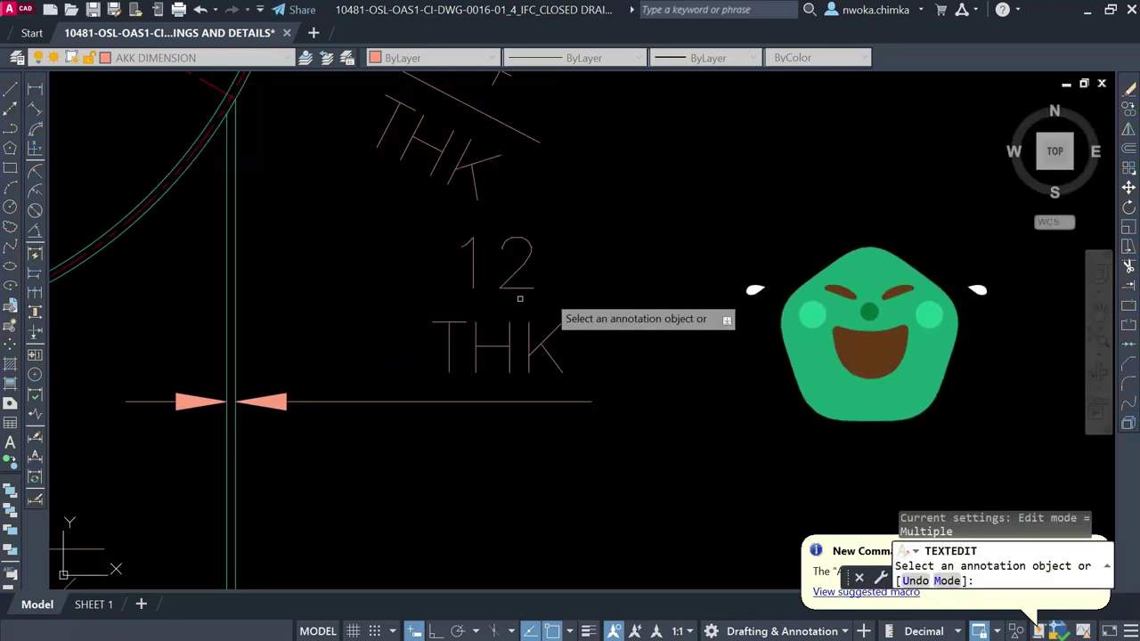
Step: Compare the outer plate's two-line callout with the central plate's callout and erase the outer plate's thickness dimension
scroll(613, 285, "up", 2)
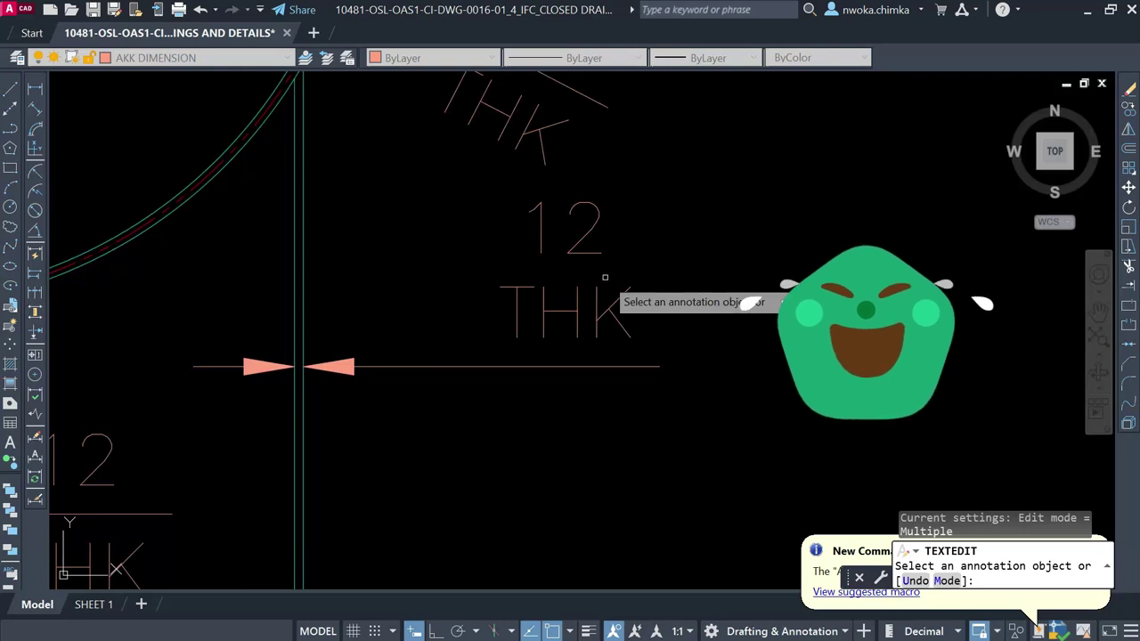
scroll(646, 181, "down", 3)
scroll(296, 398, "up", 4)
left_click(411, 378)
key("Escape")
scroll(356, 330, "down", 5)
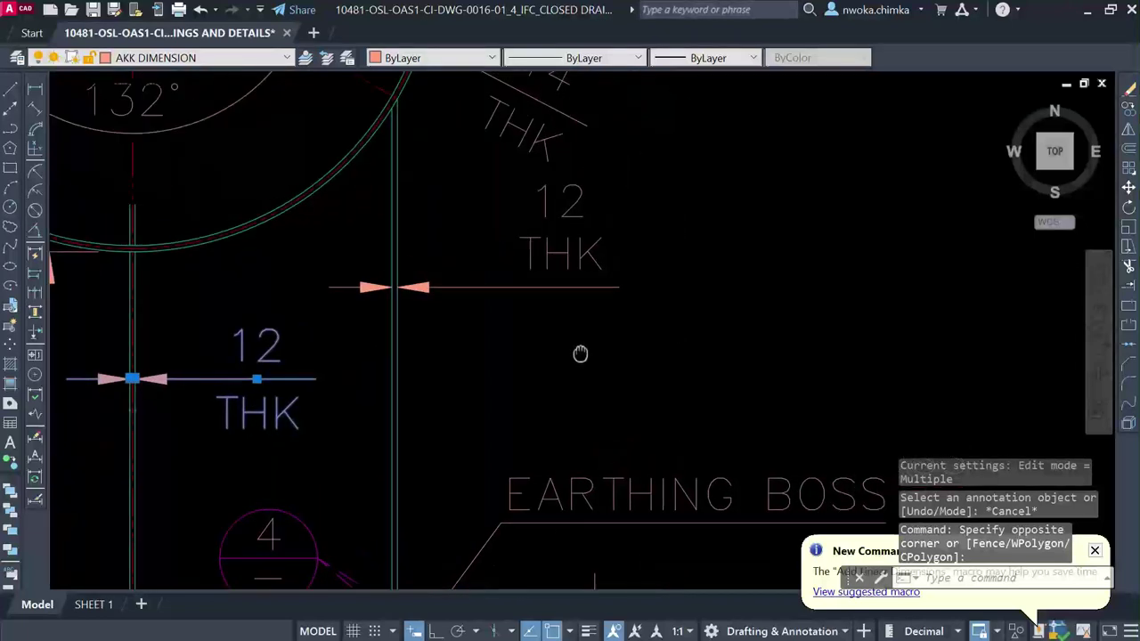
left_click(622, 241)
left_click(548, 320)
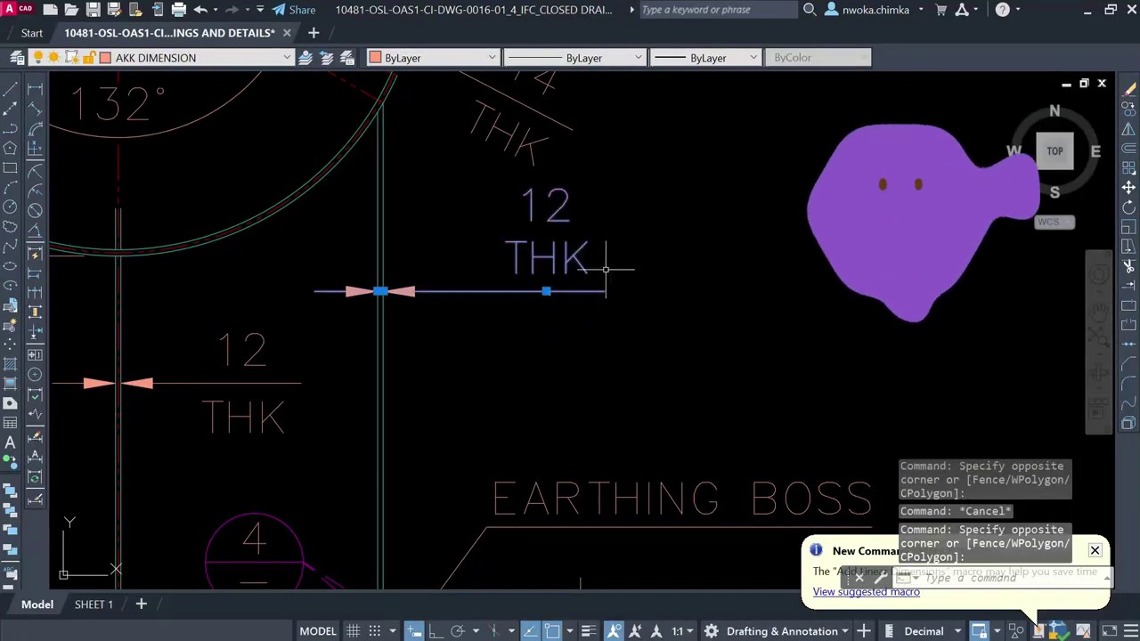
type("e")
key("Return")
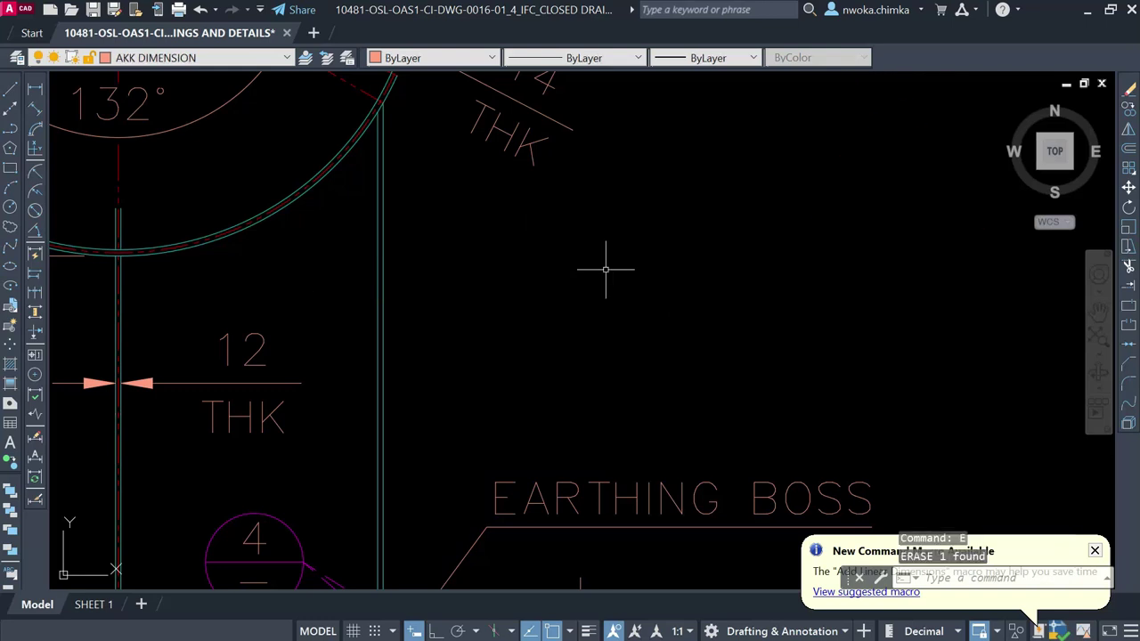
Step: Add a horizontal linear dimension across the outer vertical plate's thickness, with its dimension line just below the picked points
left_click(36, 94)
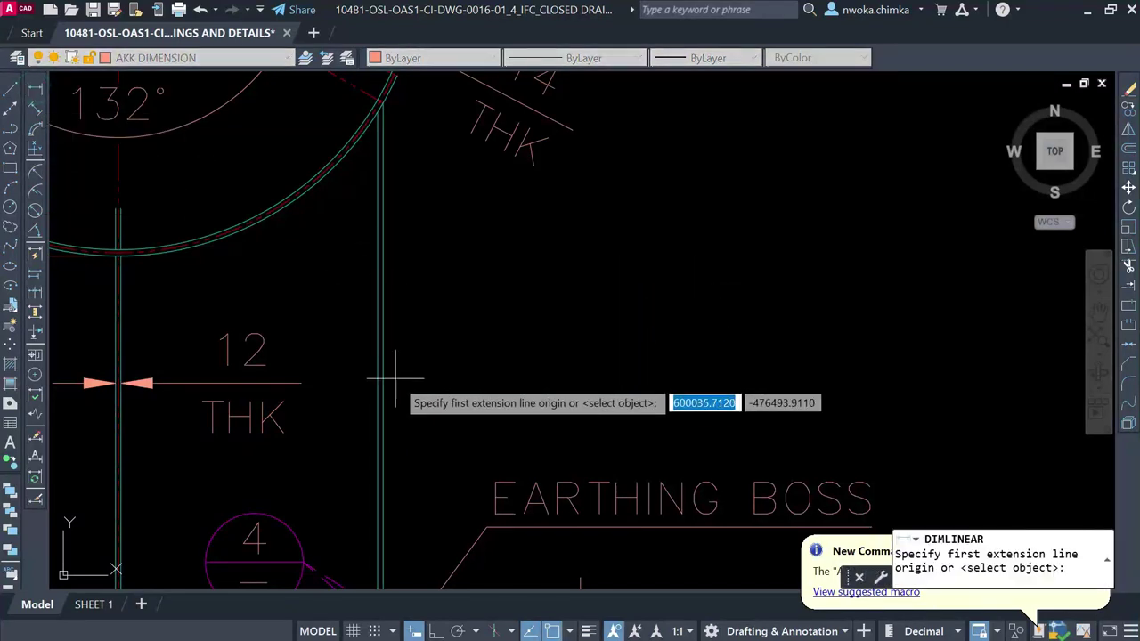
scroll(392, 372, "up", 2)
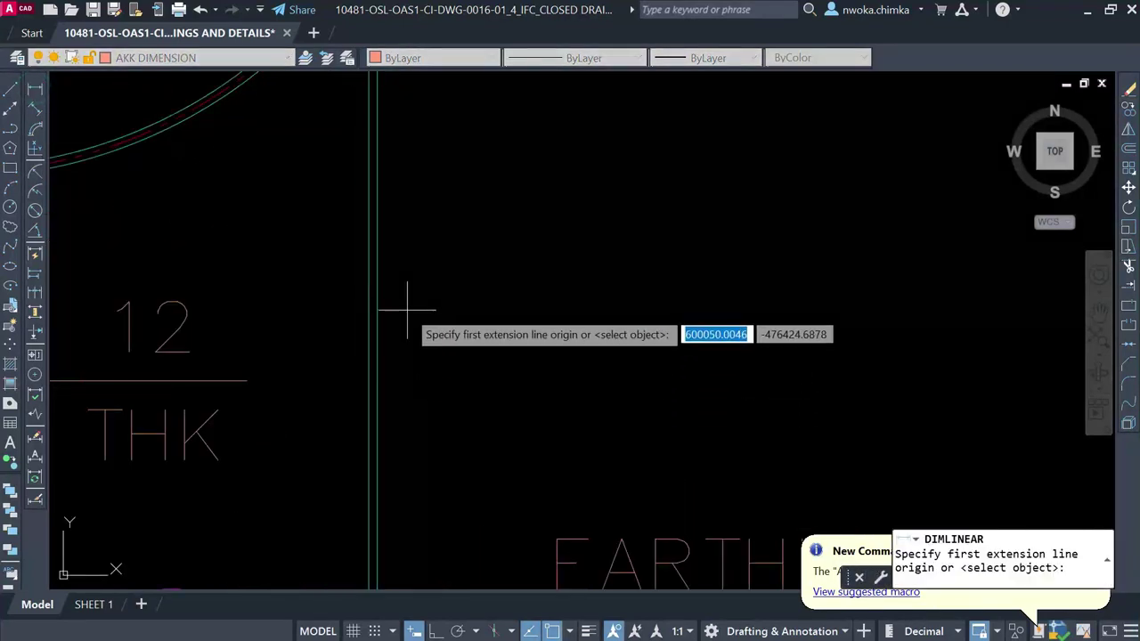
scroll(382, 300, "up", 3)
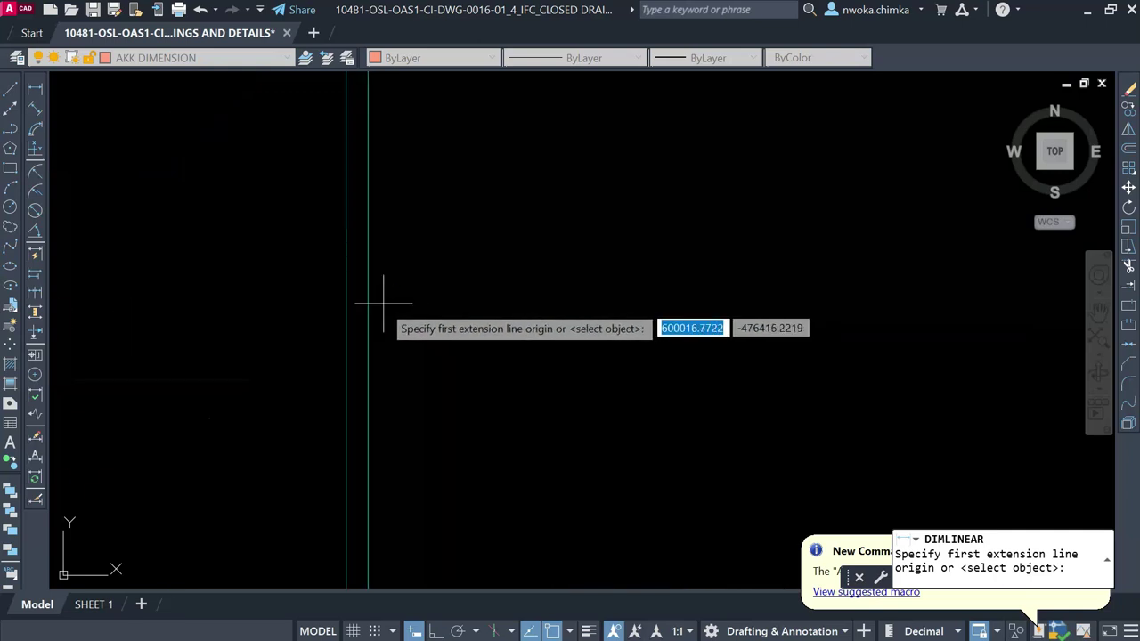
left_click(354, 317)
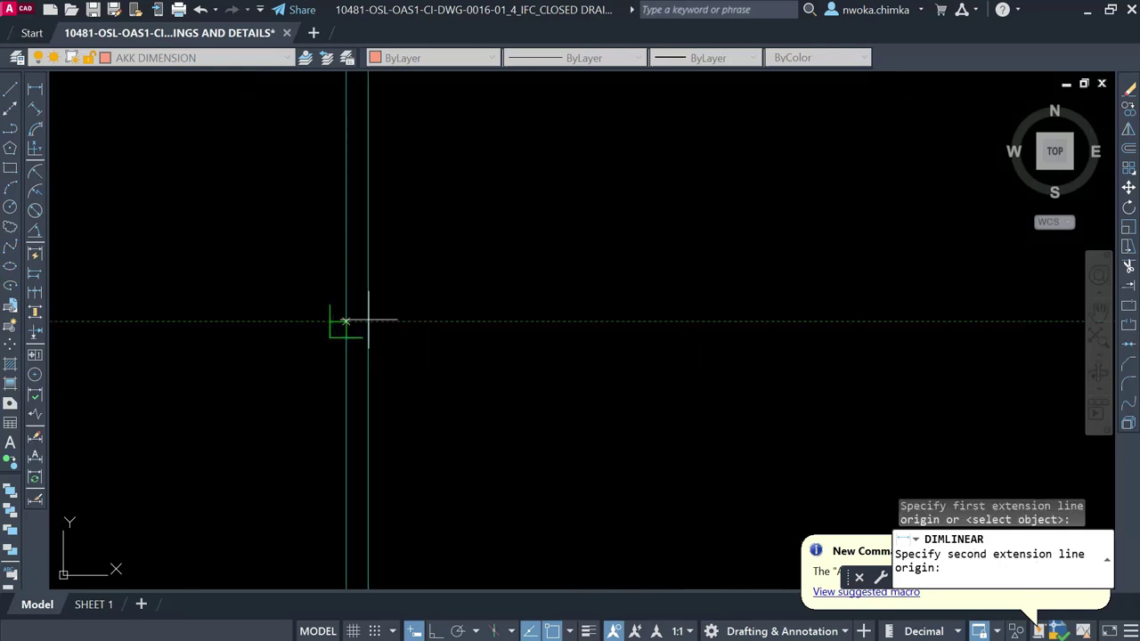
left_click(368, 320)
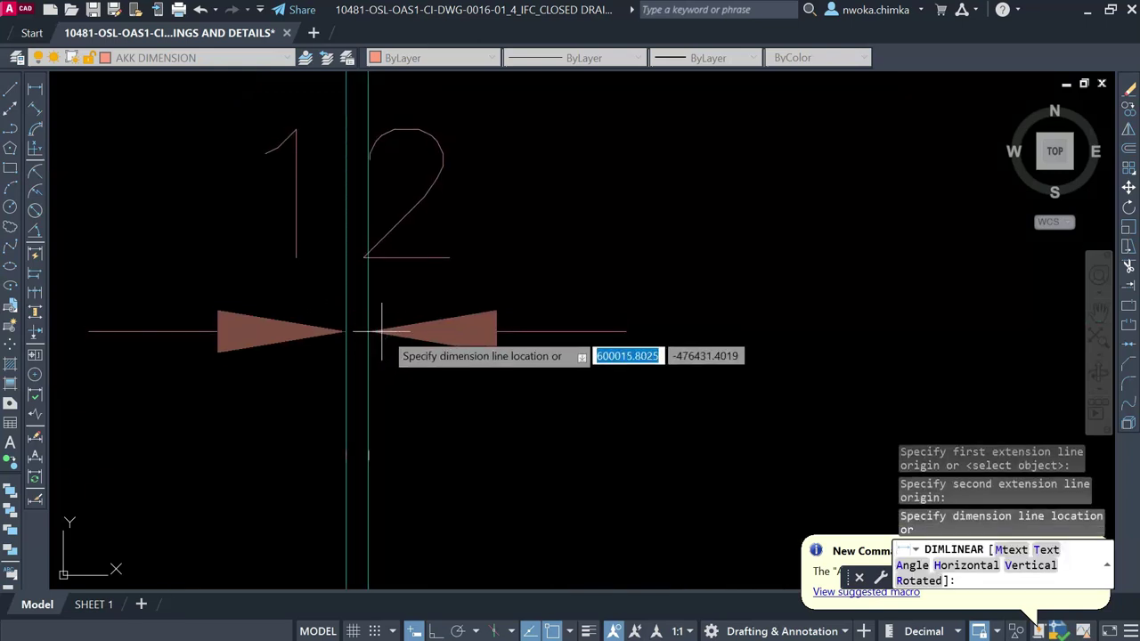
left_click(405, 348)
Step: Shift the new outer plate dimension's text to the right of the plate, above the dimension line
left_click(506, 278)
left_click(481, 357)
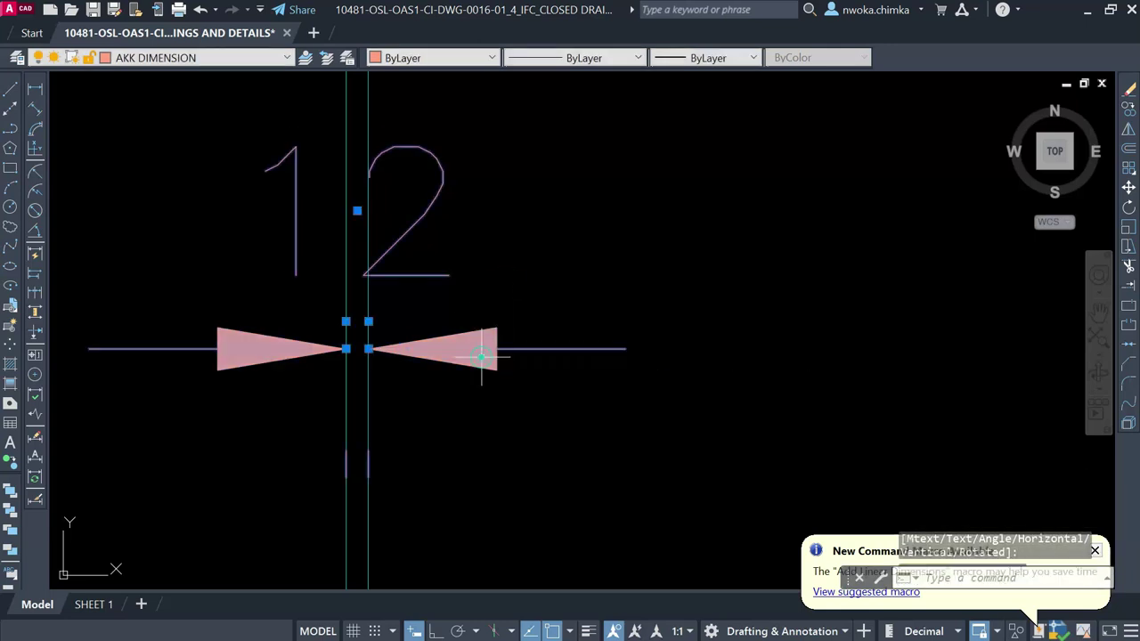
left_click(356, 211)
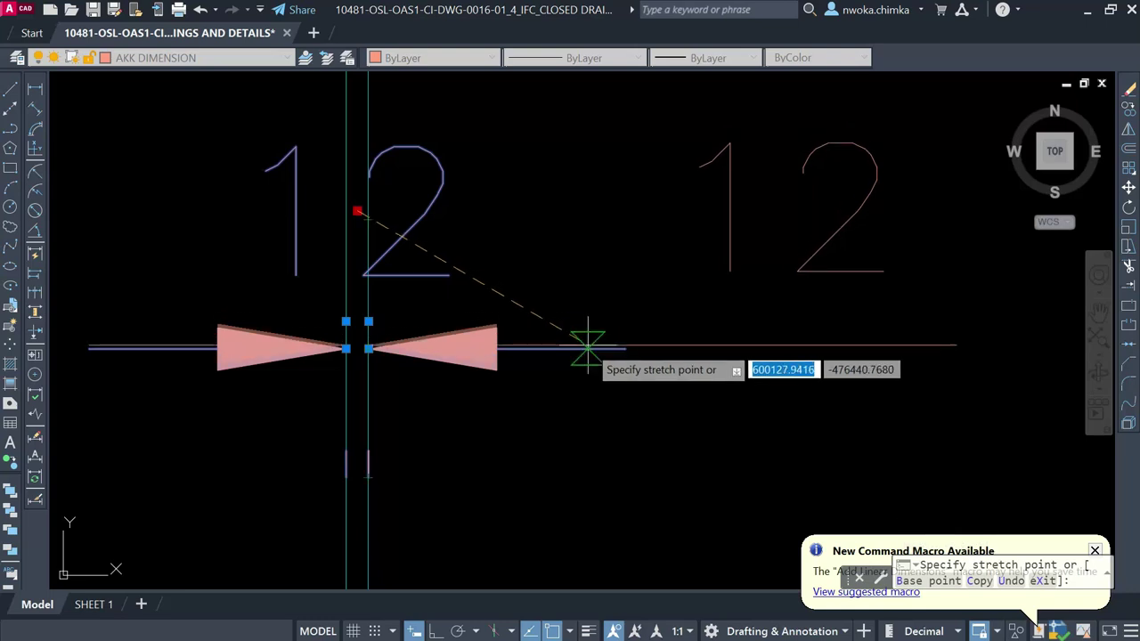
left_click(591, 337)
middle_click_drag(814, 280, 598, 297)
key("Escape")
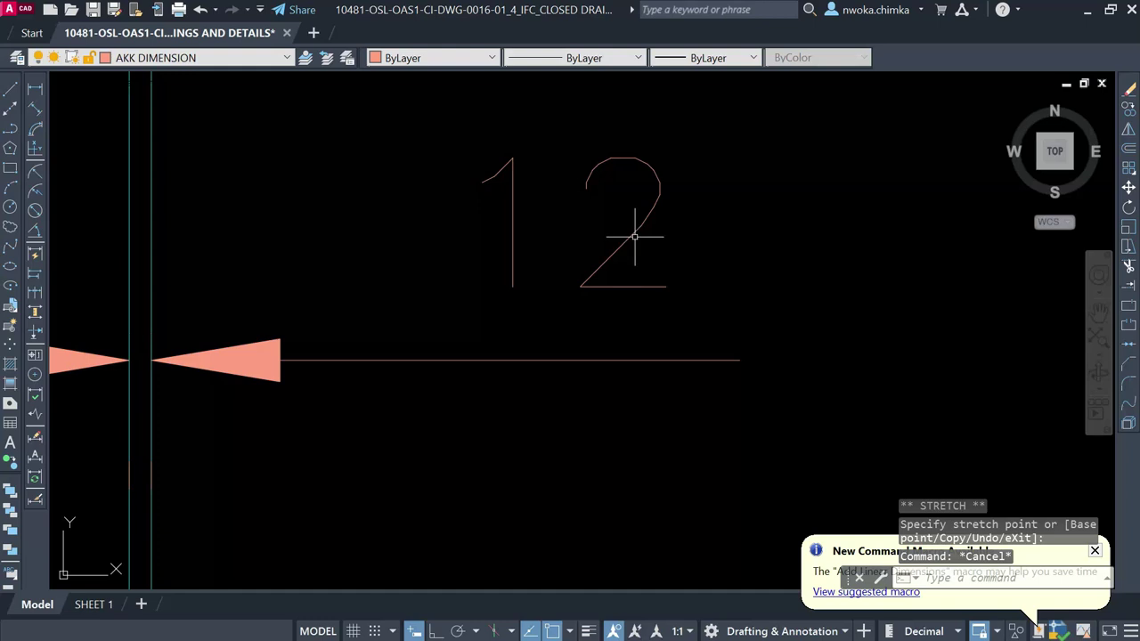
Step: Open the outer plate's new dimension text, try THK directly after the measured value, and remove it again
double_click(634, 236)
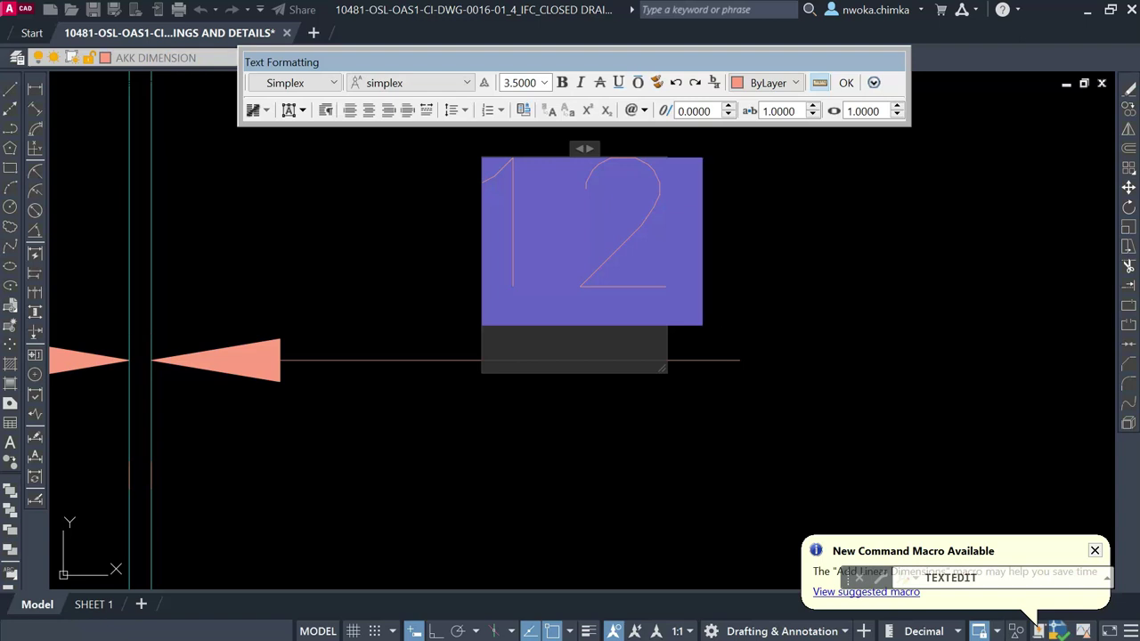
type("THK")
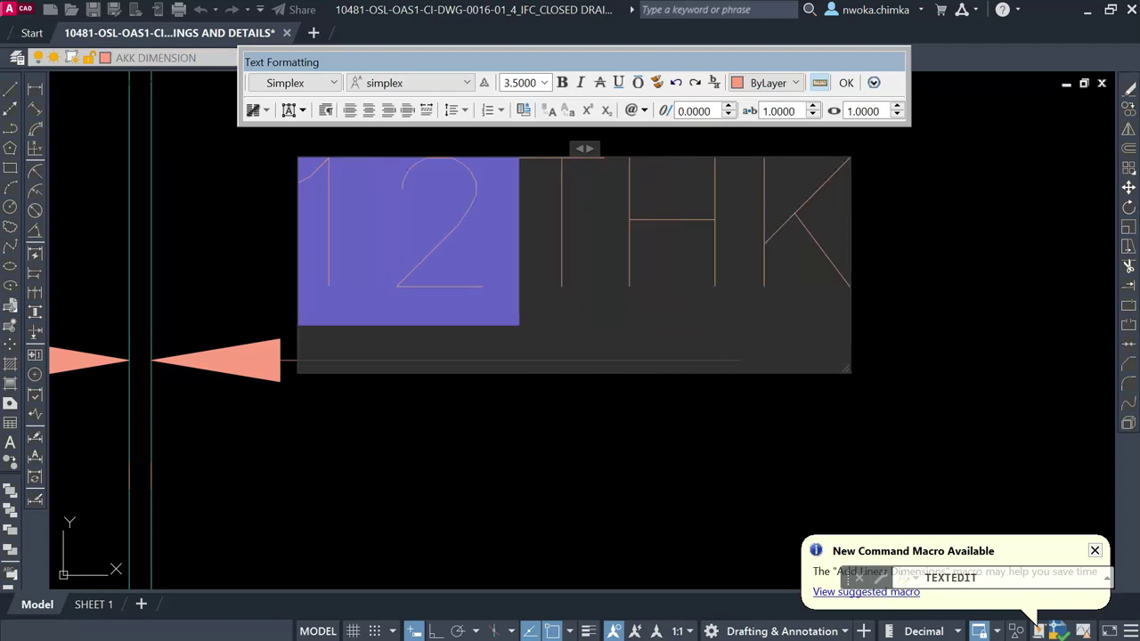
key("BackSpace")
key("BackSpace")
key("BackSpace")
key("BackSpace")
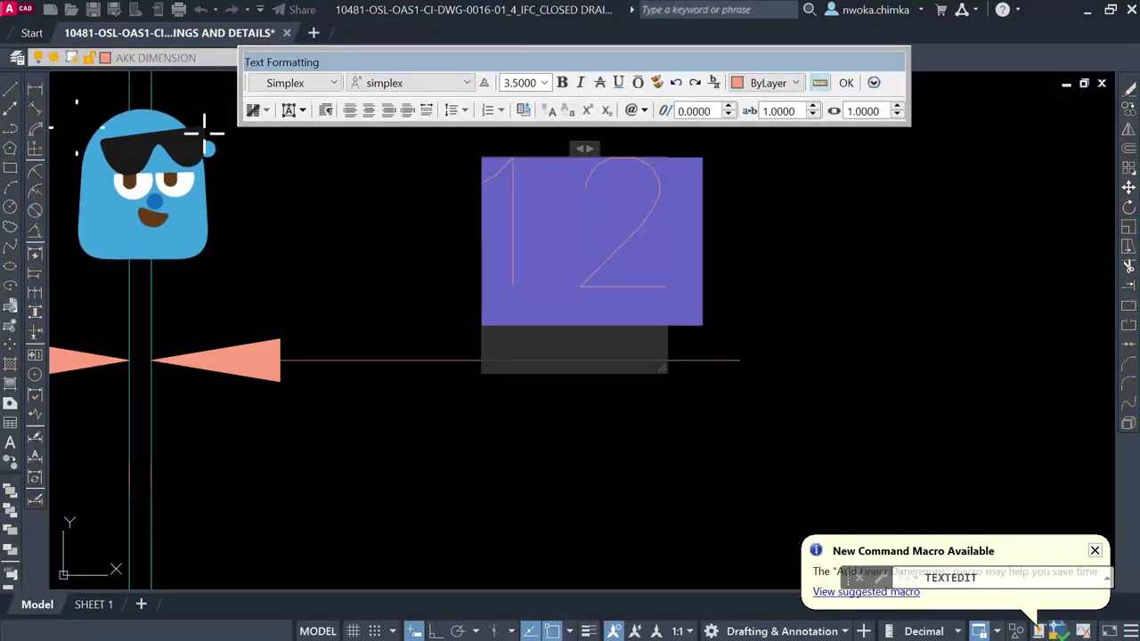
Step: Append \XTHK to the outer plate's dimension text so THK sits beneath the dimension line
type("\\")
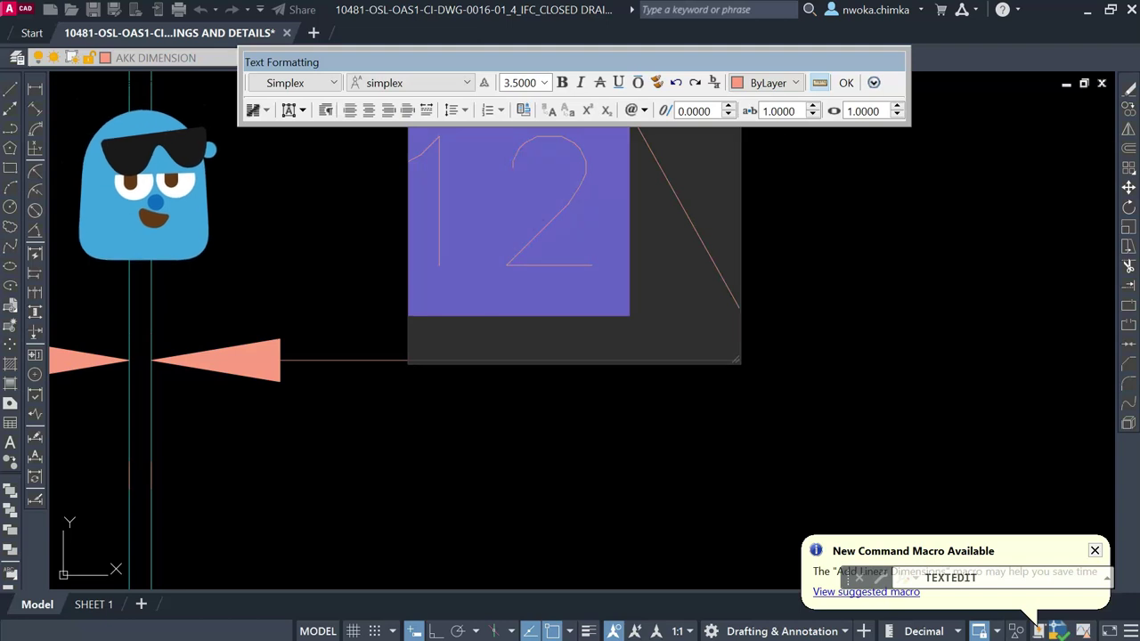
scroll(663, 368, "down", 2)
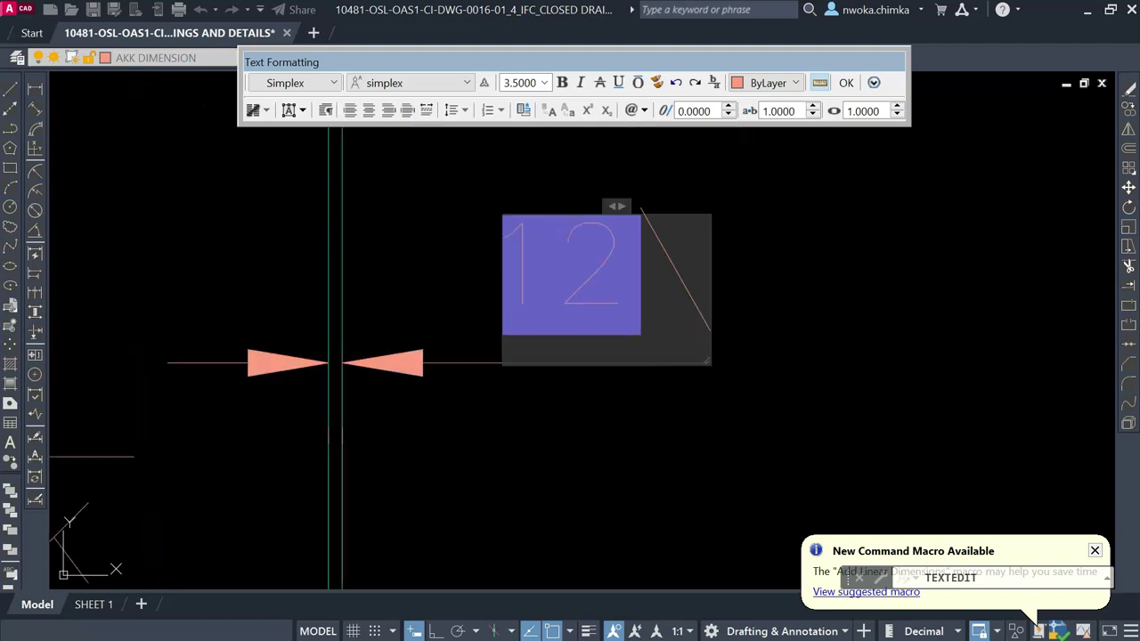
scroll(650, 240, "up", 2)
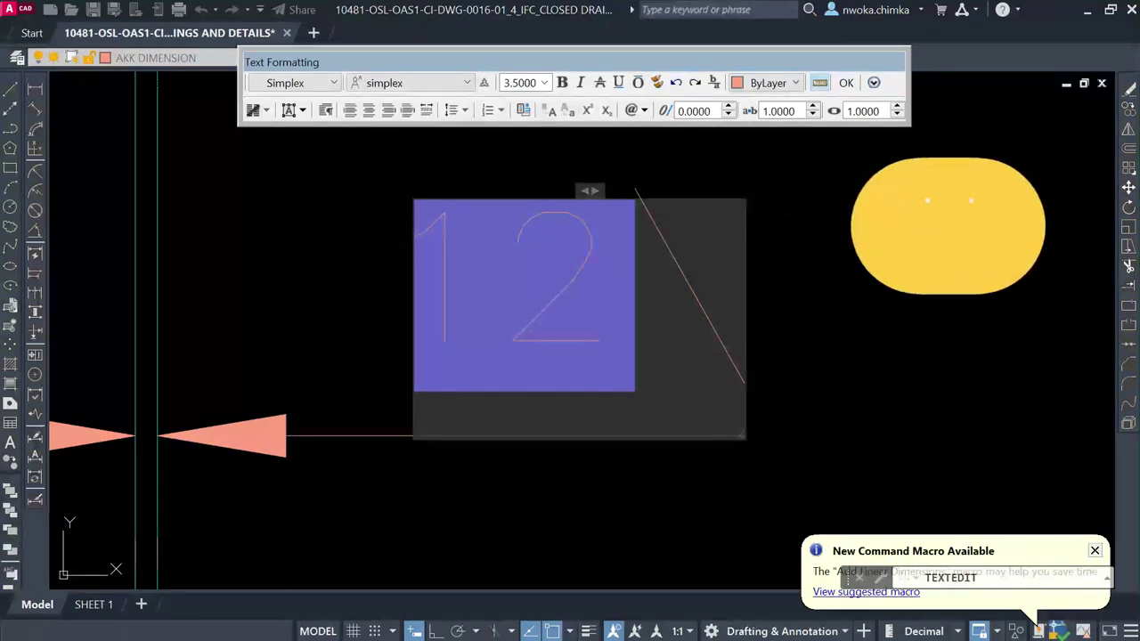
type("X")
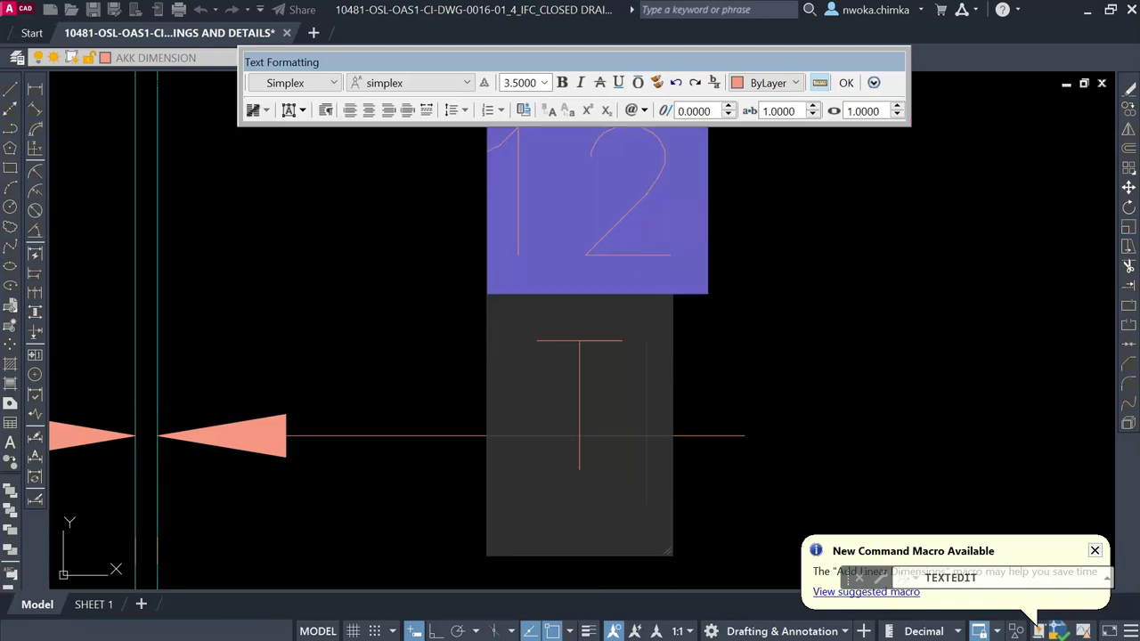
type("THK")
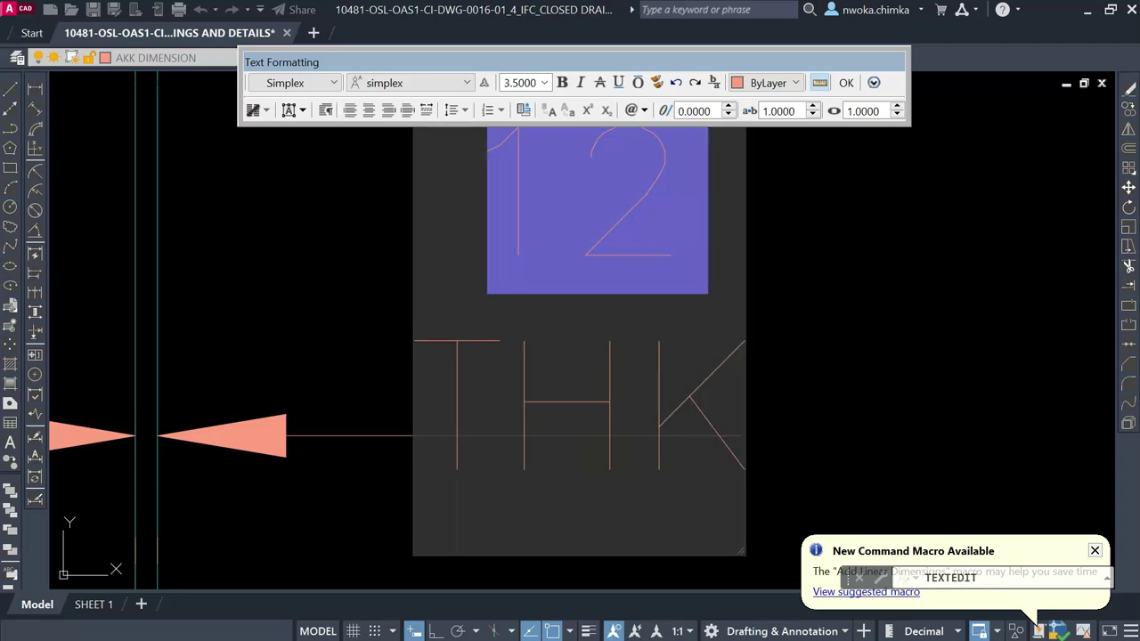
left_click(846, 83)
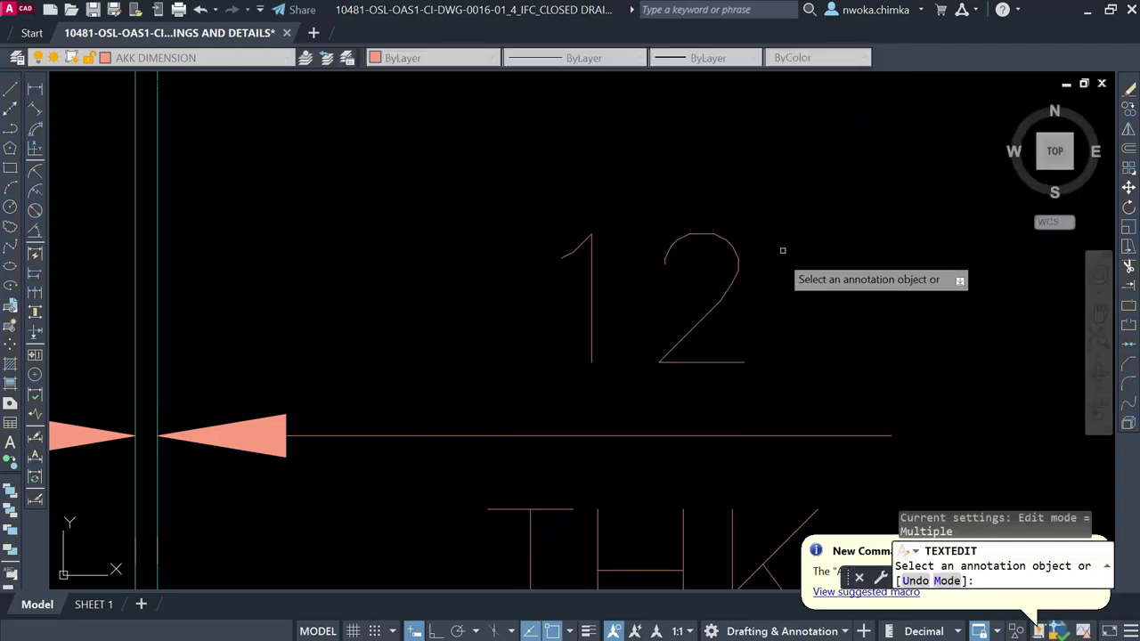
key("Escape")
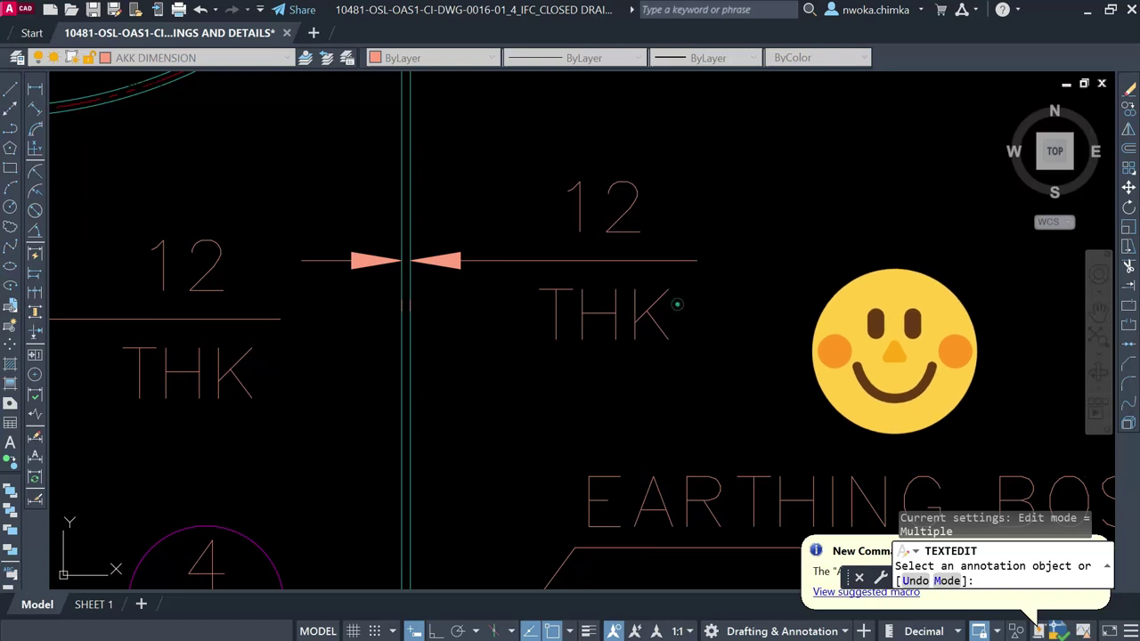
left_click(677, 305)
left_click(611, 361)
middle_click_drag(674, 282, 664, 353)
key("Escape")
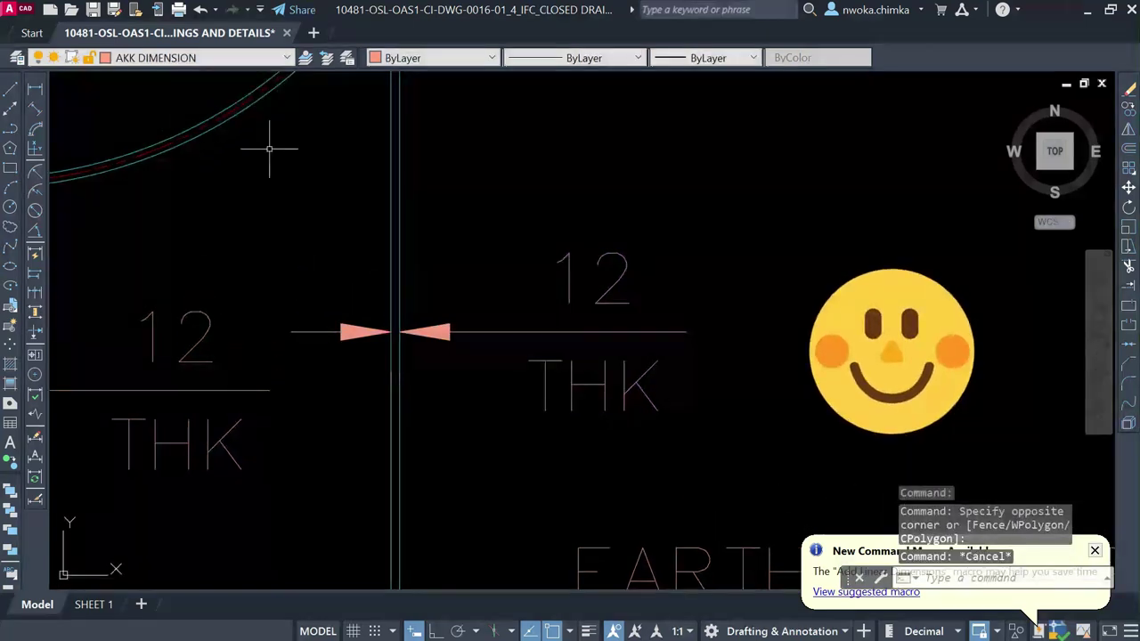
Step: Add a second horizontal linear dimension across the outer vertical plate's thickness, above the existing 12 THK callout
left_click(35, 91)
middle_click_drag(530, 177, 512, 291)
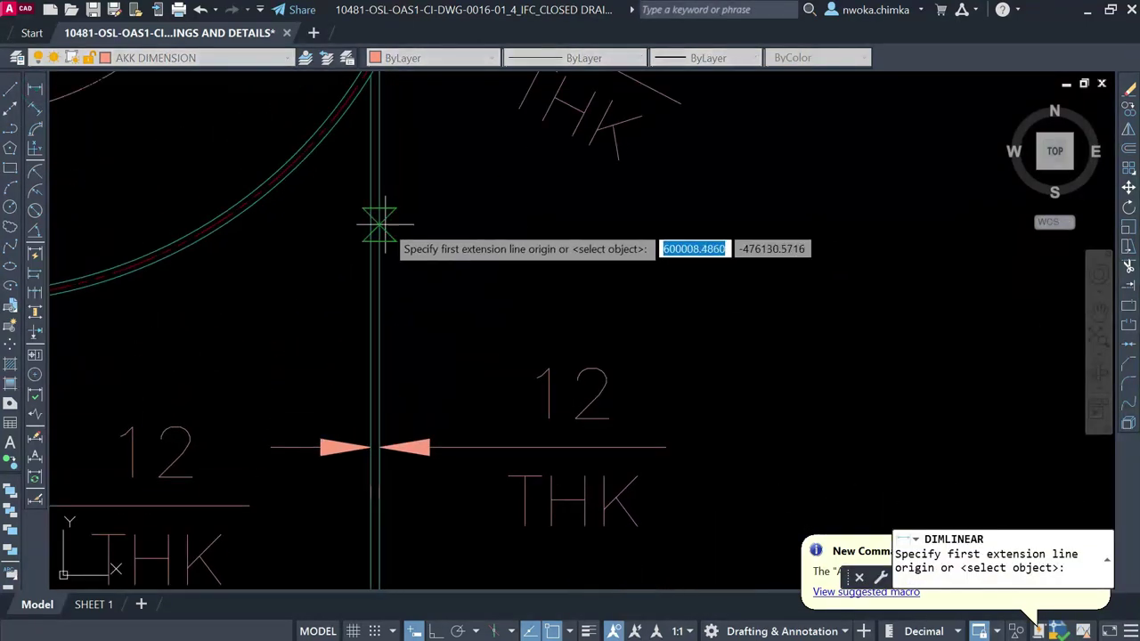
scroll(390, 226, "up", 1)
left_click(361, 318)
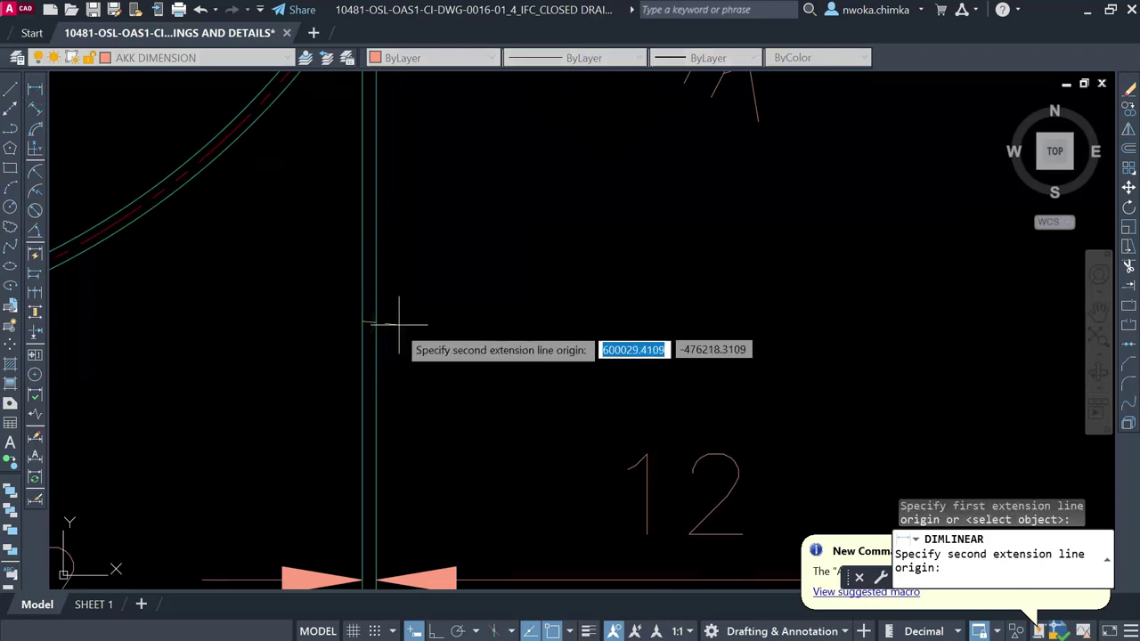
left_click(375, 322)
left_click(424, 330)
Step: Move the second outer plate dimension's text to the right of the plate, above its dimension line
left_click(590, 255)
left_click(490, 400)
left_click(369, 240)
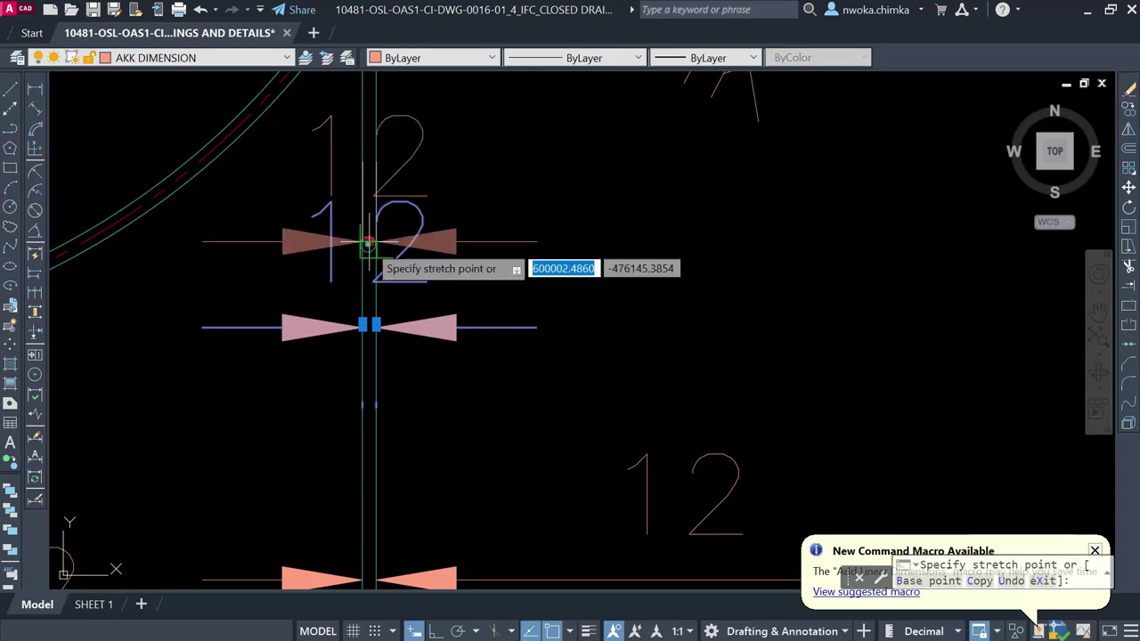
left_click(557, 315)
key("Escape")
Step: Append \XTHK to the upper outer plate dimension's text, placing THK beneath its dimension line
middle_click_drag(701, 295, 705, 209)
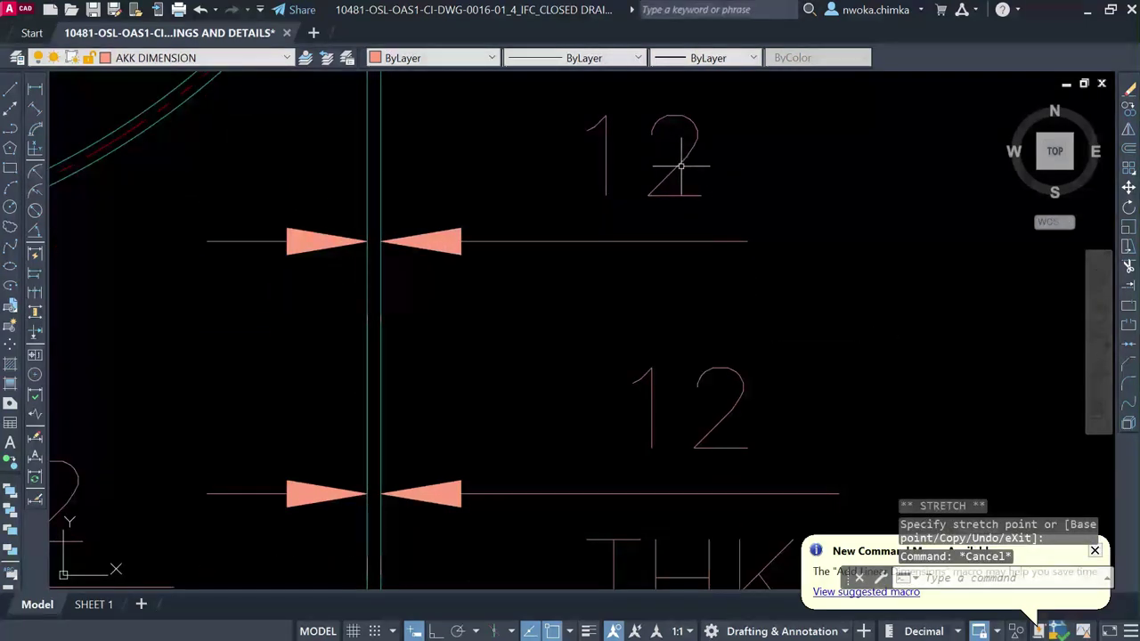
double_click(653, 156)
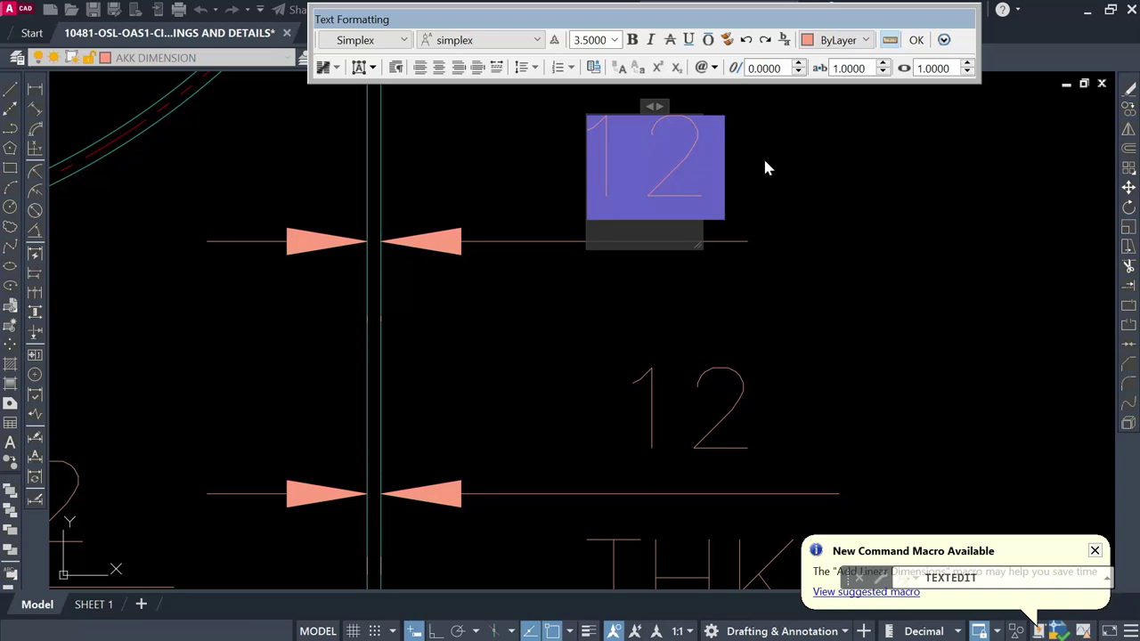
type("\\")
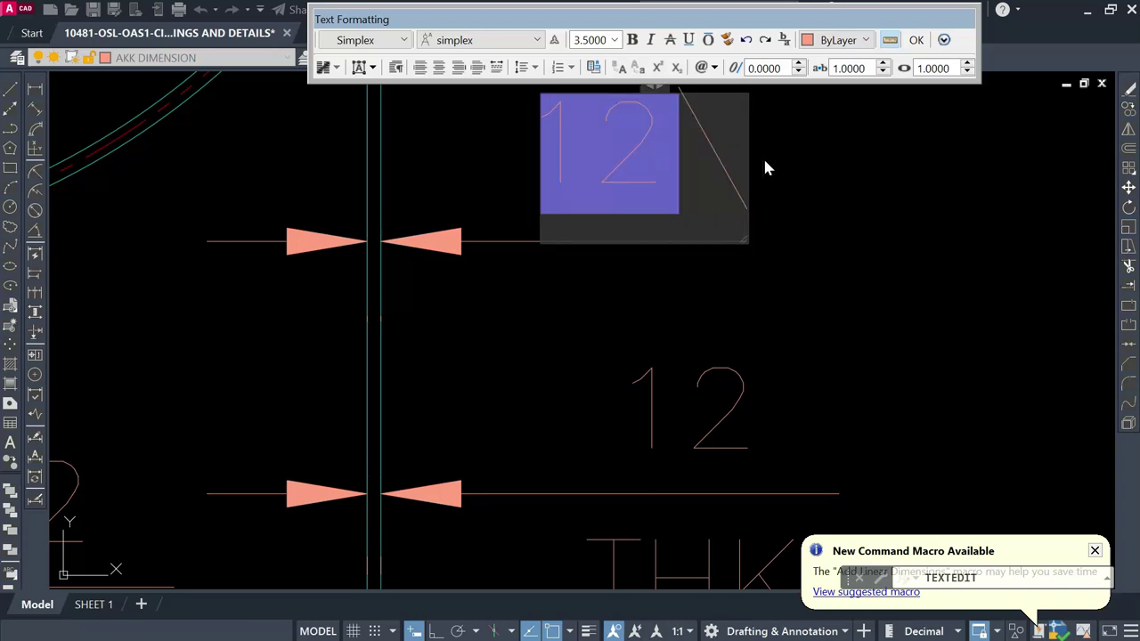
type("X")
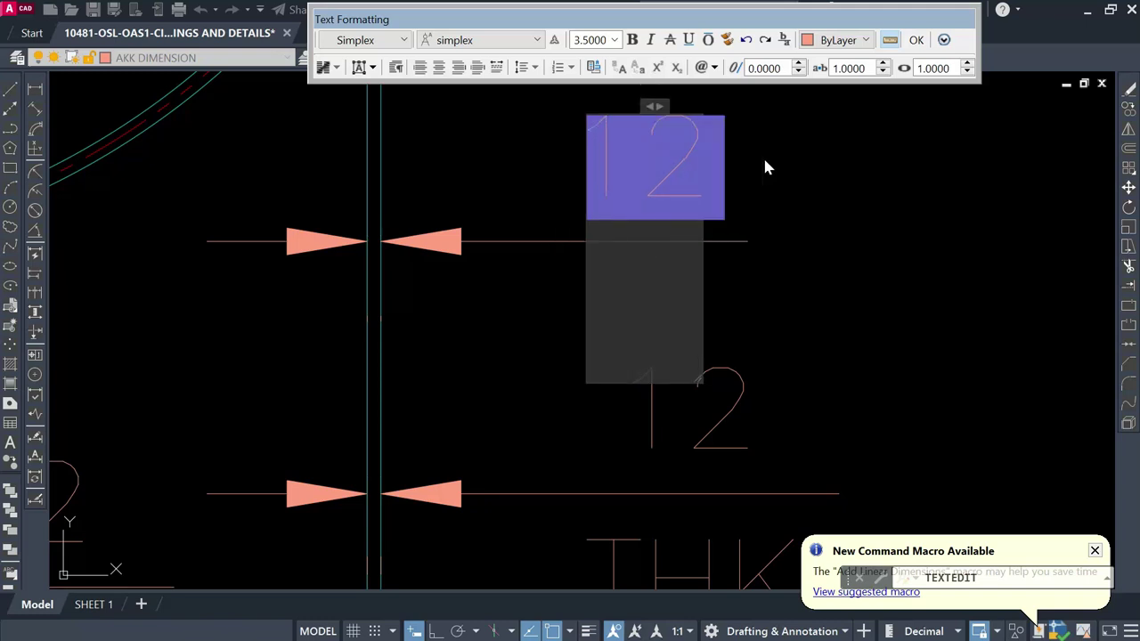
type("THK")
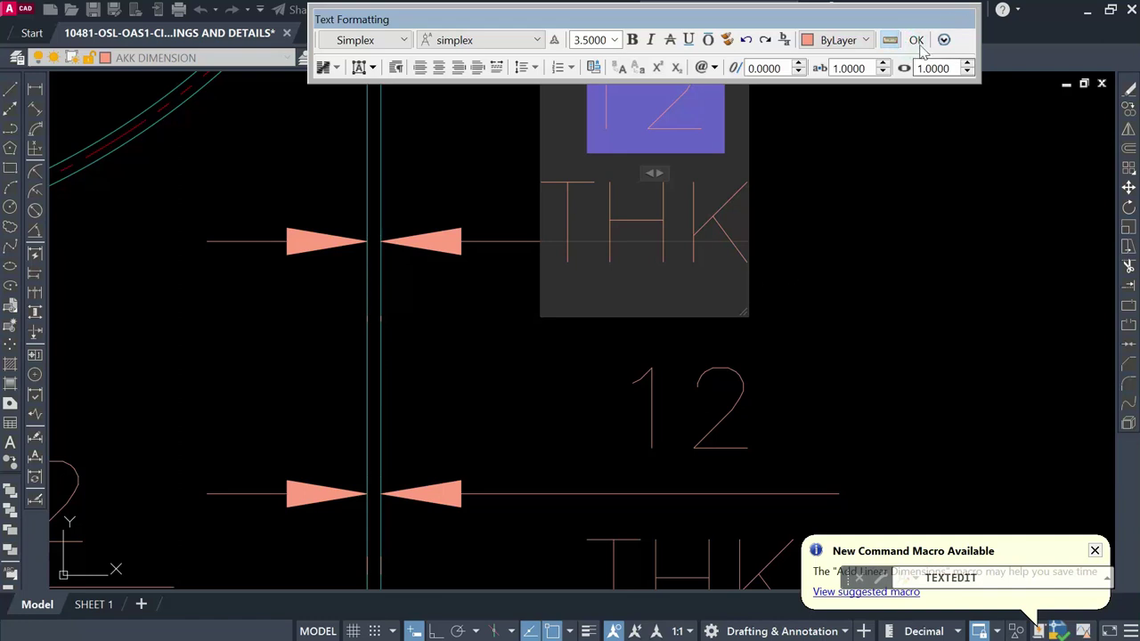
left_click(918, 42)
scroll(686, 205, "down", 2)
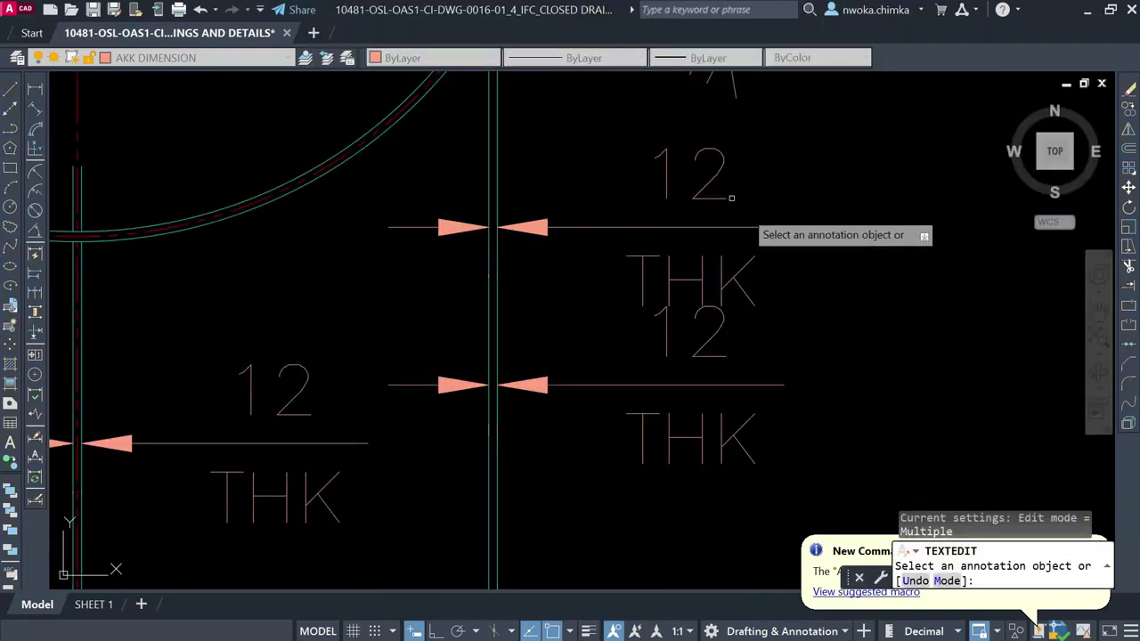
key("Escape")
Step: Erase the lower of the two thickness callouts on the outer vertical plate
left_click(809, 335)
left_click(754, 428)
type("E")
key("Return")
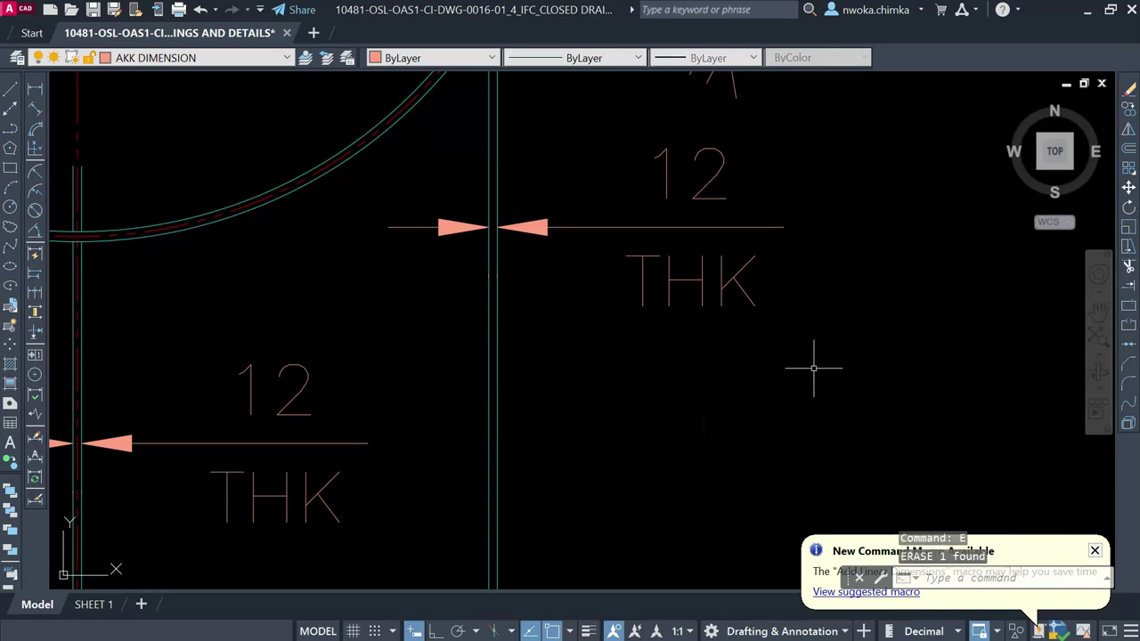
scroll(460, 313, "down", 2)
scroll(425, 375, "up", 2)
left_click(447, 318)
left_click(351, 413)
key("Escape")
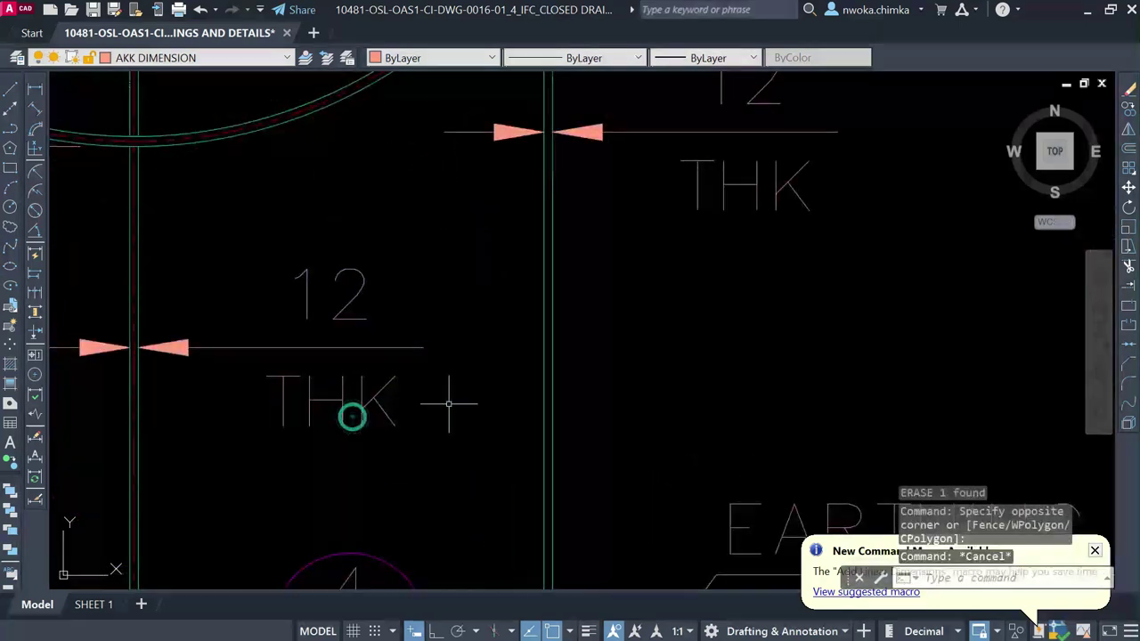
Step: Erase the remaining thickness callout on the fixed saddle's outer vertical plate
scroll(496, 390, "down", 2)
left_click(658, 267)
left_click(591, 345)
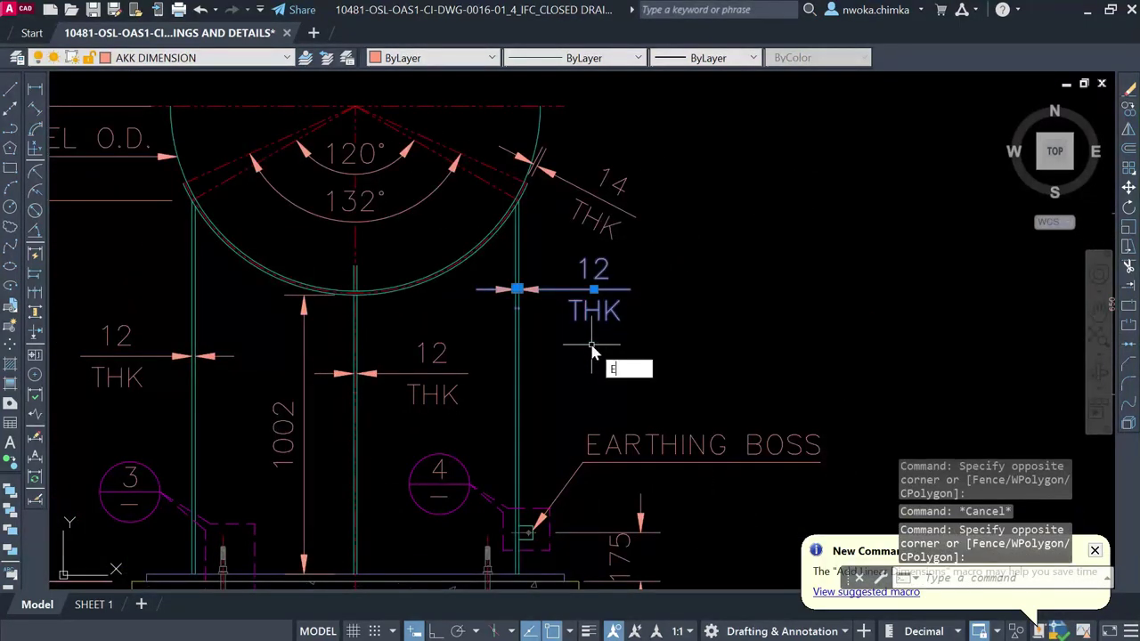
type("E")
key("Return")
Step: Examine the callouts on the saddle anchor bolt, earthing cable hold plate and fixed base plate details
scroll(439, 328, "down", 2)
middle_click_drag(540, 347, 329, 308)
middle_click_drag(751, 379, 625, 295)
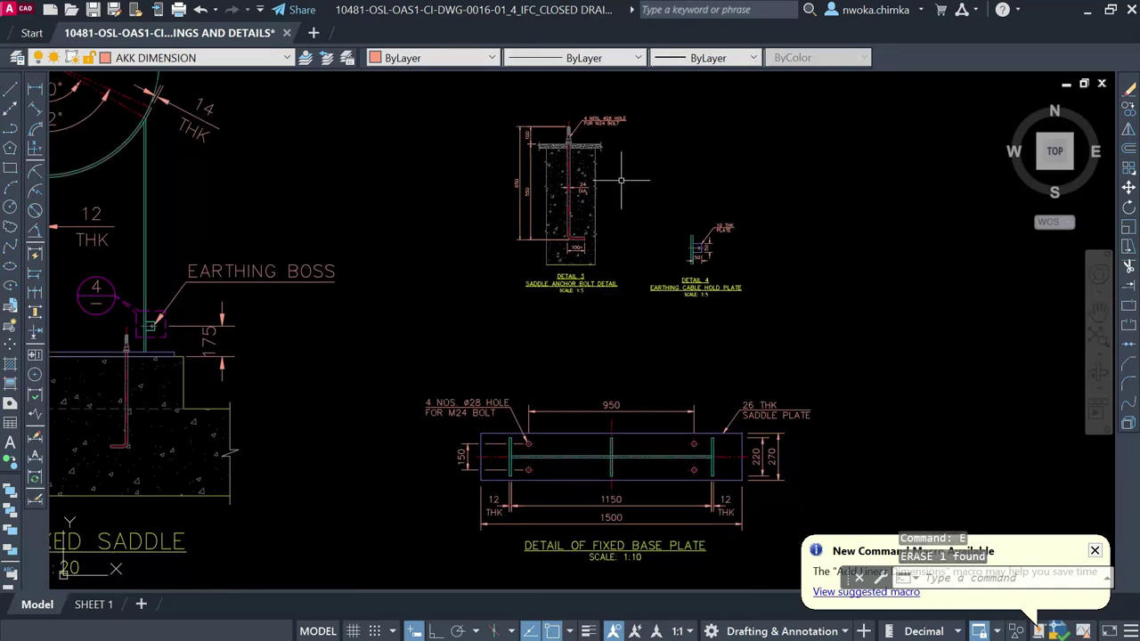
scroll(590, 127, "up", 10)
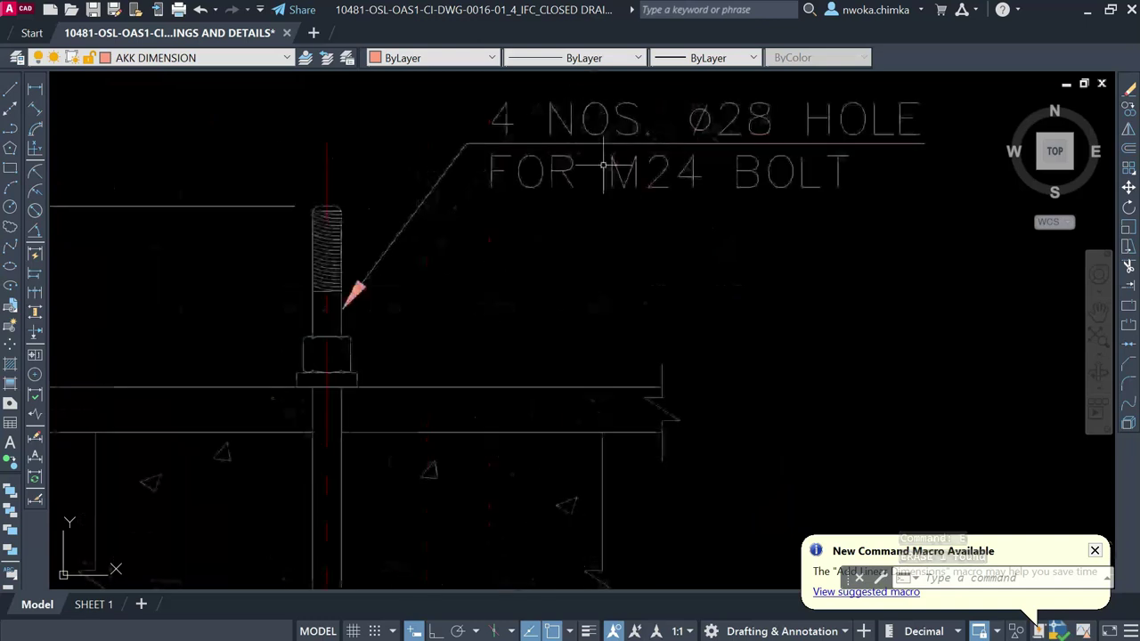
scroll(561, 153, "down", 8)
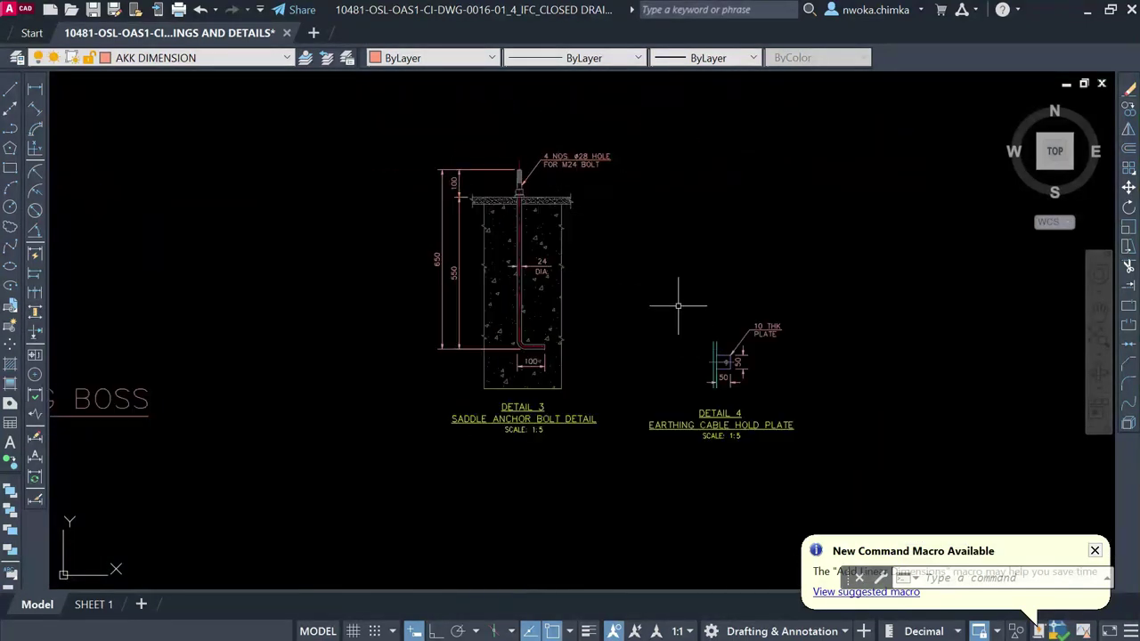
middle_click_drag(795, 316, 769, 247)
scroll(769, 246, "up", 3)
scroll(654, 208, "down", 4)
middle_click_drag(651, 311, 657, 265)
scroll(619, 434, "up", 4)
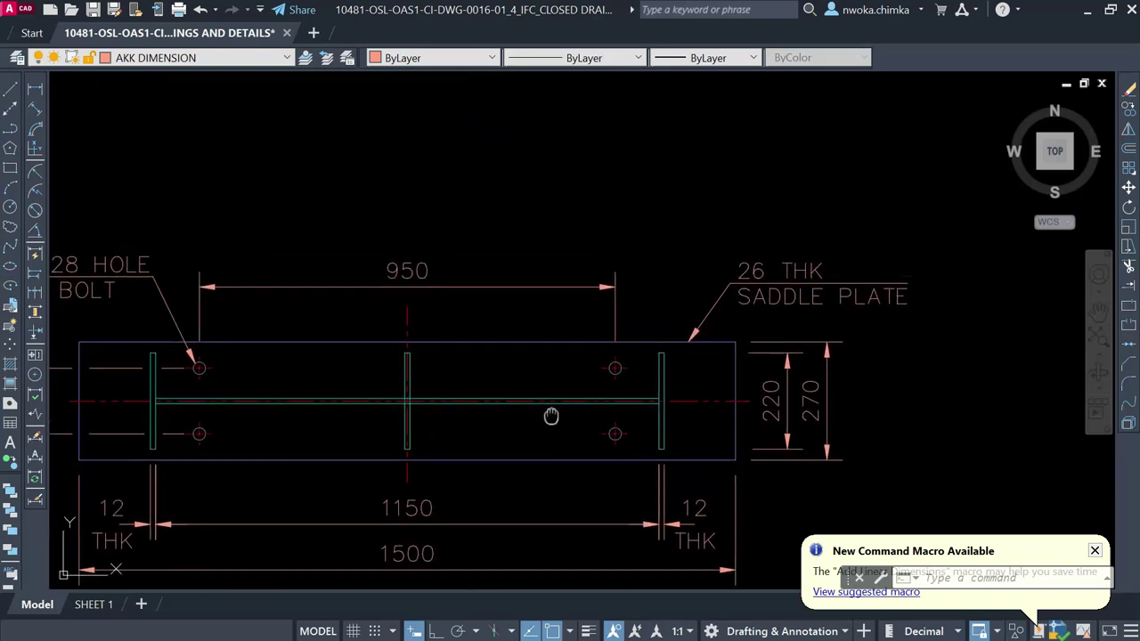
middle_click_drag(552, 416, 664, 426)
scroll(602, 398, "up", 2)
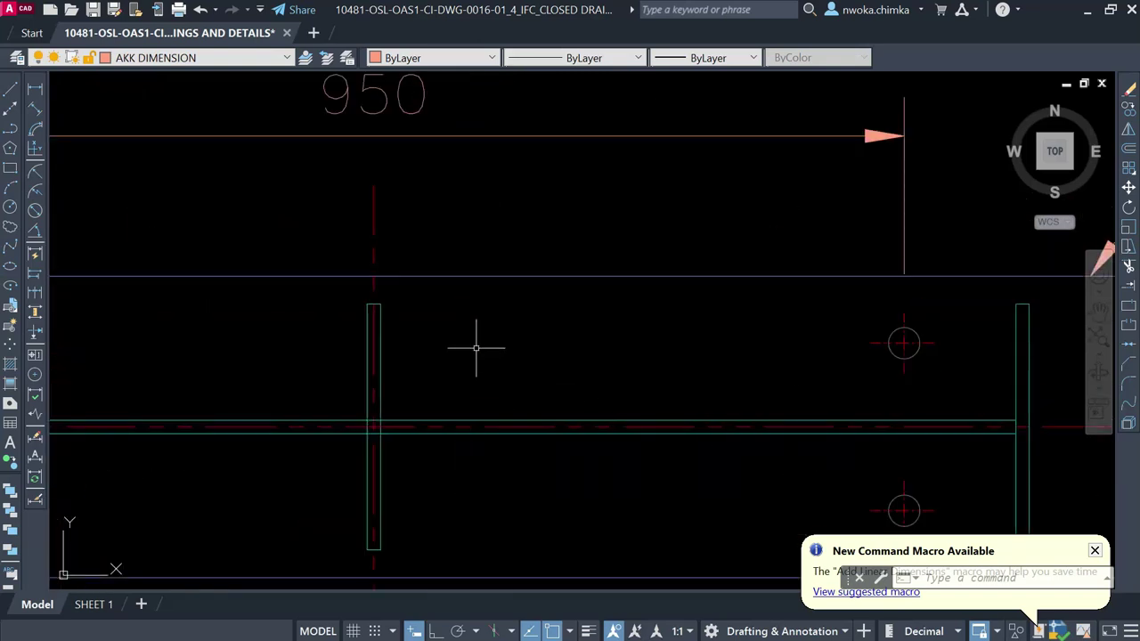
Step: Draw a quick leader without text from the fixed base plate's central stiffener, rising above the 950 dimension to a horizontal landing
type("ql")
key("Return")
middle_click_drag(387, 308, 360, 363)
scroll(360, 363, "up", 4)
left_click(348, 413)
scroll(570, 294, "down", 4)
middle_click_drag(631, 218, 472, 387)
scroll(471, 386, "down", 1)
middle_click_drag(533, 267, 522, 314)
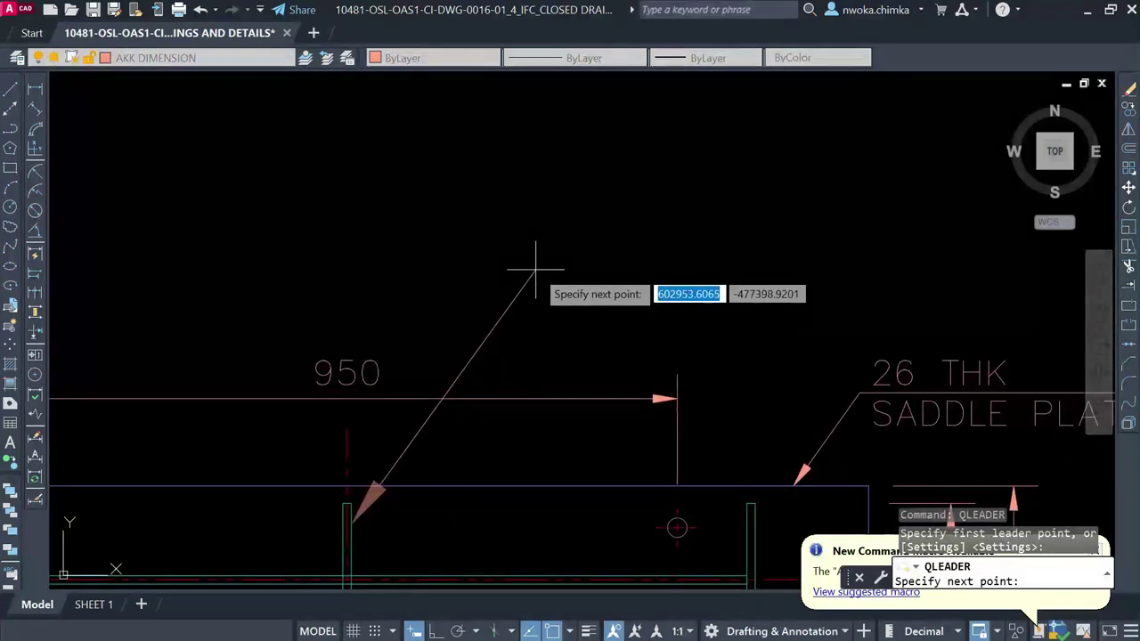
left_click(541, 266)
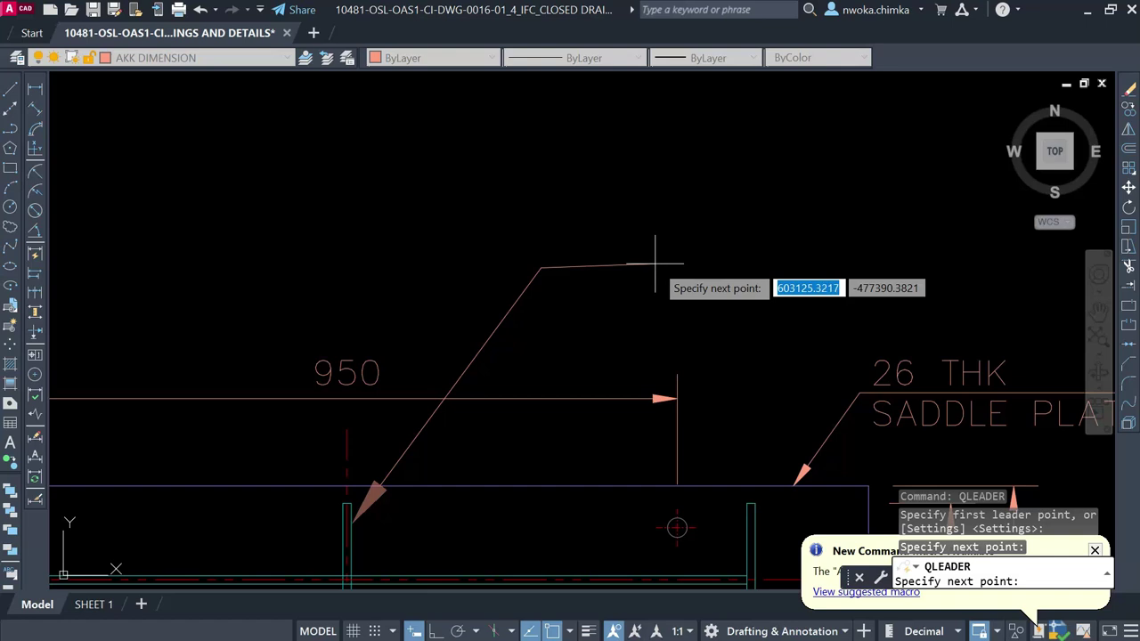
key("F8")
left_click(673, 264)
key("Escape")
Step: Check the central stiffener's thickness in the fixed base plate detail with a linear dimension, without placing it
scroll(677, 292, "down", 2)
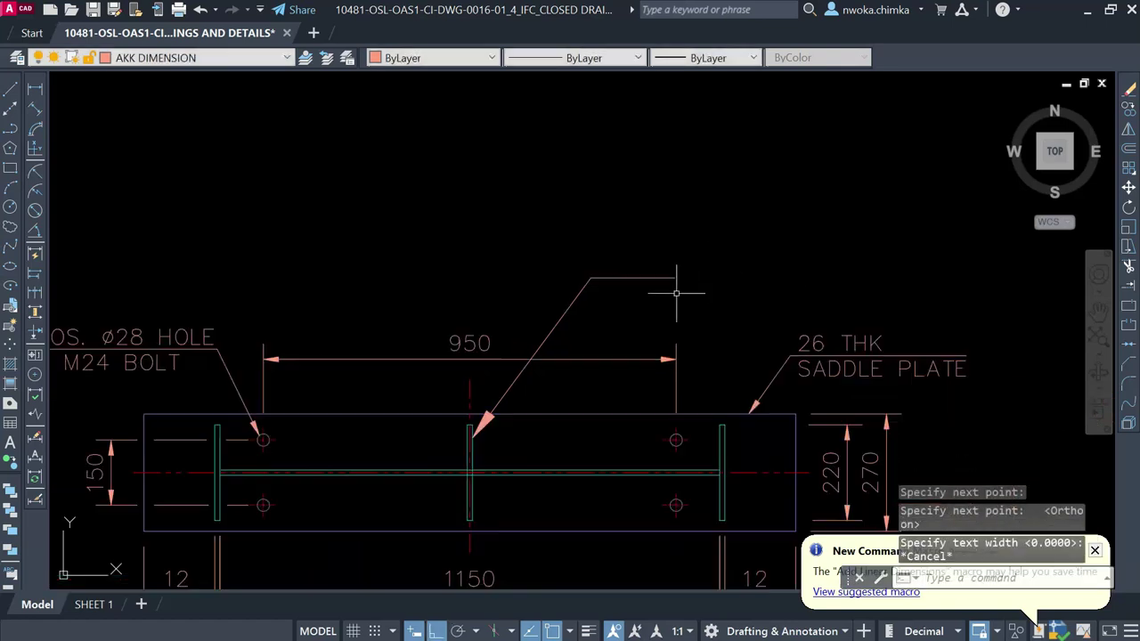
scroll(434, 432, "up", 2)
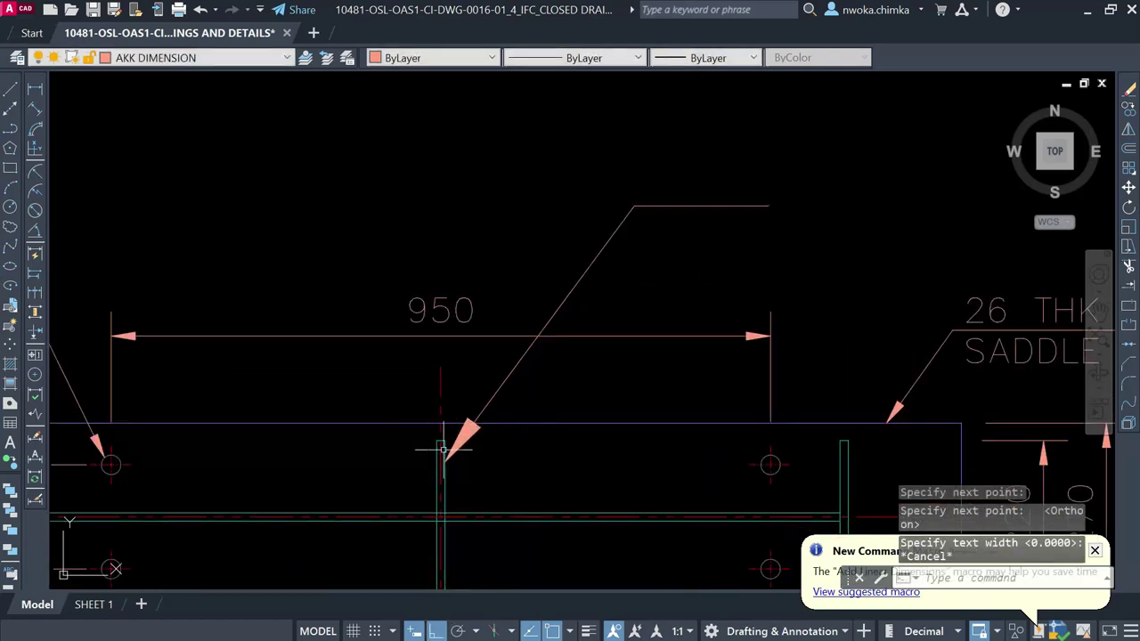
left_click(36, 89)
scroll(438, 479, "up", 5)
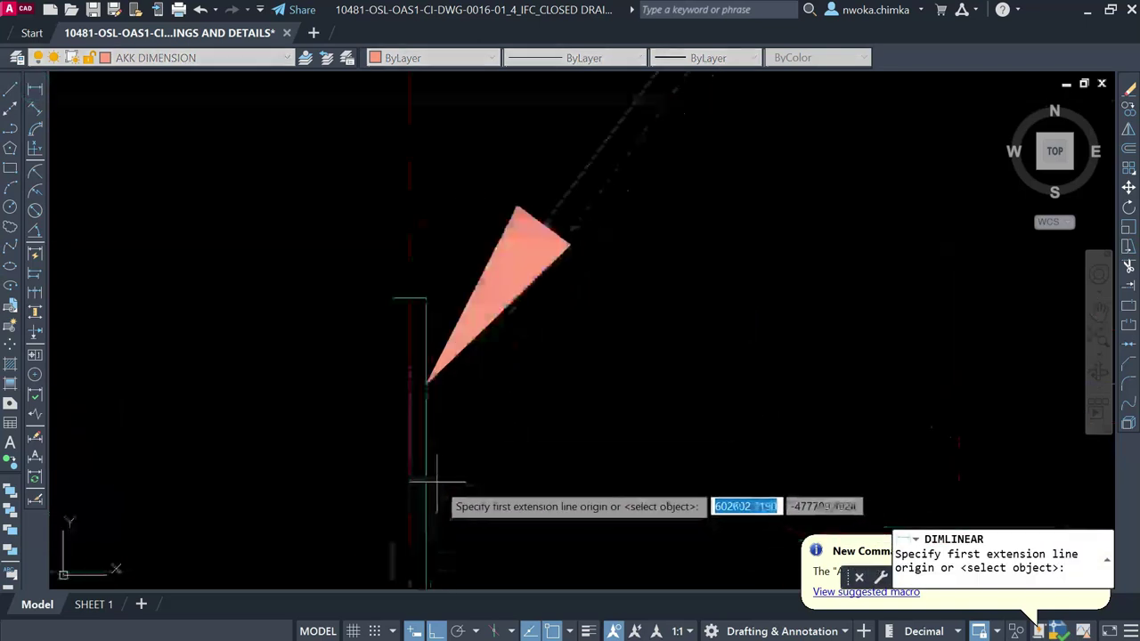
left_click(392, 479)
left_click(425, 476)
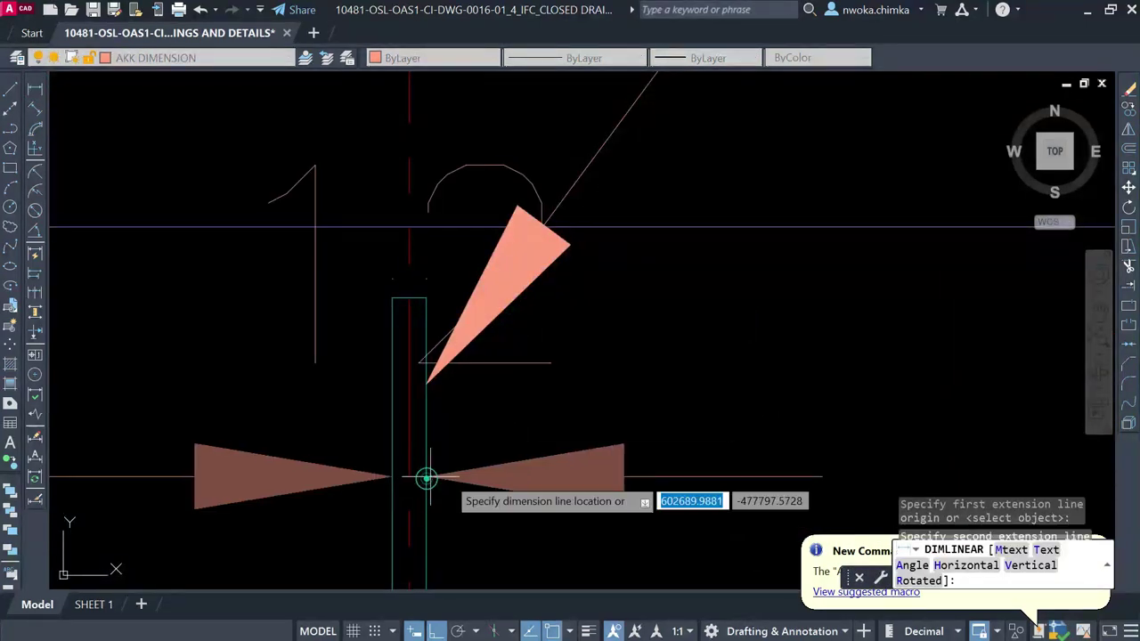
scroll(482, 488, "down", 2)
scroll(483, 488, "down", 2)
scroll(529, 451, "down", 4)
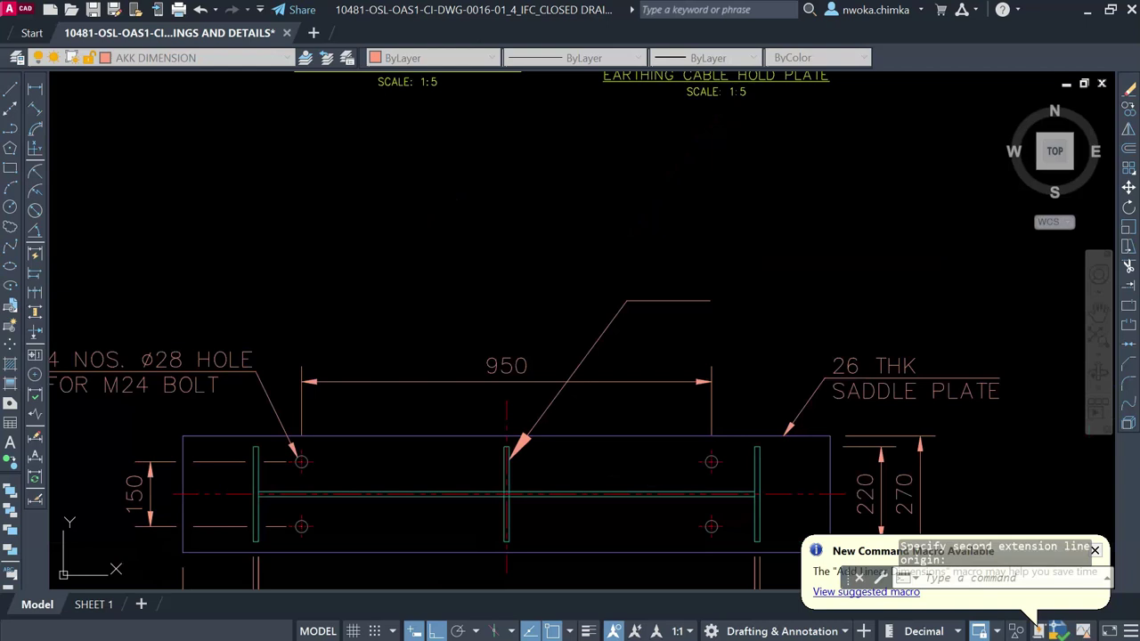
key("Escape")
Step: Try to match the new leader's properties to those of the 950 dimension
scroll(642, 436, "up", 2)
type("ma")
key("Return")
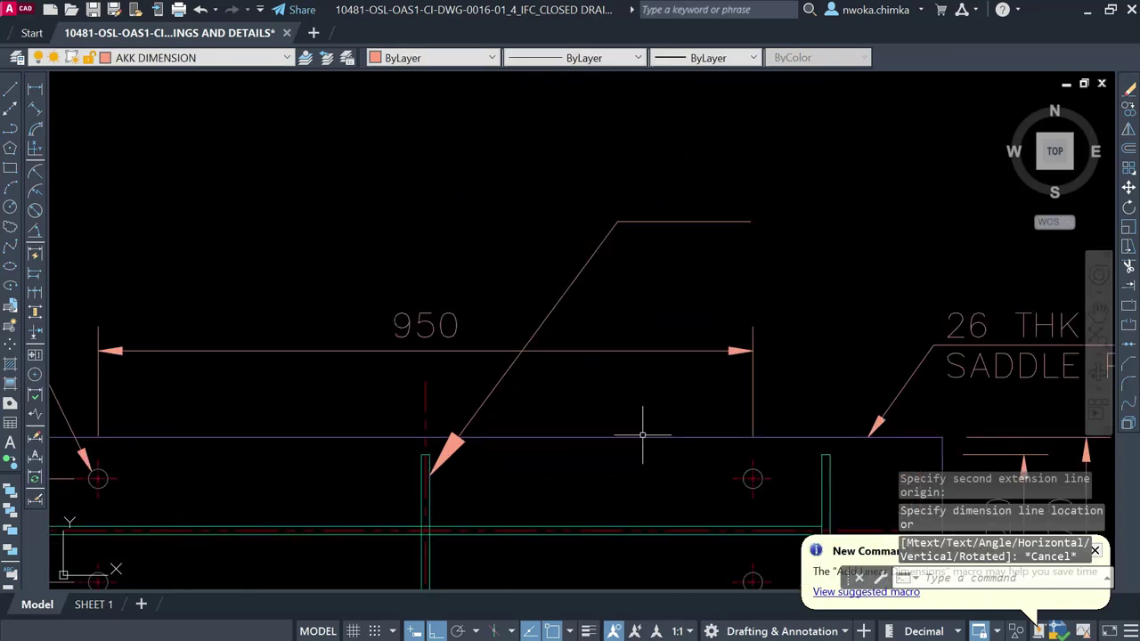
left_click(733, 350)
left_click(673, 299)
left_click(570, 226)
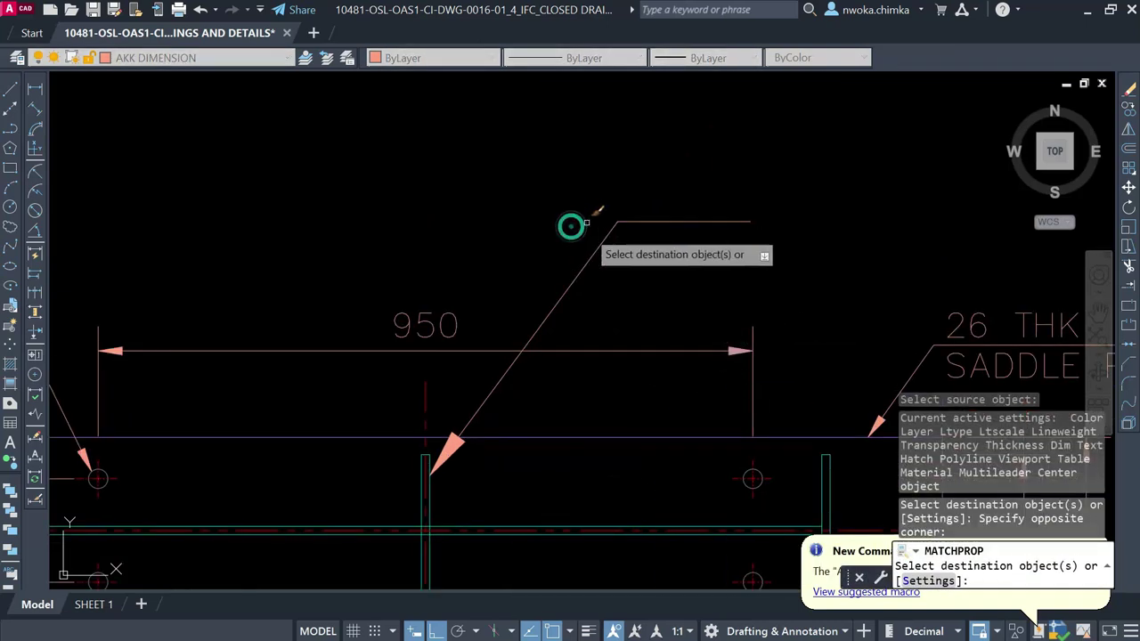
key("Escape")
left_click(630, 283)
left_click(541, 226)
key("Escape")
Step: Make AKK DIM 10 the current dimension style
type("d")
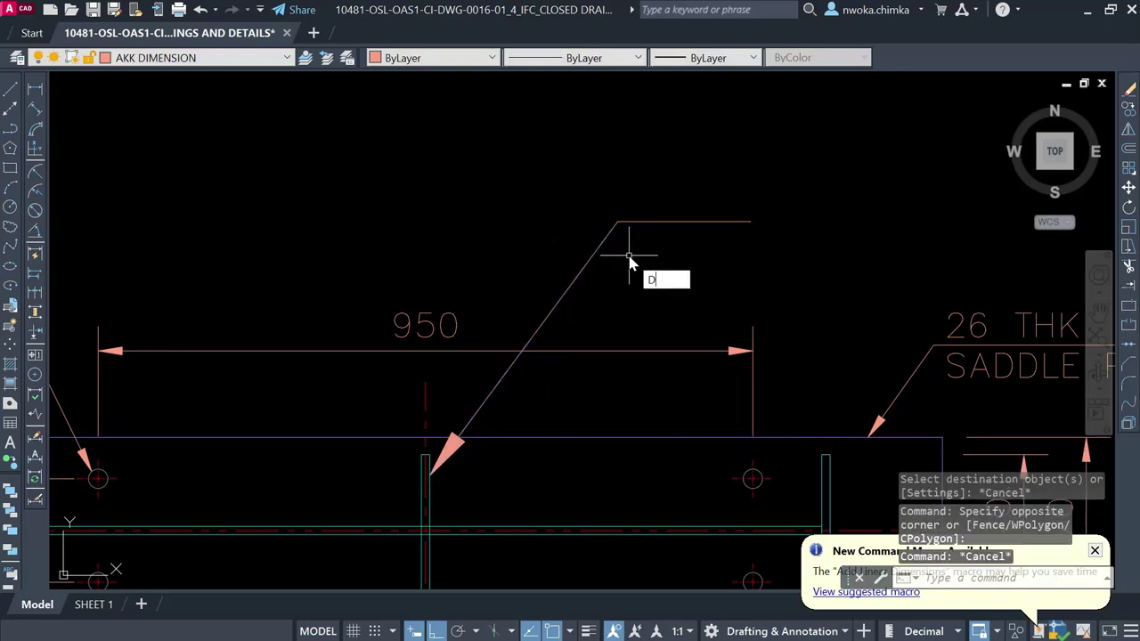
key("Return")
key("Escape")
scroll(622, 230, "down", 6)
scroll(611, 374, "up", 5)
middle_click_drag(611, 374, 594, 437)
type("d")
key("Return")
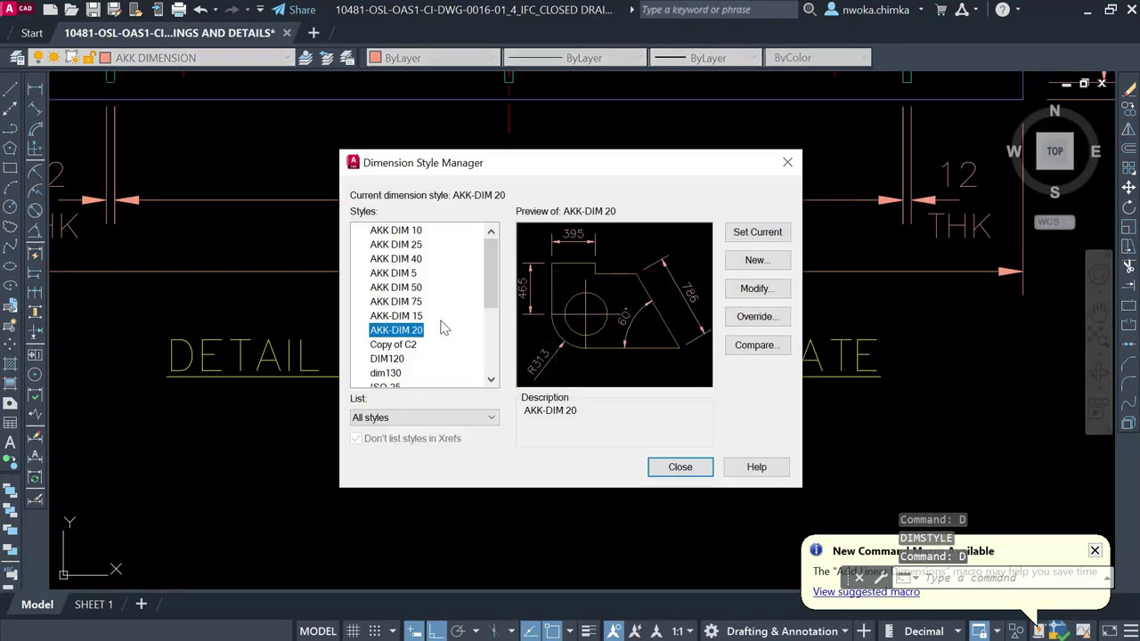
left_click(417, 230)
left_click(757, 232)
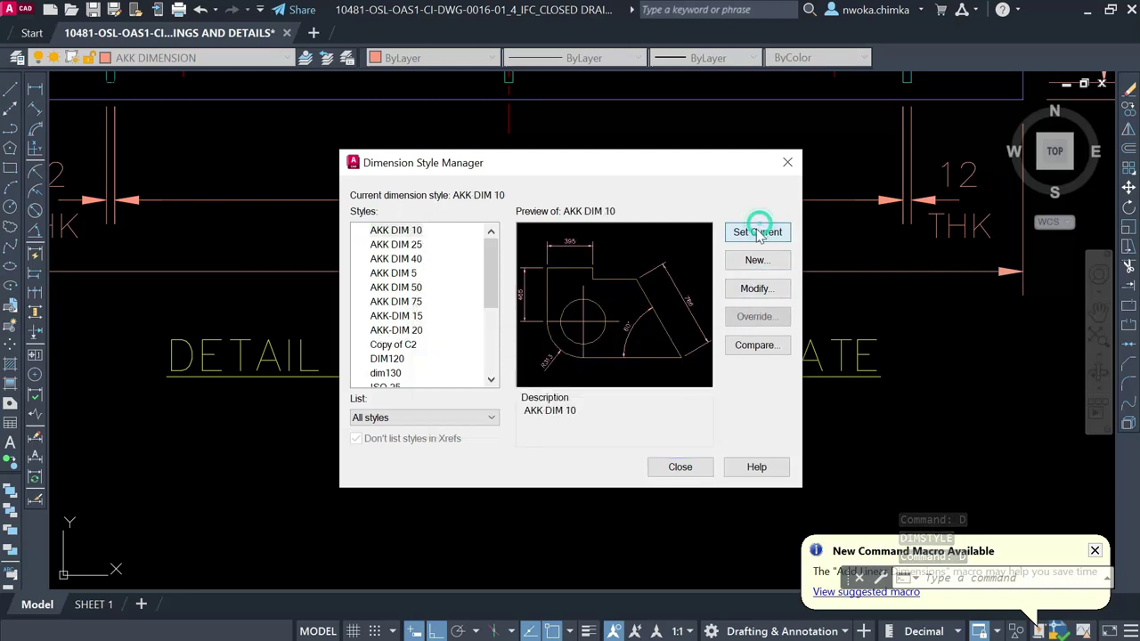
left_click(699, 472)
Step: Erase the oversized leader pointing to the fixed base plate's central stiffener
scroll(714, 409, "down", 2)
middle_click_drag(720, 181, 649, 289)
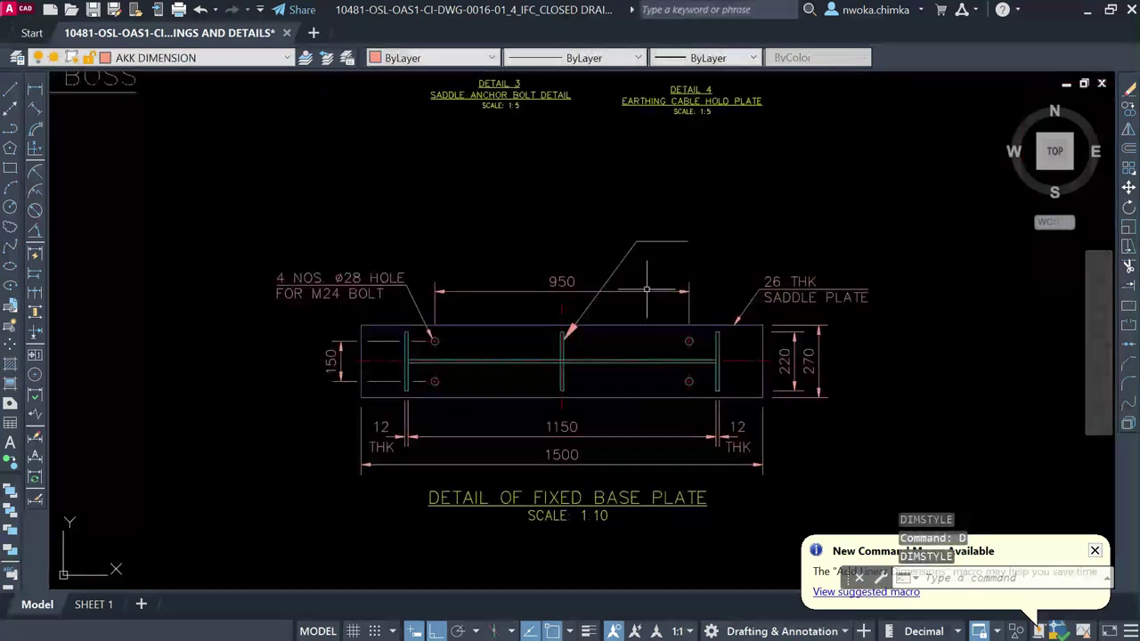
scroll(648, 283, "up", 2)
left_click(651, 241)
left_click(579, 176)
type("E")
key("Return")
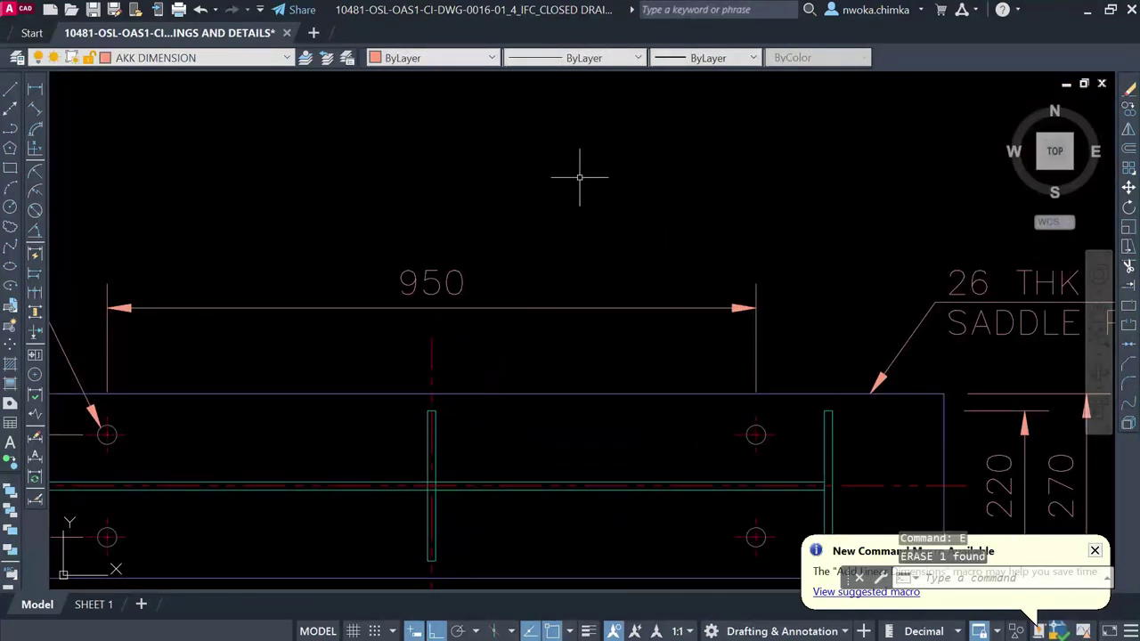
Step: Draw a quick leader without text from the fixed base plate's central stiffener to a short horizontal landing above the 950 dimension
type("QLEADER")
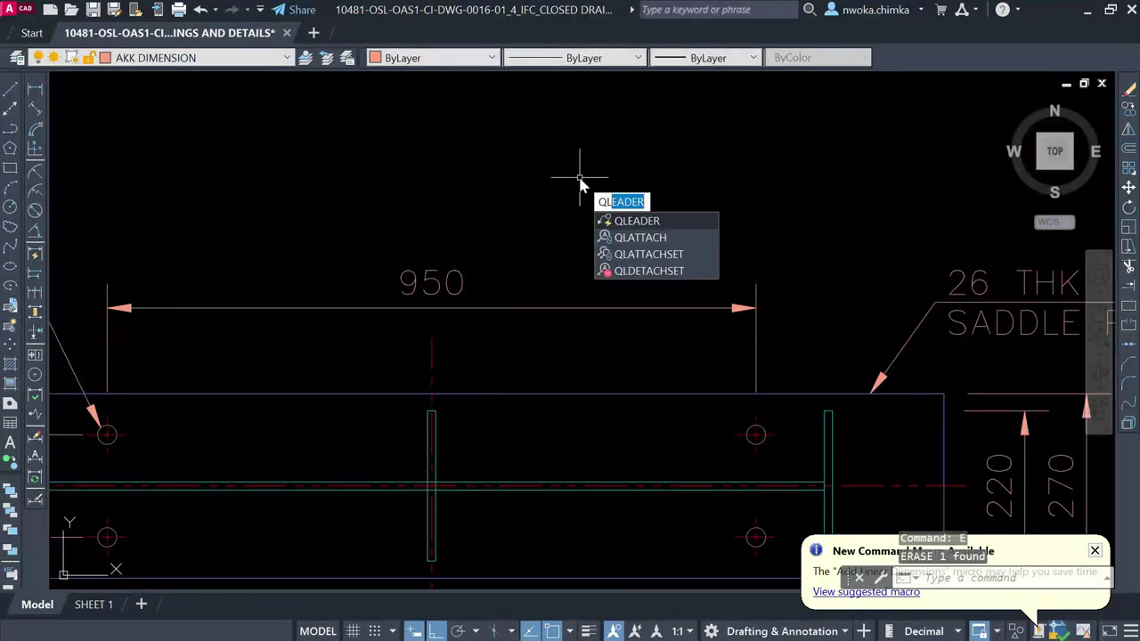
key("Return")
scroll(482, 413, "up", 2)
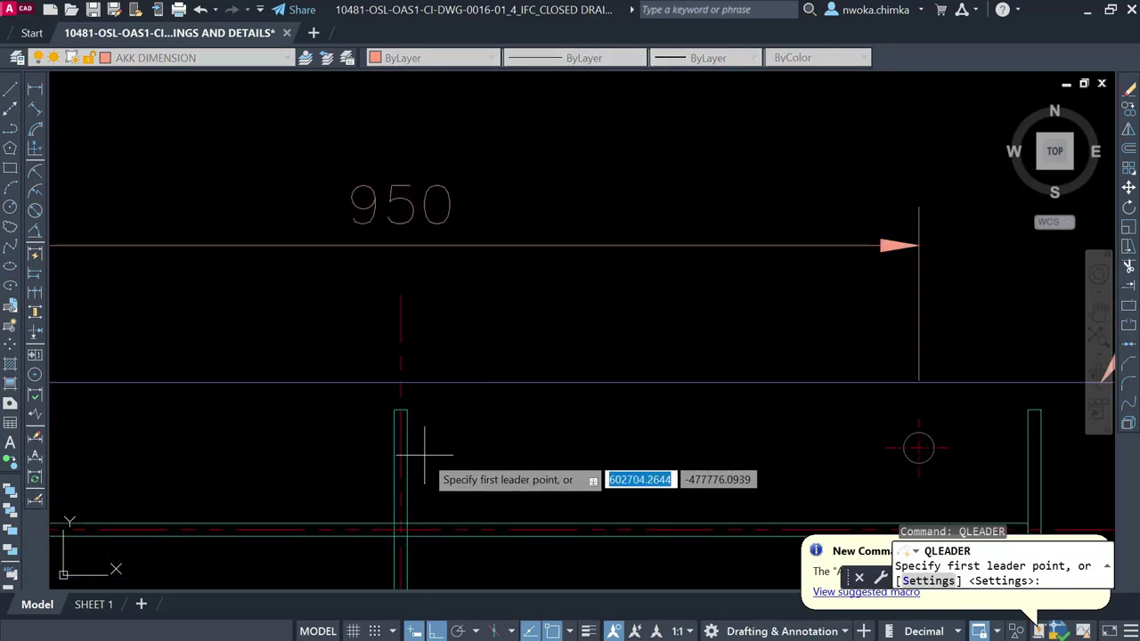
left_click(402, 454)
middle_click_drag(587, 301, 455, 408)
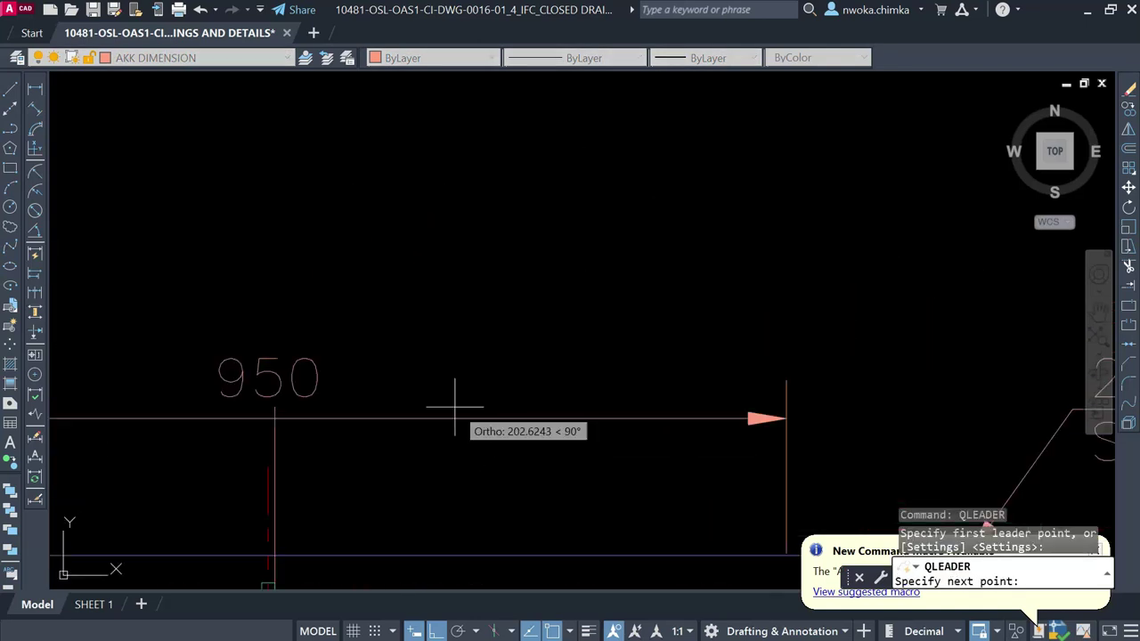
scroll(499, 325, "down", 2)
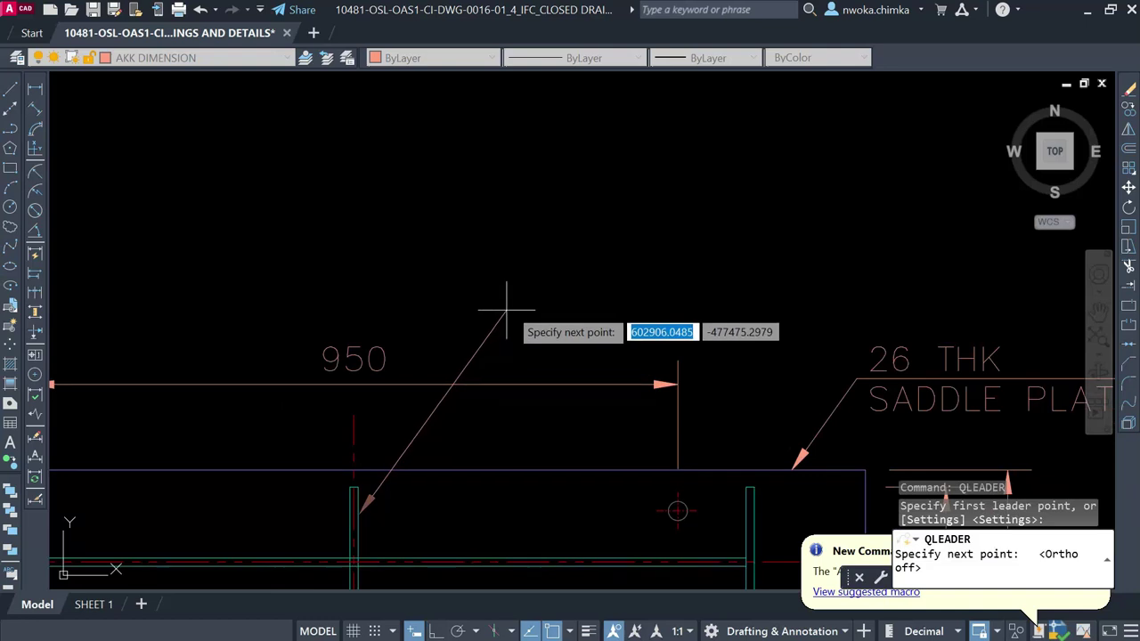
left_click(523, 268)
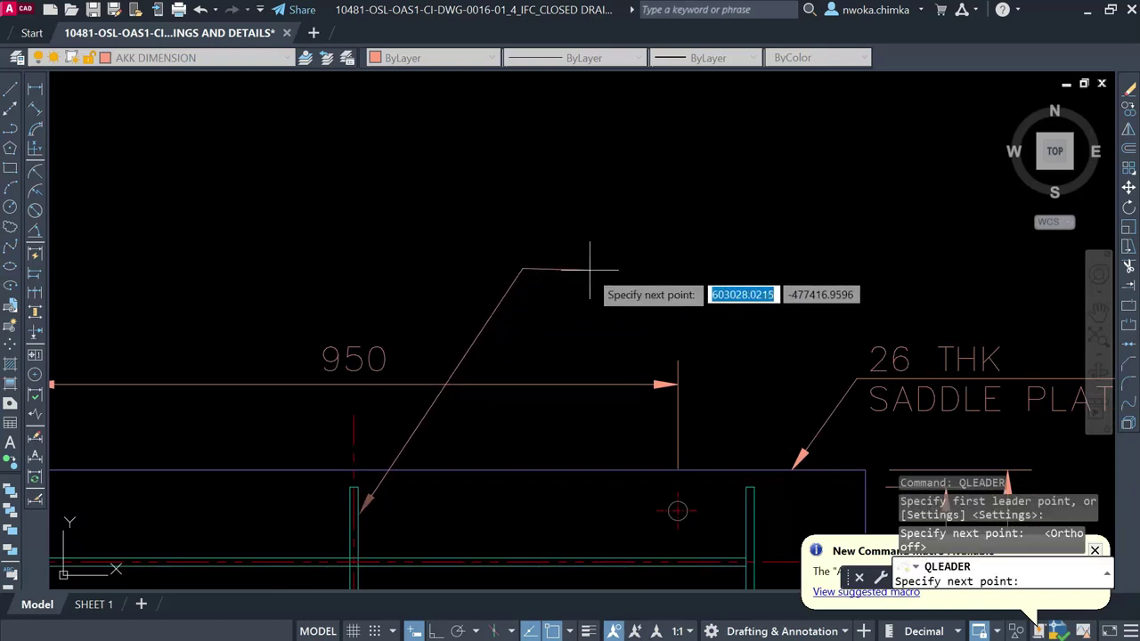
key("F8")
left_click(584, 270)
key("Escape")
mouse_move(600, 282)
middle_mouse_down()
mouse_move(533, 342)
mouse_move(538, 246)
middle_mouse_up()
scroll(538, 247, "up", 2)
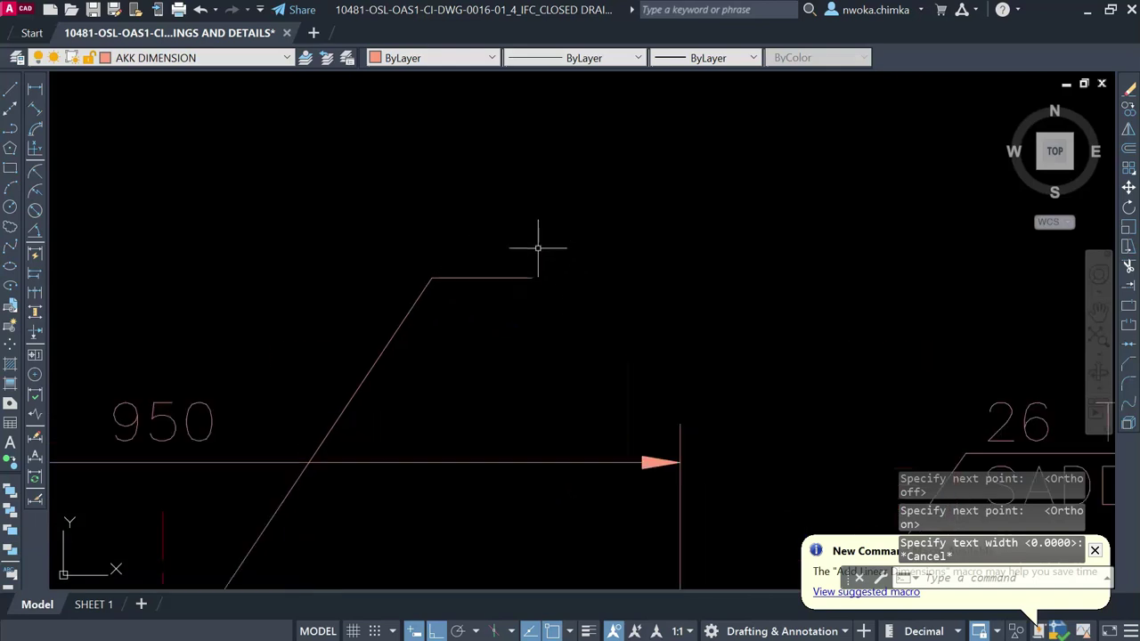
scroll(542, 252, "down", 2)
scroll(525, 277, "down", 2)
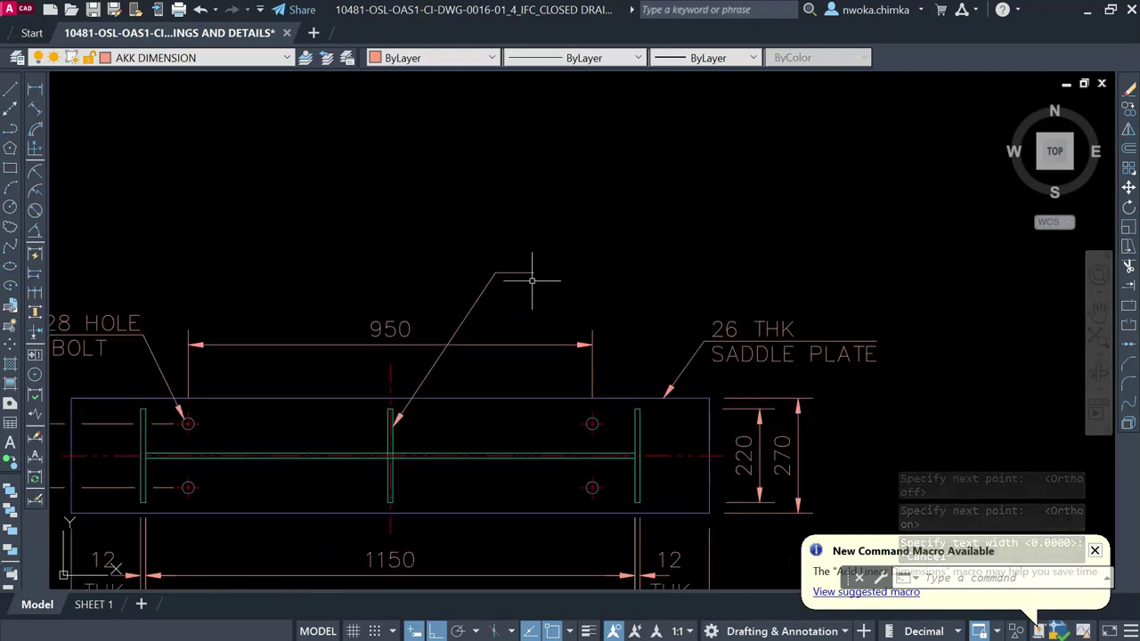
Step: Erase the new textless leader from the central stiffener
left_click(512, 302)
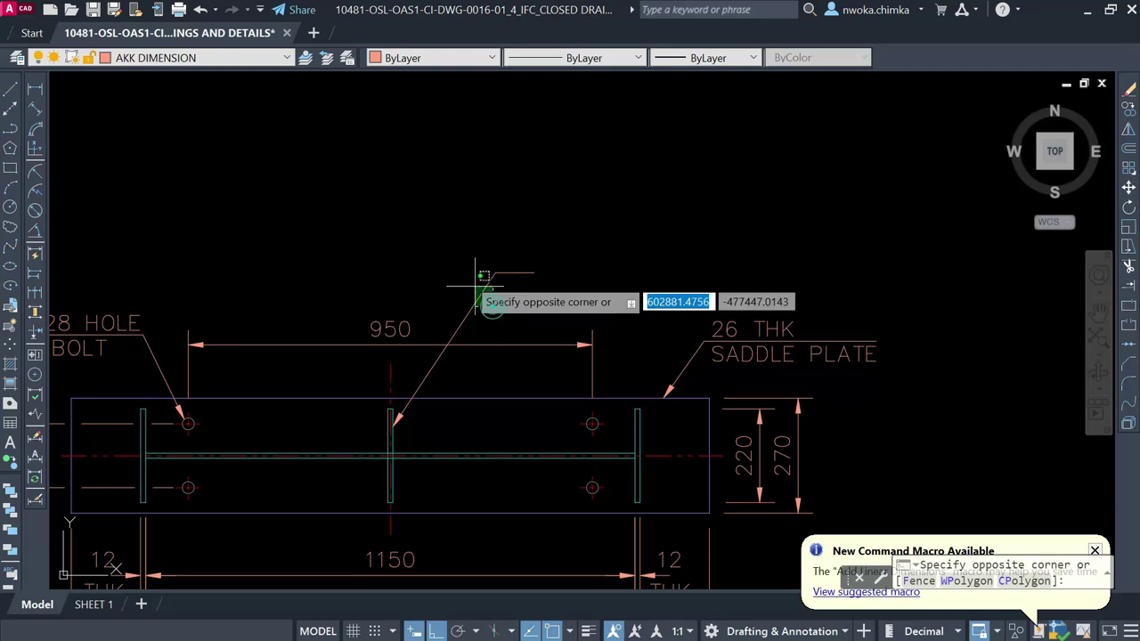
left_click(448, 262)
type("e")
key("Return")
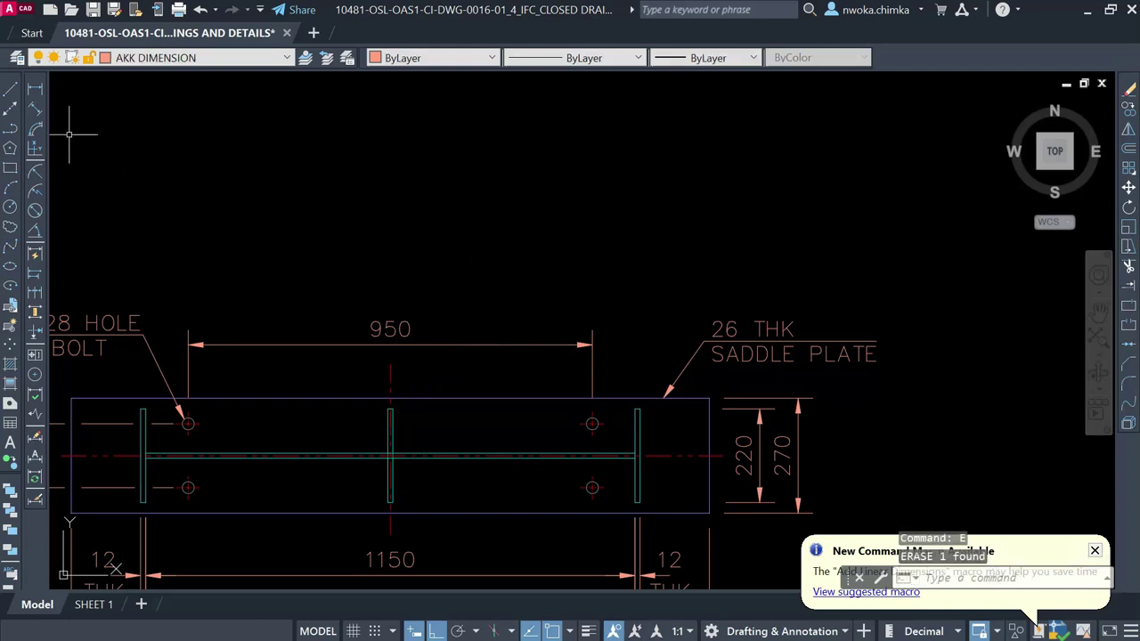
left_click(35, 90)
mouse_move(593, 357)
middle_mouse_down()
mouse_move(687, 331)
mouse_move(703, 347)
middle_mouse_up()
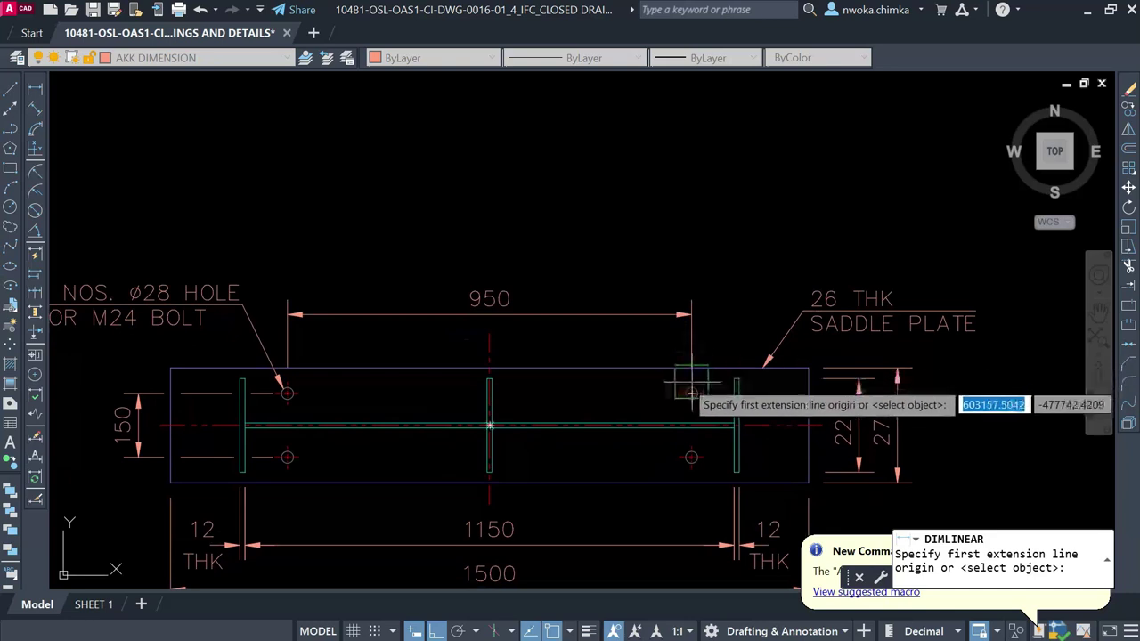
scroll(714, 311, "down", 2)
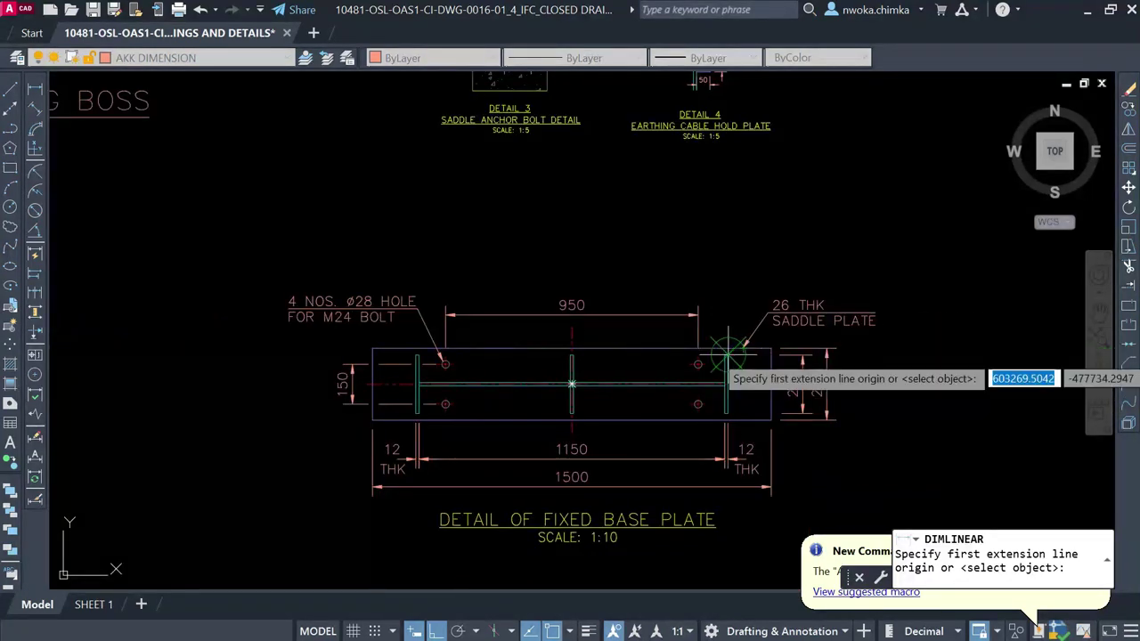
scroll(624, 299, "up", 2)
scroll(609, 343, "down", 2)
middle_click_drag(621, 329, 611, 385)
mouse_move(542, 348)
middle_mouse_down()
mouse_move(541, 506)
mouse_move(533, 456)
middle_mouse_up()
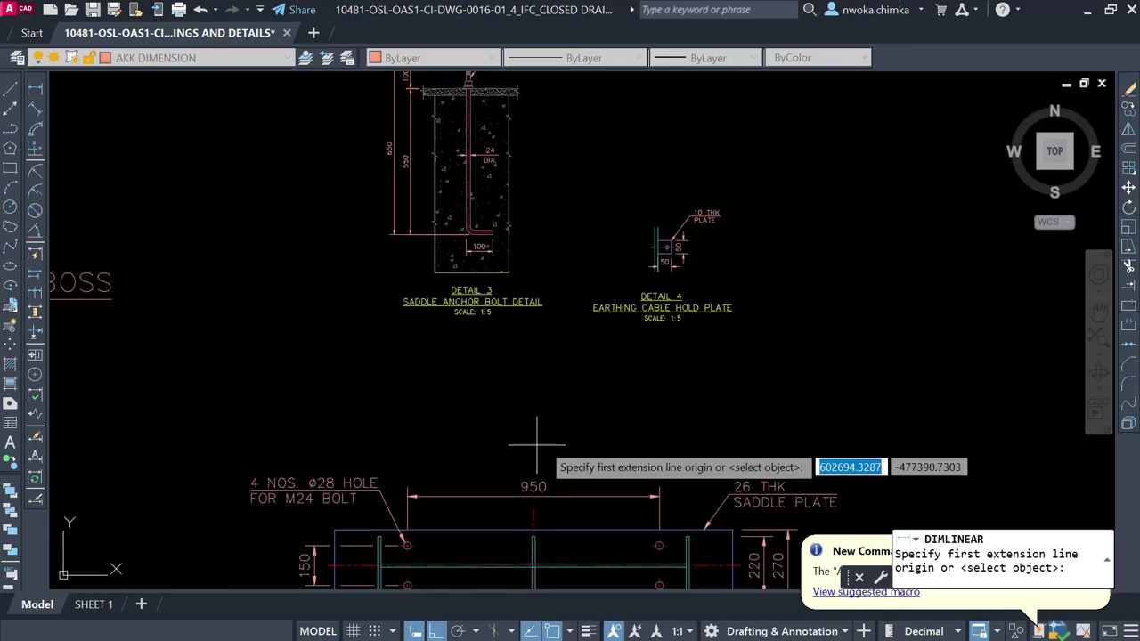
scroll(679, 256, "up", 8)
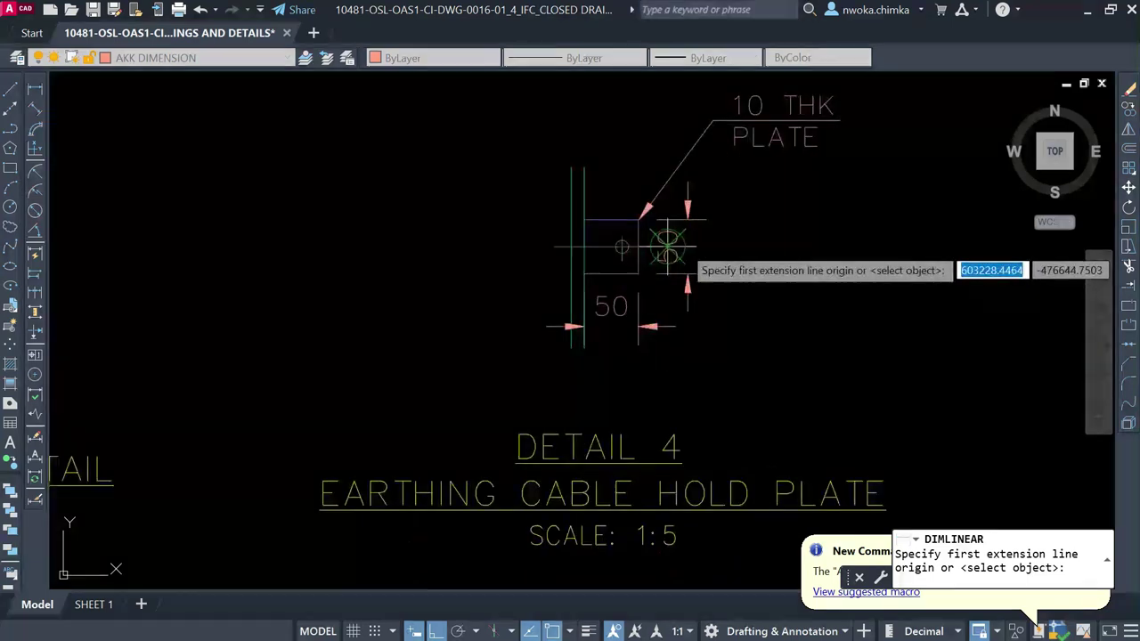
key("Escape")
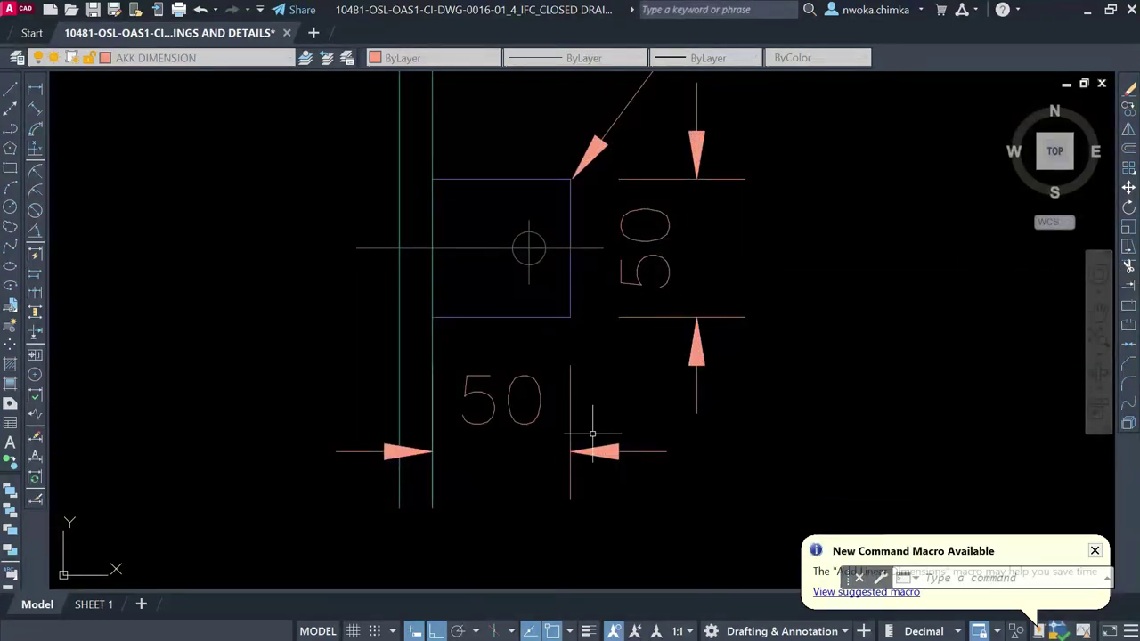
Step: Erase the horizontal 50 dimension below the plate in the earthing cable hold plate detail
left_click(615, 422)
left_click(576, 496)
type("E")
key("Return")
scroll(587, 365, "down", 3)
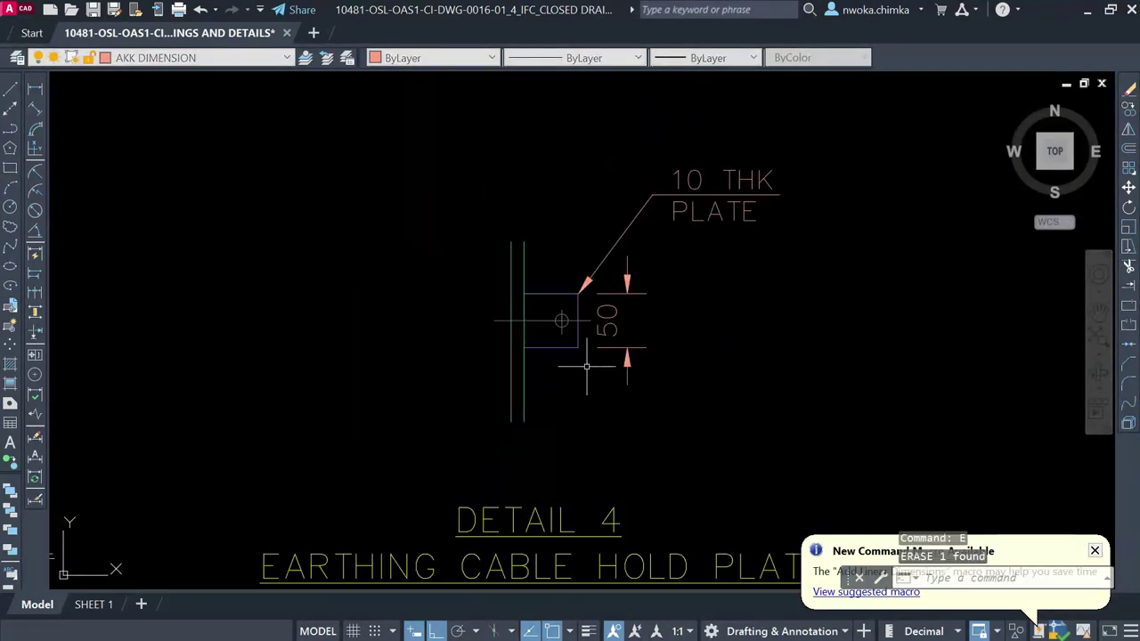
Step: Make AKK DIM 5 the current dimension style to suit the 1:5 detail
middle_click_drag(593, 537, 575, 337)
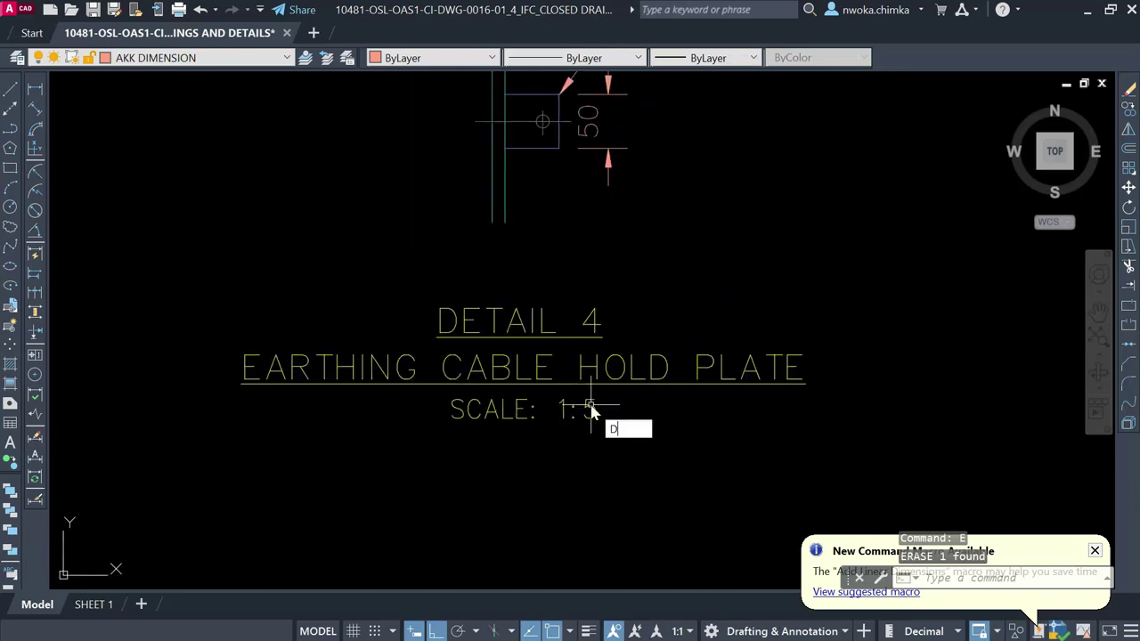
key("Return")
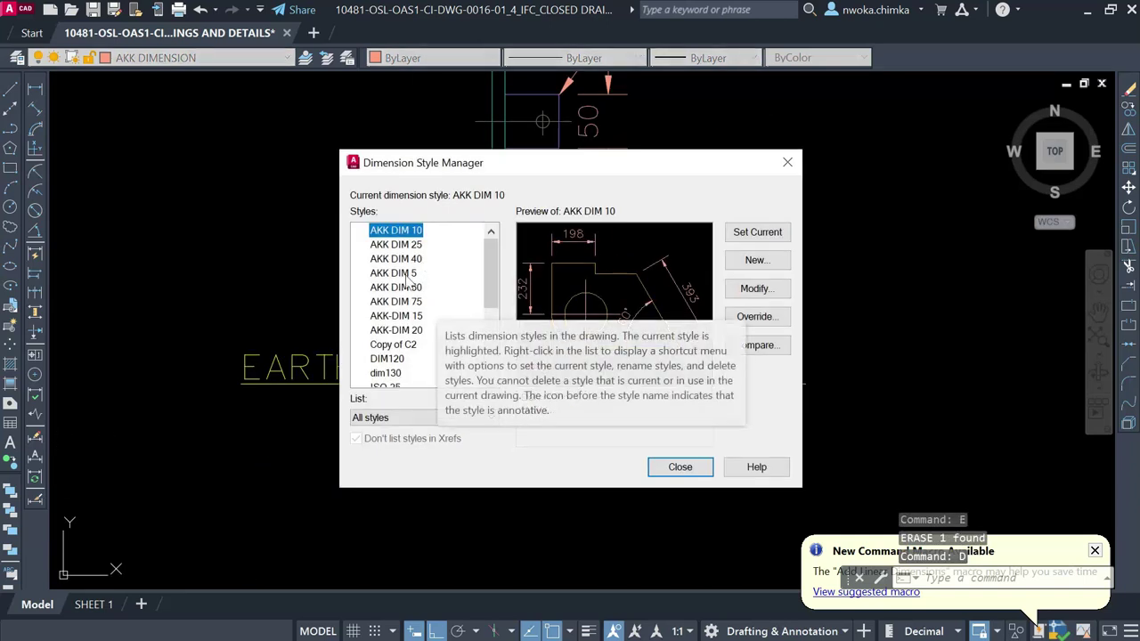
left_click(409, 274)
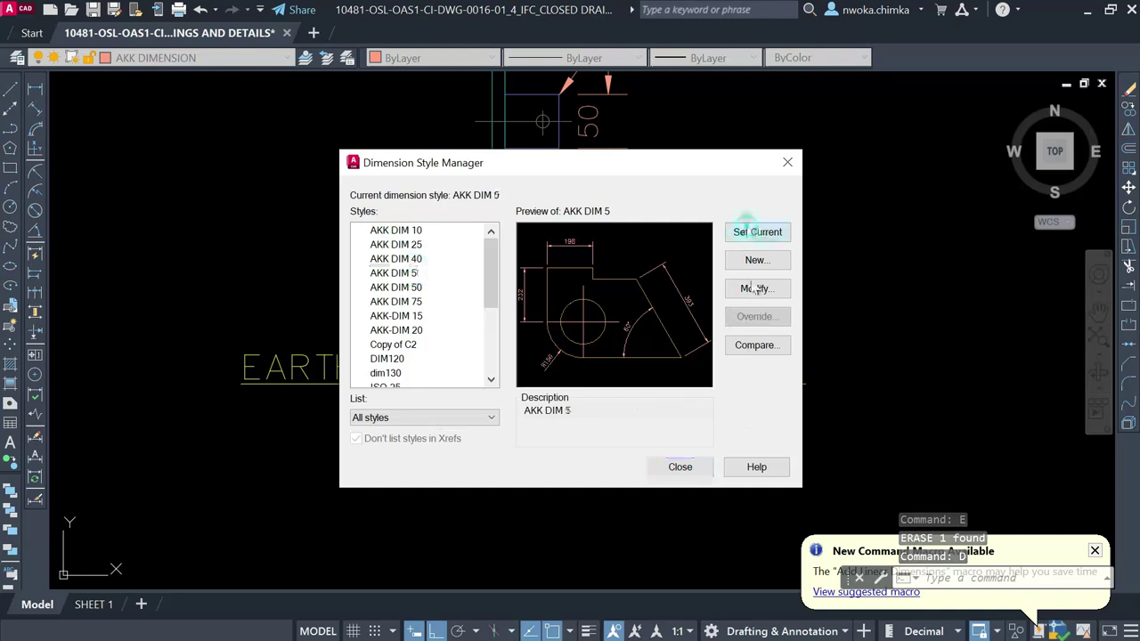
left_click(698, 477)
Step: Erase the vertical 50 dimension beside the earthing cable hold plate
scroll(611, 275, "up", 6)
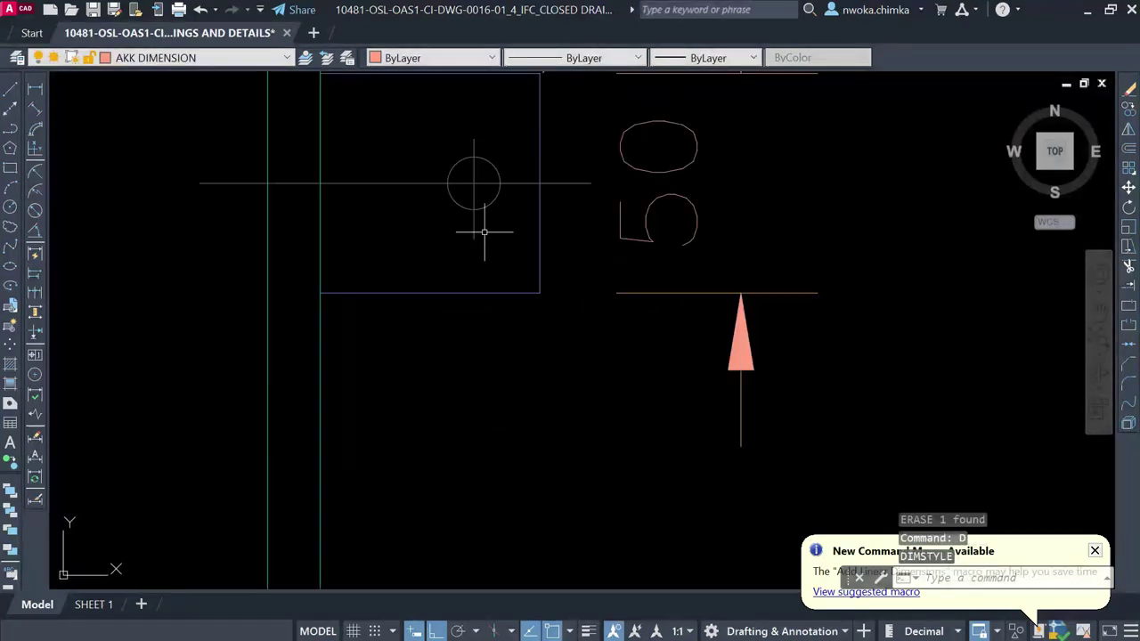
left_click(854, 184)
left_click(774, 363)
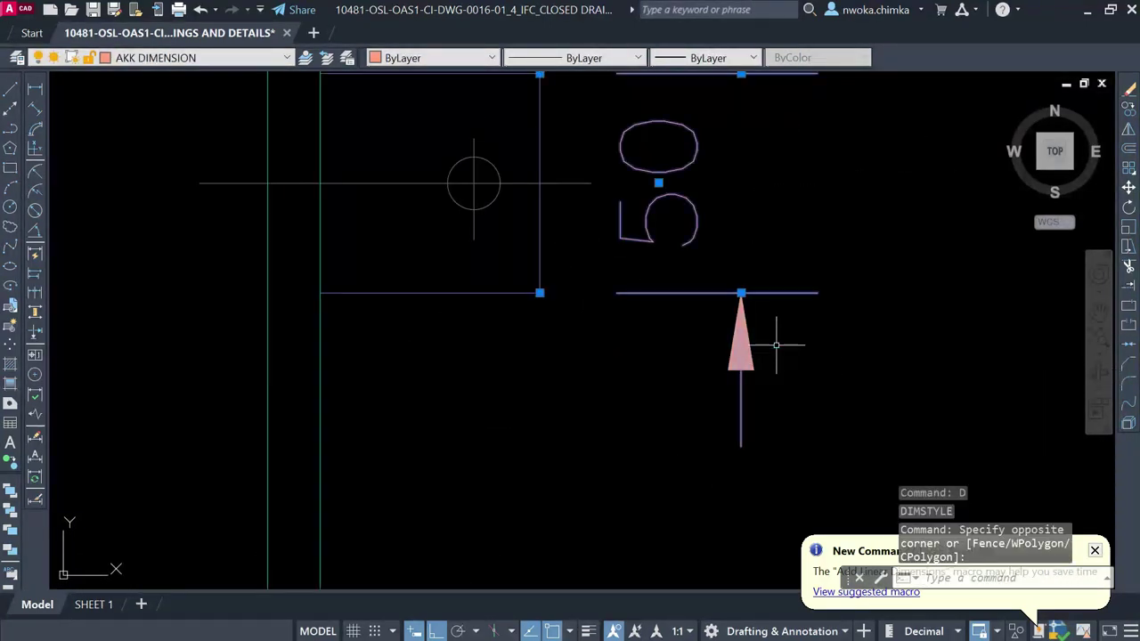
type("e")
key("Return")
Step: Add a horizontal linear dimension across the lower edge of the earthing cable hold plate, placed below the plate
left_click(35, 89)
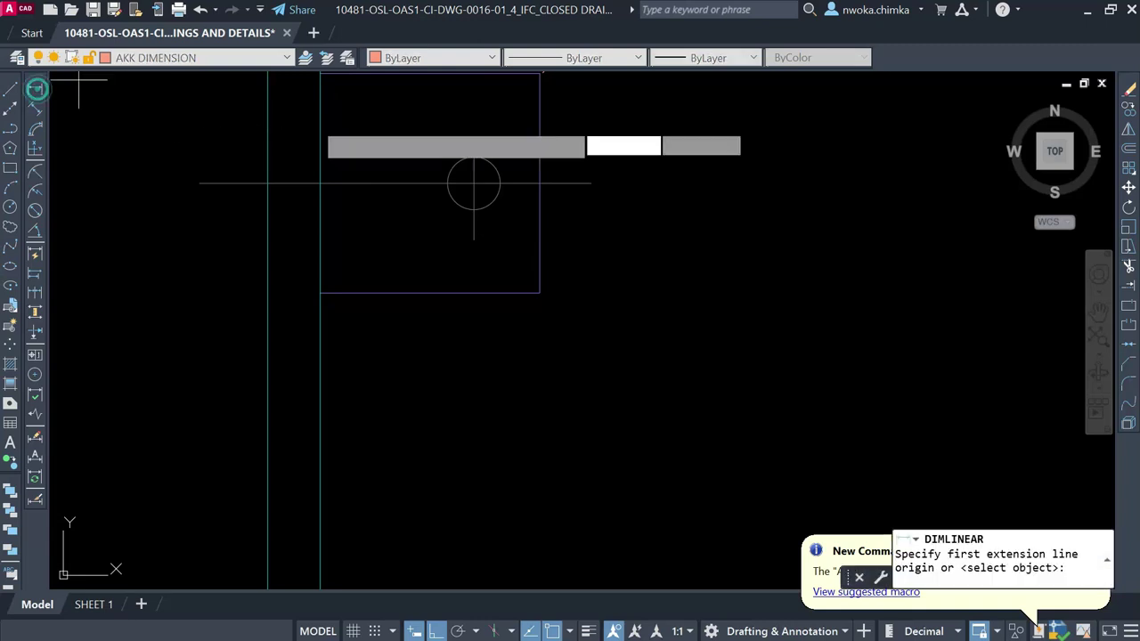
left_click(321, 292)
left_click(540, 292)
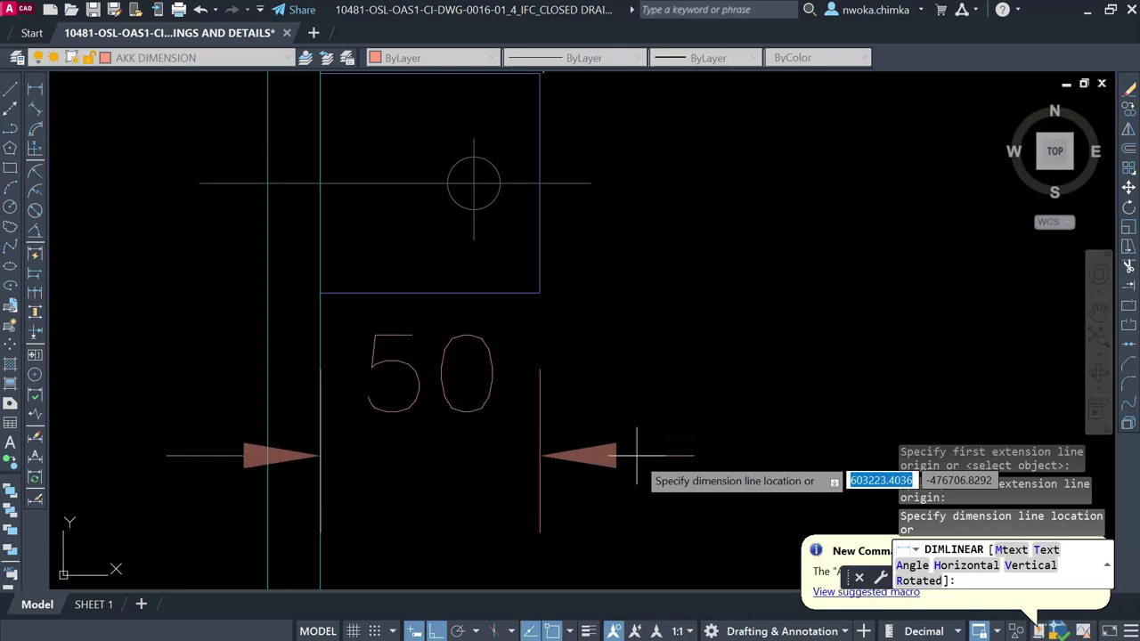
left_click(635, 458)
Step: Add the text TYP beneath the dimension line of the hold plate's width dimension, using the \X separator after the measured value
double_click(488, 359)
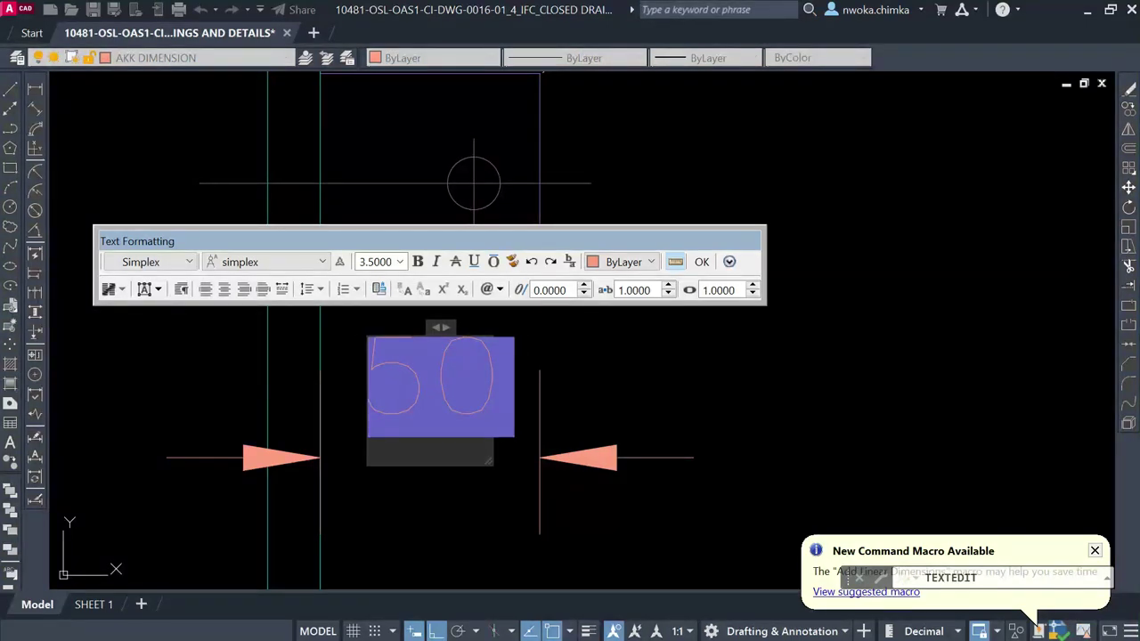
type("\\")
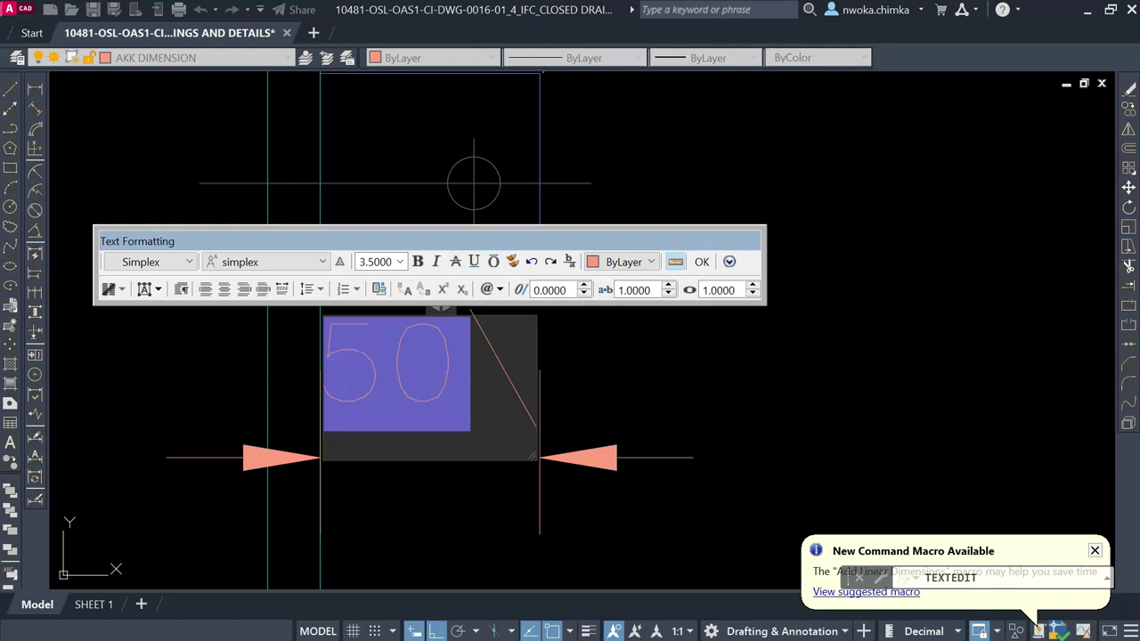
type("X")
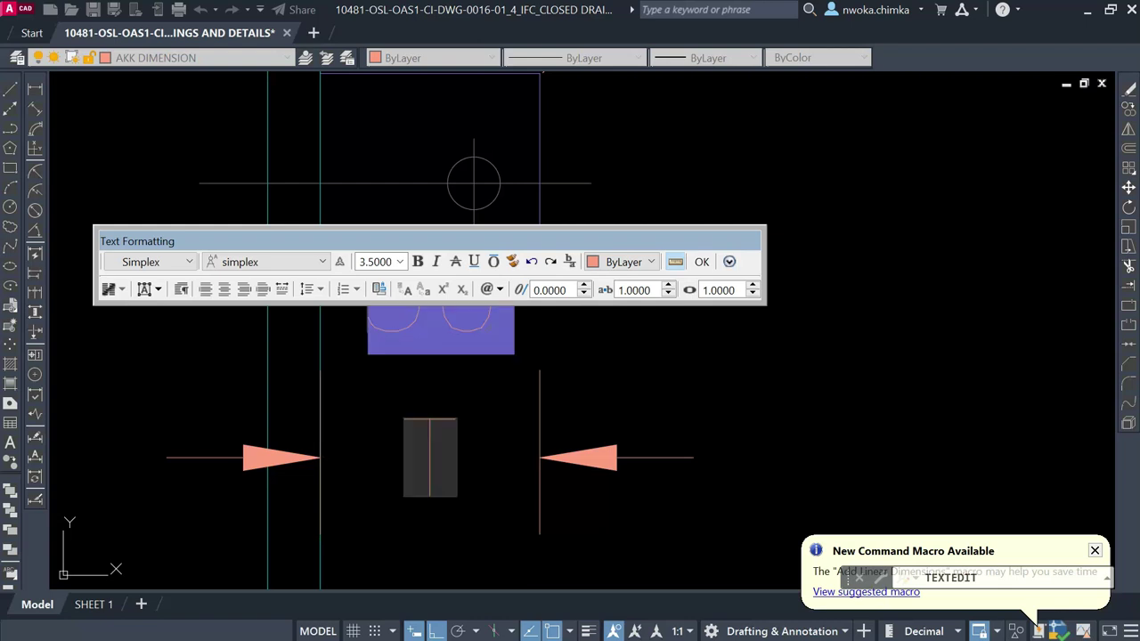
type("TYP")
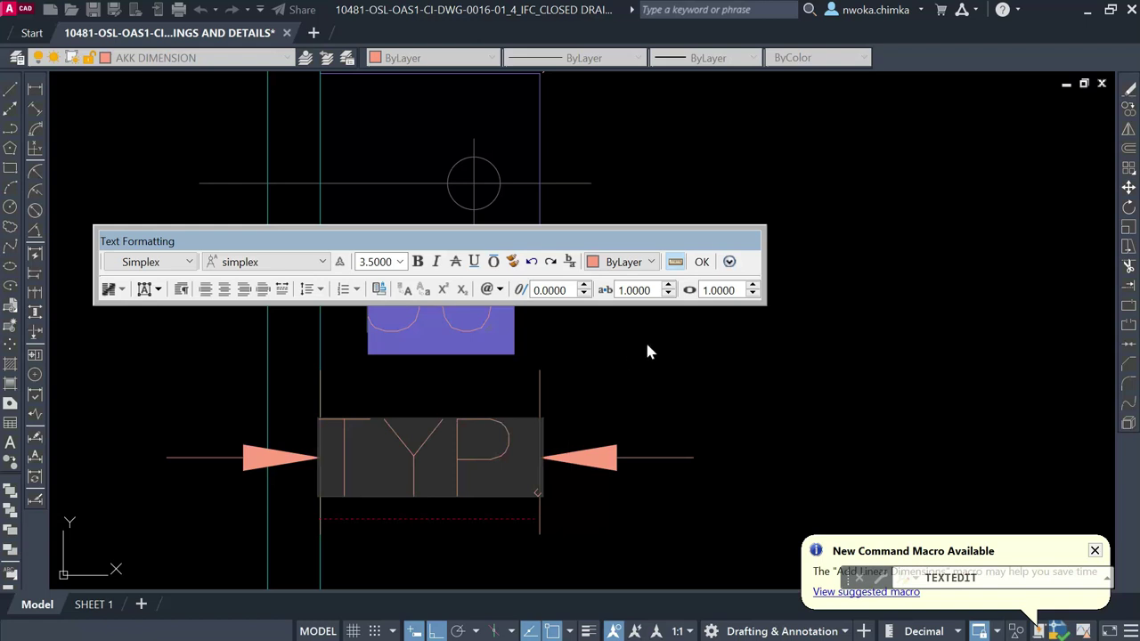
left_click(709, 268)
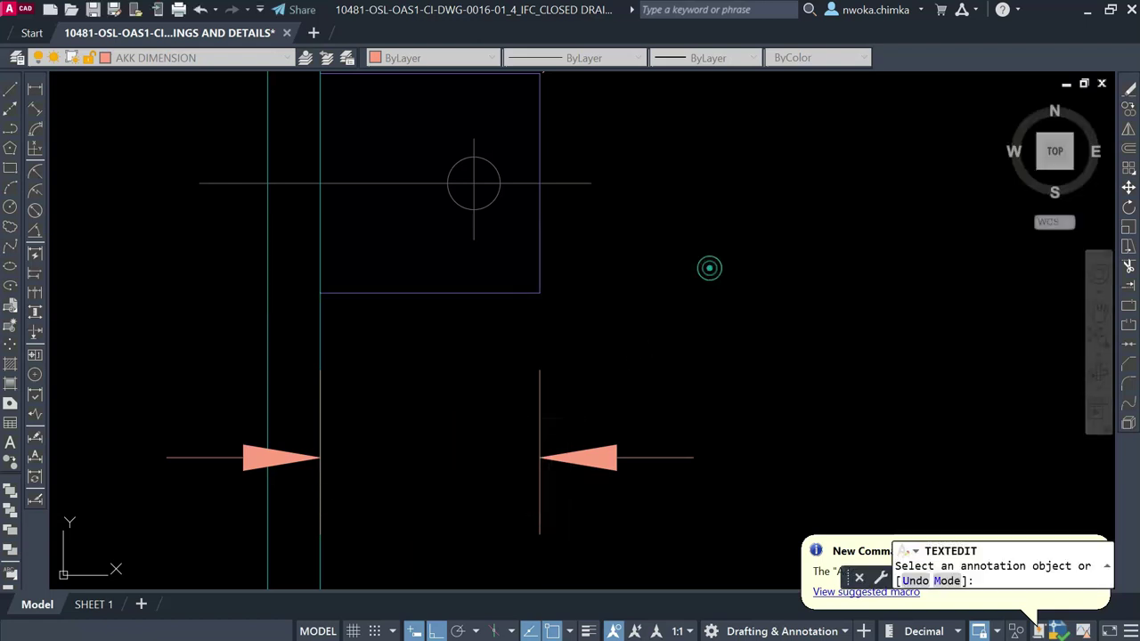
scroll(645, 385, "down", 4)
scroll(646, 385, "up", 2)
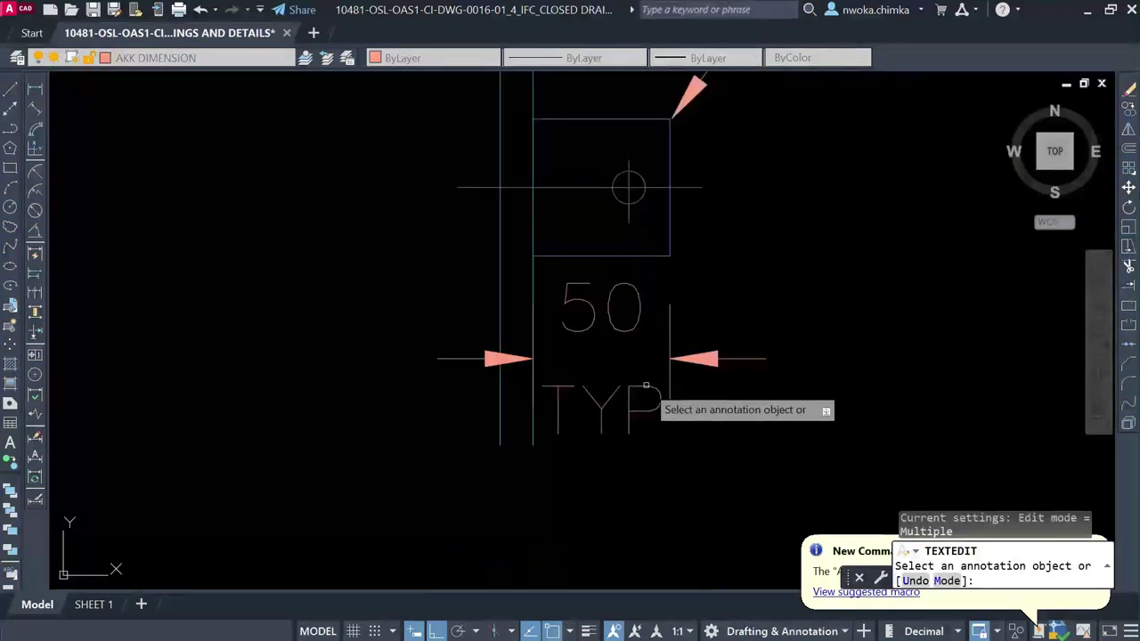
key("Escape")
left_click(655, 386)
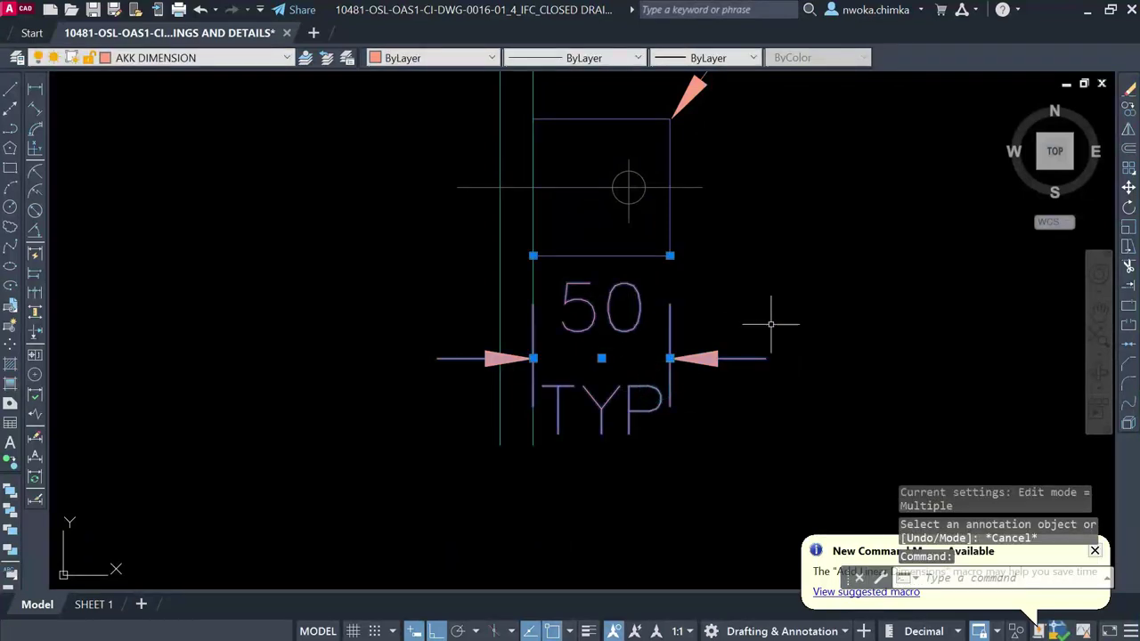
key("Escape")
scroll(772, 329, "up", 2)
middle_click_drag(507, 300, 490, 350)
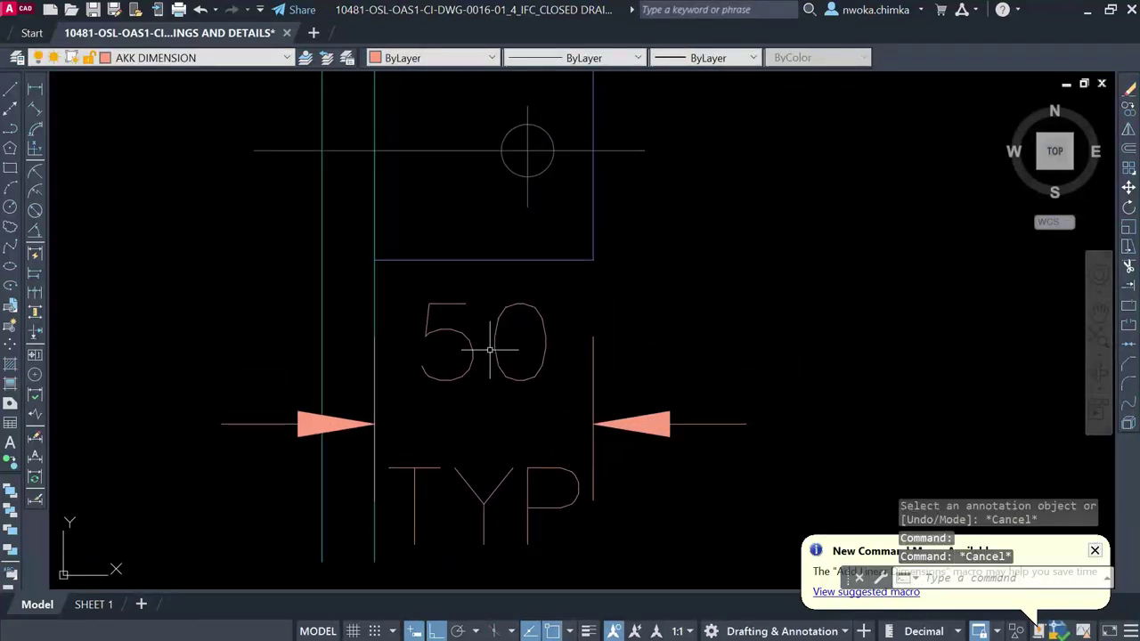
Step: Undo the recent edits to the earthing cable hold plate's dimensions, back through the erasure of its vertical dimension
mouse_move(492, 275)
middle_mouse_down()
mouse_move(463, 321)
mouse_move(485, 349)
middle_mouse_up()
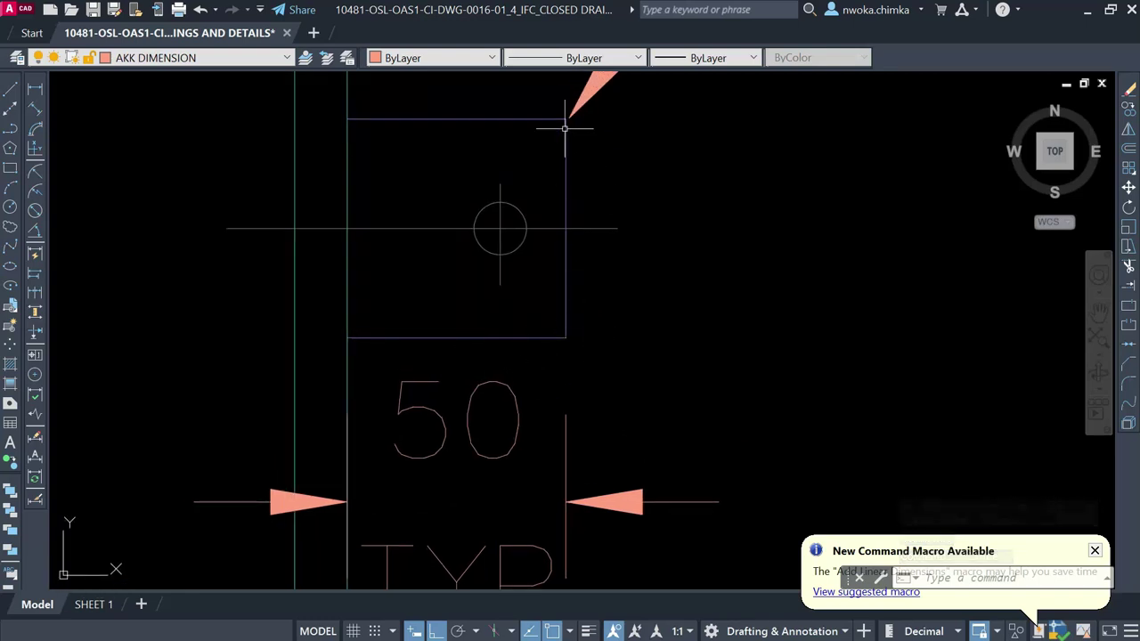
scroll(525, 217, "down", 2)
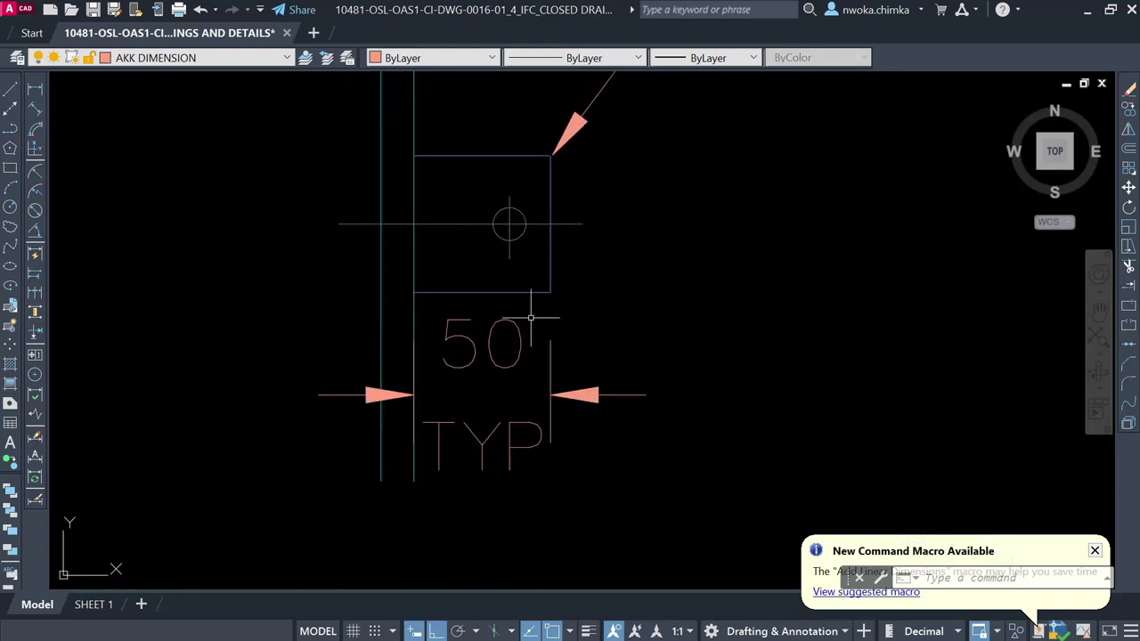
key("ctrl+z")
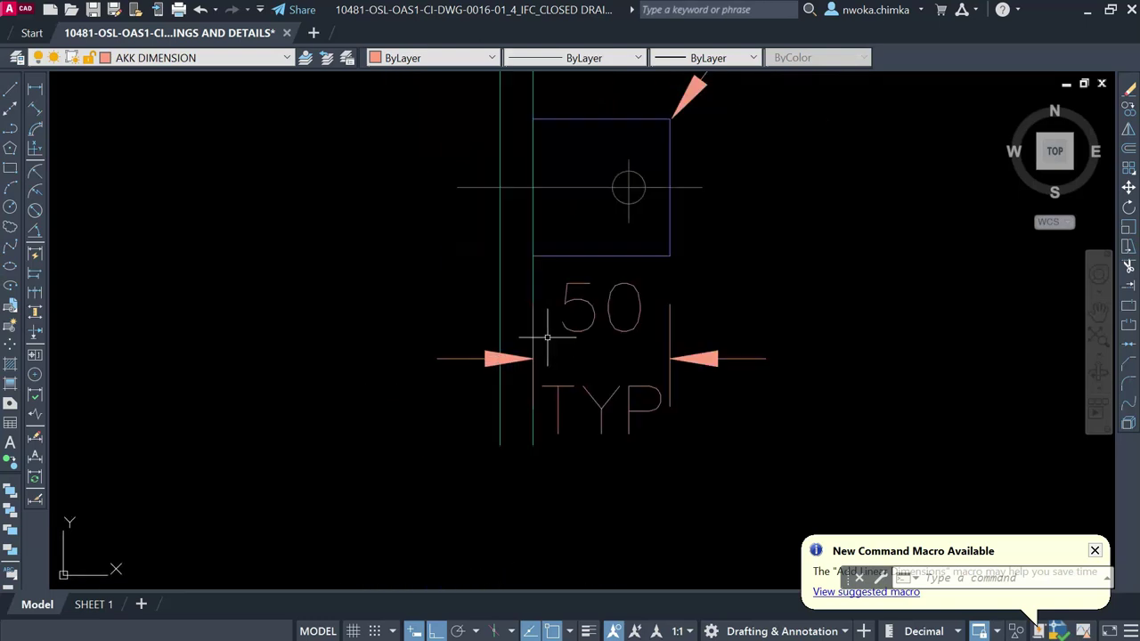
key("ctrl+z")
key("ctrl+z")
key("ctrl+z")
key("ctrl+z")
key("ctrl+z")
key("ctrl+z")
key("ctrl+z")
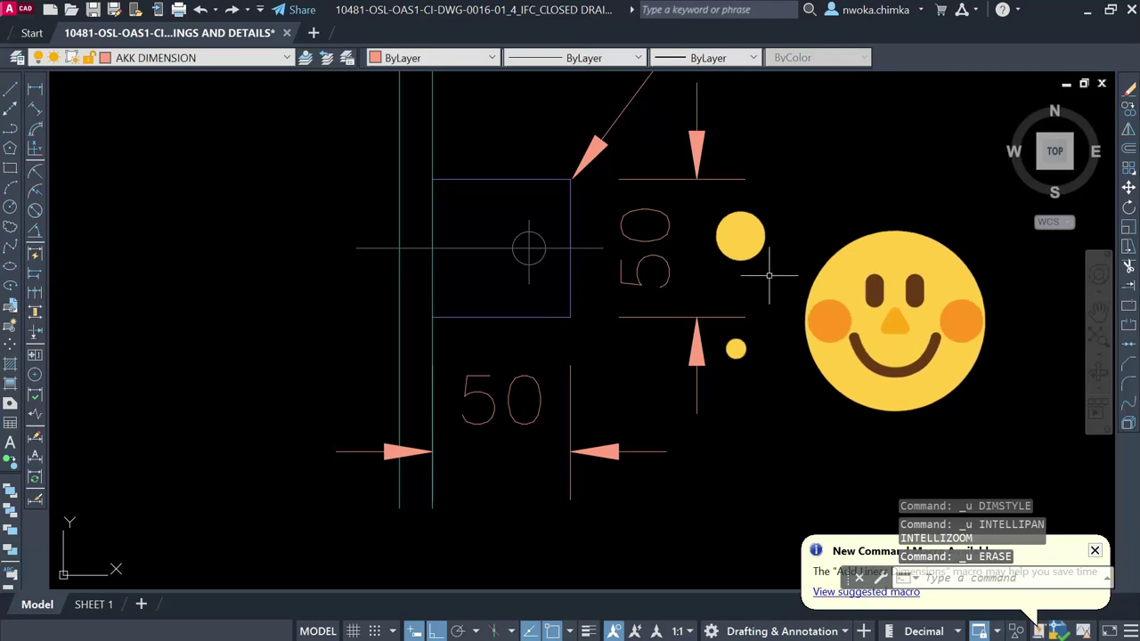
Step: Look over the fixed base plate detail and the pit section, including the pit base and the footings on both sides
middle_click_drag(718, 272, 645, 307)
scroll(645, 308, "down", 4)
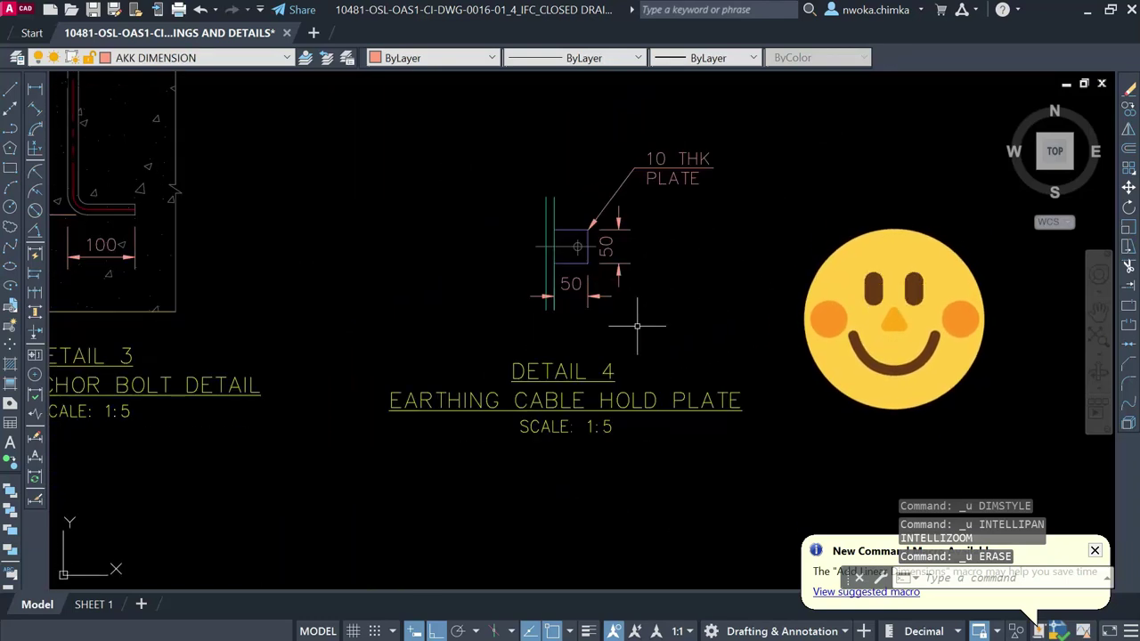
scroll(679, 332, "down", 2)
mouse_move(670, 368)
middle_mouse_down()
mouse_move(659, 359)
mouse_move(652, 246)
middle_mouse_up()
scroll(651, 247, "down", 2)
middle_click_drag(709, 399, 703, 226)
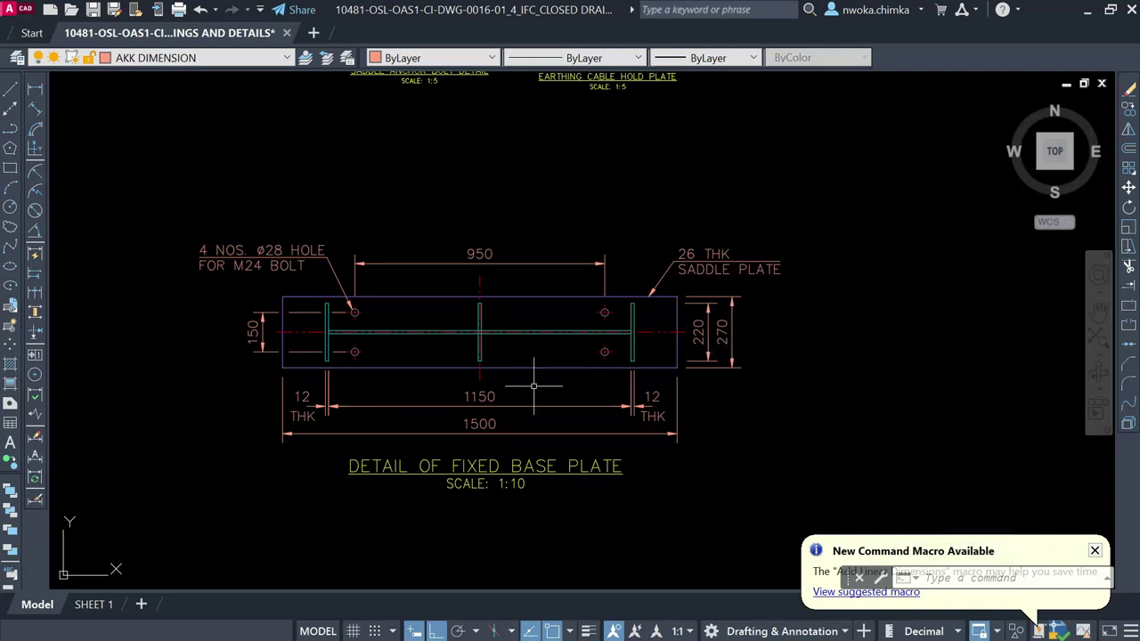
scroll(643, 334, "down", 1)
scroll(481, 315, "down", 1)
middle_click_drag(384, 284, 900, 284)
scroll(900, 285, "down", 1)
scroll(771, 295, "down", 1)
middle_click_drag(641, 474, 690, 300)
middle_click_drag(582, 415, 671, 223)
scroll(457, 412, "up", 3)
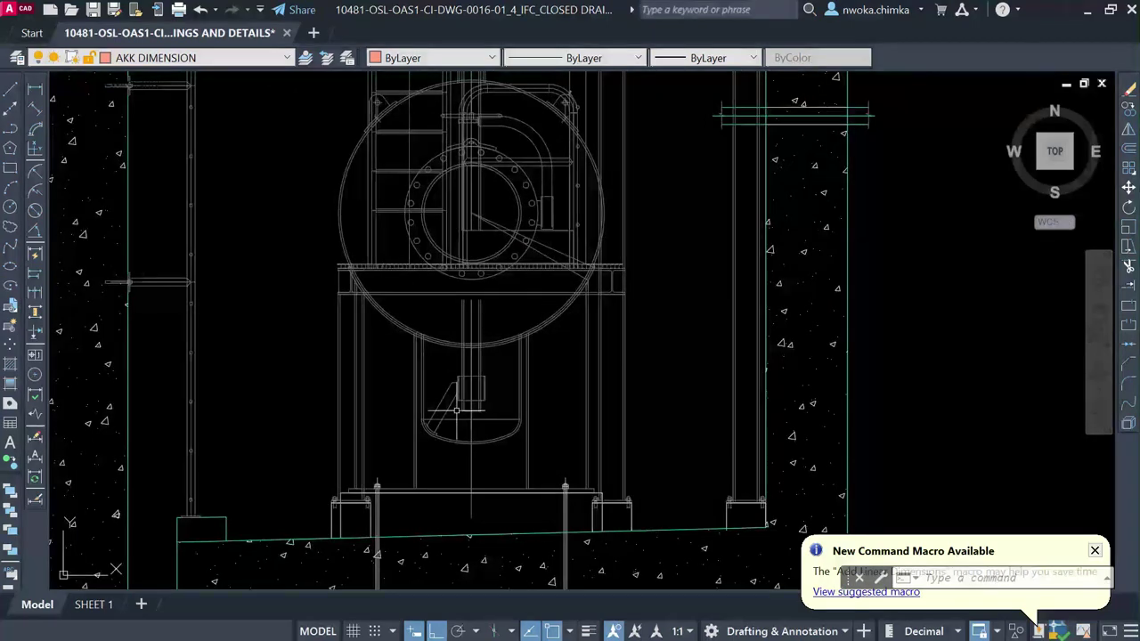
middle_click_drag(456, 410, 520, 267)
middle_click_drag(531, 353, 648, 319)
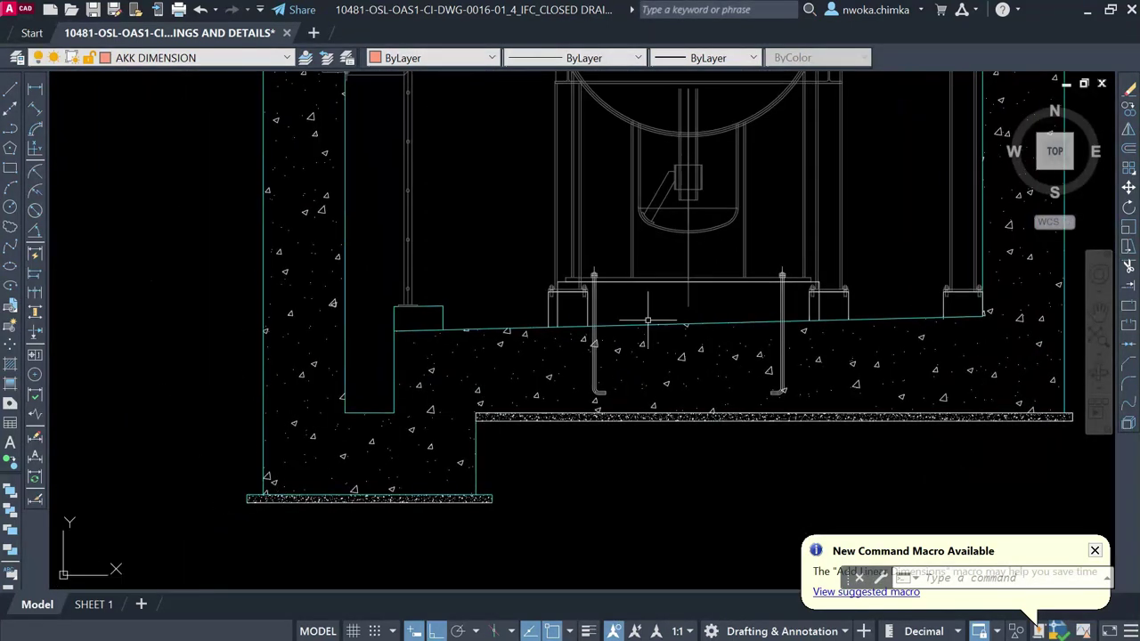
scroll(377, 431, "down", 3)
scroll(481, 431, "down", 2)
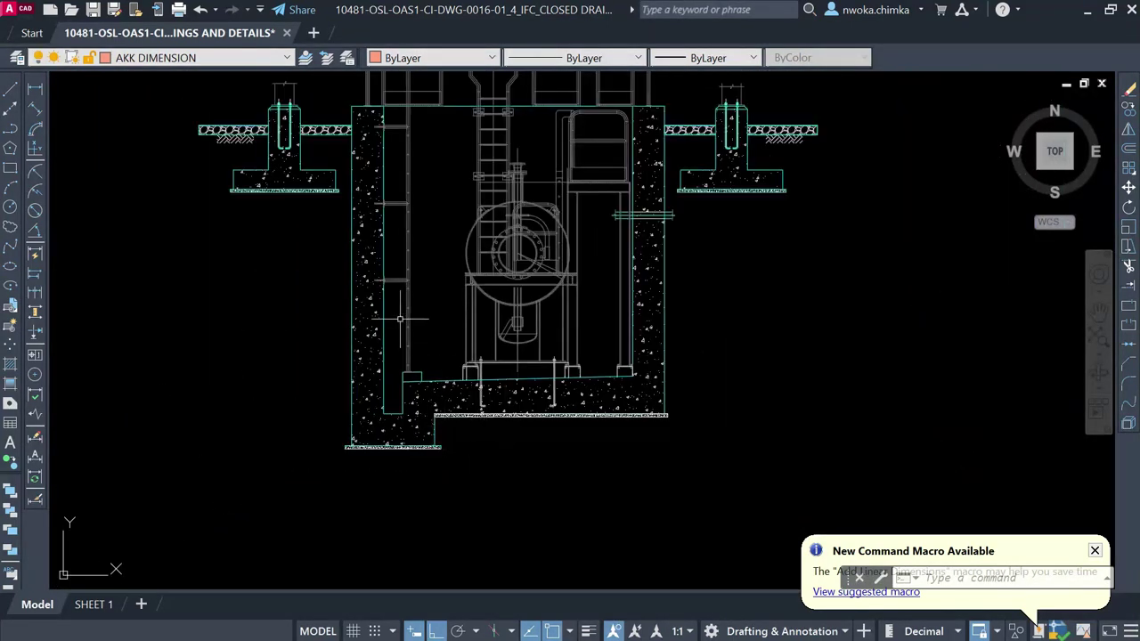
middle_click_drag(400, 318, 413, 374)
scroll(801, 256, "up", 4)
scroll(789, 254, "down", 5)
scroll(361, 258, "up", 1)
scroll(321, 258, "up", 2)
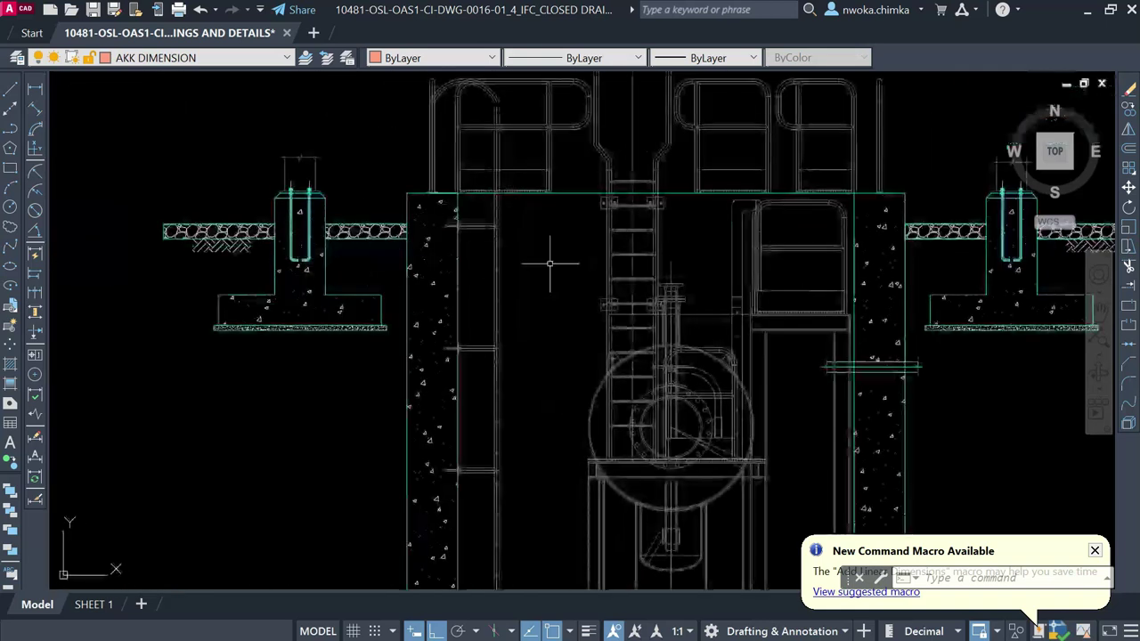
scroll(418, 225, "down", 2)
scroll(495, 190, "up", 2)
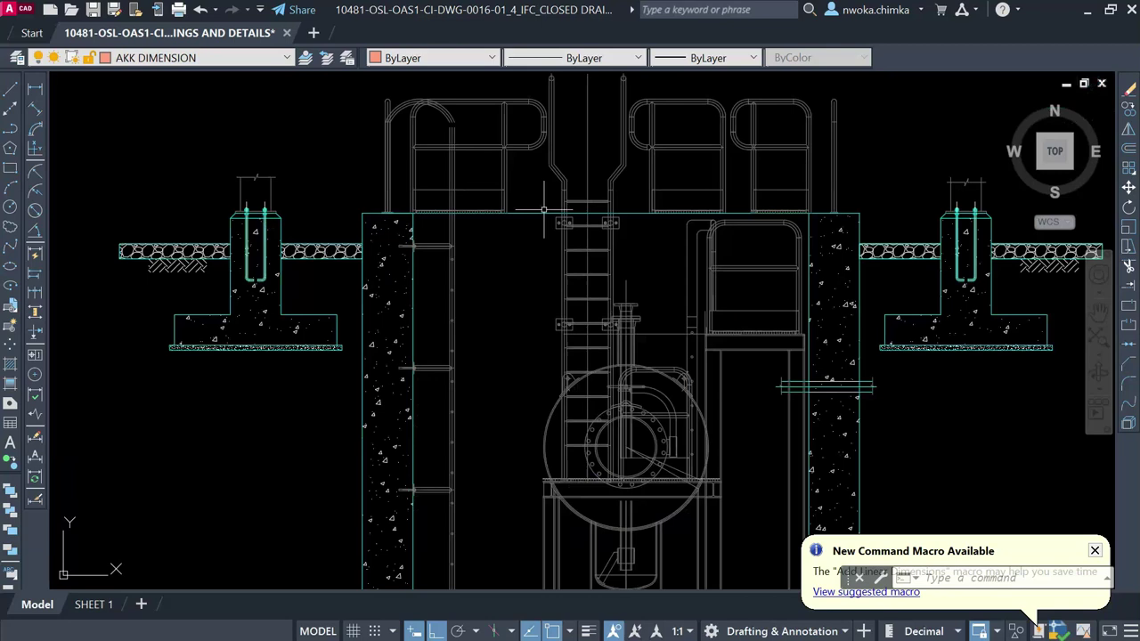
Step: Try a horizontal linear dimension across the base of the section's left footing, placed below the blinding layer, with the current dimension style
left_click(34, 92)
scroll(382, 335, "down", 3)
scroll(326, 270, "up", 6)
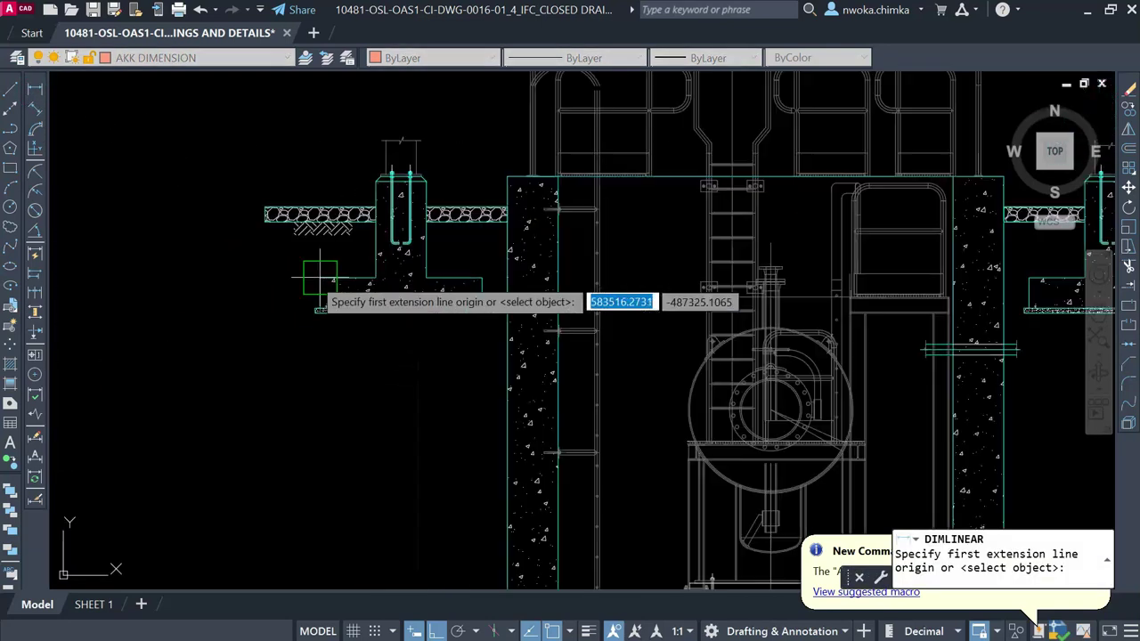
scroll(308, 339, "up", 8)
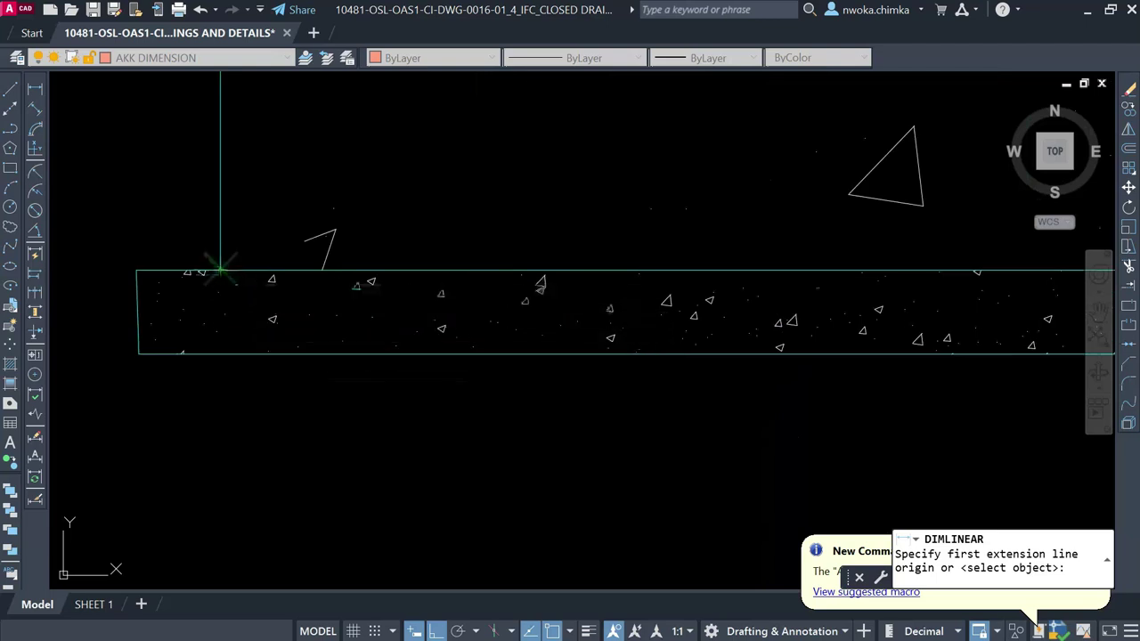
left_click(222, 269)
scroll(179, 393, "down", 6)
scroll(623, 392, "up", 4)
left_click(588, 326)
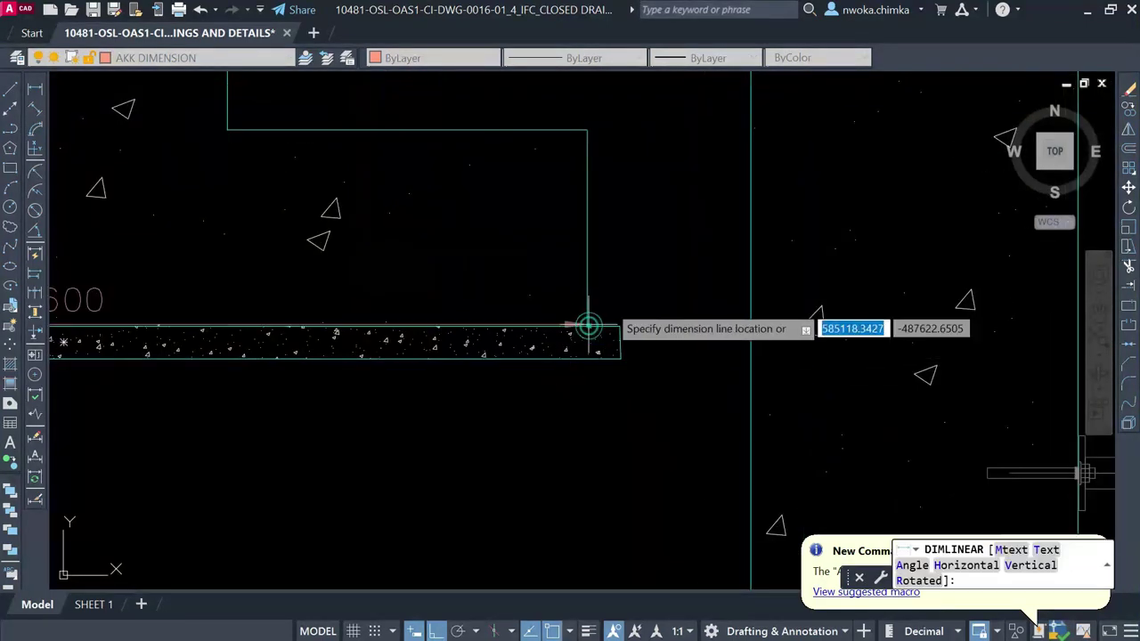
scroll(571, 338, "down", 3)
scroll(504, 355, "up", 4)
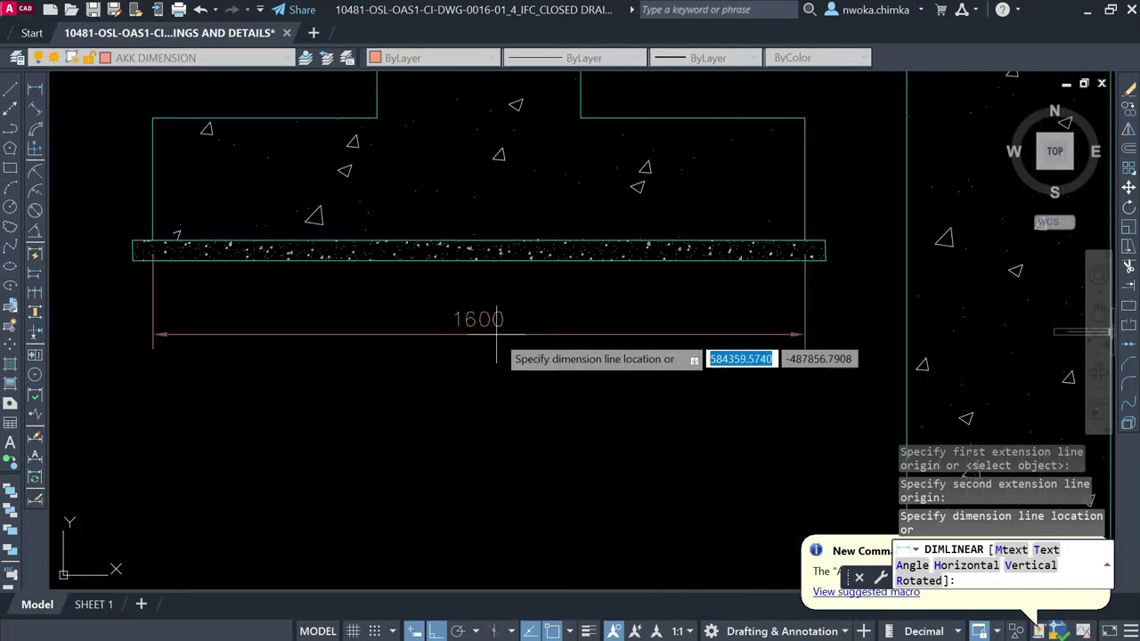
left_click(499, 332)
scroll(624, 343, "down", 6)
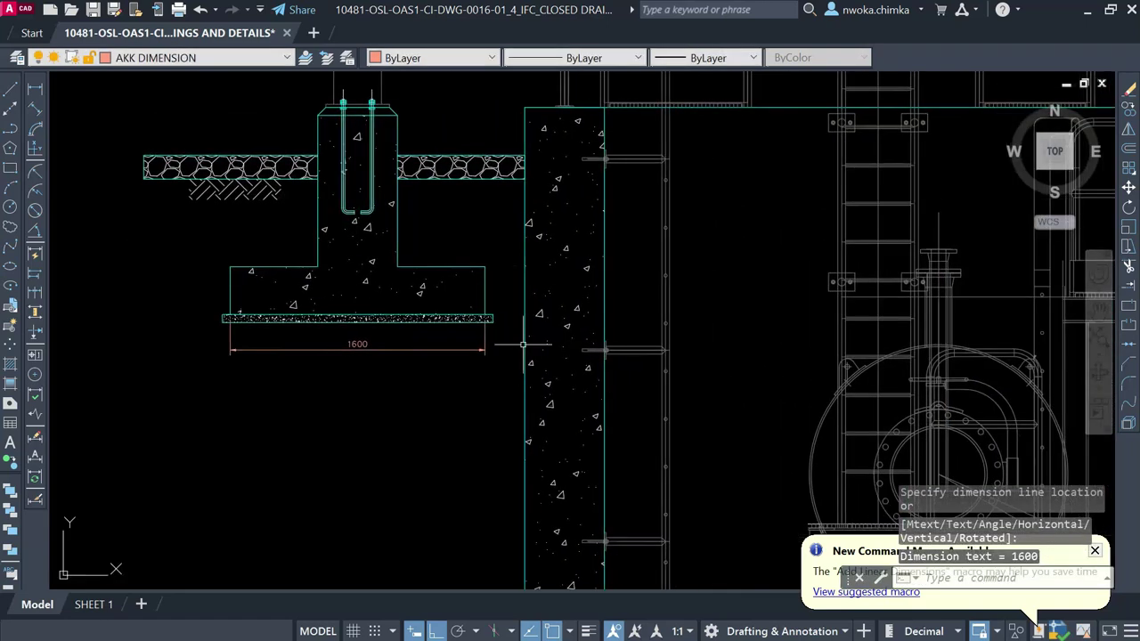
Step: Erase the linear dimension below the left footing
scroll(394, 344, "up", 8)
left_click(438, 326)
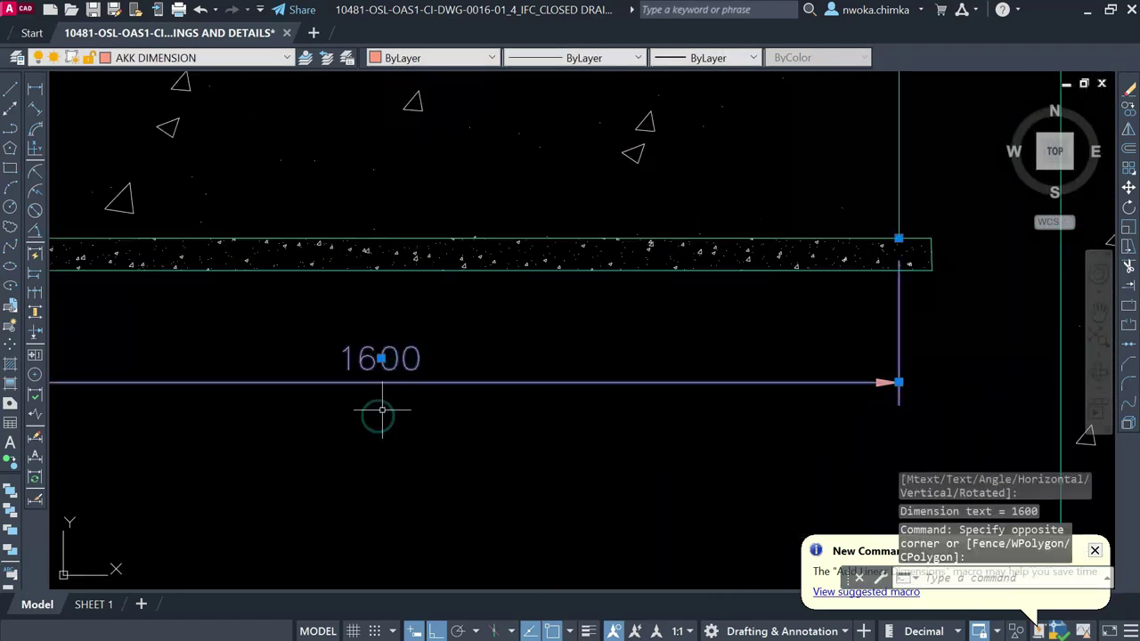
key("Return")
Step: Make AKK DIM 25 the current dimension style
type("D")
key("Return")
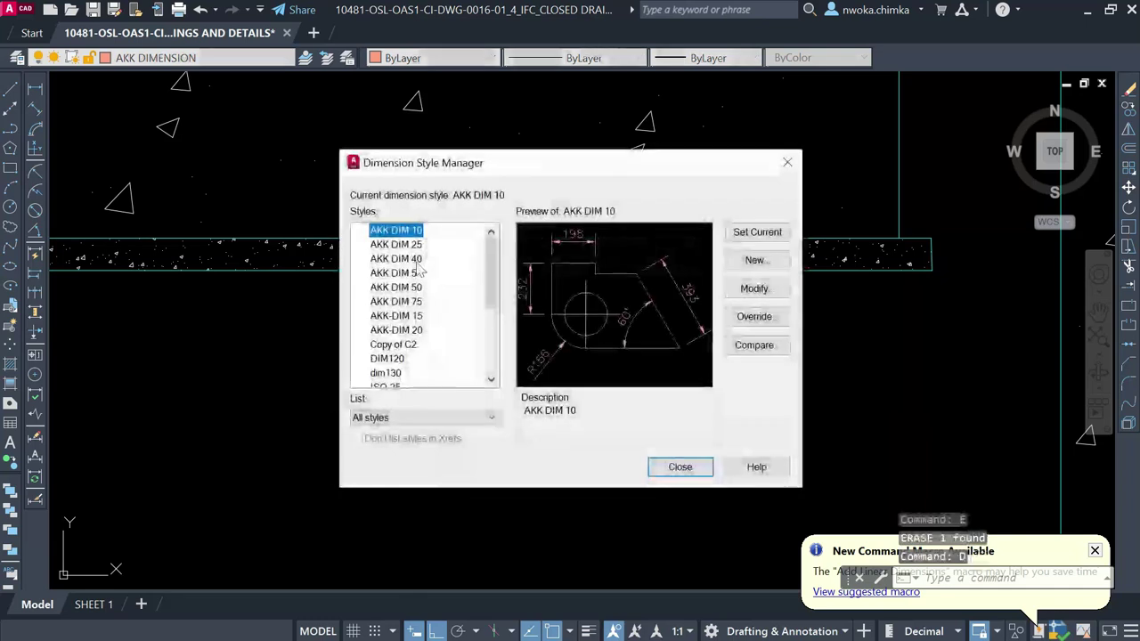
left_click(415, 245)
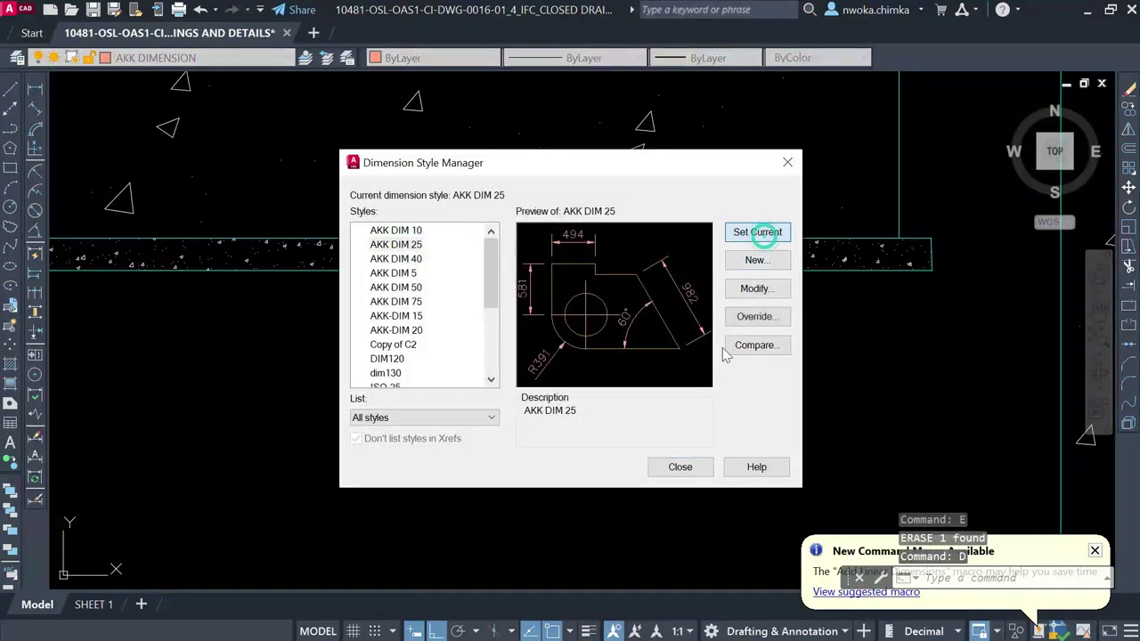
left_click(679, 468)
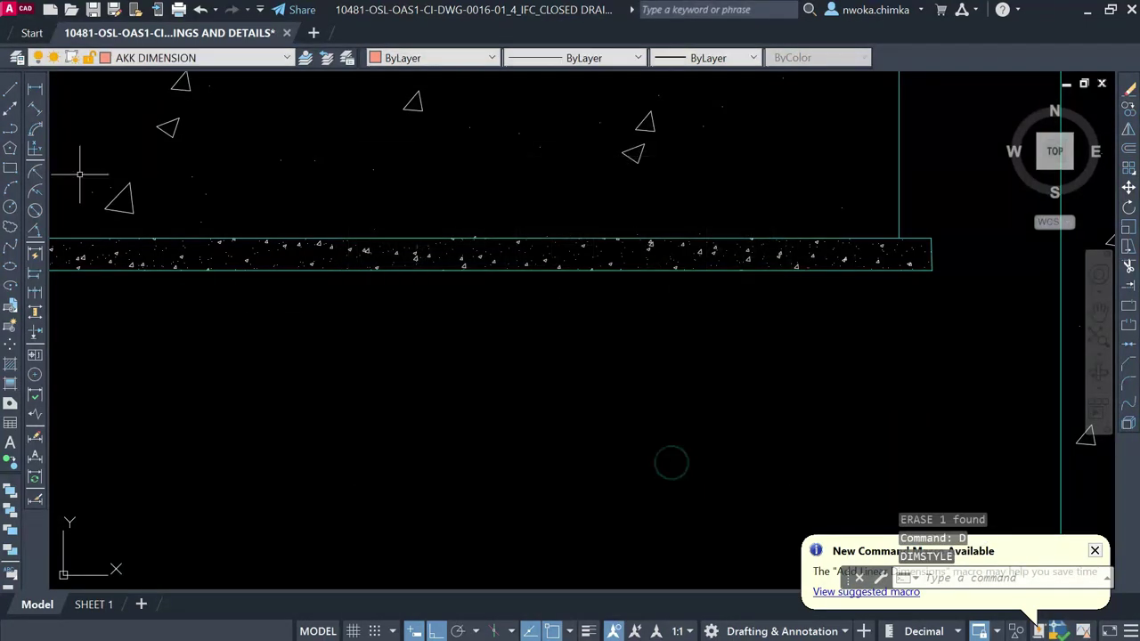
Step: Add a horizontal linear dimension between the left footing's two bottom corners, placed below the blinding layer
left_click(38, 92)
scroll(582, 327, "down", 2)
scroll(288, 289, "up", 2)
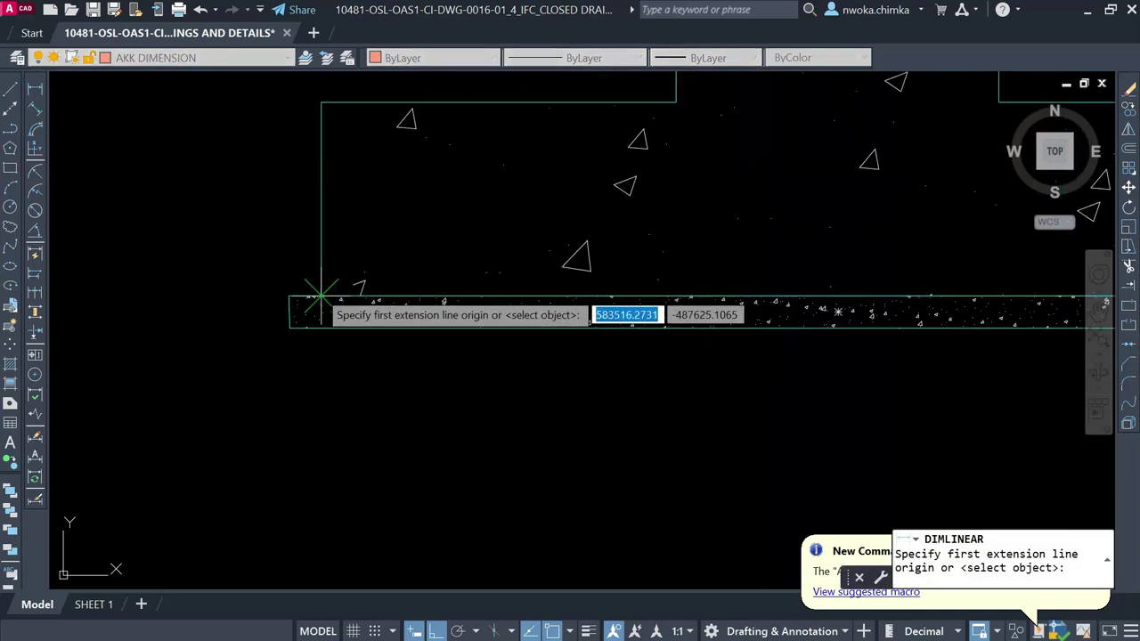
left_click(320, 294)
scroll(272, 326, "down", 1)
scroll(274, 325, "down", 2)
scroll(727, 326, "up", 2)
scroll(766, 352, "up", 2)
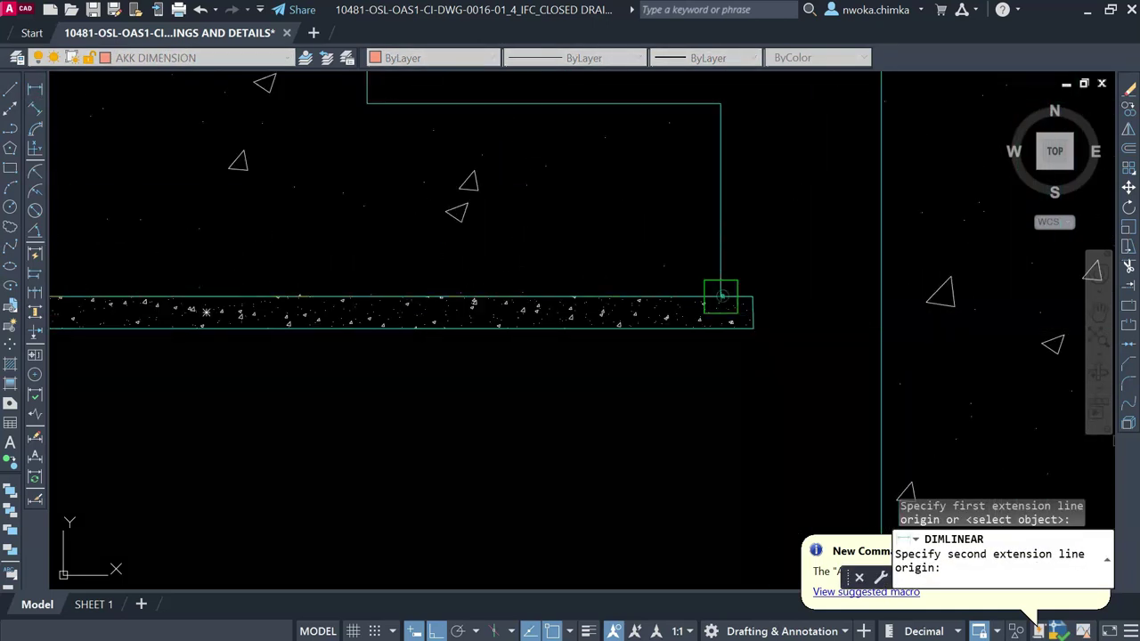
left_click(719, 299)
scroll(733, 360, "down", 2)
left_click(585, 464)
scroll(669, 382, "down", 6)
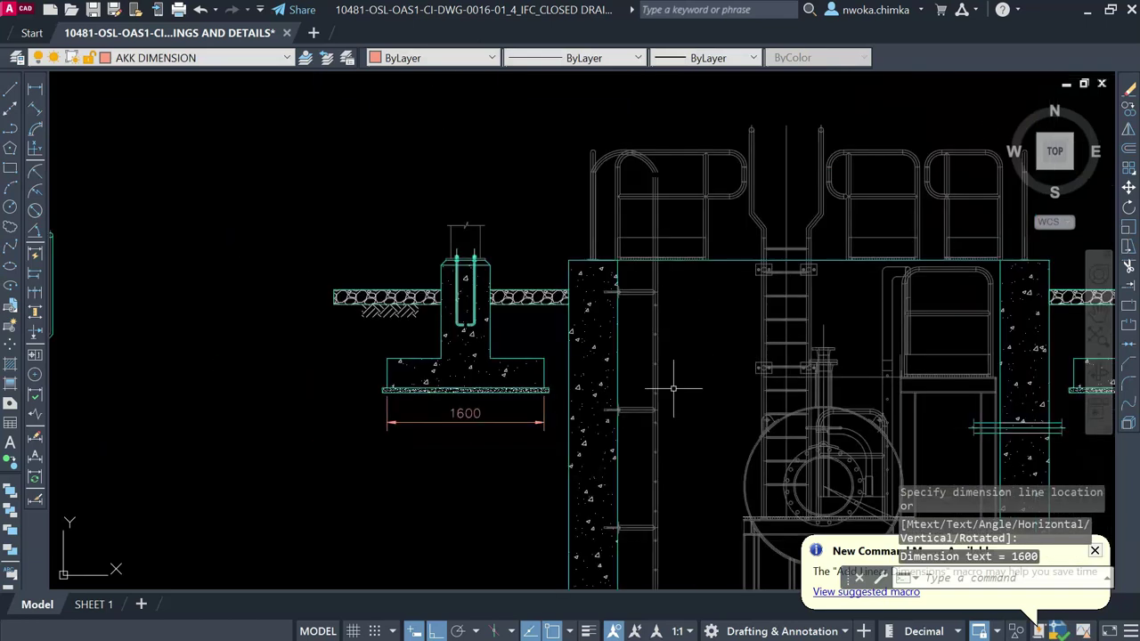
middle_click_drag(915, 349, 705, 316)
key("Return")
scroll(609, 314, "up", 6)
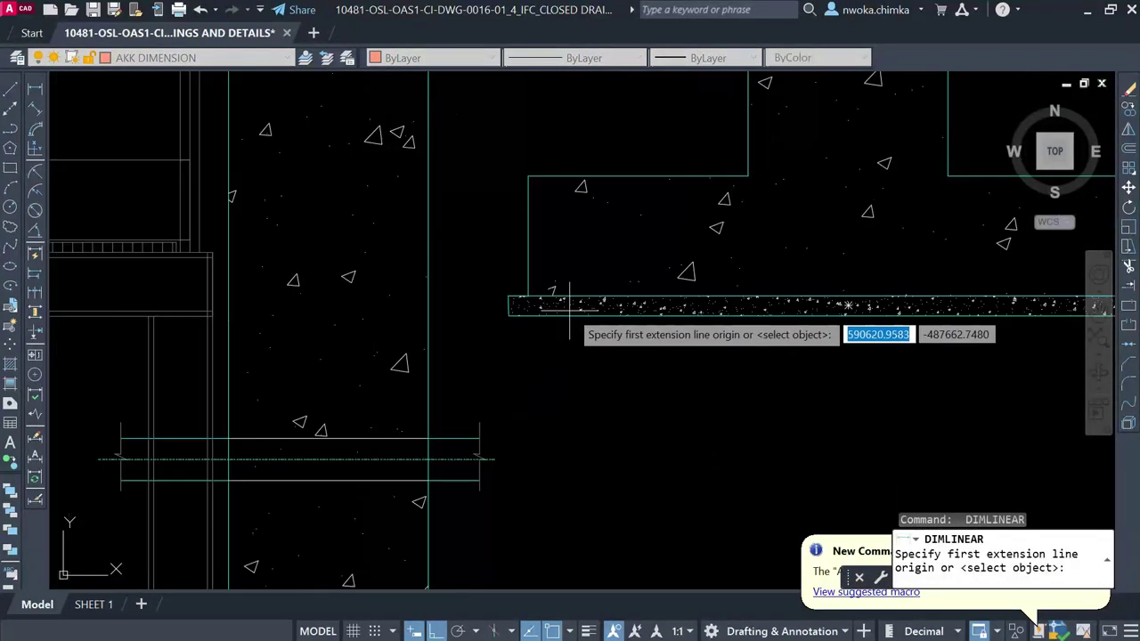
left_click(529, 296)
scroll(535, 323, "down", 2)
scroll(946, 312, "up", 3)
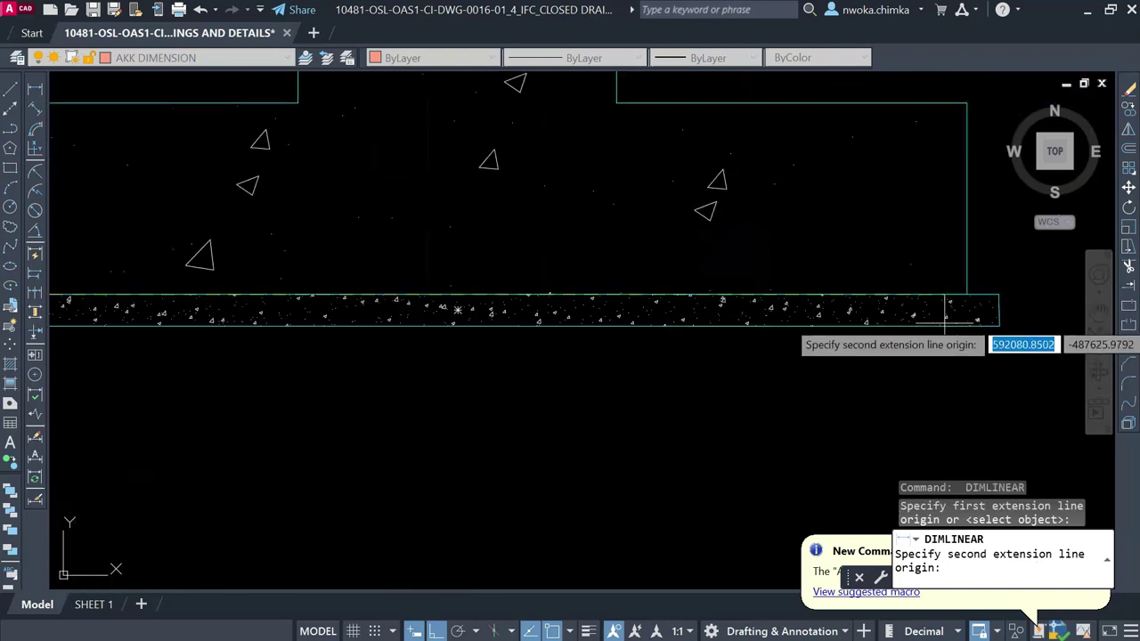
left_click(967, 294)
key("Escape")
Step: Add the text TYP. beneath the dimension line of the left footing's width dimension, using the \X separator after the measured value
scroll(586, 330, "down", 5)
scroll(682, 344, "up", 5)
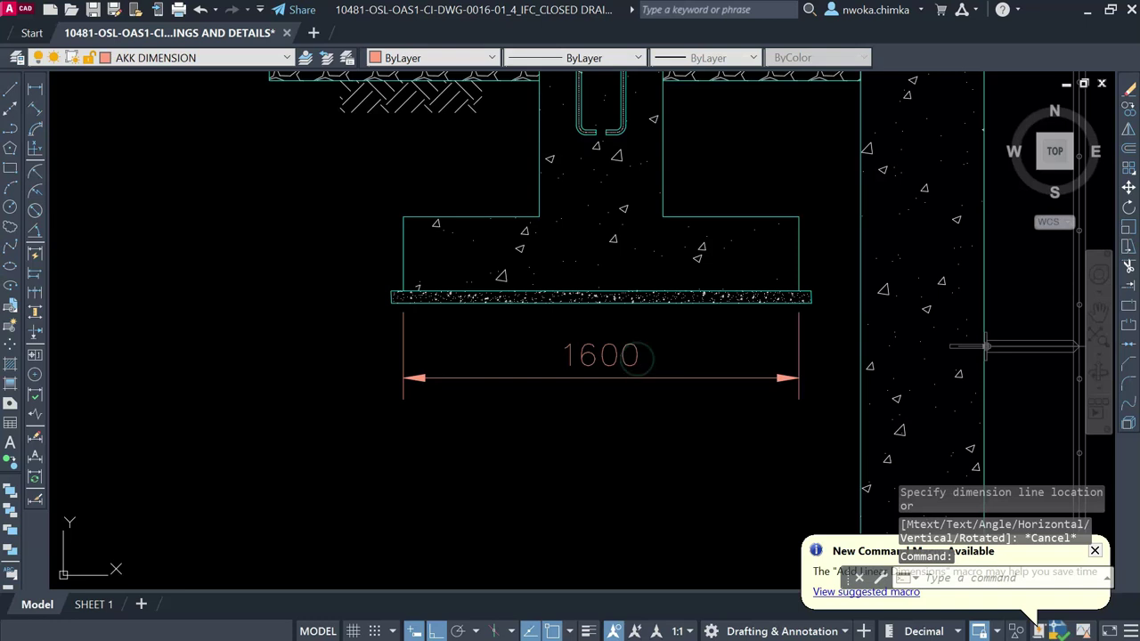
double_click(614, 356)
scroll(597, 361, "up", 4)
scroll(524, 420, "down", 3)
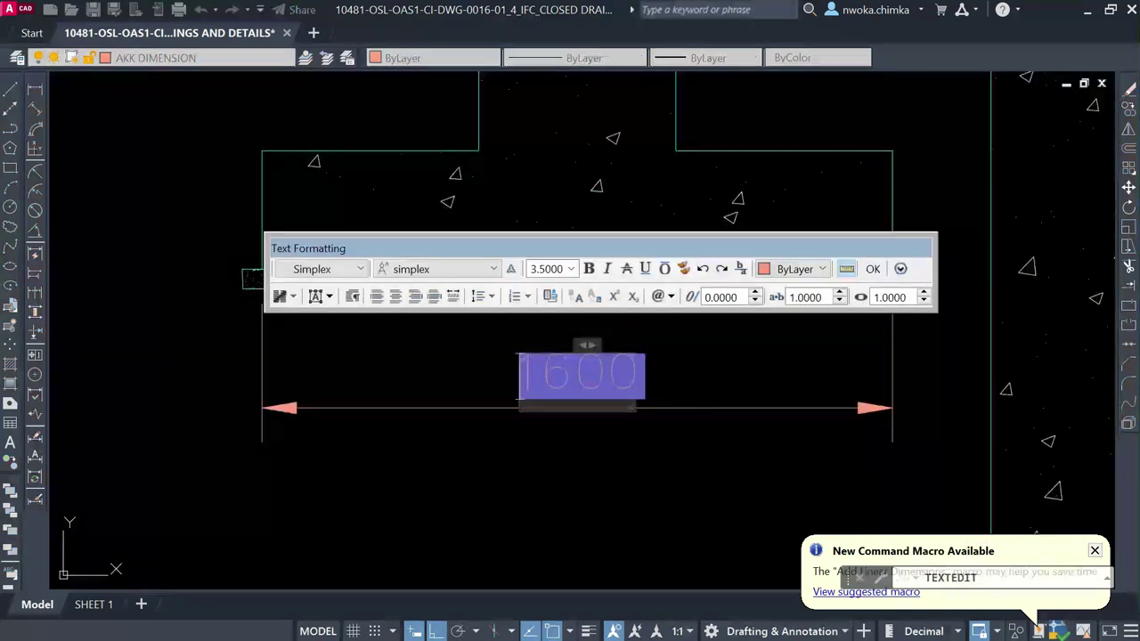
scroll(521, 367, "up", 3)
scroll(517, 367, "up", 1)
scroll(516, 371, "down", 1)
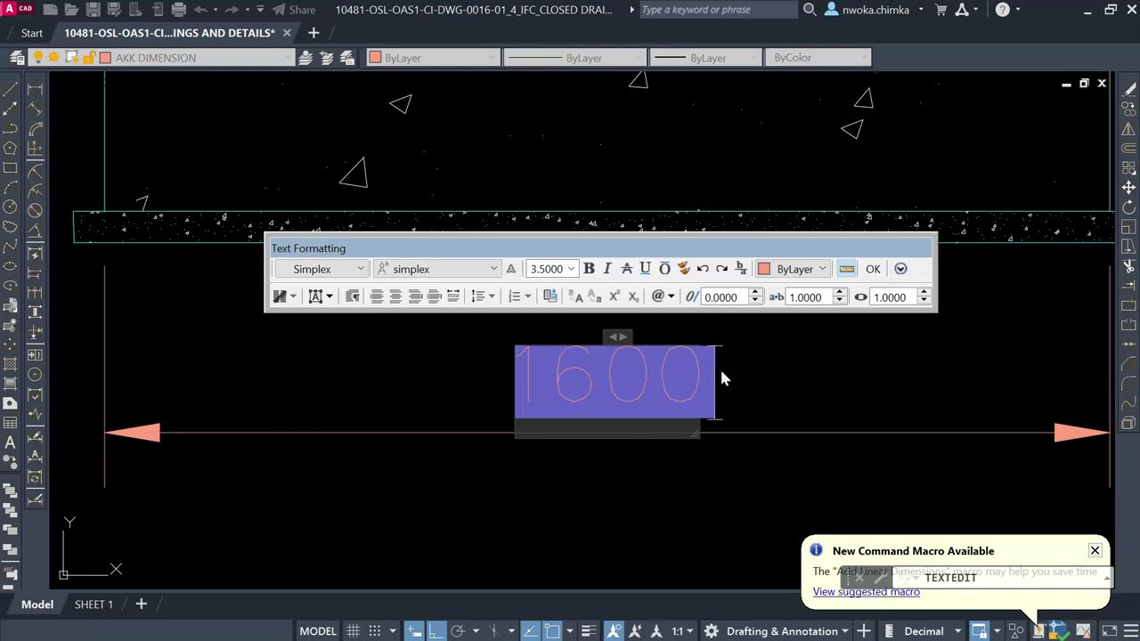
type("\\")
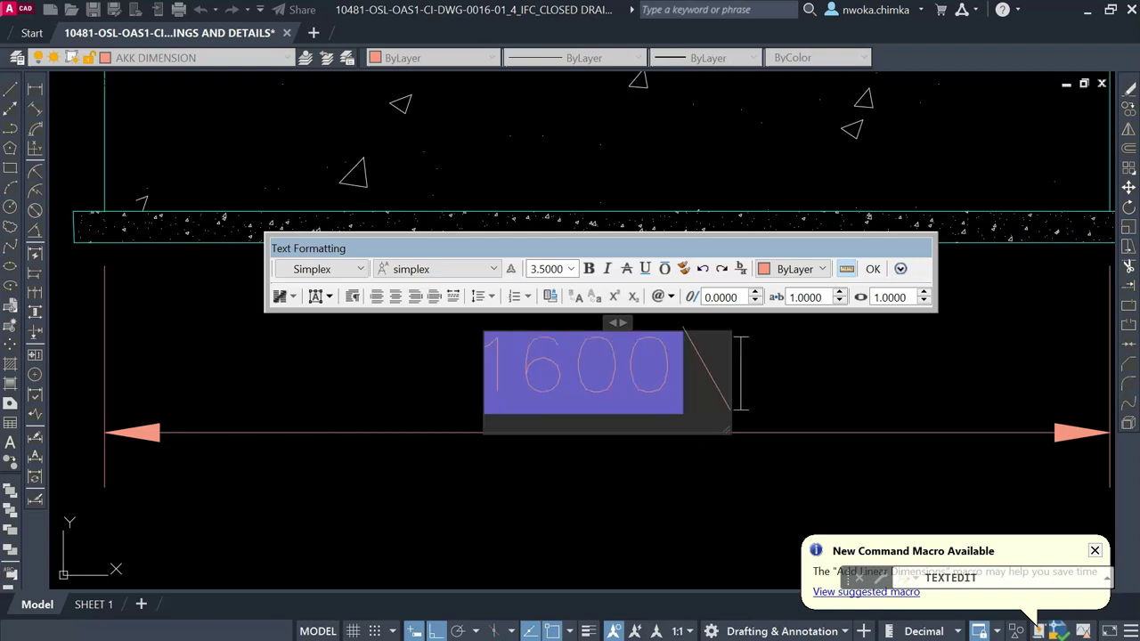
type("X")
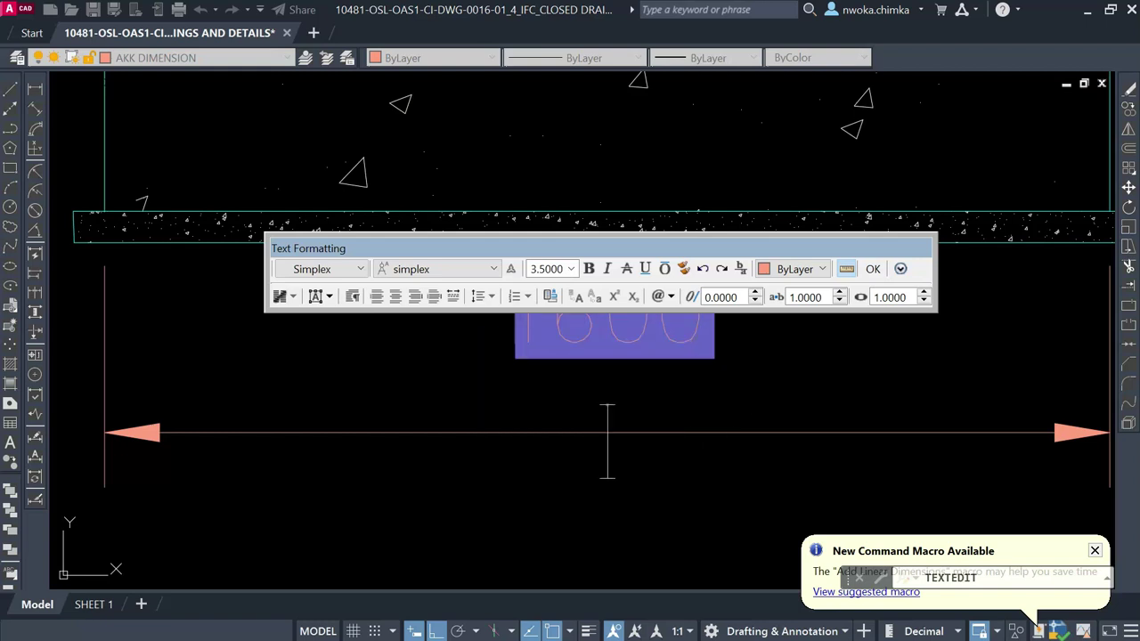
type("TYP")
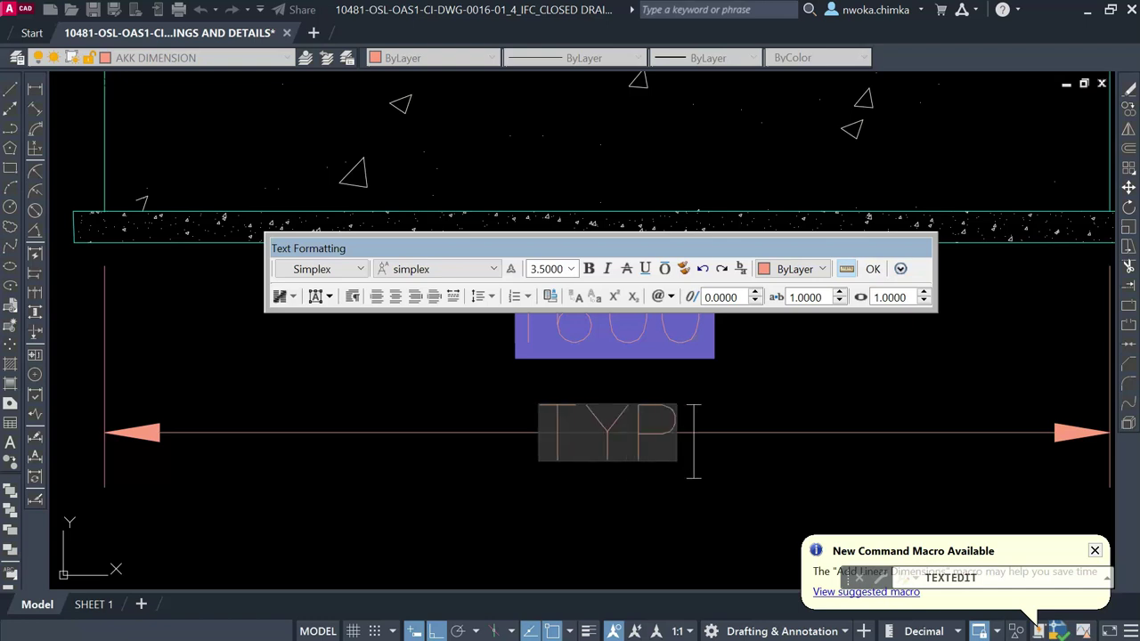
left_click(873, 269)
scroll(624, 383, "down", 4)
scroll(641, 436, "up", 3)
key("Escape")
Step: Examine the left footing with its two-line width dimension and compare it with the matching footing across the pit
left_click(488, 383)
scroll(491, 379, "down", 2)
key("Escape")
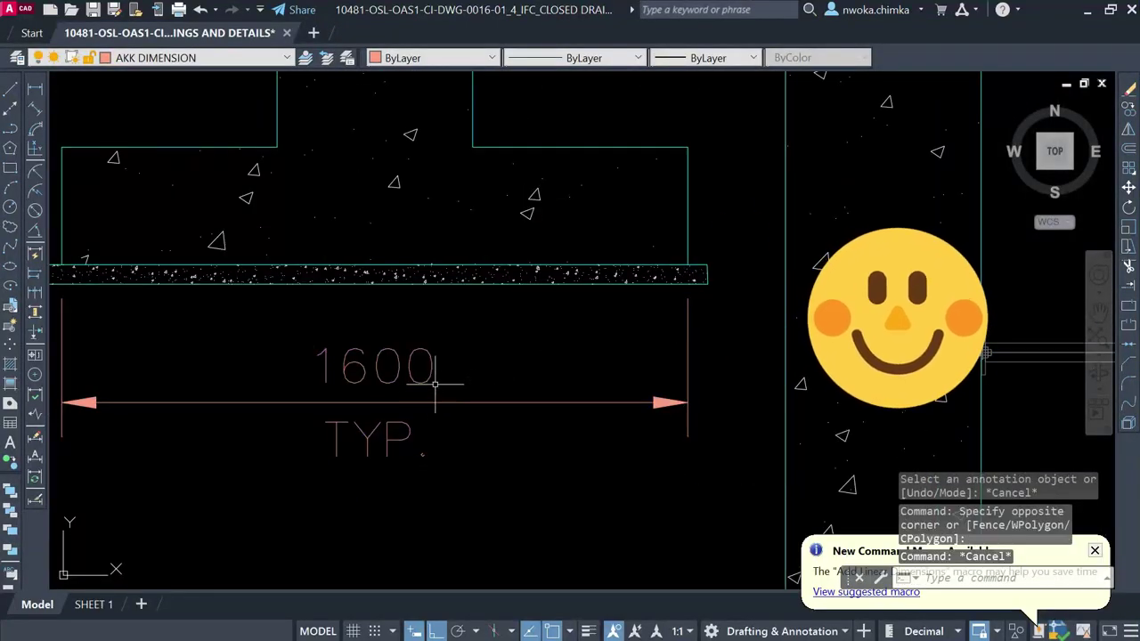
scroll(436, 385, "down", 4)
middle_click_drag(441, 316, 402, 339)
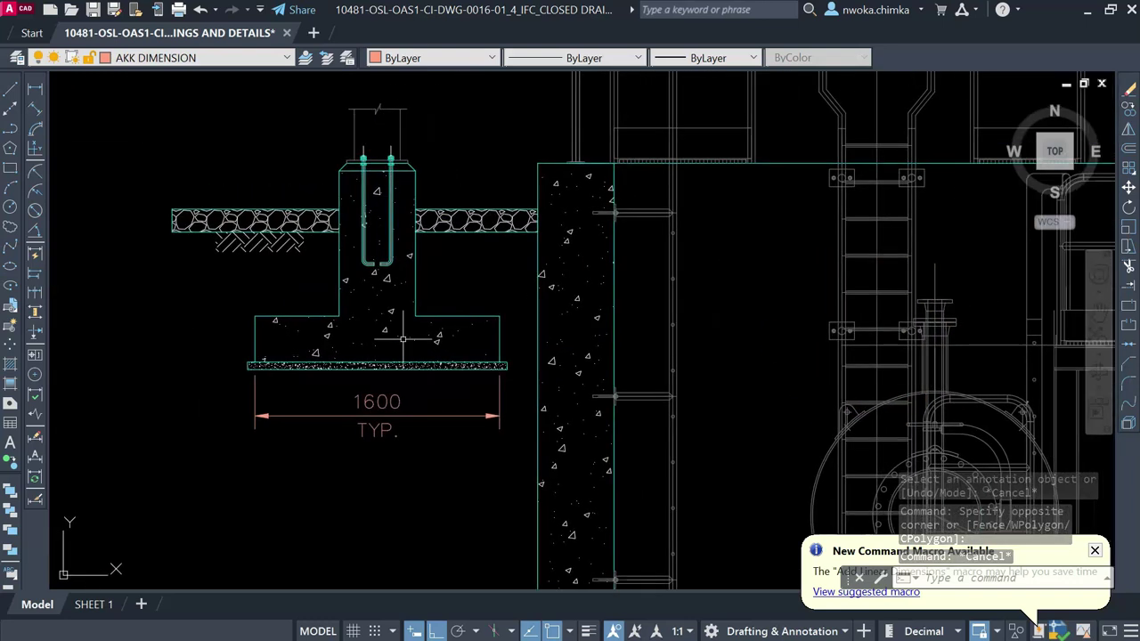
scroll(404, 339, "down", 3)
left_click(296, 172)
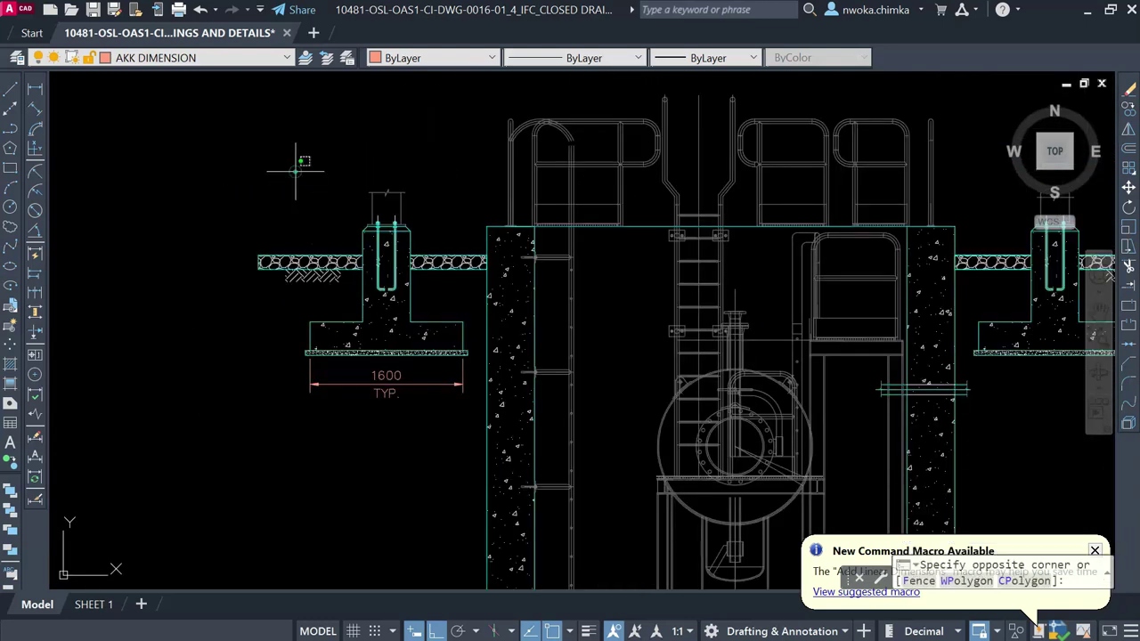
left_click(472, 397)
scroll(693, 370, "up", 1)
middle_click_drag(693, 370, 585, 380)
key("Escape")
scroll(259, 390, "up", 4)
scroll(257, 389, "down", 2)
scroll(242, 382, "up", 2)
middle_click_drag(219, 359, 616, 360)
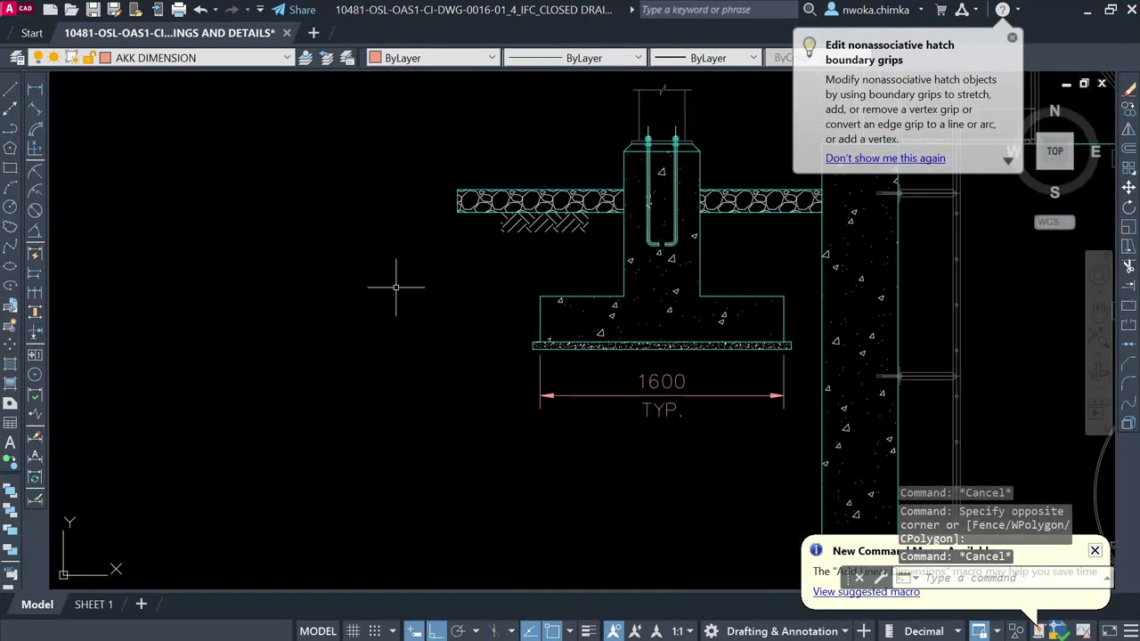
left_click(35, 88)
scroll(538, 300, "up", 2)
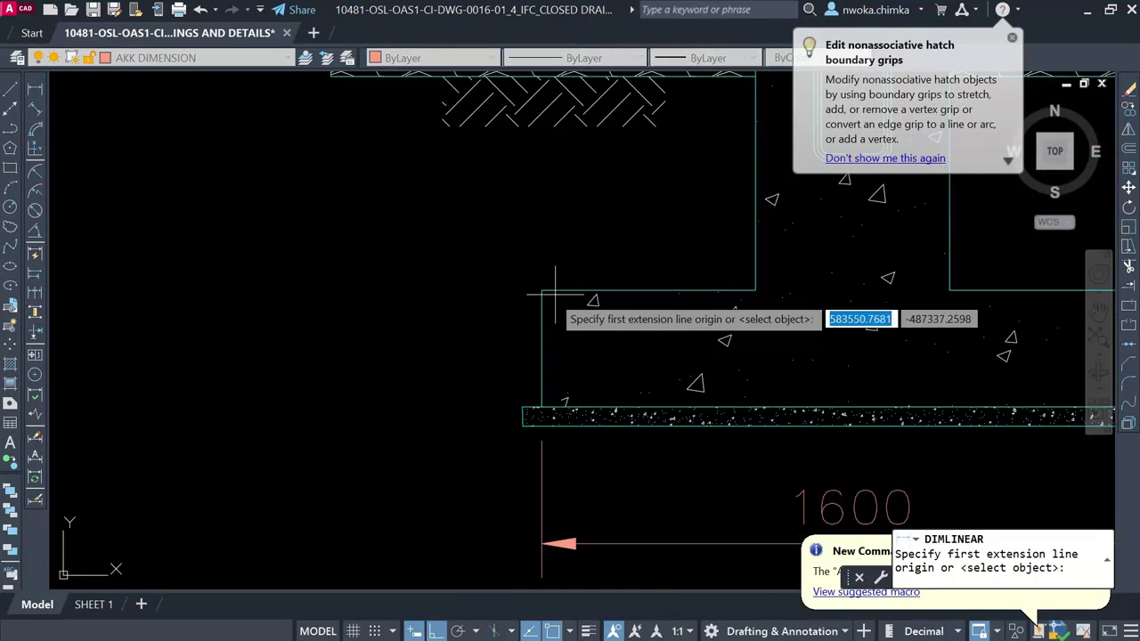
left_click(541, 290)
left_click(540, 408)
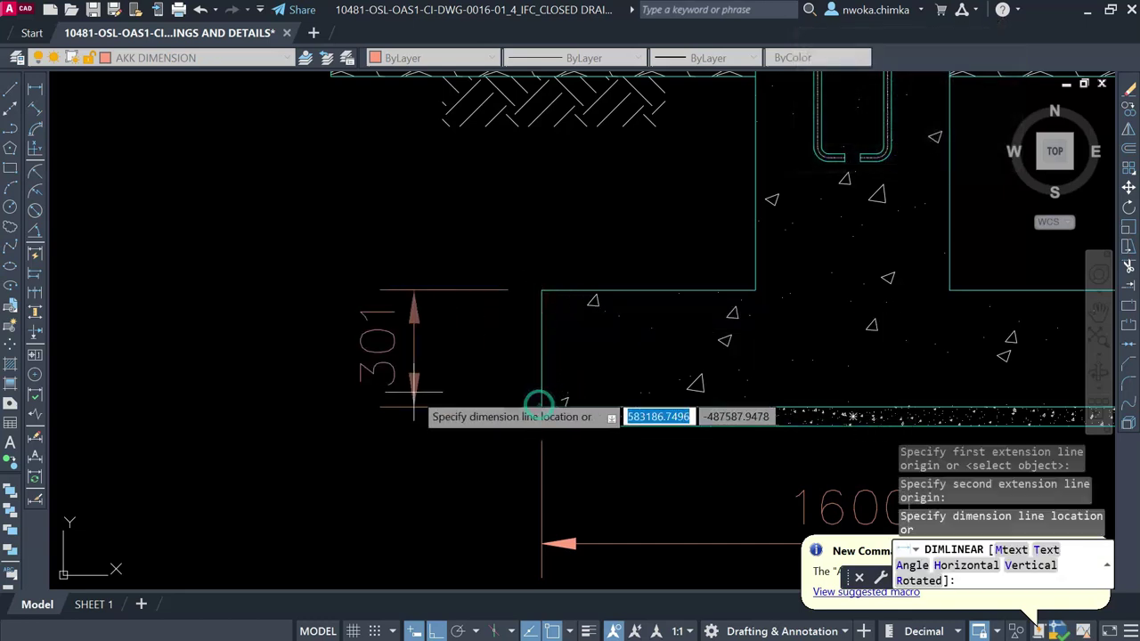
key("Escape")
Step: Add a vertical linear dimension between the left footing base's bottom-left and top-left corners, placed to the left of the footing
scroll(527, 389, "up", 3)
key("Return")
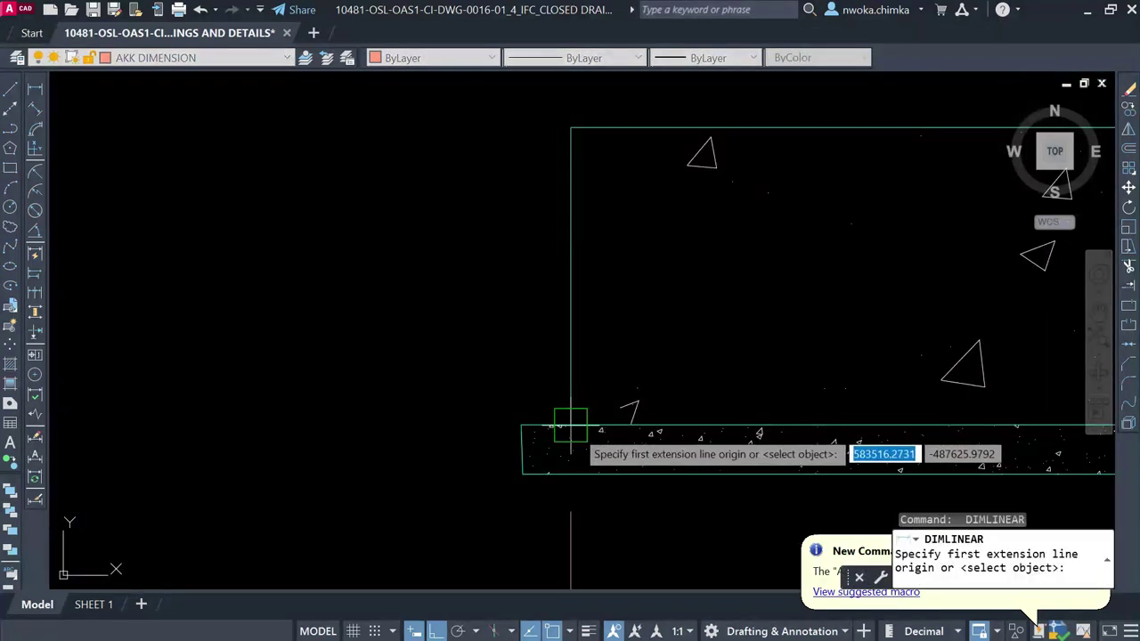
left_click(571, 425)
left_click(571, 127)
scroll(501, 257, "down", 2)
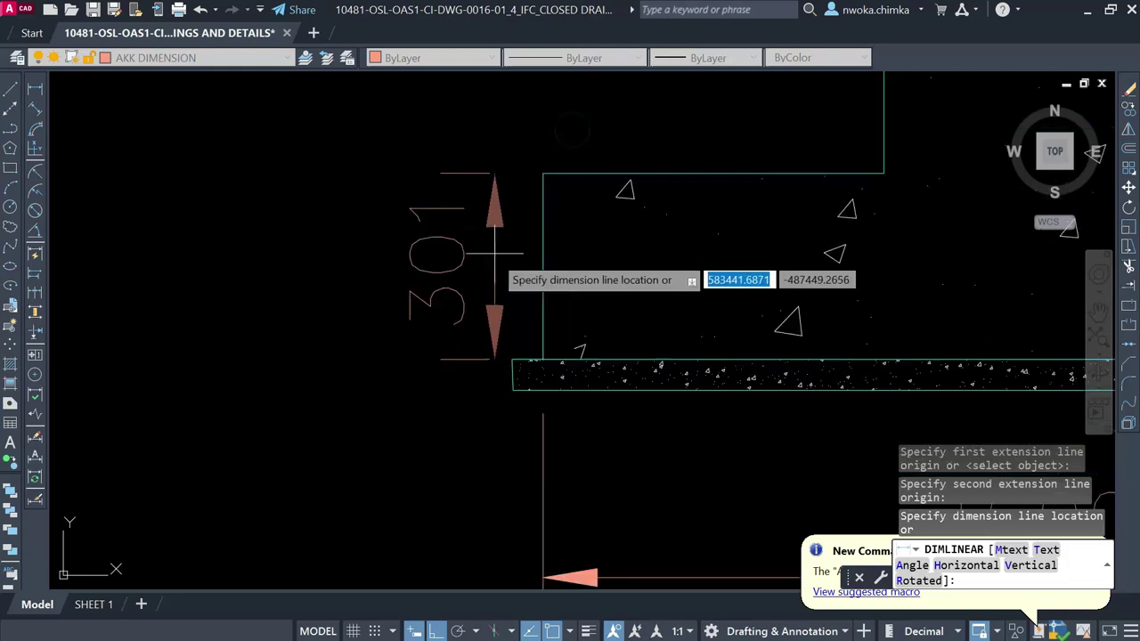
left_click(327, 303)
middle_click_drag(401, 278, 427, 297)
Step: Add the text TYP to the footing's vertical thickness dimension, as a second line on the opposite side of the dimension line
left_click(318, 263)
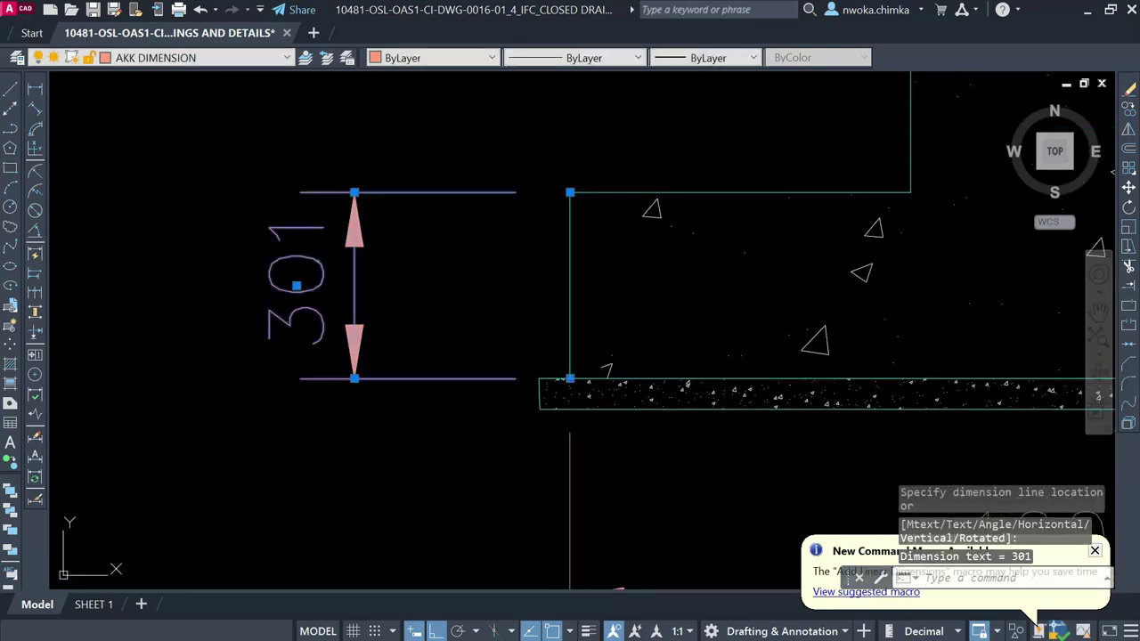
double_click(317, 260)
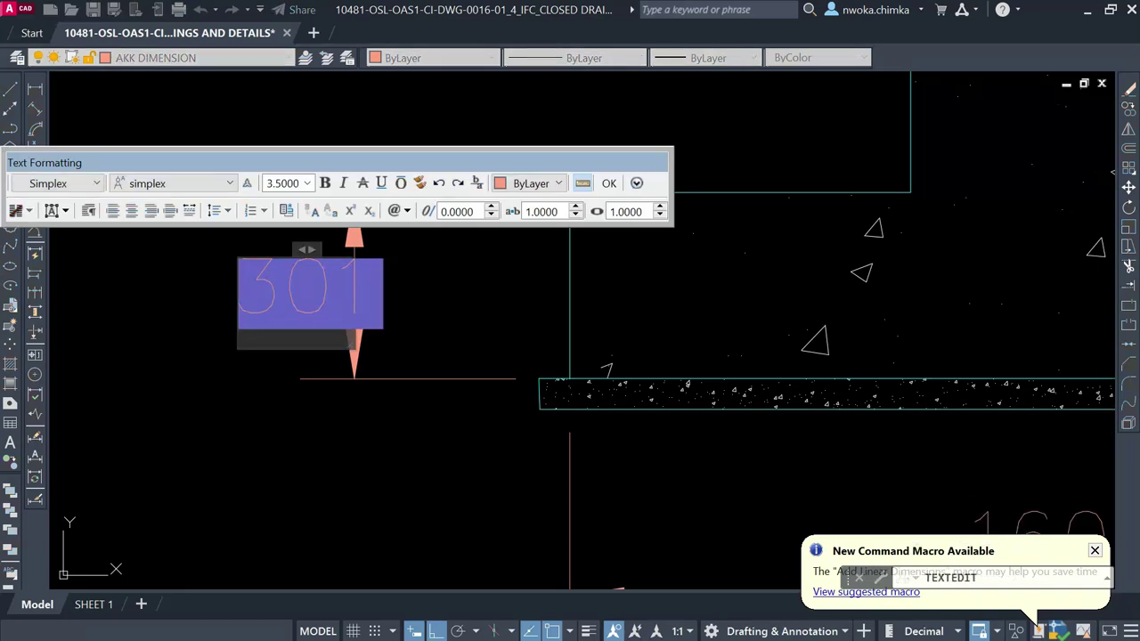
type("\\")
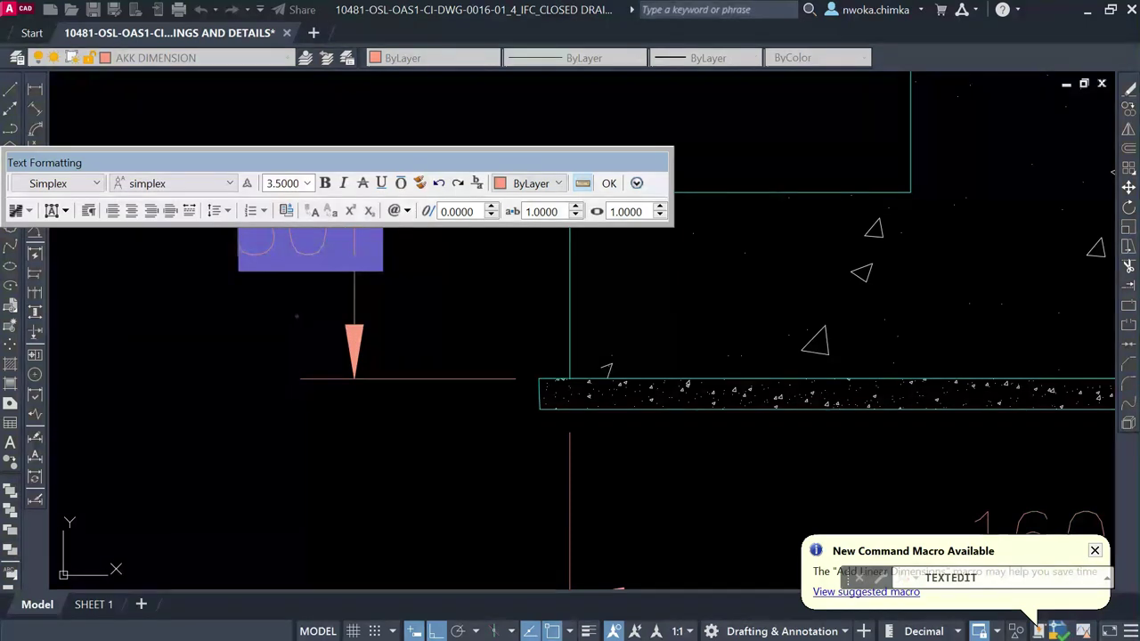
type("TYP")
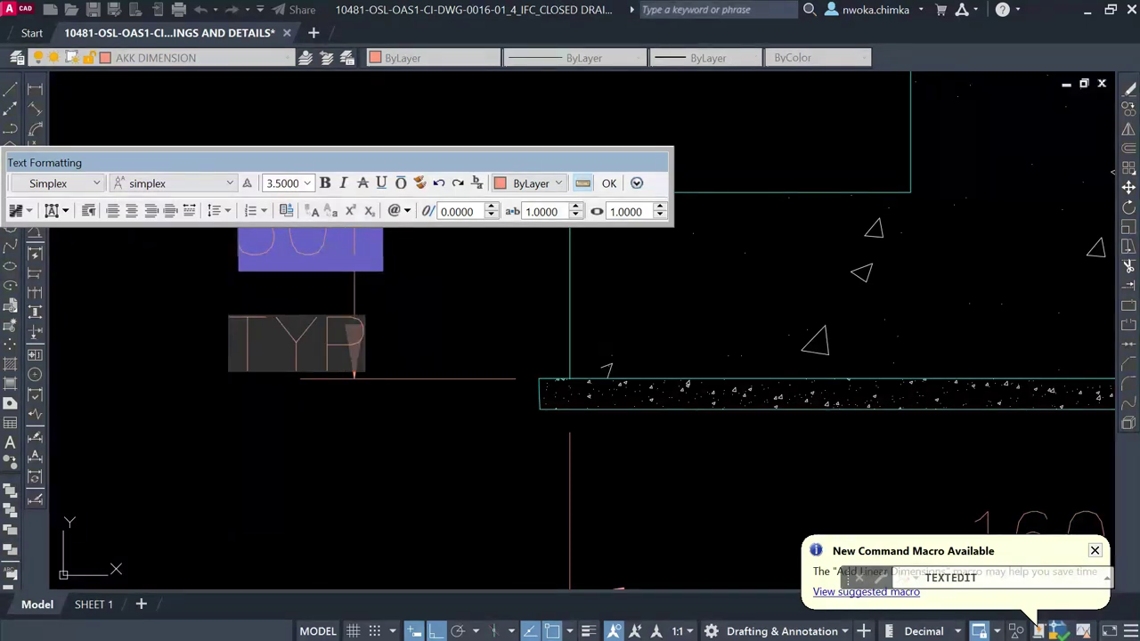
left_click(609, 183)
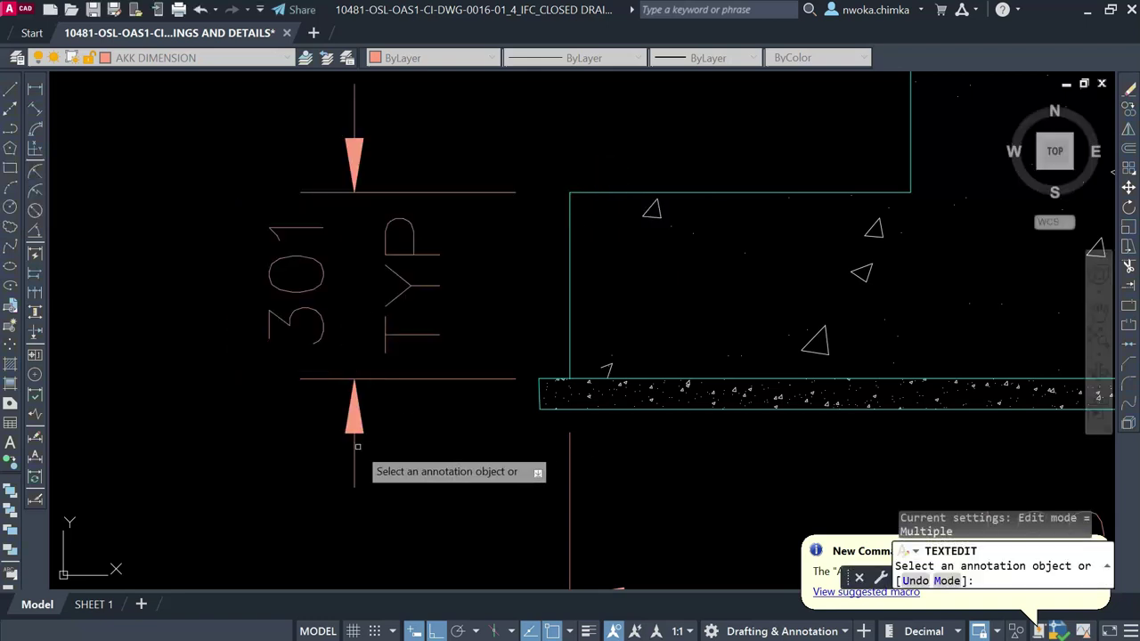
scroll(419, 348, "down", 2)
key("Escape")
Step: Examine the left footing's two-line width and thickness dimensions within the whole pit section
scroll(421, 267, "up", 1)
left_click(421, 264)
left_click(371, 317)
scroll(258, 285, "down", 2)
key("Escape")
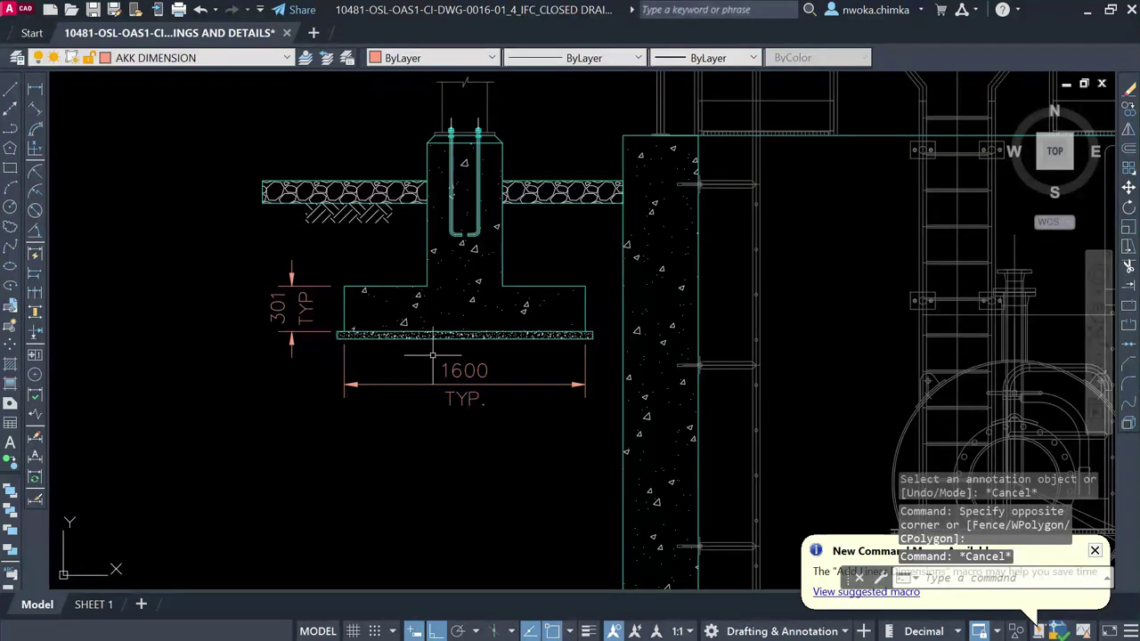
scroll(432, 355, "down", 4)
scroll(686, 395, "up", 2)
scroll(558, 275, "down", 1)
mouse_move(686, 394)
middle_mouse_down()
mouse_move(506, 269)
mouse_move(522, 352)
middle_mouse_up()
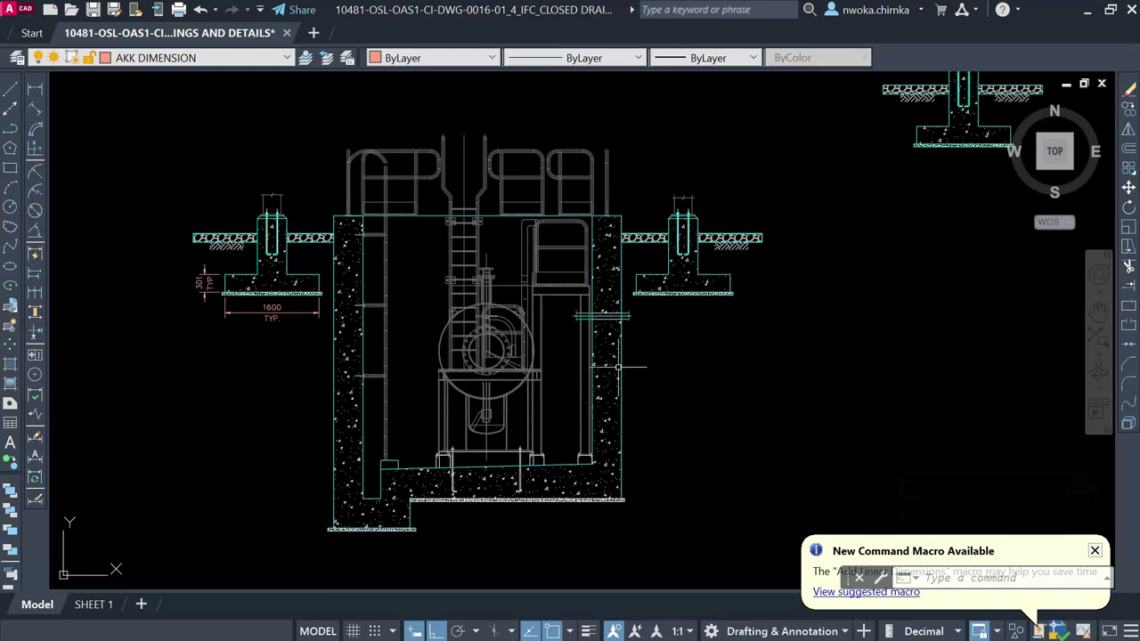
Step: Find the DETAIL OF FIXED SADDLE among the neighbouring details and examine its dimensions and two-line notes
scroll(618, 367, "down", 1)
middle_click_drag(834, 243, 657, 291)
scroll(657, 290, "down", 1)
middle_click_drag(533, 87, 493, 239)
scroll(451, 165, "up", 2)
middle_click_drag(729, 295, 407, 257)
middle_click_drag(852, 351, 794, 326)
scroll(795, 326, "up", 2)
middle_click_drag(635, 326, 568, 363)
scroll(567, 364, "down", 2)
middle_click_drag(670, 340, 591, 339)
scroll(828, 369, "up", 2)
mouse_move(721, 370)
middle_mouse_down()
mouse_move(705, 364)
mouse_move(785, 302)
middle_mouse_up()
middle_click_drag(469, 327, 663, 322)
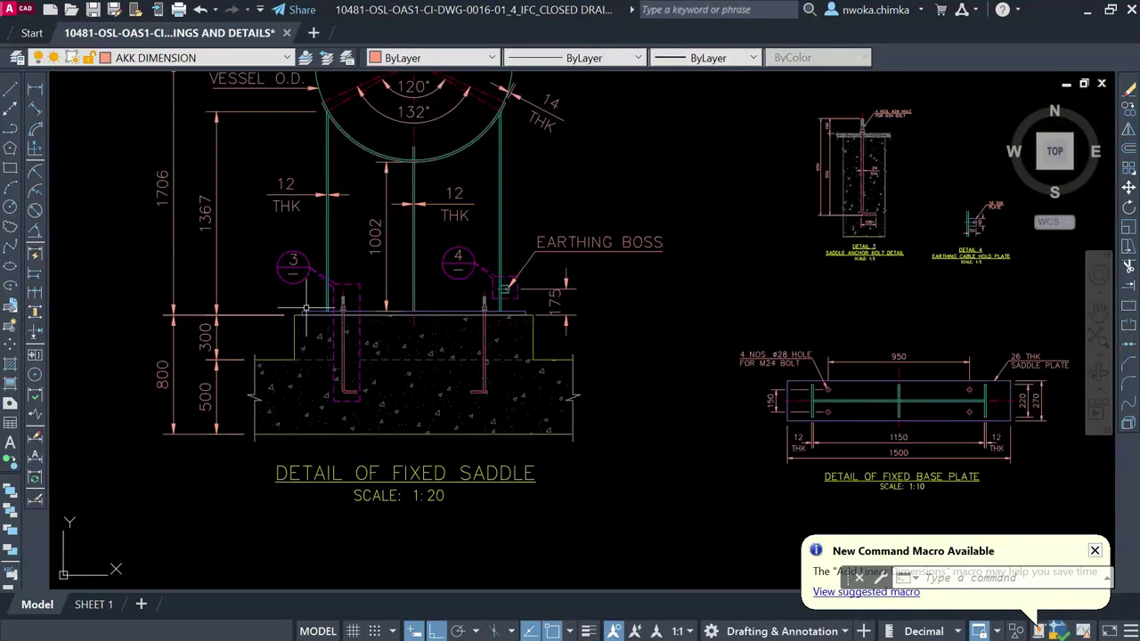
middle_click_drag(356, 294, 428, 285)
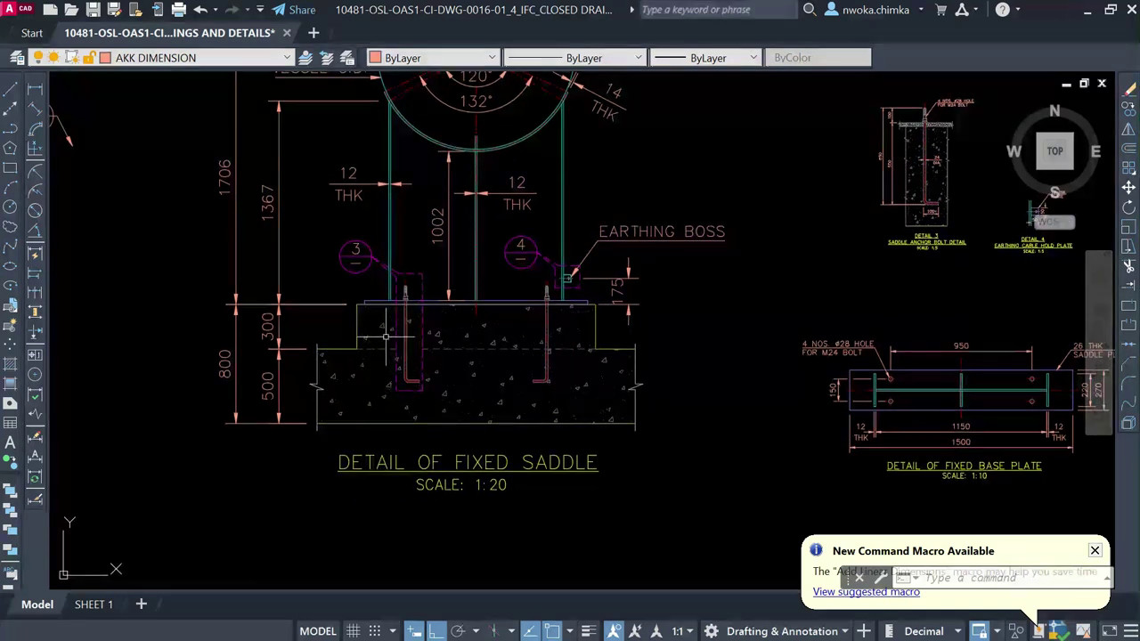
middle_click_drag(430, 314, 460, 279)
middle_click_drag(556, 395, 542, 395)
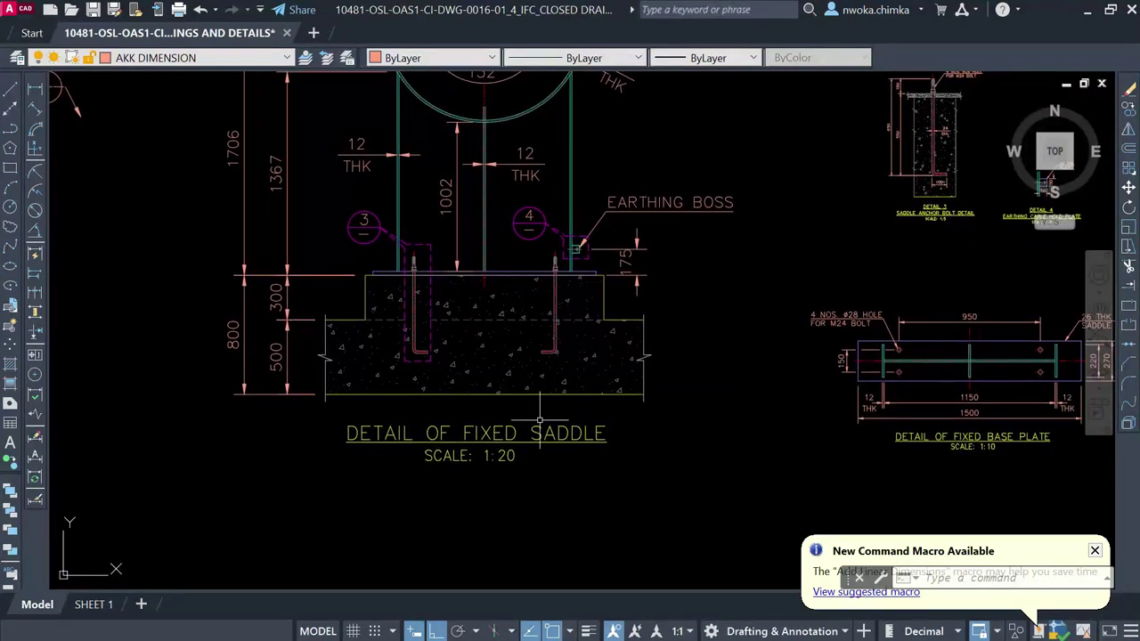
Step: Examine the fixed saddle detail's title and scale text, its THK annotations and the concrete base dimensions
left_click(557, 463)
left_click(349, 432)
middle_click_drag(638, 430, 577, 440)
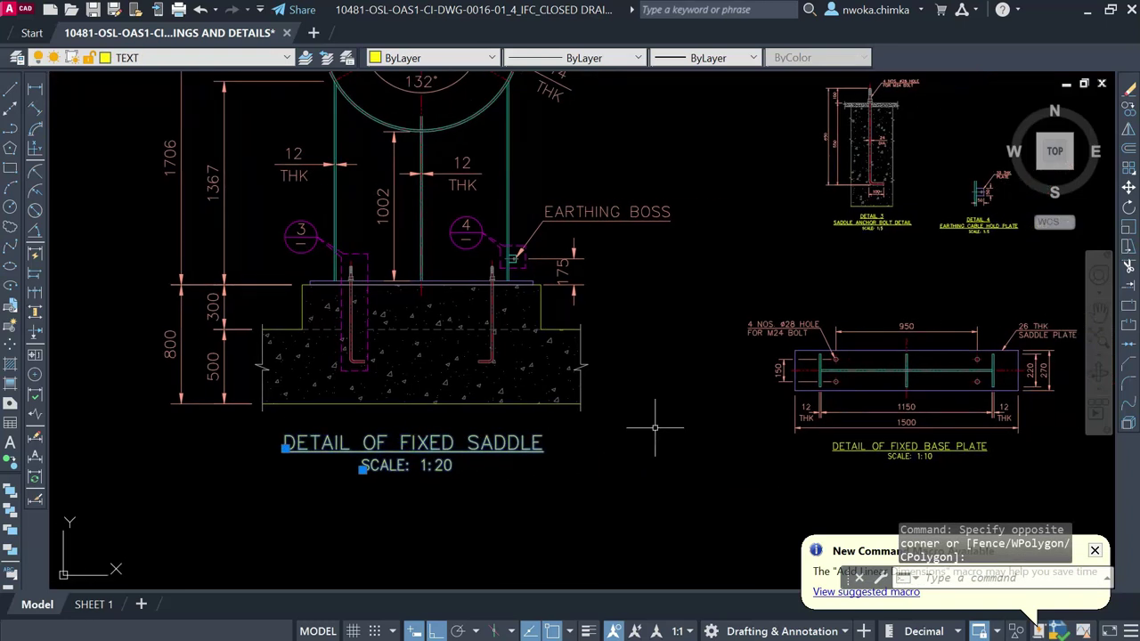
middle_click_drag(657, 402, 682, 408)
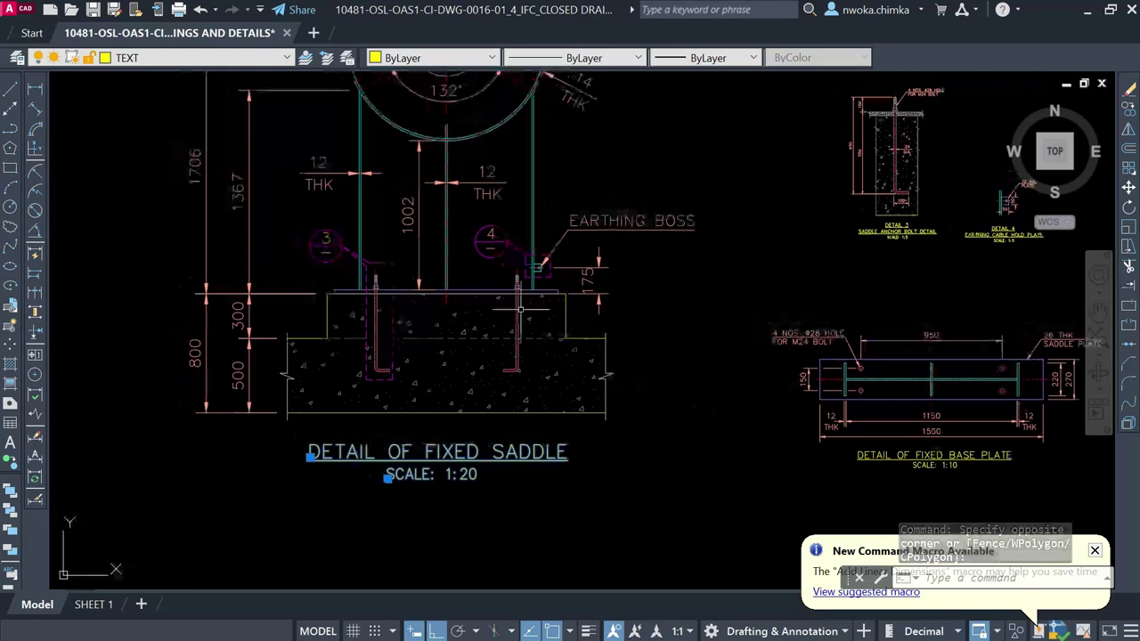
scroll(343, 249, "up", 3)
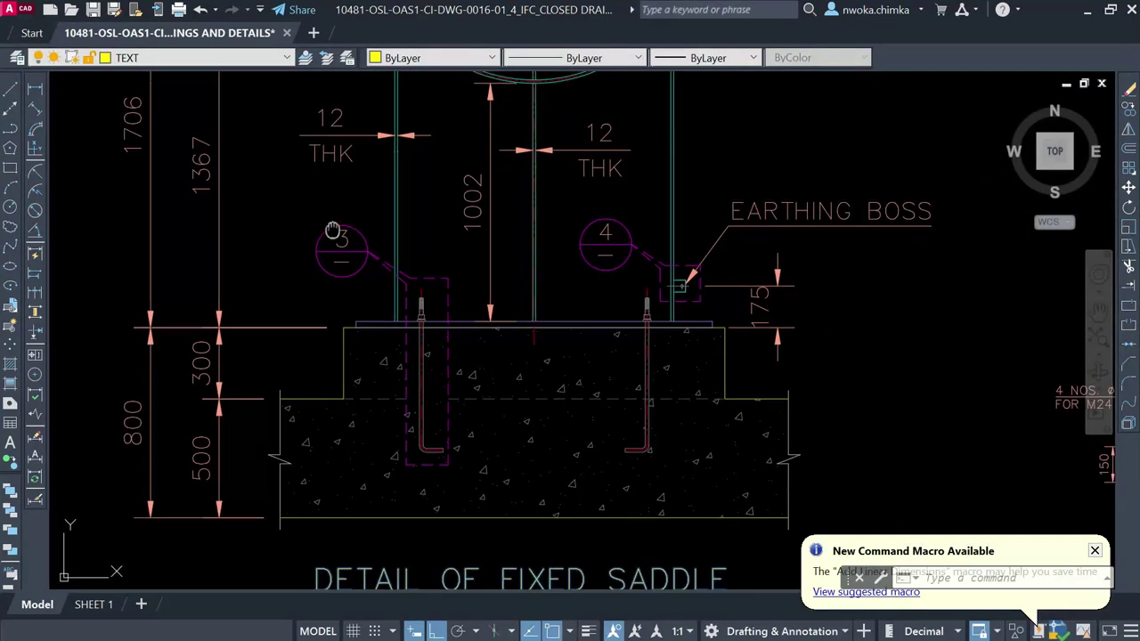
scroll(462, 237, "down", 3)
scroll(550, 201, "up", 2)
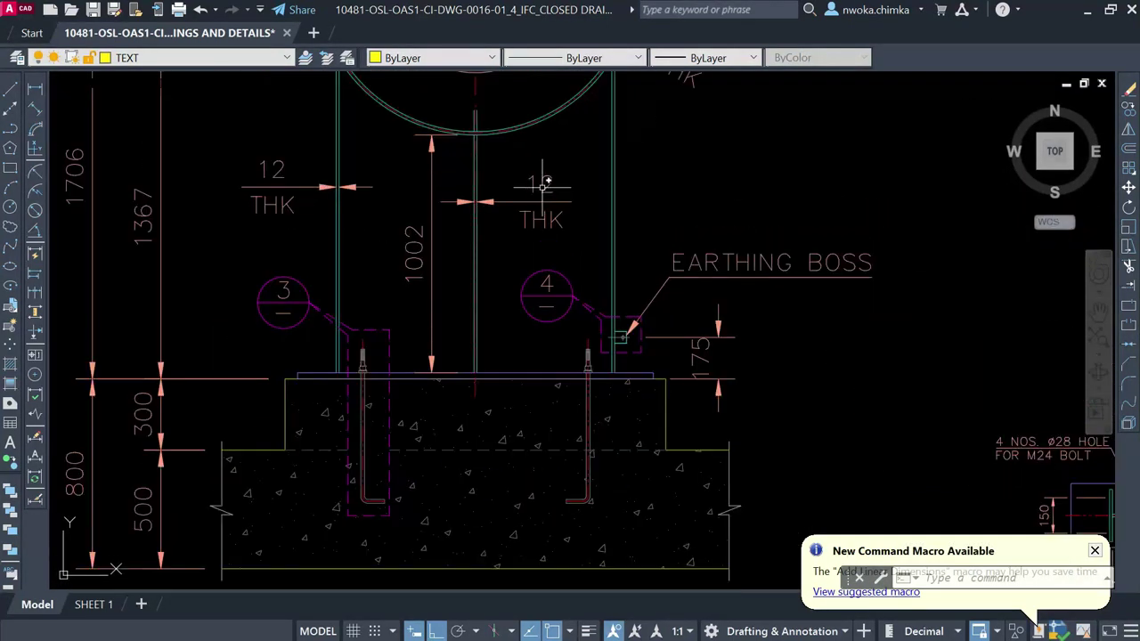
scroll(594, 229, "down", 2)
scroll(534, 347, "up", 2)
scroll(492, 353, "up", 1)
scroll(677, 327, "down", 1)
middle_click_drag(799, 332, 707, 375)
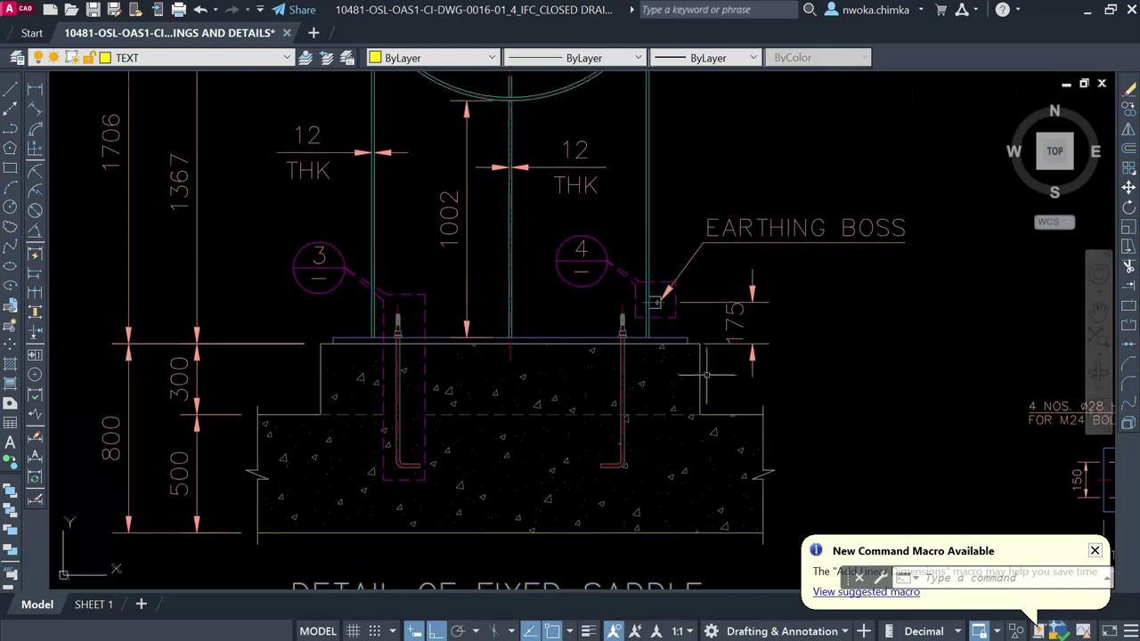
scroll(585, 319, "down", 2)
mouse_move(572, 374)
middle_mouse_down()
mouse_move(585, 319)
mouse_move(649, 329)
mouse_move(634, 349)
mouse_move(583, 363)
middle_mouse_up()
key("Escape")
scroll(441, 320, "up", 2)
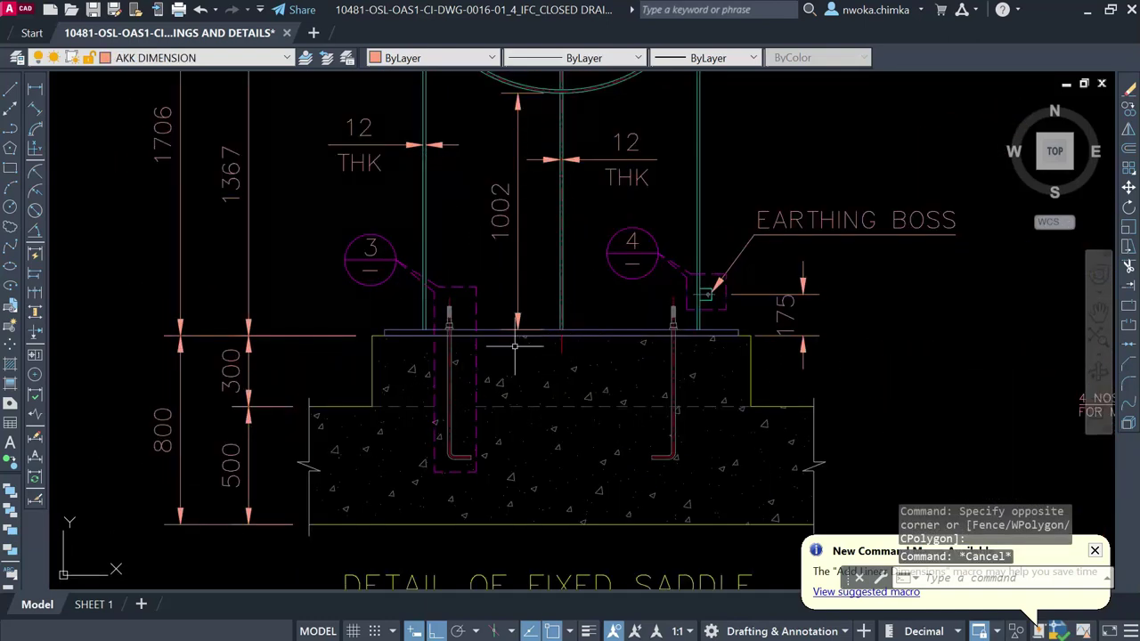
scroll(558, 341, "down", 1)
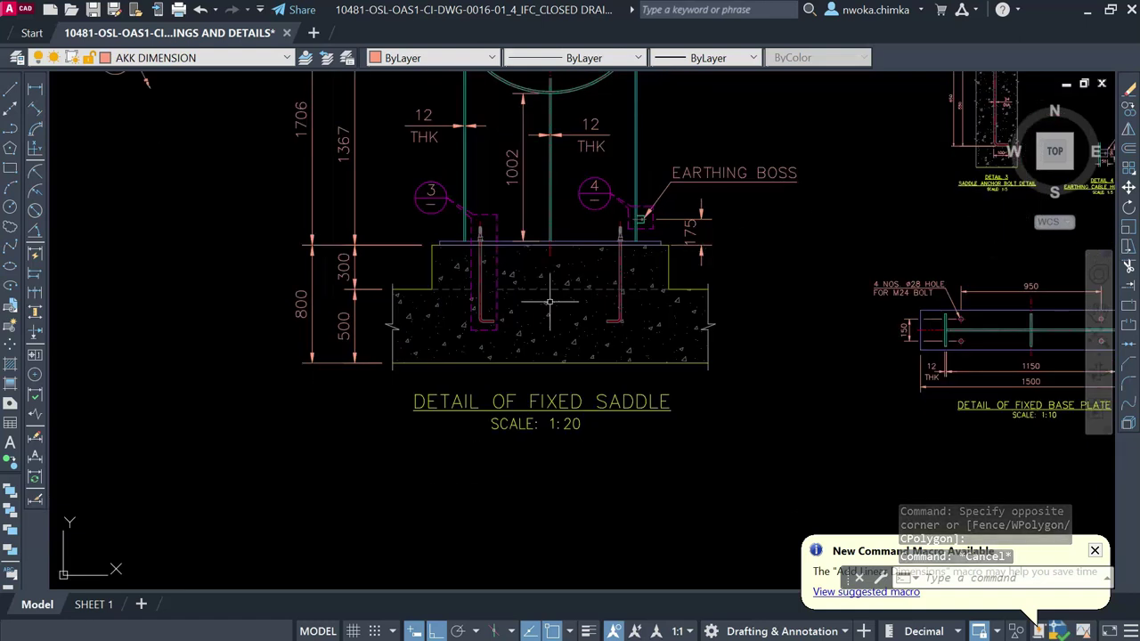
scroll(540, 280, "up", 1)
middle_click_drag(574, 286, 557, 331)
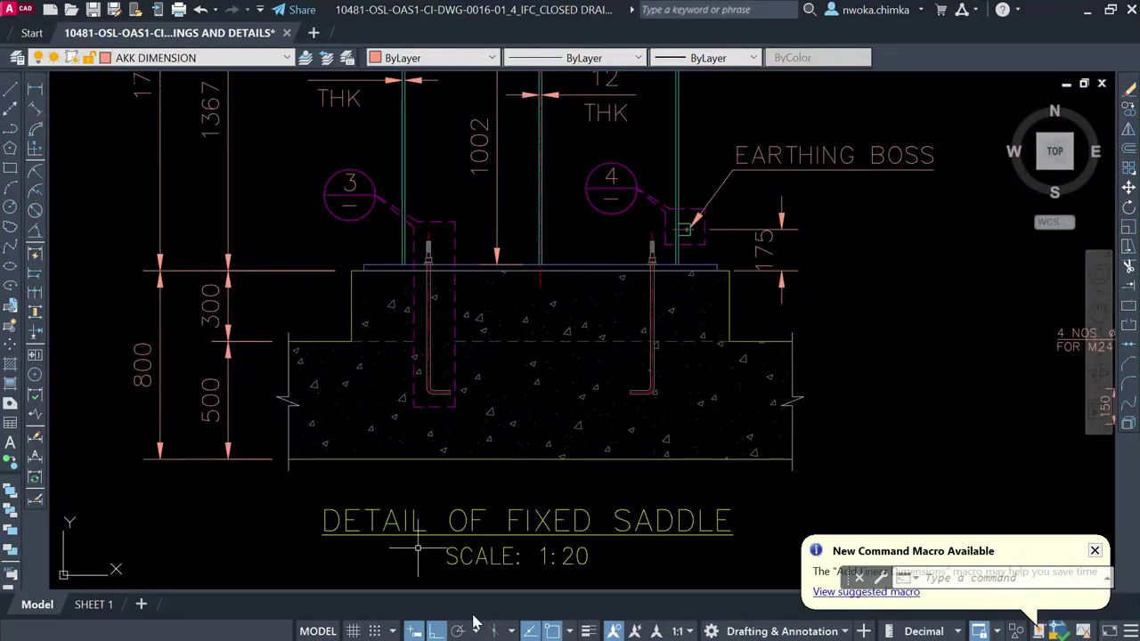
Step: Switch to the Navisworks pigging station model and examine the vessel's saddles, base plates and concrete plinths
key("super")
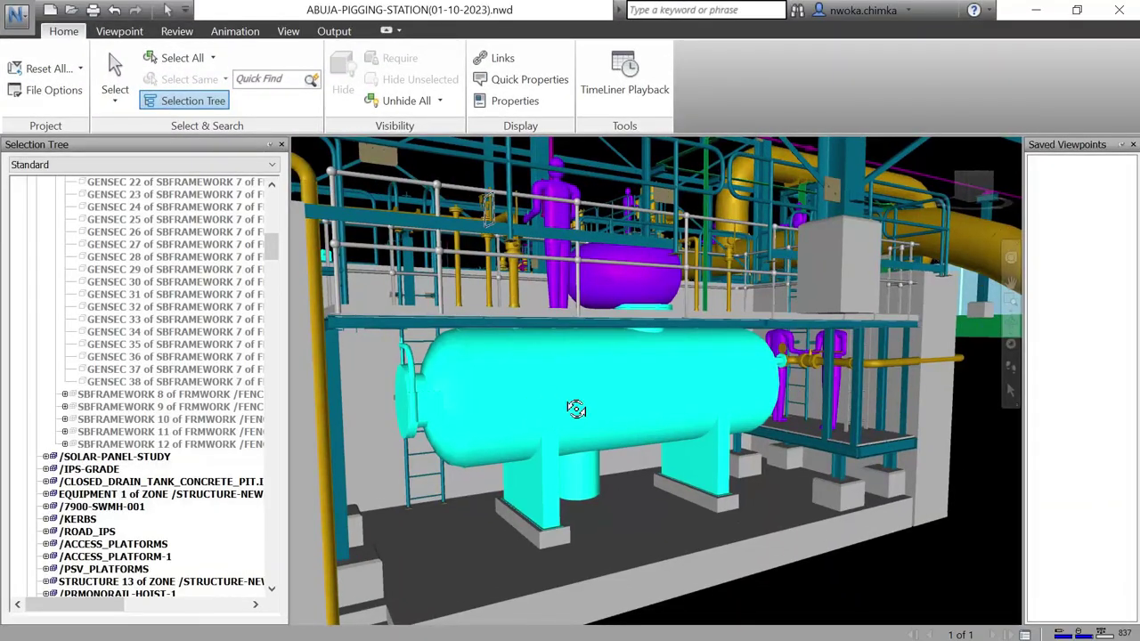
scroll(549, 542, "up", 4)
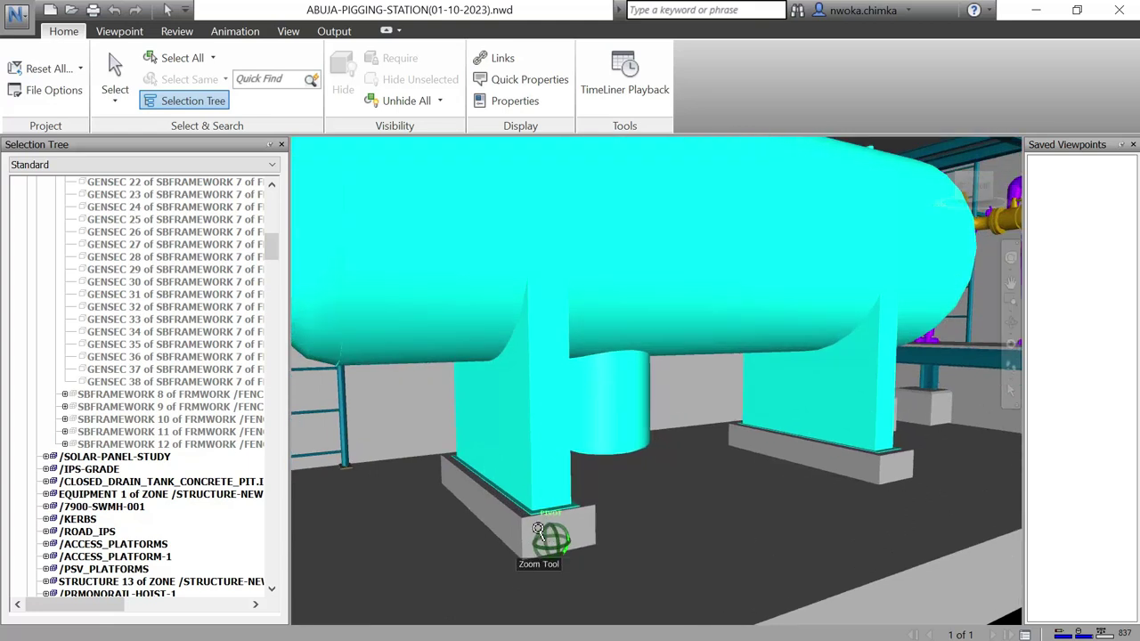
left_click_drag(538, 527, 550, 524)
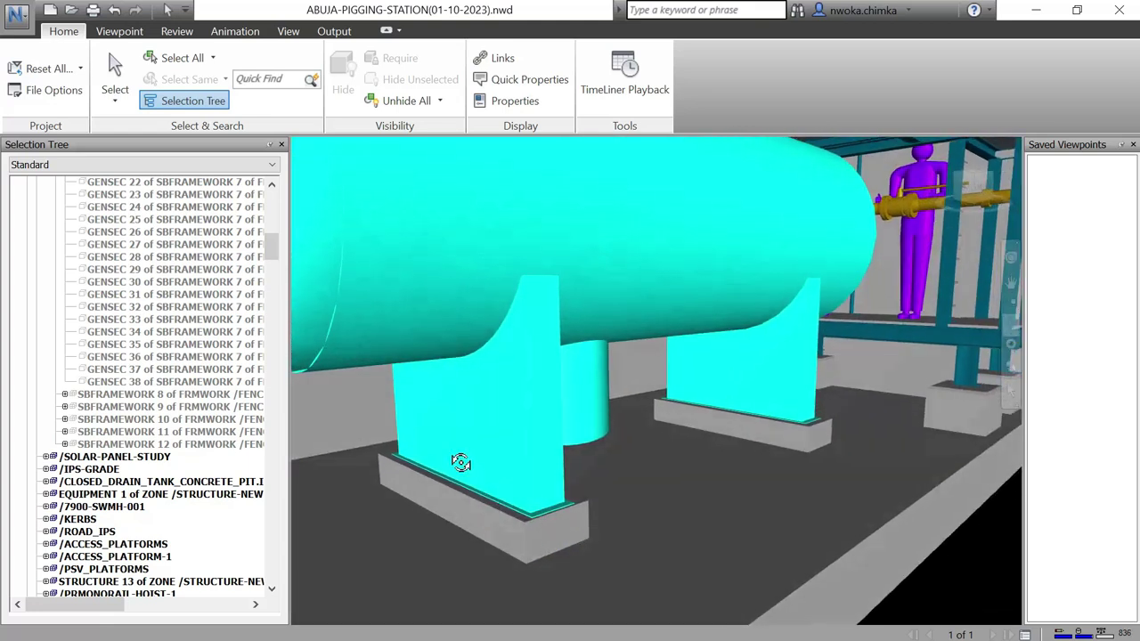
scroll(442, 441, "up", 1)
scroll(433, 454, "up", 3)
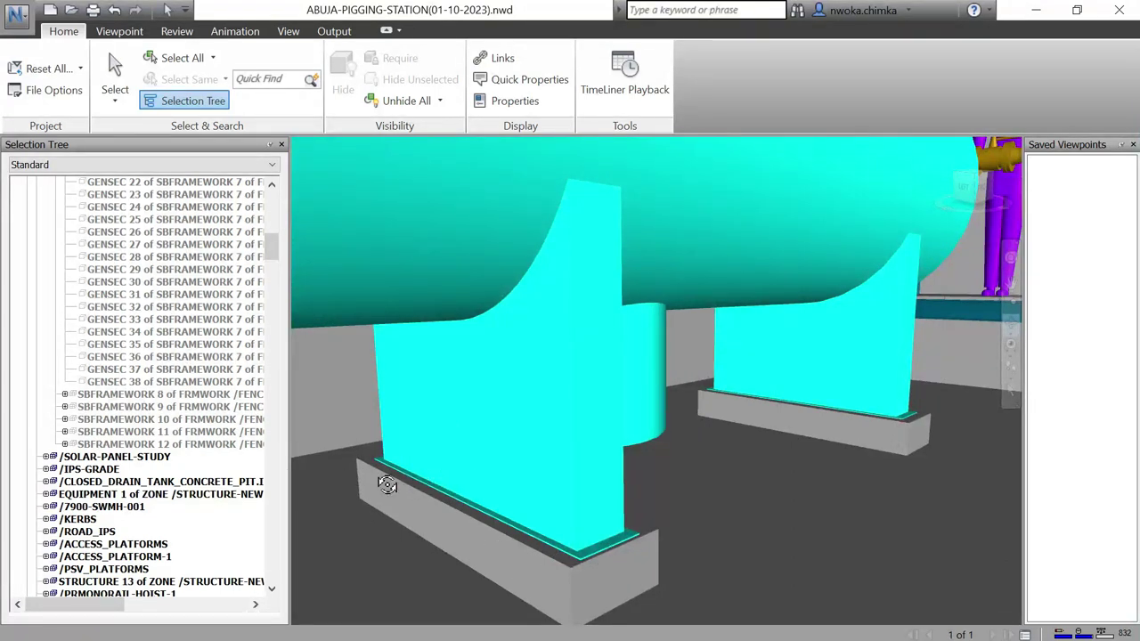
scroll(484, 520, "up", 1)
scroll(398, 457, "up", 1)
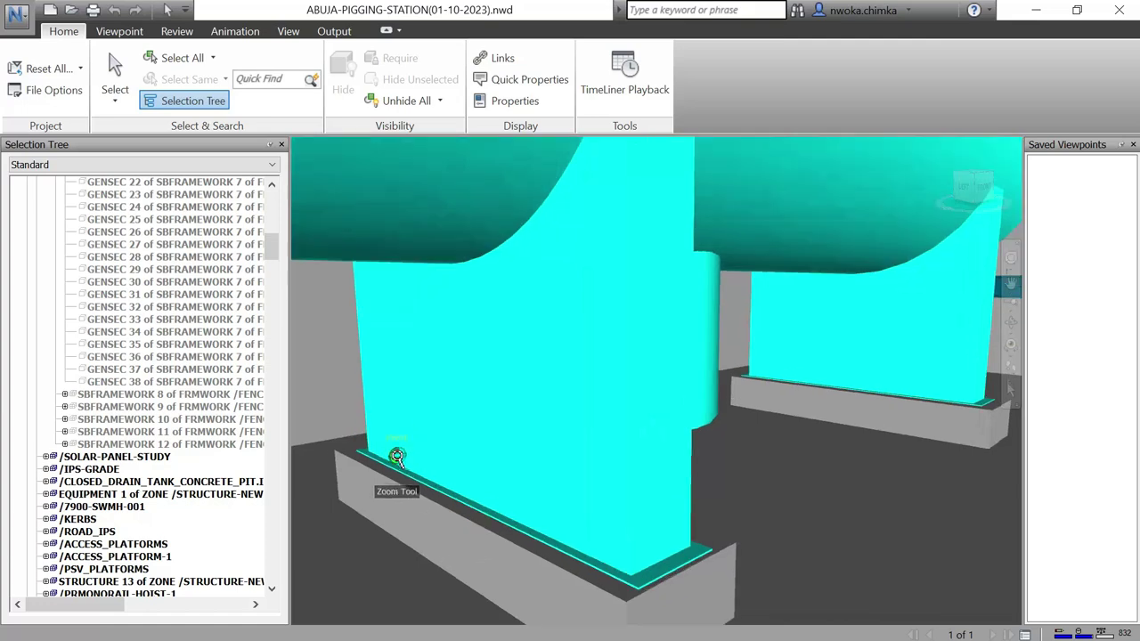
scroll(620, 540, "down", 10)
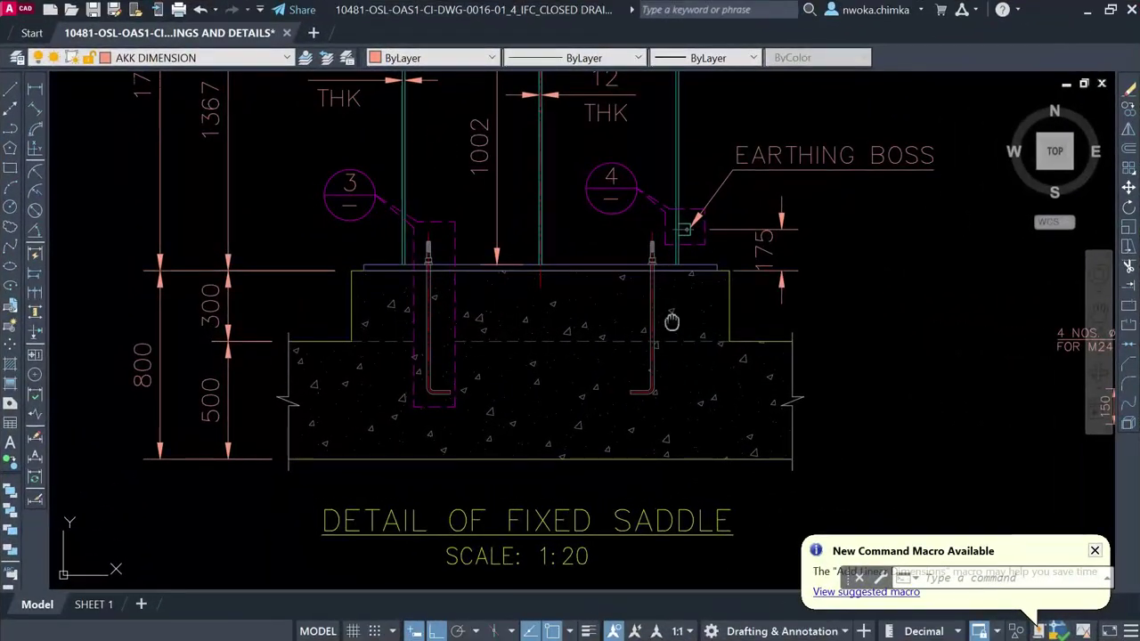
Step: Return to the AutoCAD drawing and examine the saddle base plate, anchor bolts and concrete plinth in the fixed saddle detail
scroll(671, 322, "down", 3)
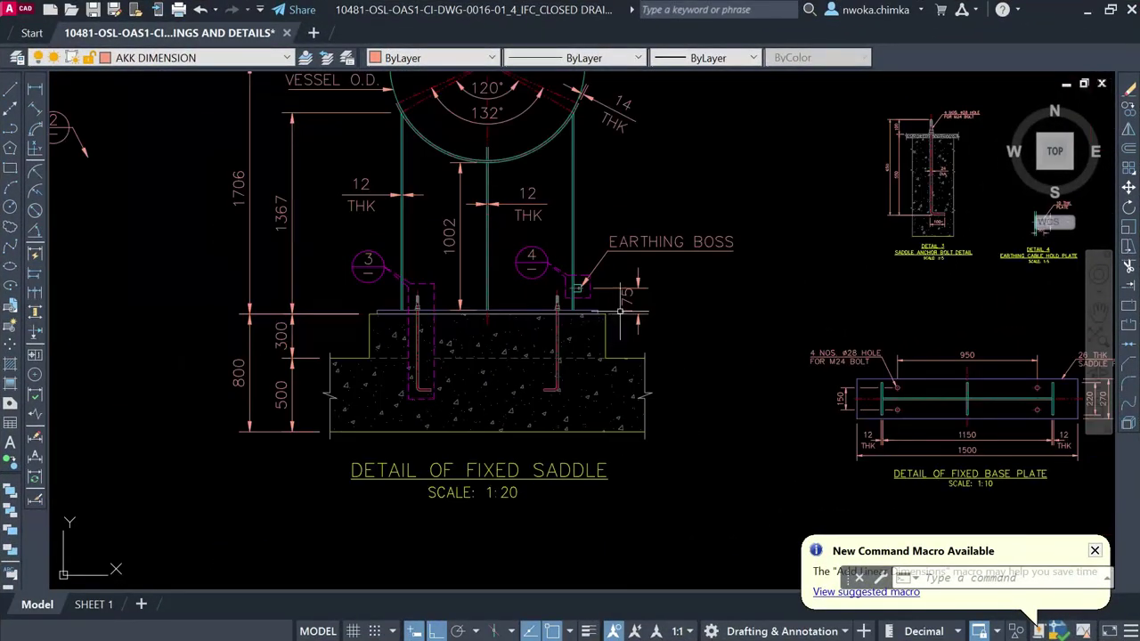
mouse_move(694, 274)
middle_mouse_down()
mouse_move(687, 288)
mouse_move(636, 301)
middle_mouse_up()
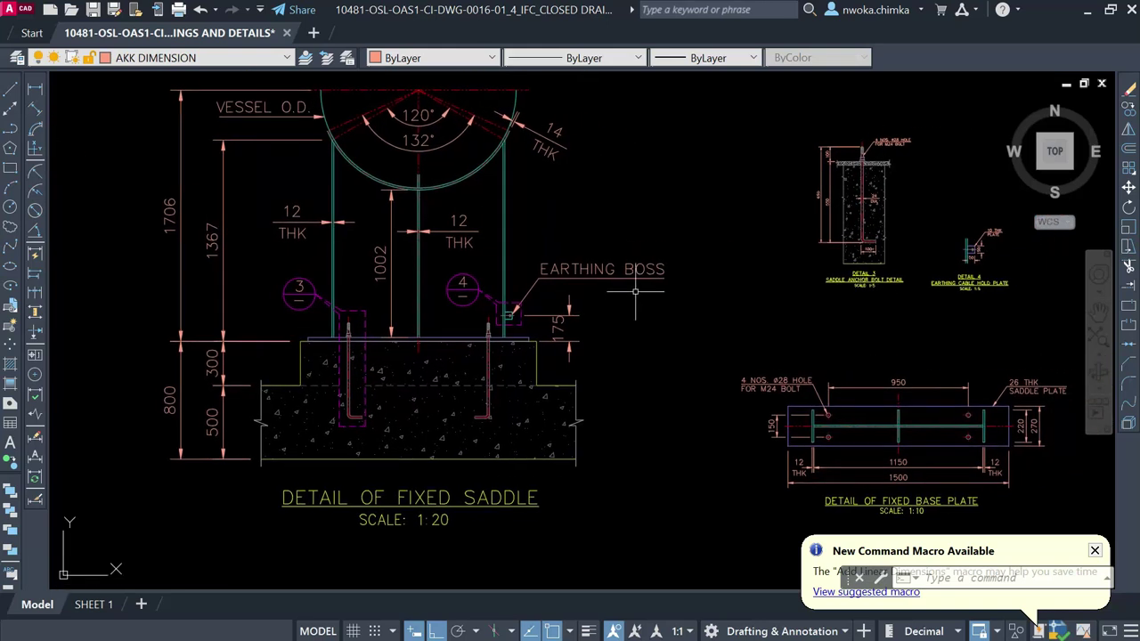
scroll(498, 310, "up", 4)
scroll(539, 287, "down", 4)
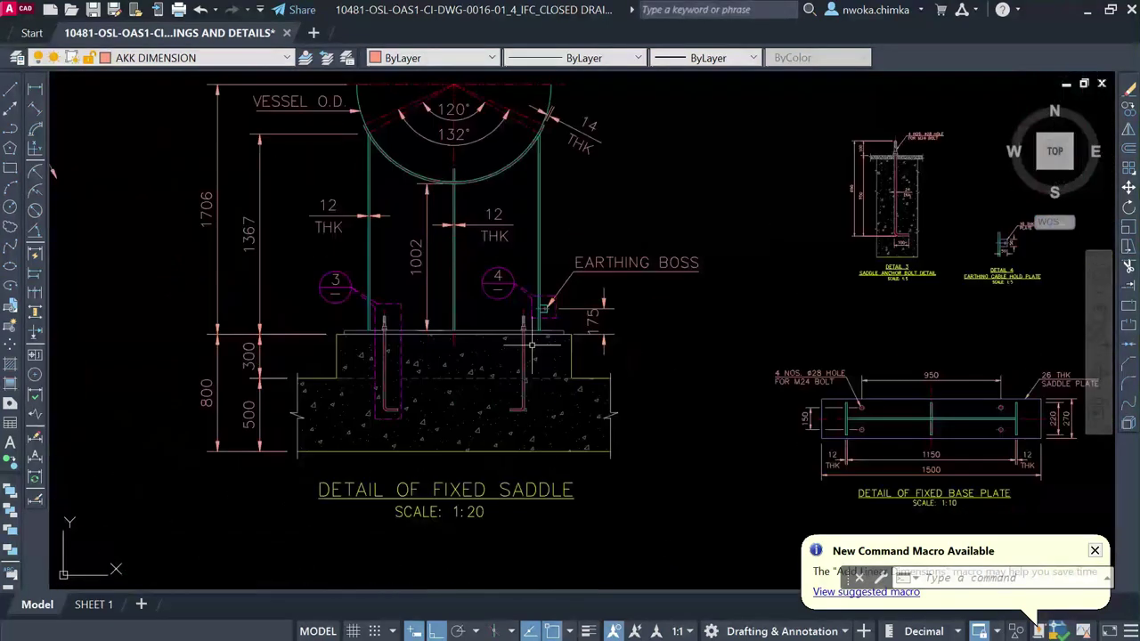
scroll(352, 329, "up", 4)
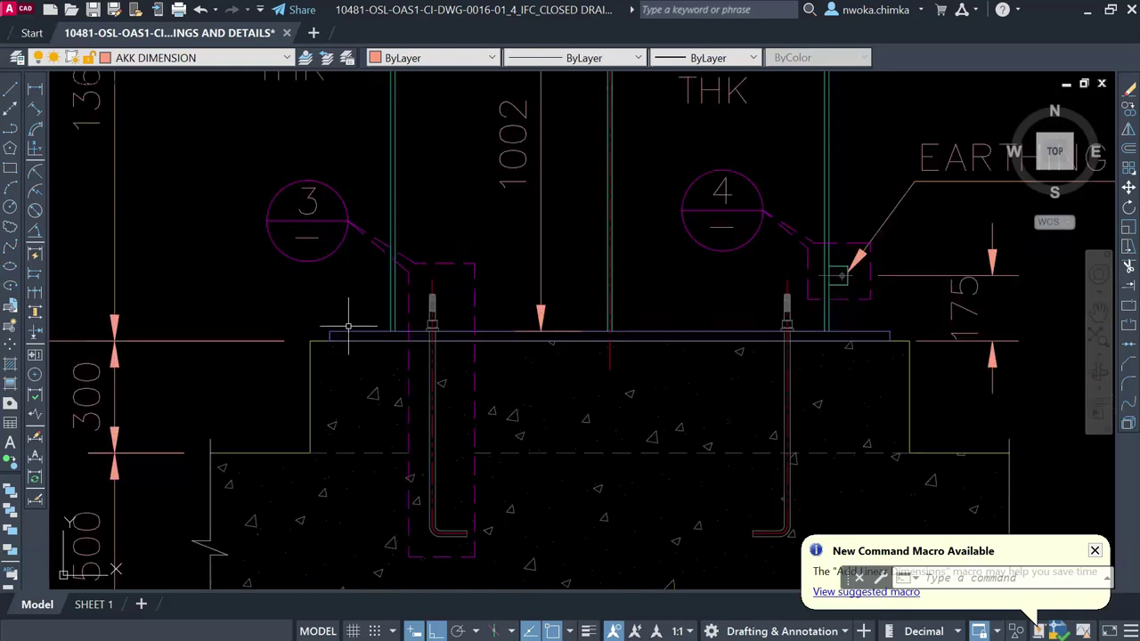
scroll(349, 326, "down", 2)
scroll(419, 355, "up", 2)
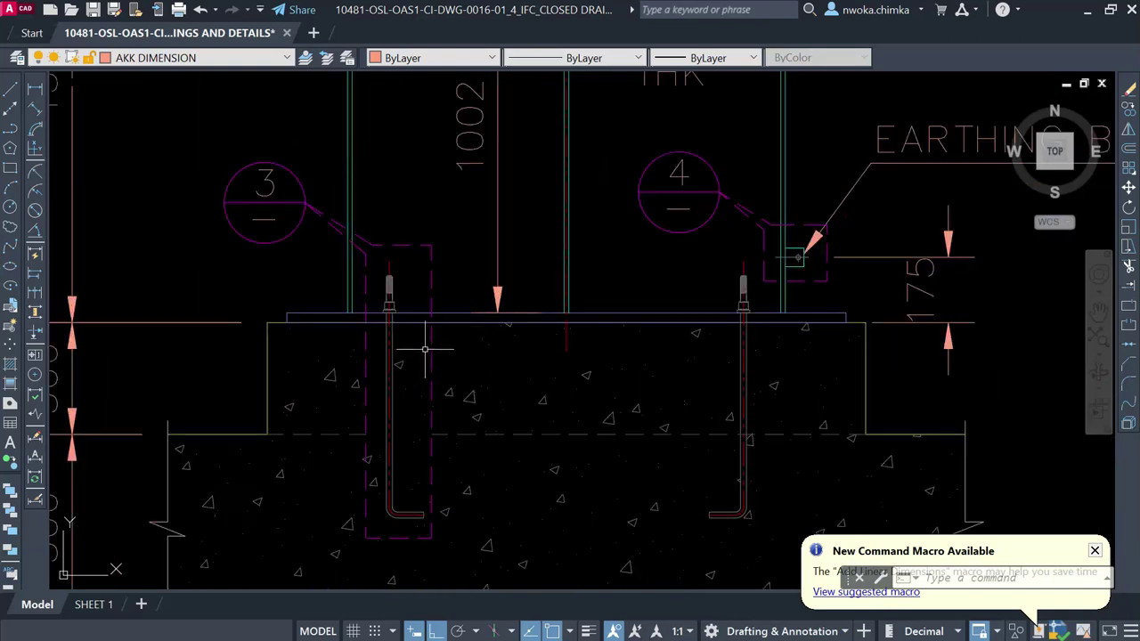
middle_click_drag(516, 344, 473, 342)
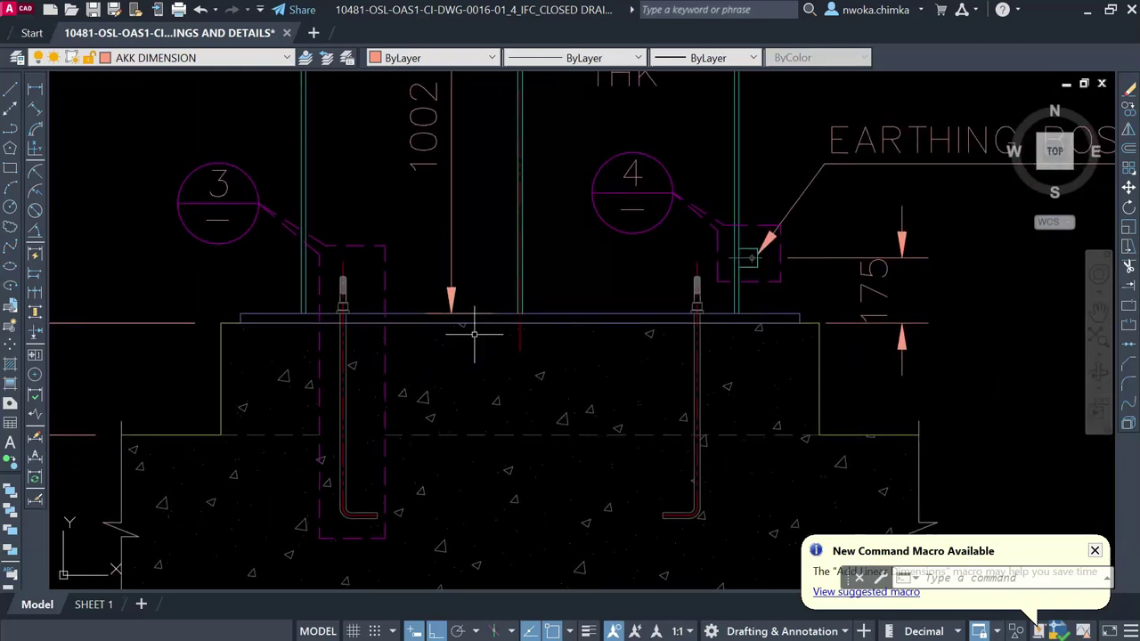
scroll(498, 327, "down", 2)
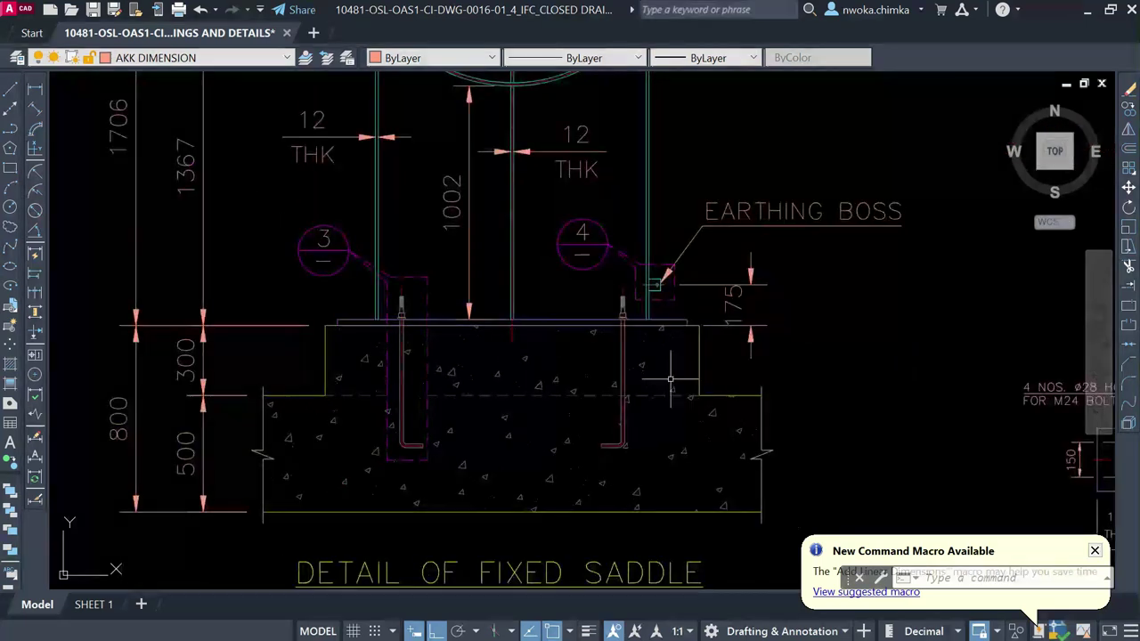
Step: Find the DETAIL OF FIXED BASE PLATE beside the fixed saddle detail and examine its dimensions and plate notes
middle_click_drag(693, 390, 606, 392)
middle_click_drag(749, 392, 553, 383)
middle_click_drag(780, 417, 550, 406)
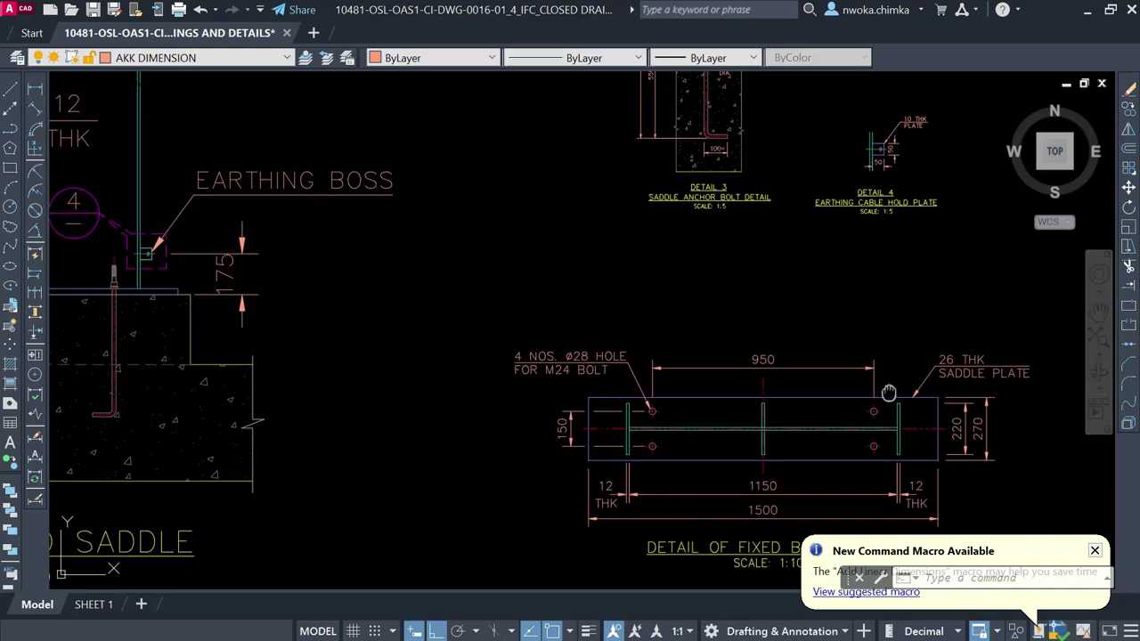
middle_click_drag(892, 392, 945, 378)
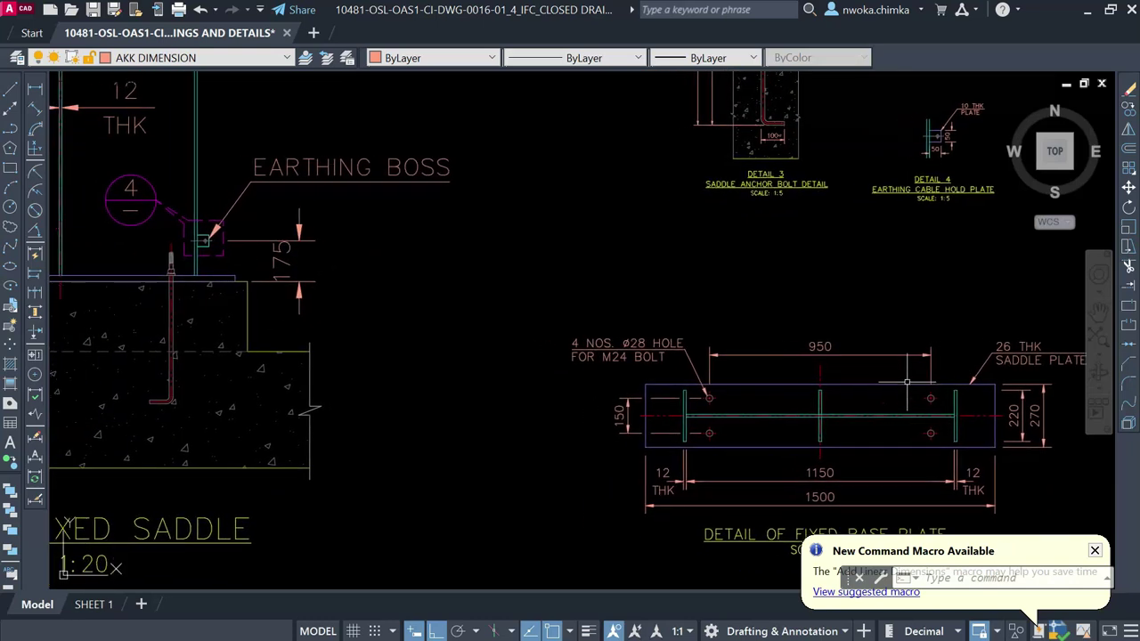
Step: Compare callout 4 at the earthing boss with the DETAIL 4 earthing cable hold plate and its two-line plate note
middle_click_drag(204, 244, 613, 371)
scroll(594, 368, "up", 2)
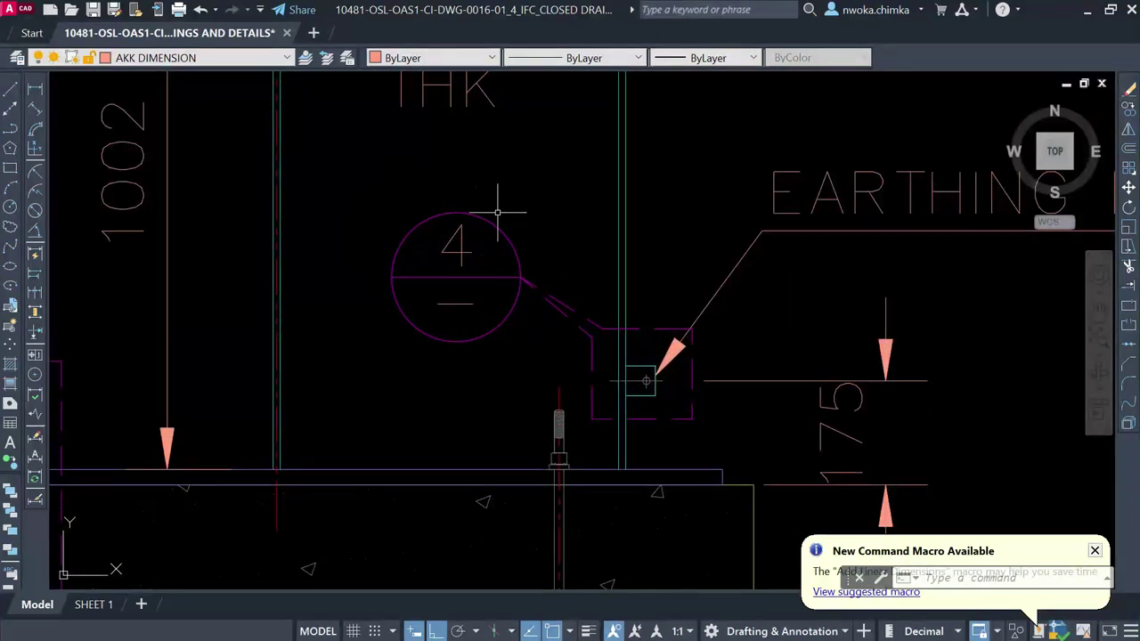
scroll(308, 313, "down", 8)
scroll(712, 321, "up", 6)
middle_click_drag(696, 312, 635, 258)
scroll(635, 258, "up", 4)
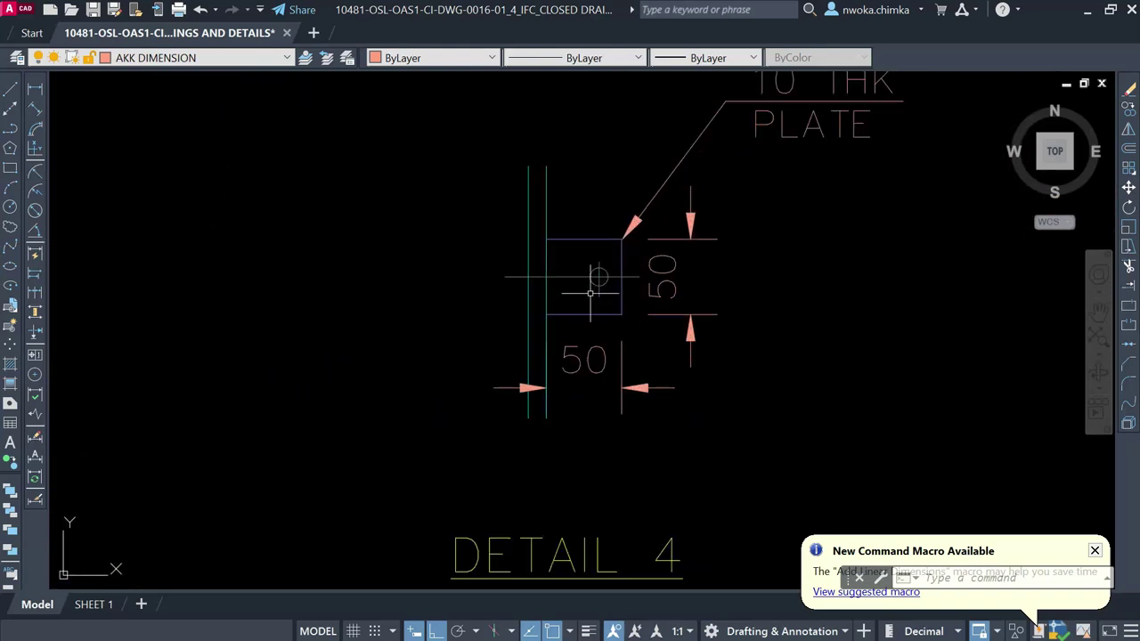
Step: Return to the fixed saddle detail and examine the anchor bolt enclosed by callout 3
scroll(770, 213, "down", 6)
middle_click_drag(636, 484, 733, 356)
mouse_move(380, 372)
middle_mouse_down()
mouse_move(575, 341)
mouse_move(916, 371)
middle_mouse_up()
middle_click_drag(461, 338, 470, 339)
scroll(407, 223, "up", 2)
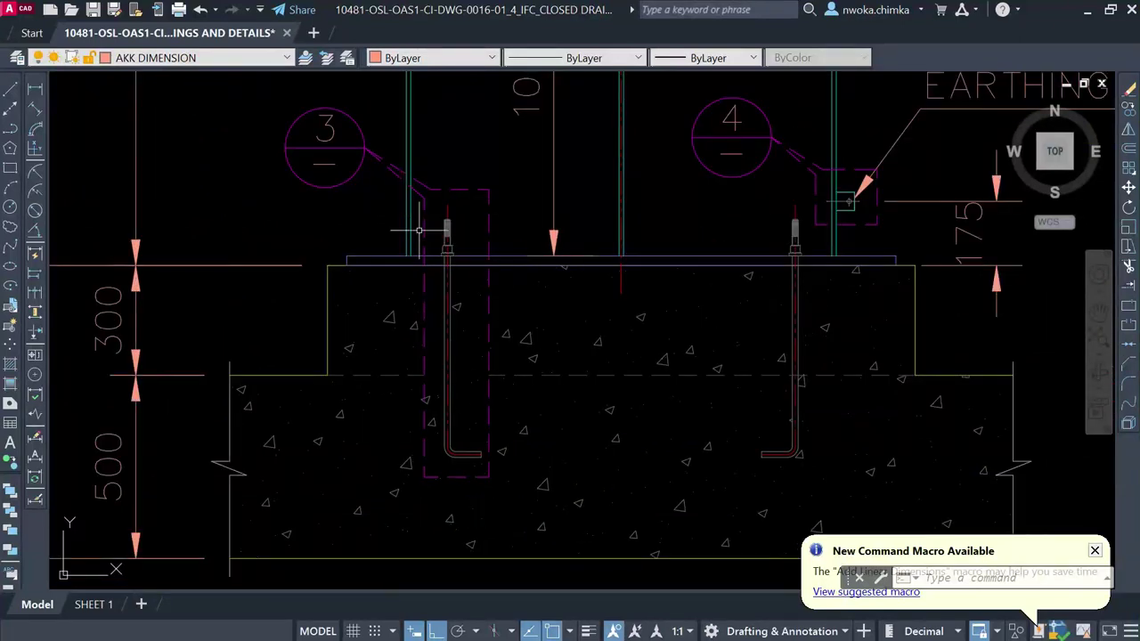
scroll(458, 227, "up", 2)
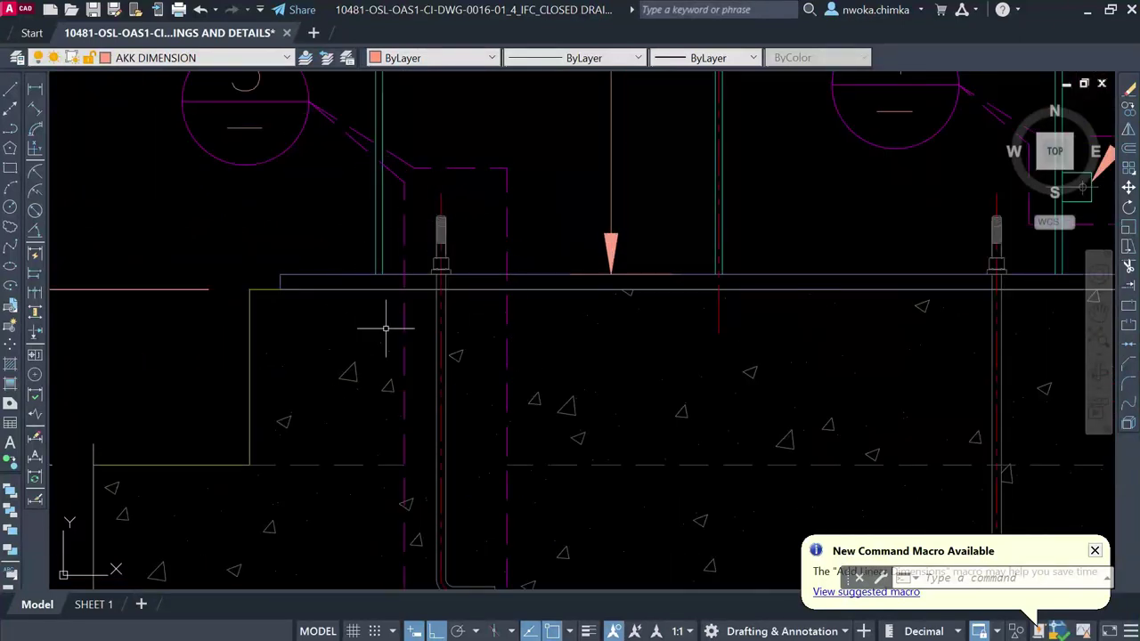
Step: Examine the DETAIL 3 saddle anchor bolt drawing, including its length dimensions, hole note and two-line DIA. annotation
scroll(387, 326, "down", 2)
scroll(339, 181, "down", 6)
scroll(704, 178, "up", 8)
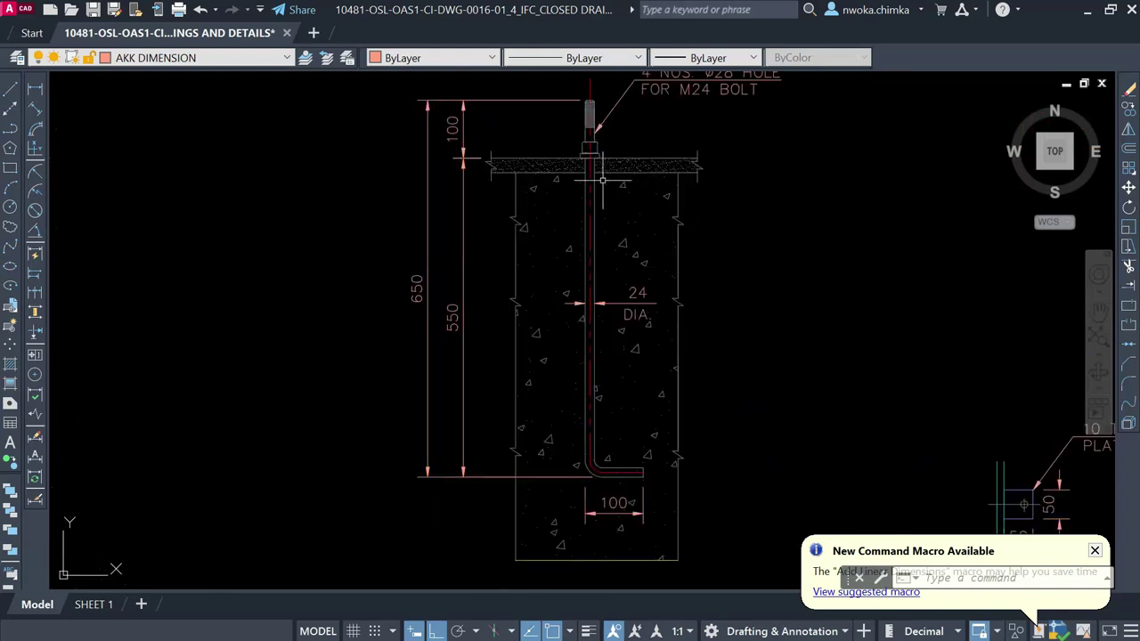
middle_click_drag(615, 457, 604, 399)
scroll(601, 438, "up", 2)
scroll(535, 436, "down", 5)
scroll(597, 259, "up", 3)
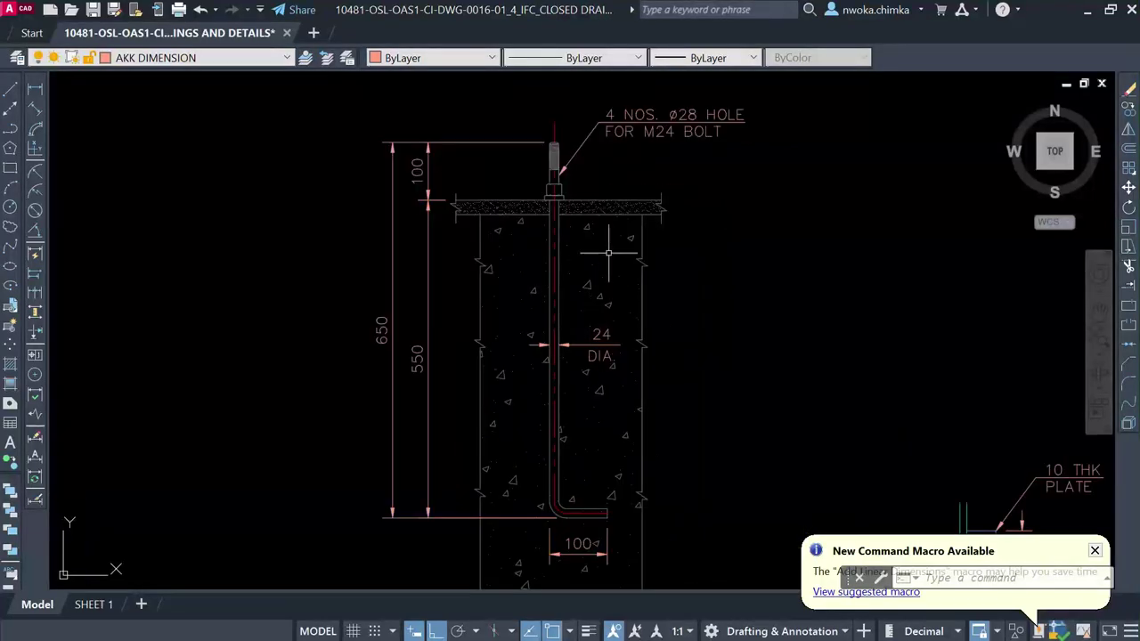
scroll(609, 253, "down", 3)
middle_click_drag(565, 276, 716, 252)
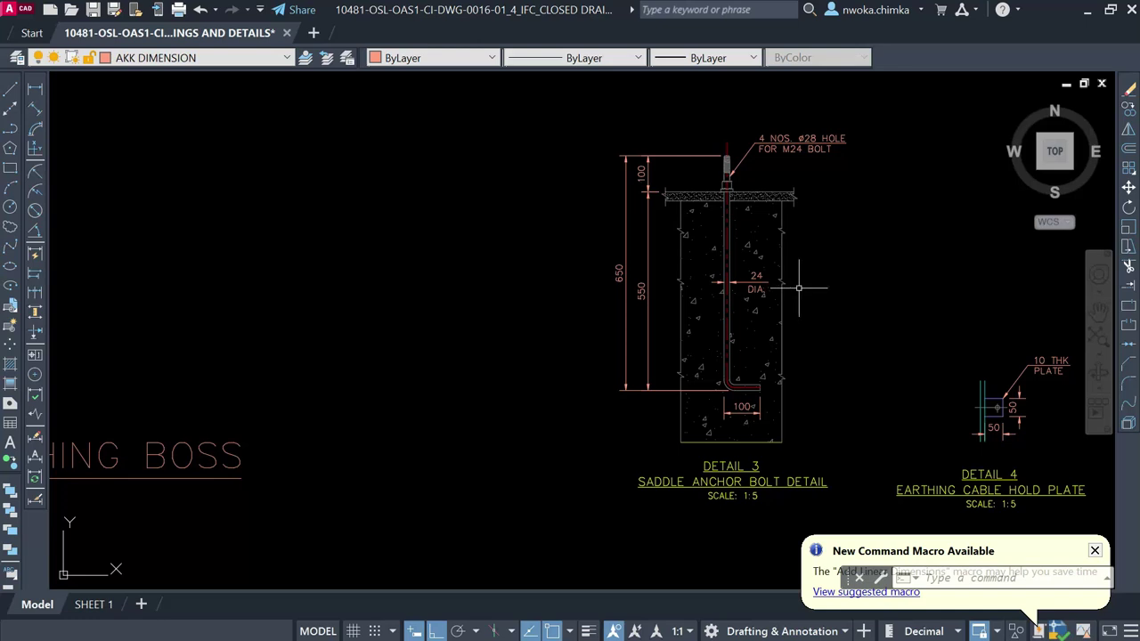
Step: Select the two-line 24 DIA. dimension in the anchor bolt detail to inspect it, and clear the selection
scroll(799, 287, "up", 3)
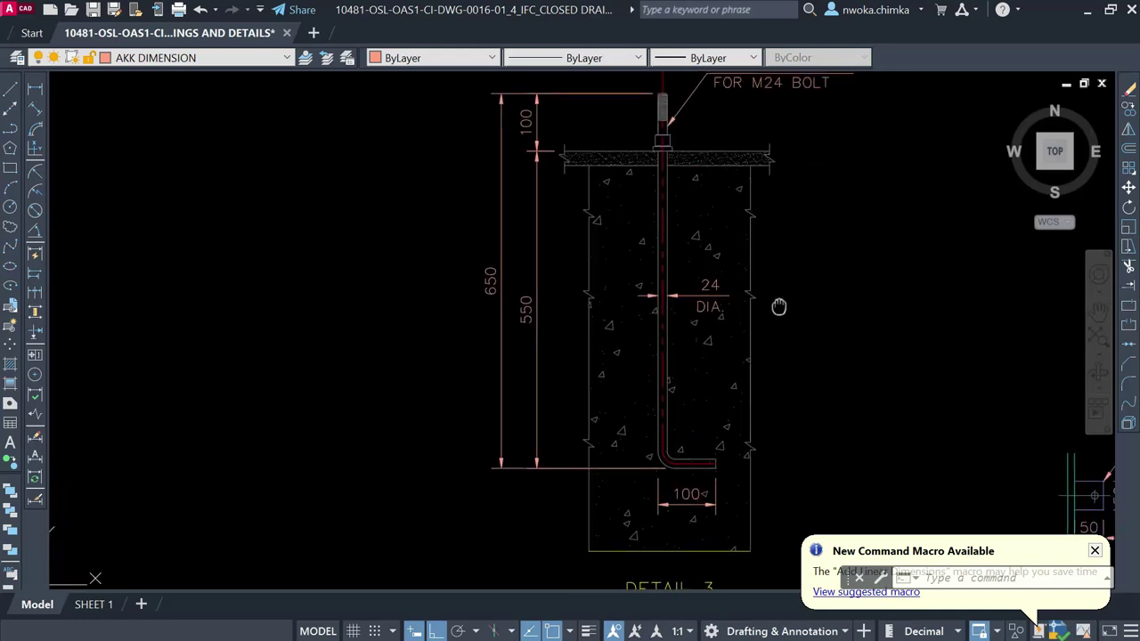
scroll(778, 306, "up", 3)
left_click(646, 322)
scroll(437, 240, "down", 3)
scroll(749, 364, "up", 1)
key("Escape")
Step: Inspect the two-line 12 THK dimensions at both ends of the fixed base plate detail, and clear the selection
scroll(762, 276, "down", 3)
scroll(674, 386, "up", 1)
scroll(893, 412, "up", 1)
scroll(815, 439, "up", 3)
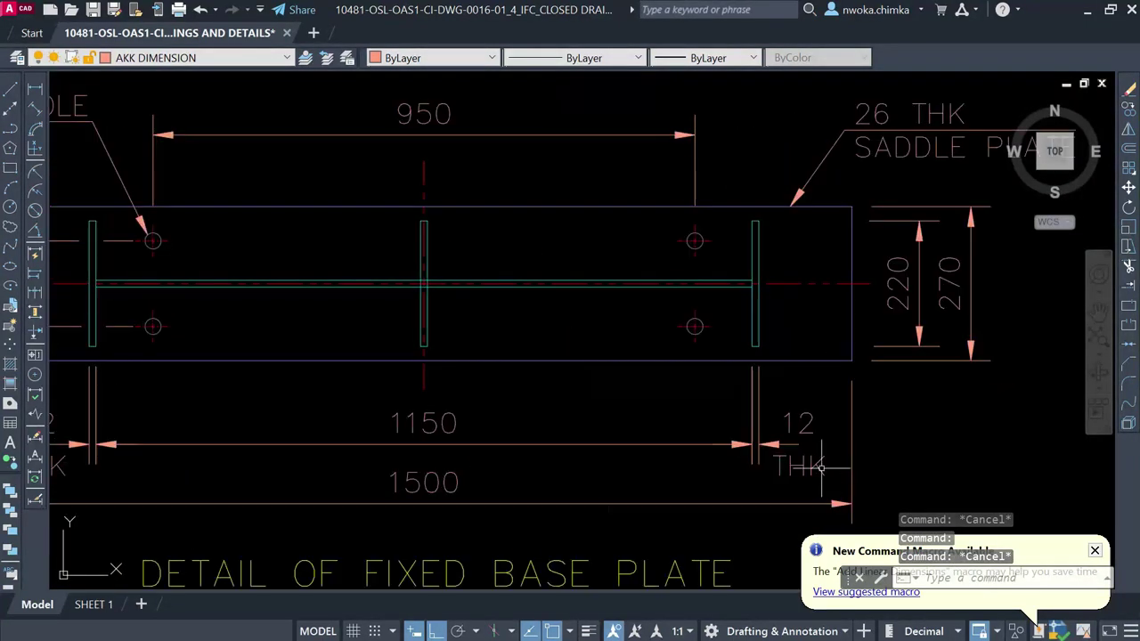
left_click(818, 459)
scroll(788, 401, "down", 2)
scroll(378, 434, "up", 2)
left_click(330, 418)
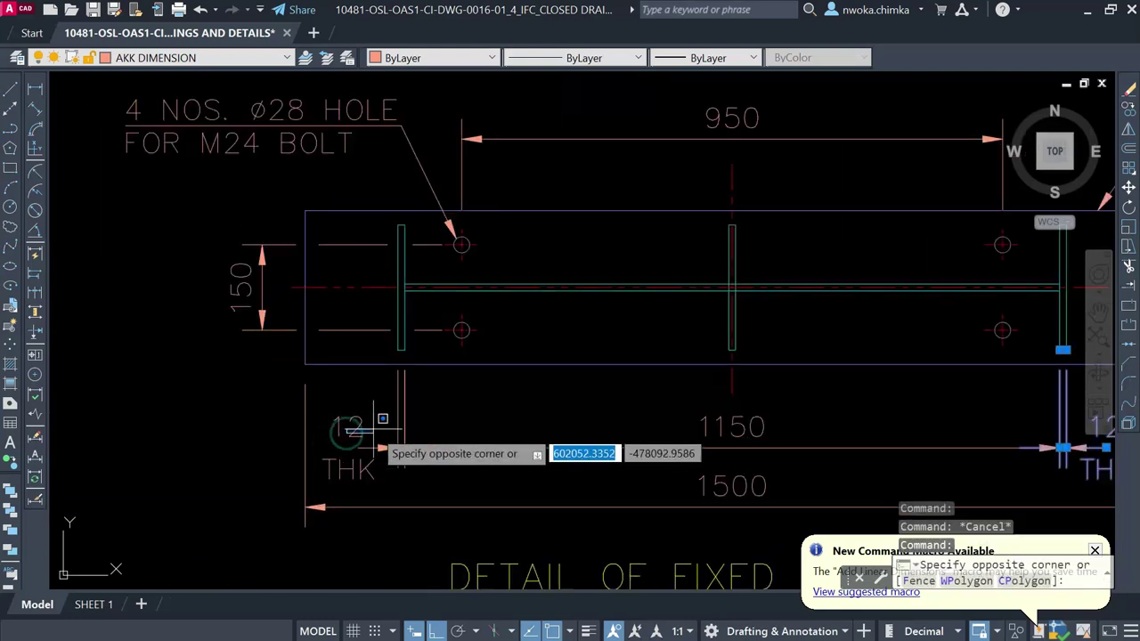
key("Escape")
scroll(466, 410, "down", 2)
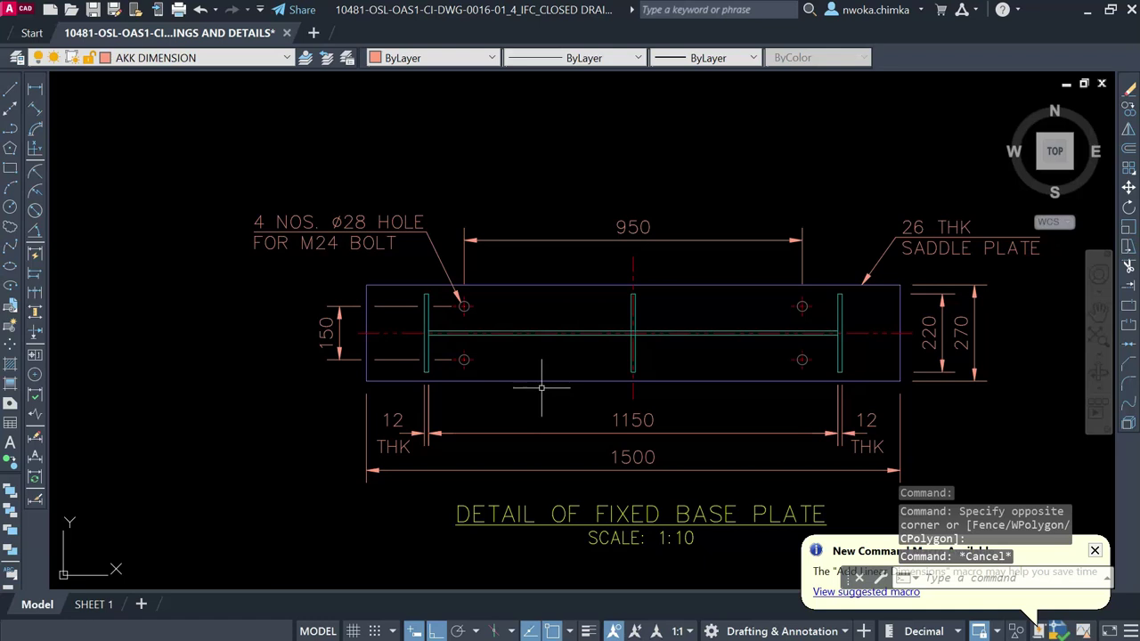
Step: Return to the DETAIL OF FIXED SADDLE and examine its scale text and the two-line 12 THK dimension at the central stiffener
scroll(542, 412, "down", 3)
scroll(657, 322, "down", 2)
middle_click_drag(502, 324, 674, 380)
middle_click_drag(587, 339, 782, 432)
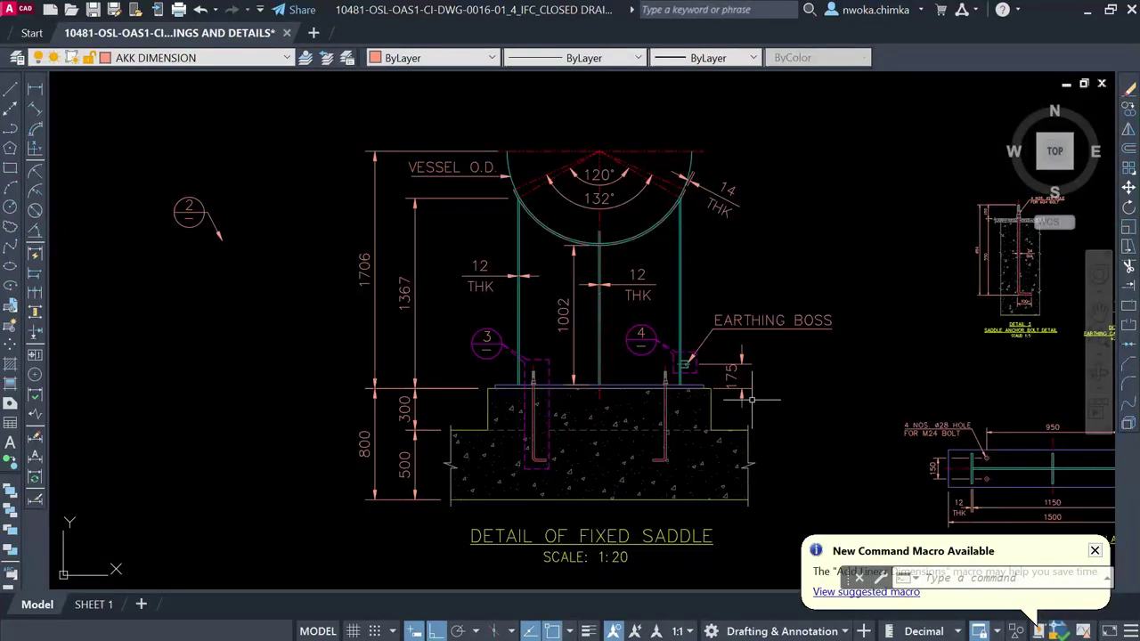
scroll(677, 400, "up", 2)
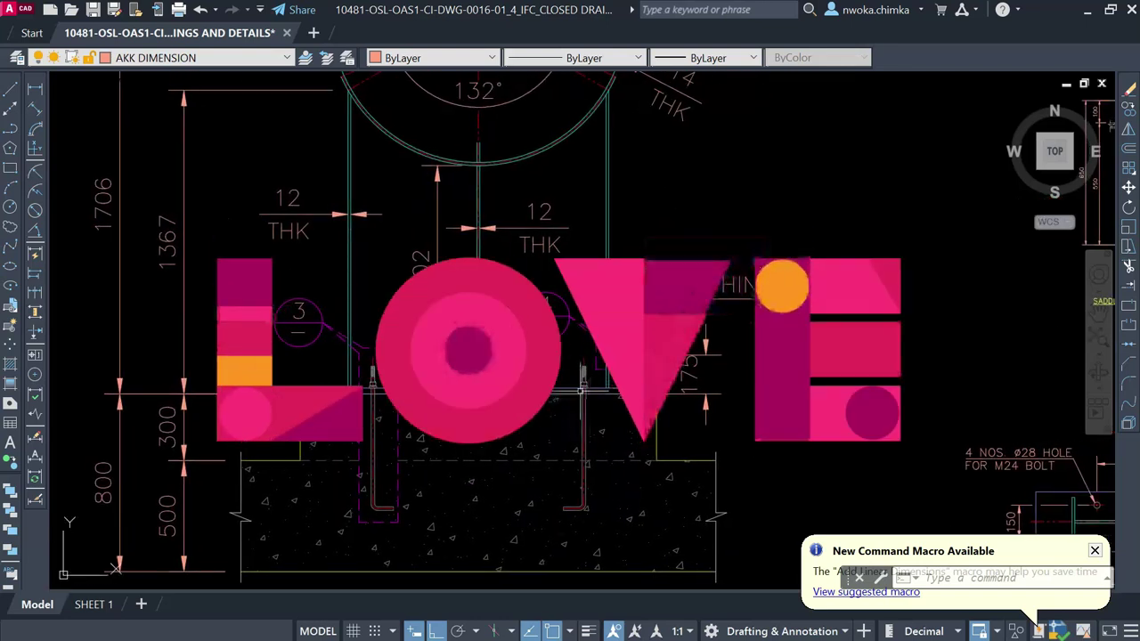
scroll(543, 351, "down", 2)
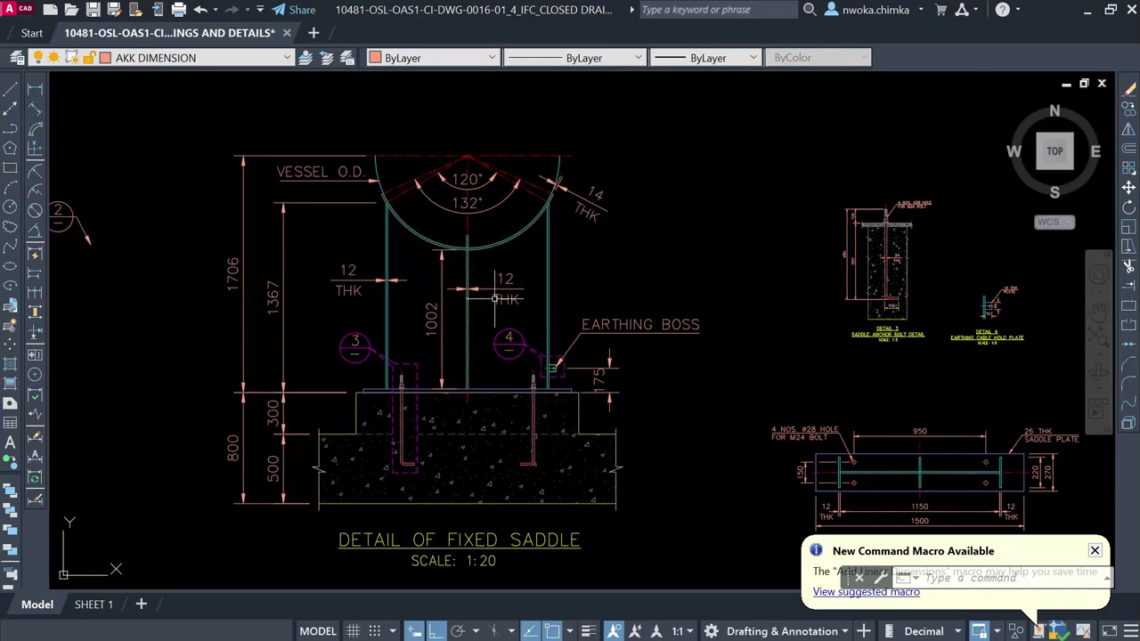
mouse_move(495, 293)
scroll(495, 294, "up", 3)
middle_click_drag(496, 298, 496, 293)
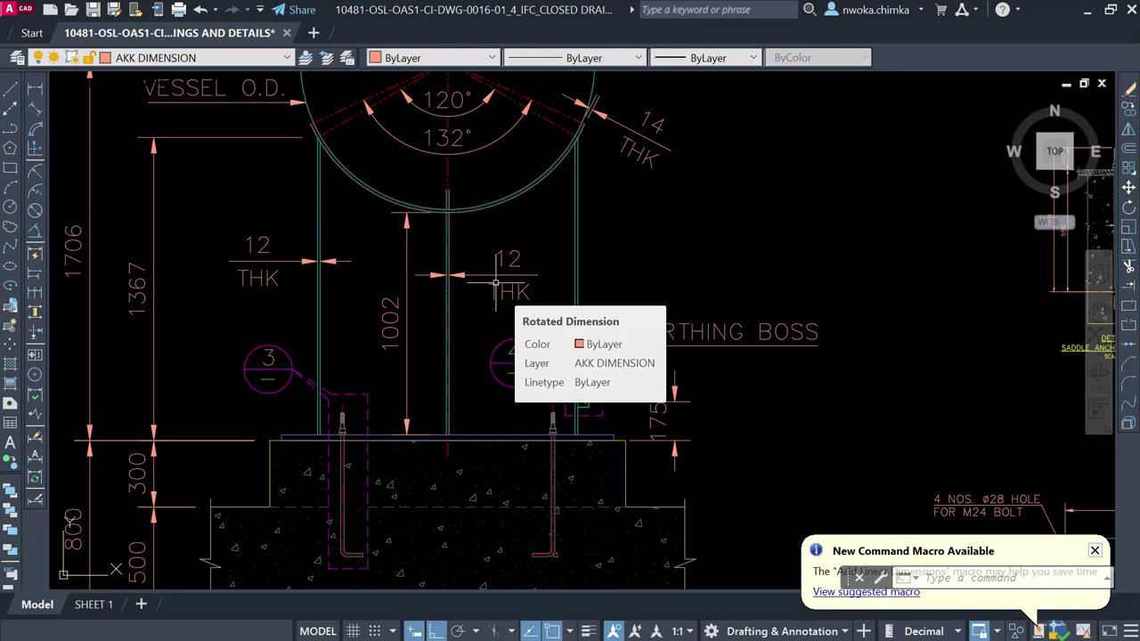
Step: Find the section through the pit and examine the vessel standing on its saddles and concrete plinths
scroll(495, 283, "down", 4)
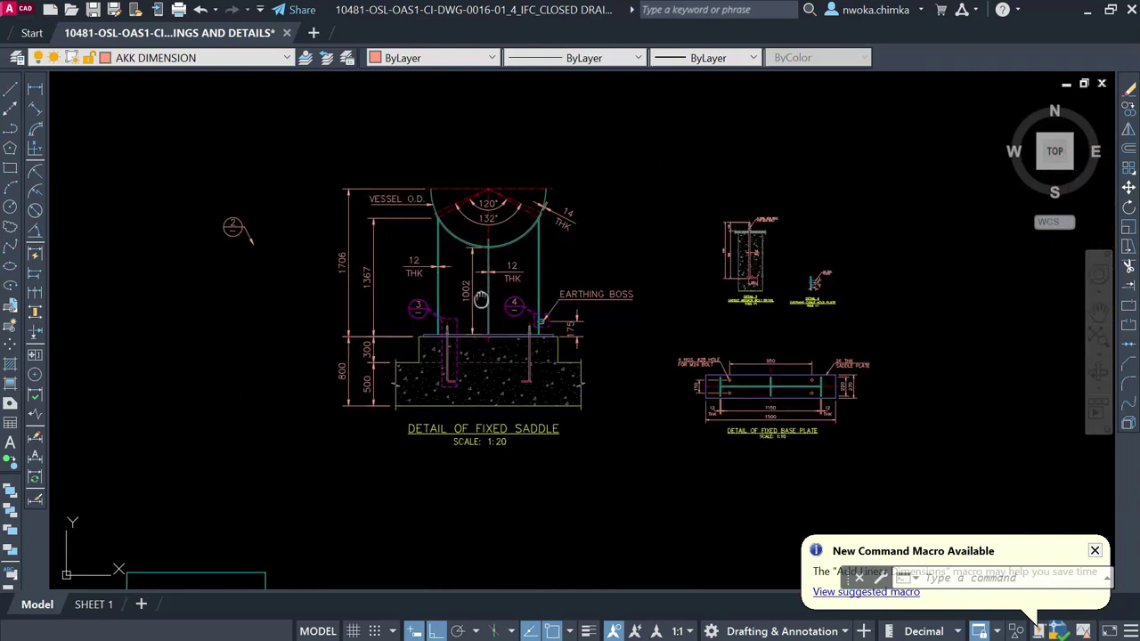
scroll(575, 275, "down", 2)
scroll(460, 224, "up", 3)
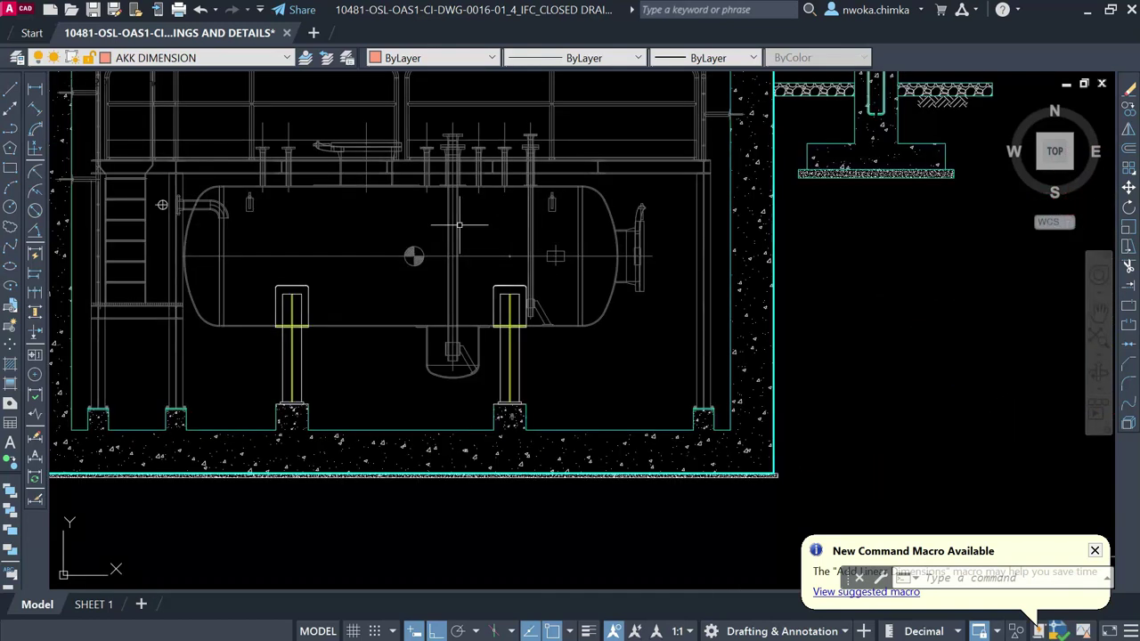